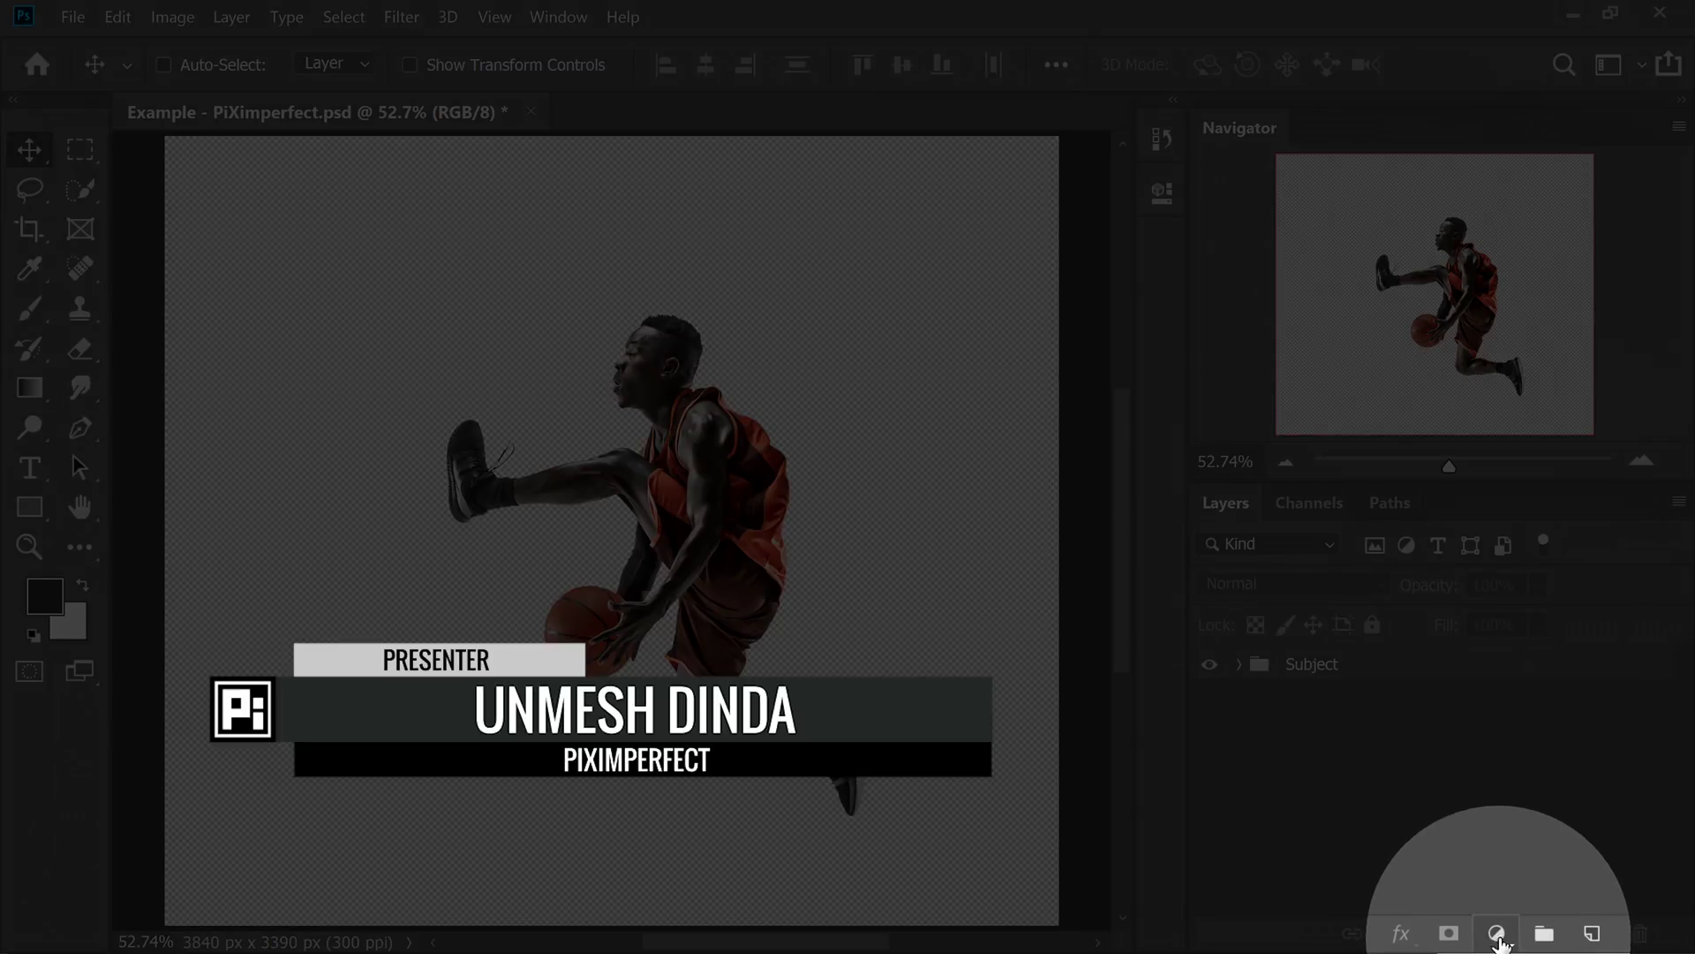
- Add a black (000000) solid color fill layer and place it below the Subject group
click(1498, 931)
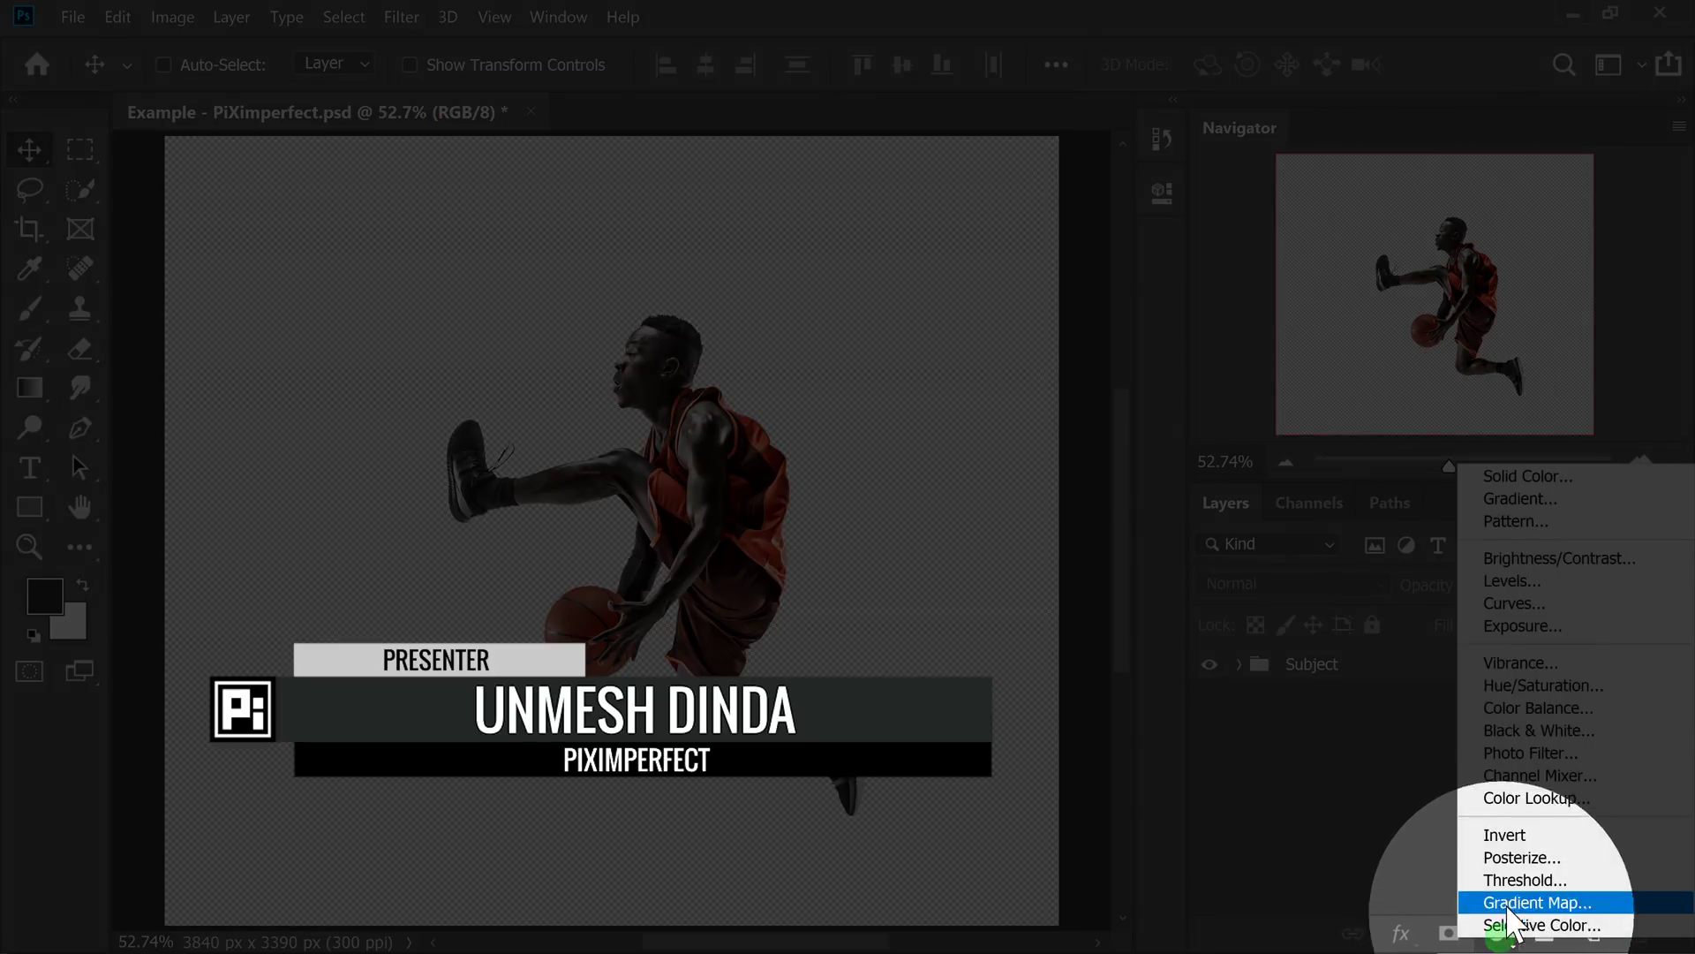
click(1501, 475)
mouse_move(1049, 591)
mouse_down()
mouse_move(1010, 586)
mouse_move(897, 680)
mouse_up()
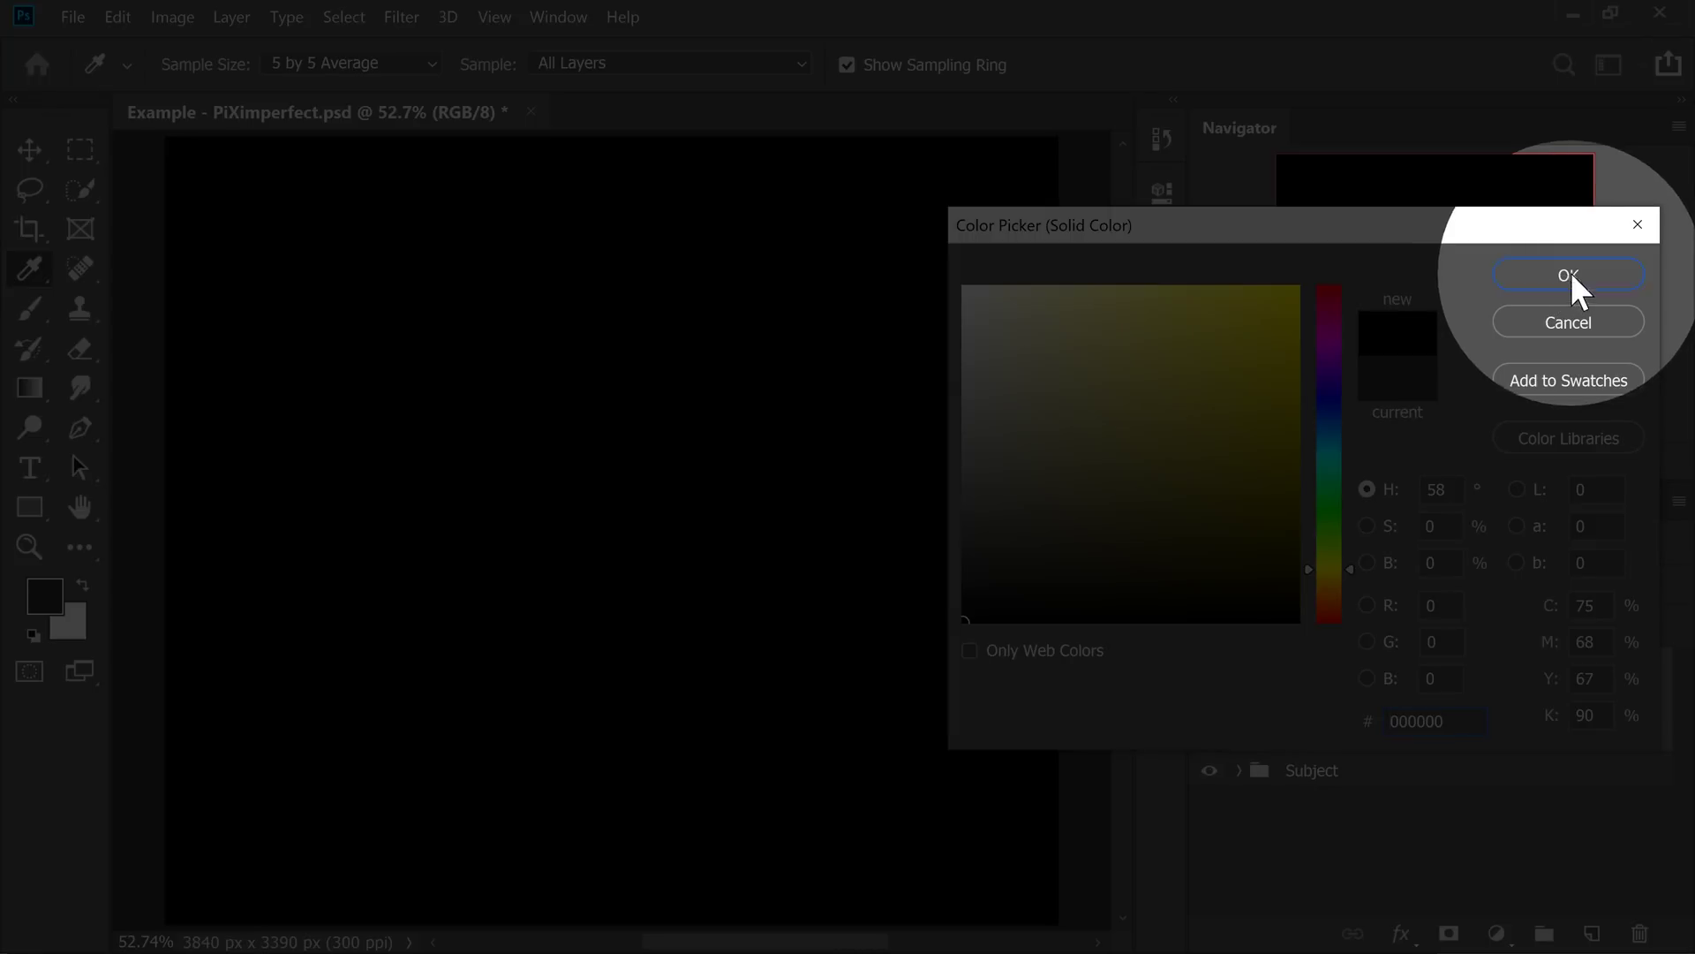
click(1569, 276)
drag(1512, 735, 1496, 803)
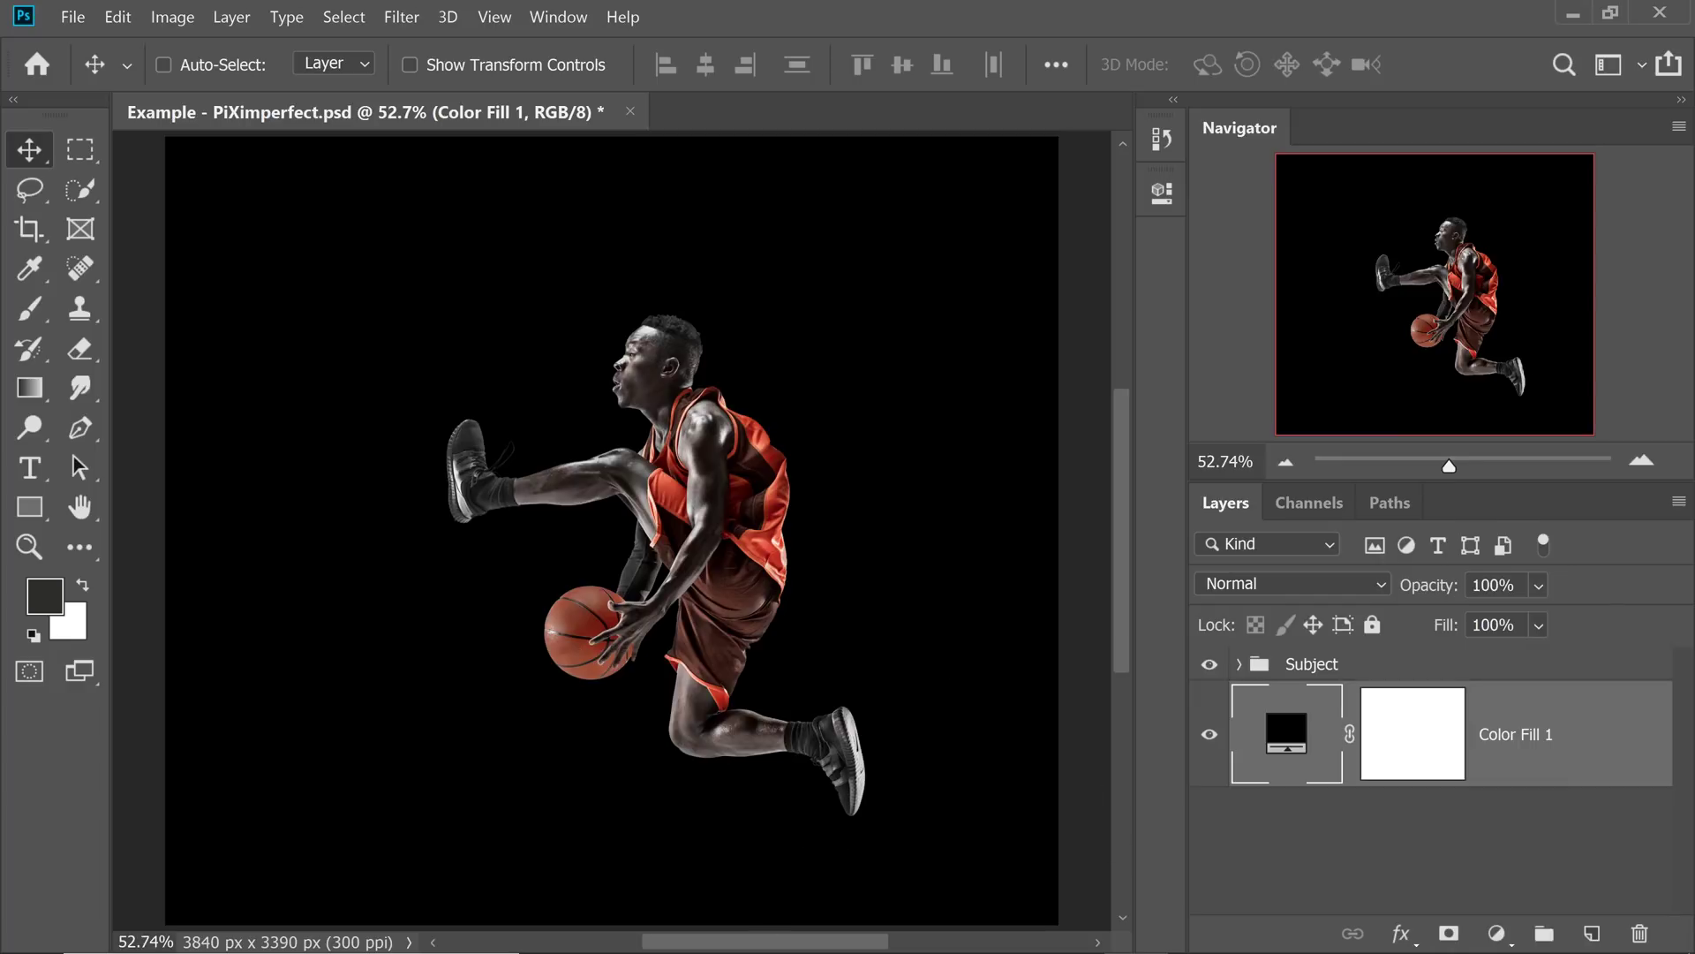
- Place ITP_Light.jpg from the project folder above the black fill and enlarge it proportionally from a reference point near its left edge
click(752, 940)
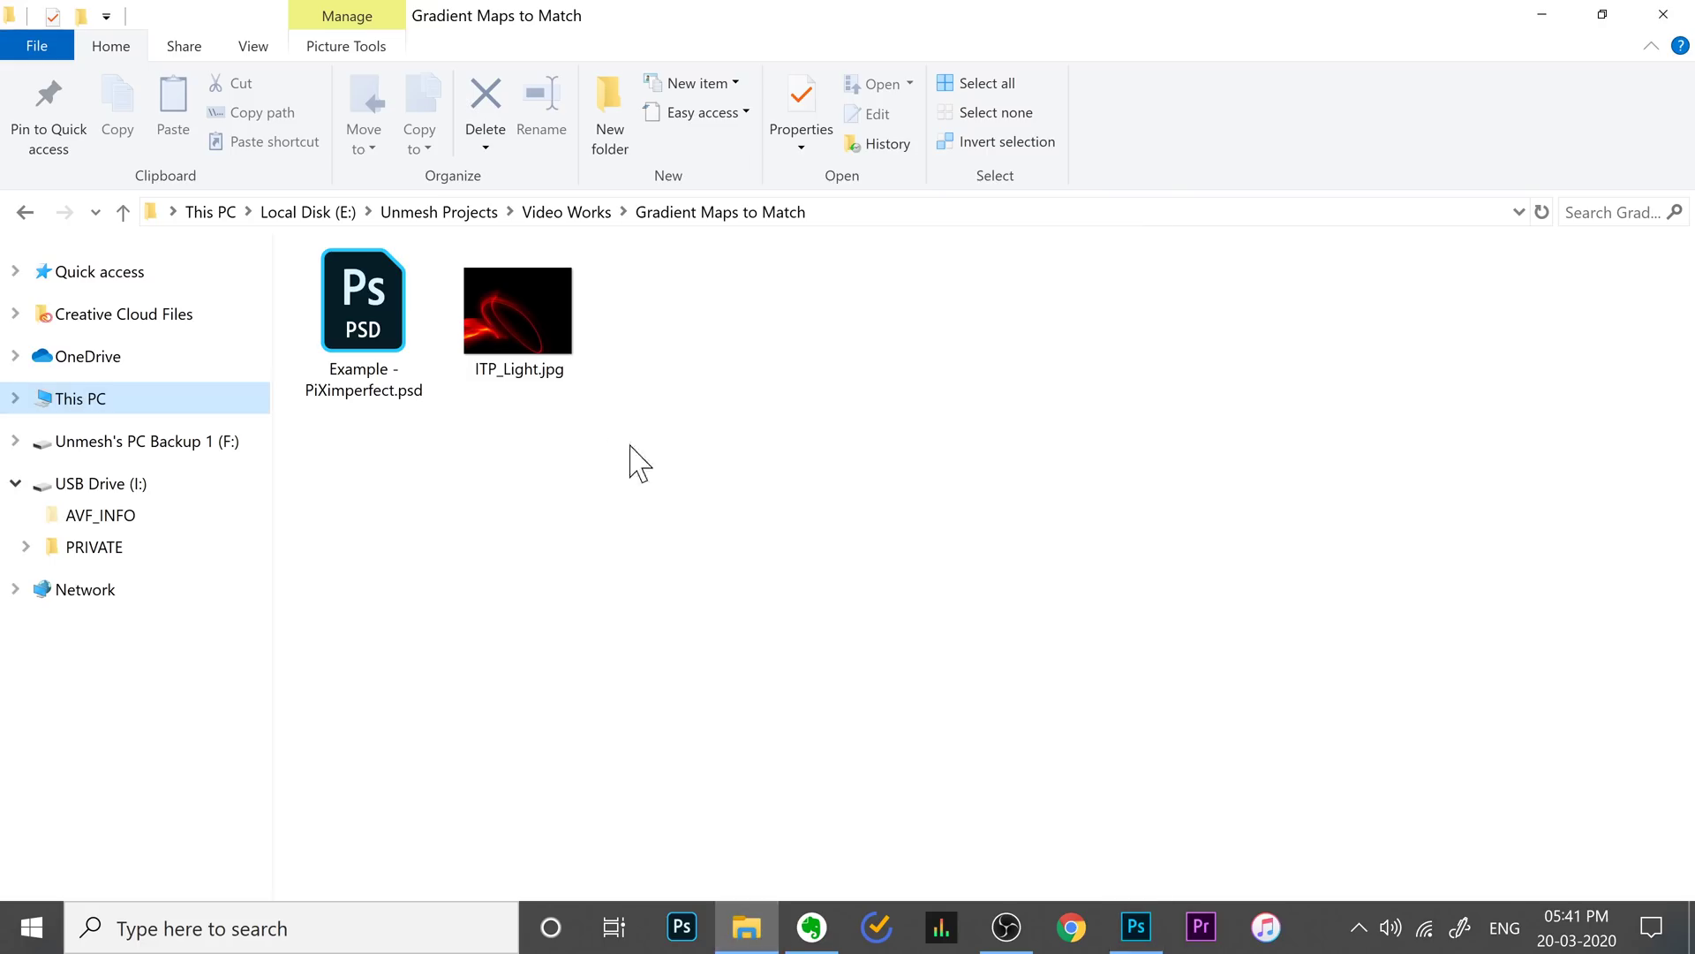
drag(525, 309, 637, 490)
scroll(674, 531, down, 3)
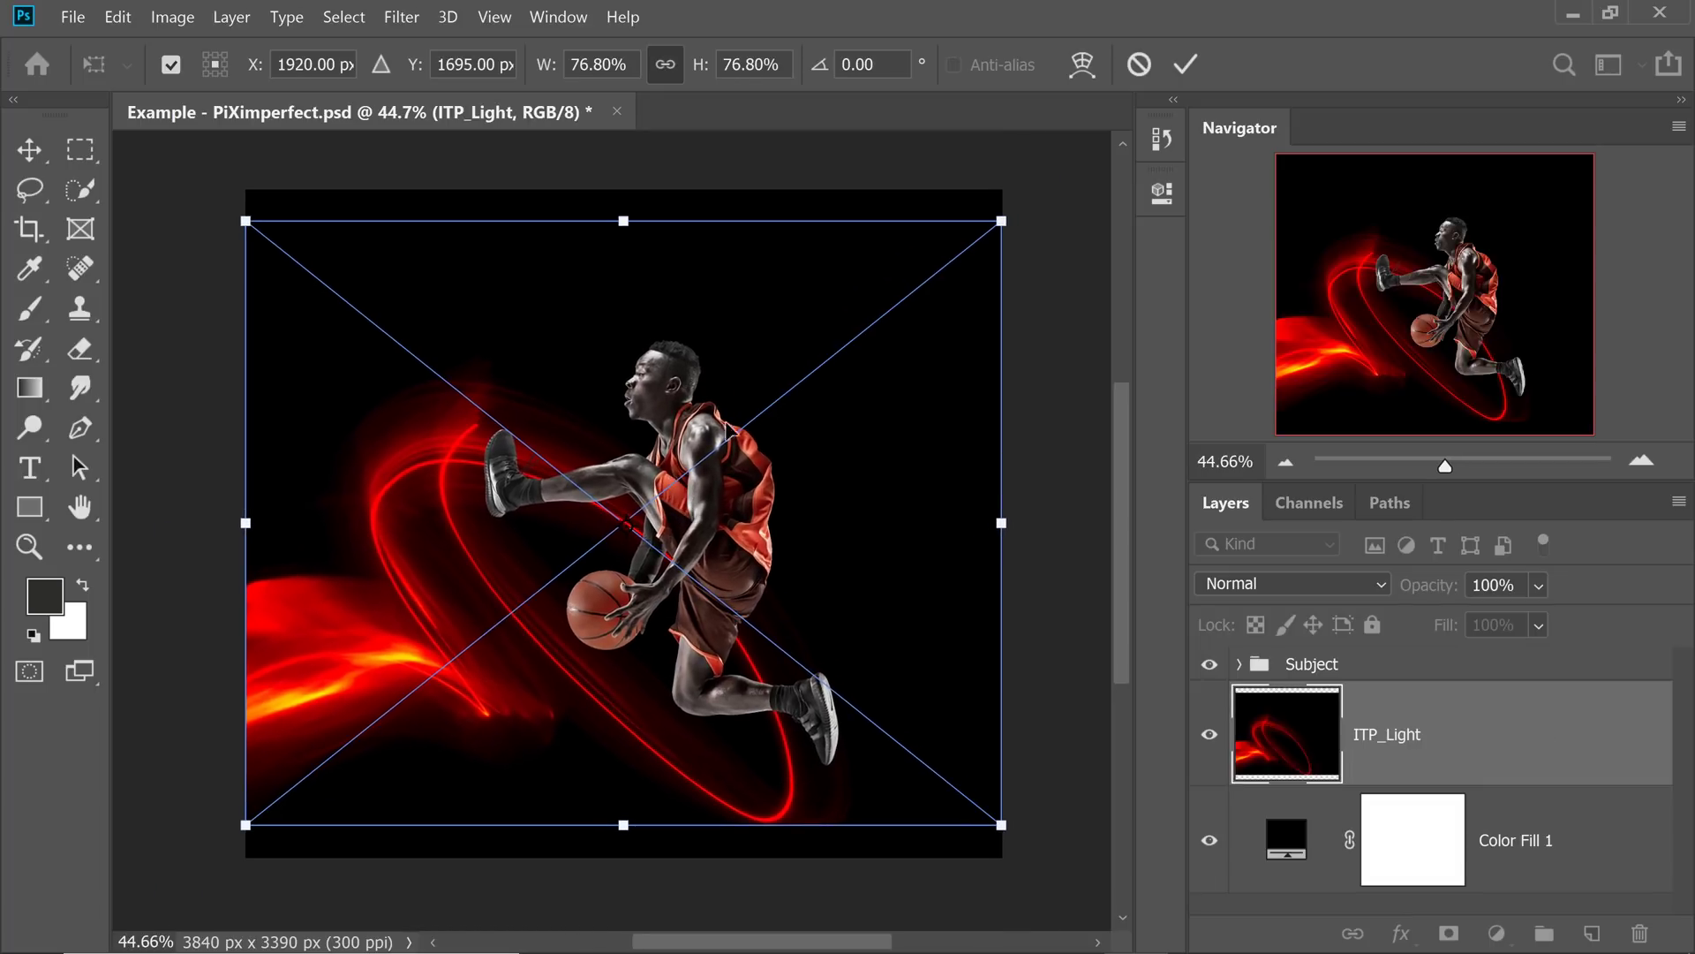
scroll(716, 451, down, 2)
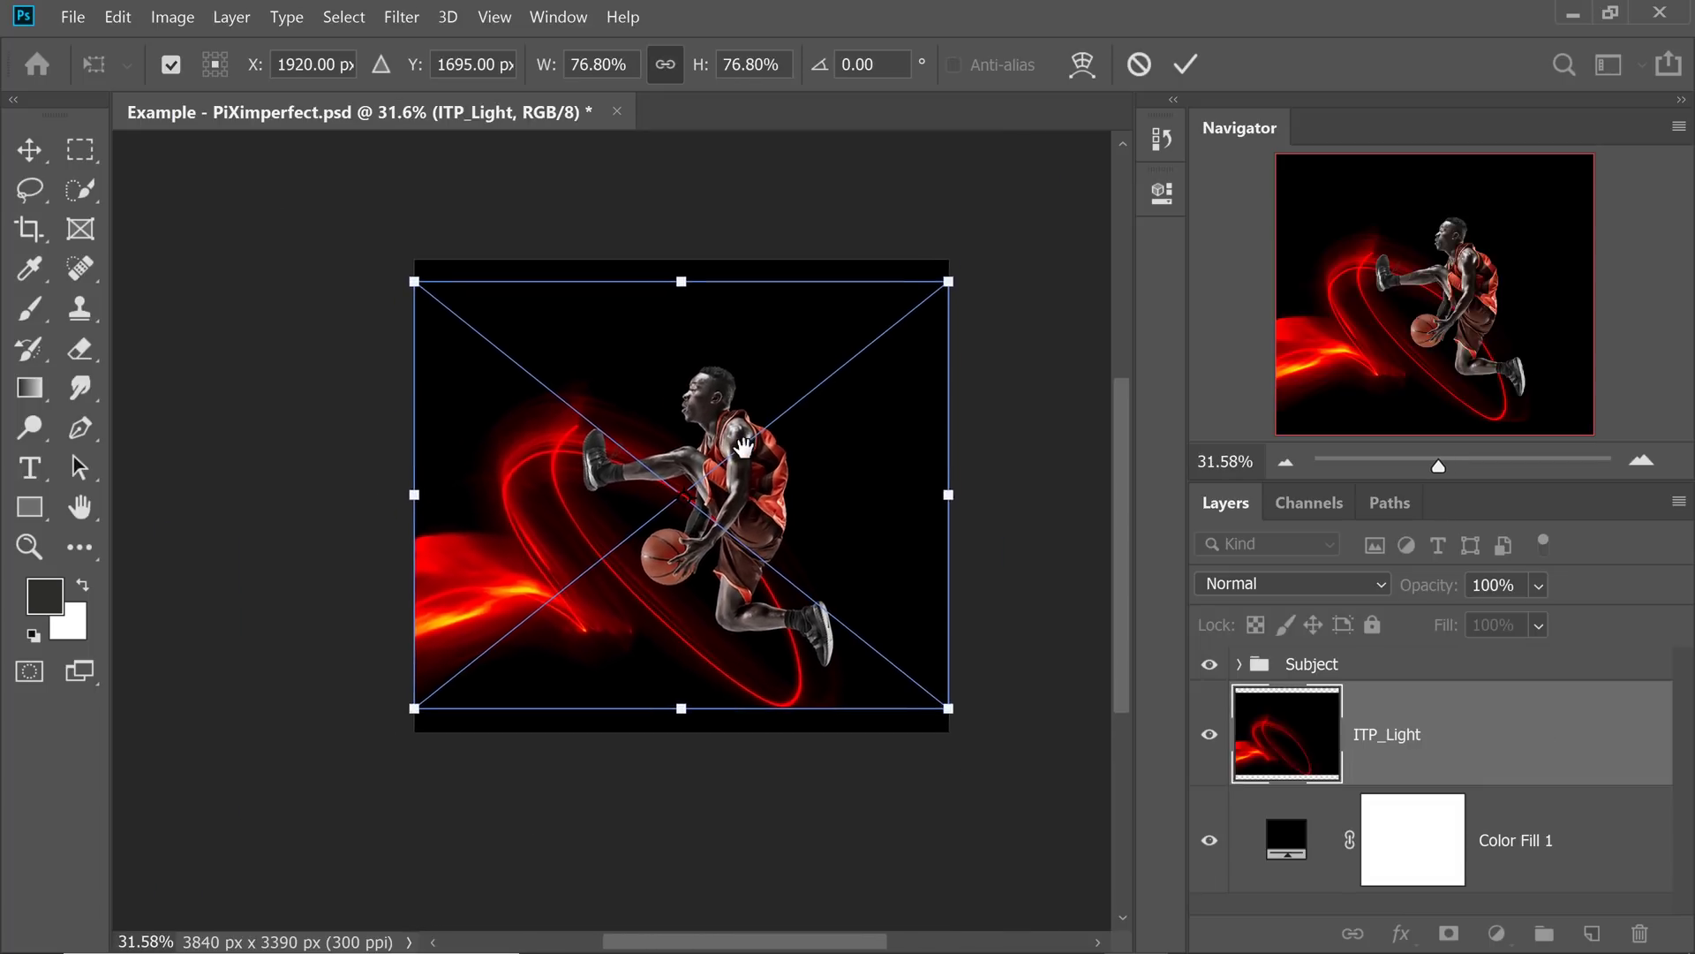
drag(678, 516, 426, 610)
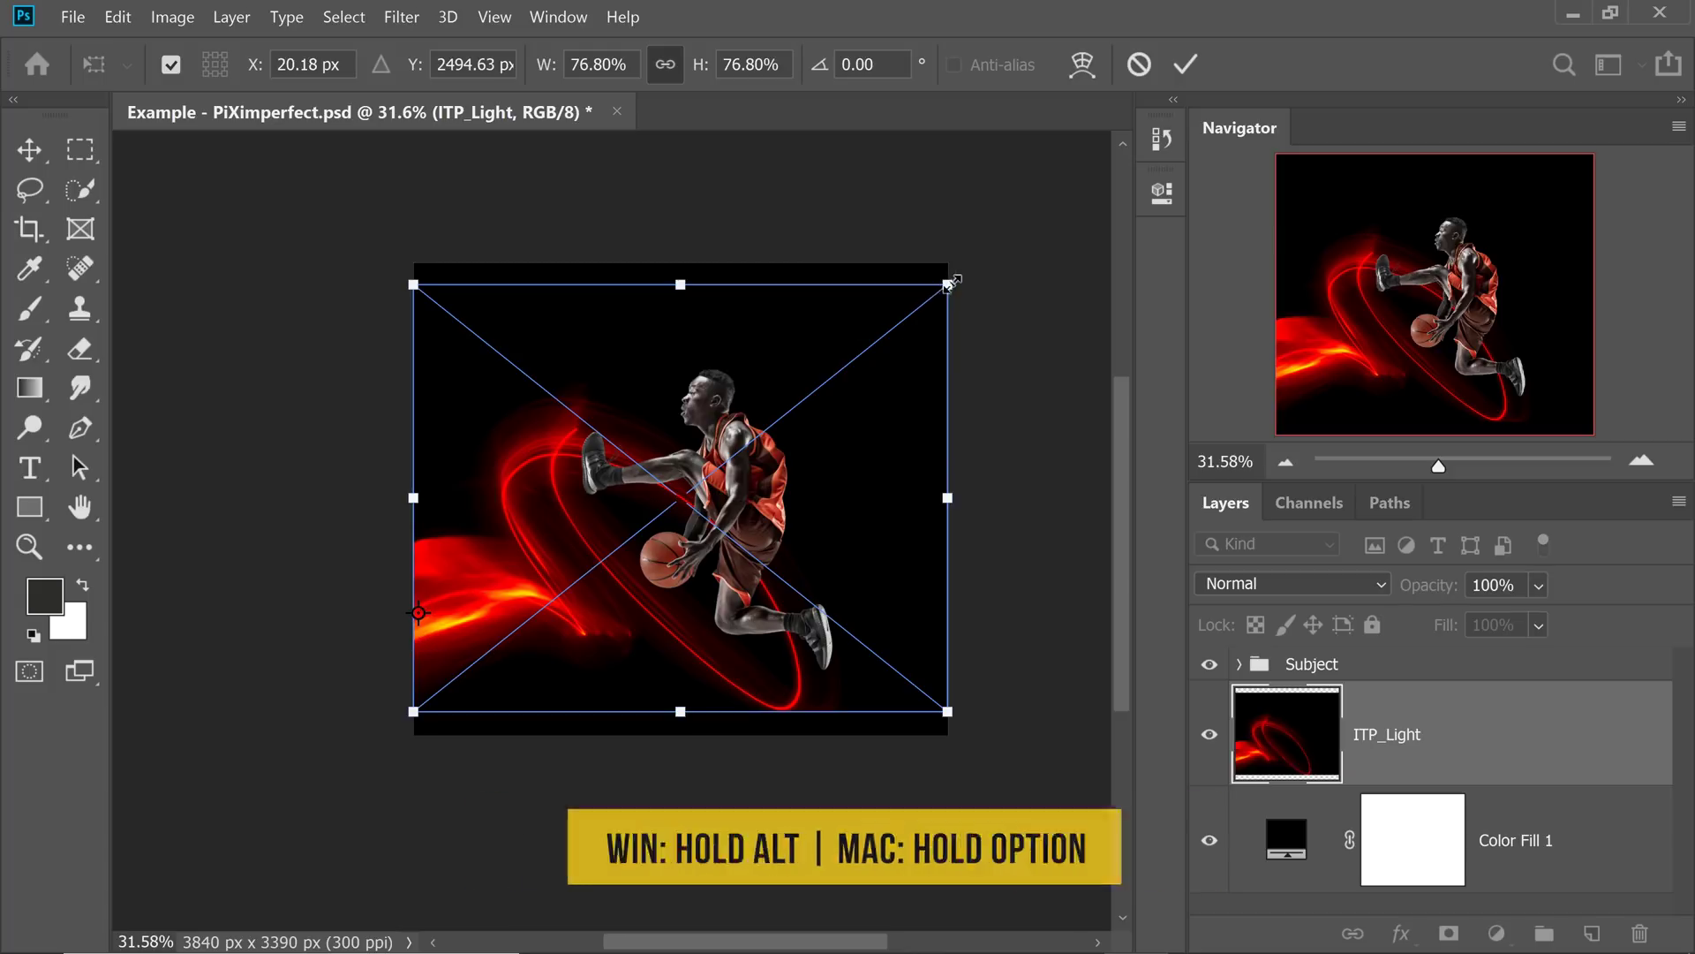
drag(948, 284, 1068, 184)
drag(886, 527, 872, 529)
key(Return)
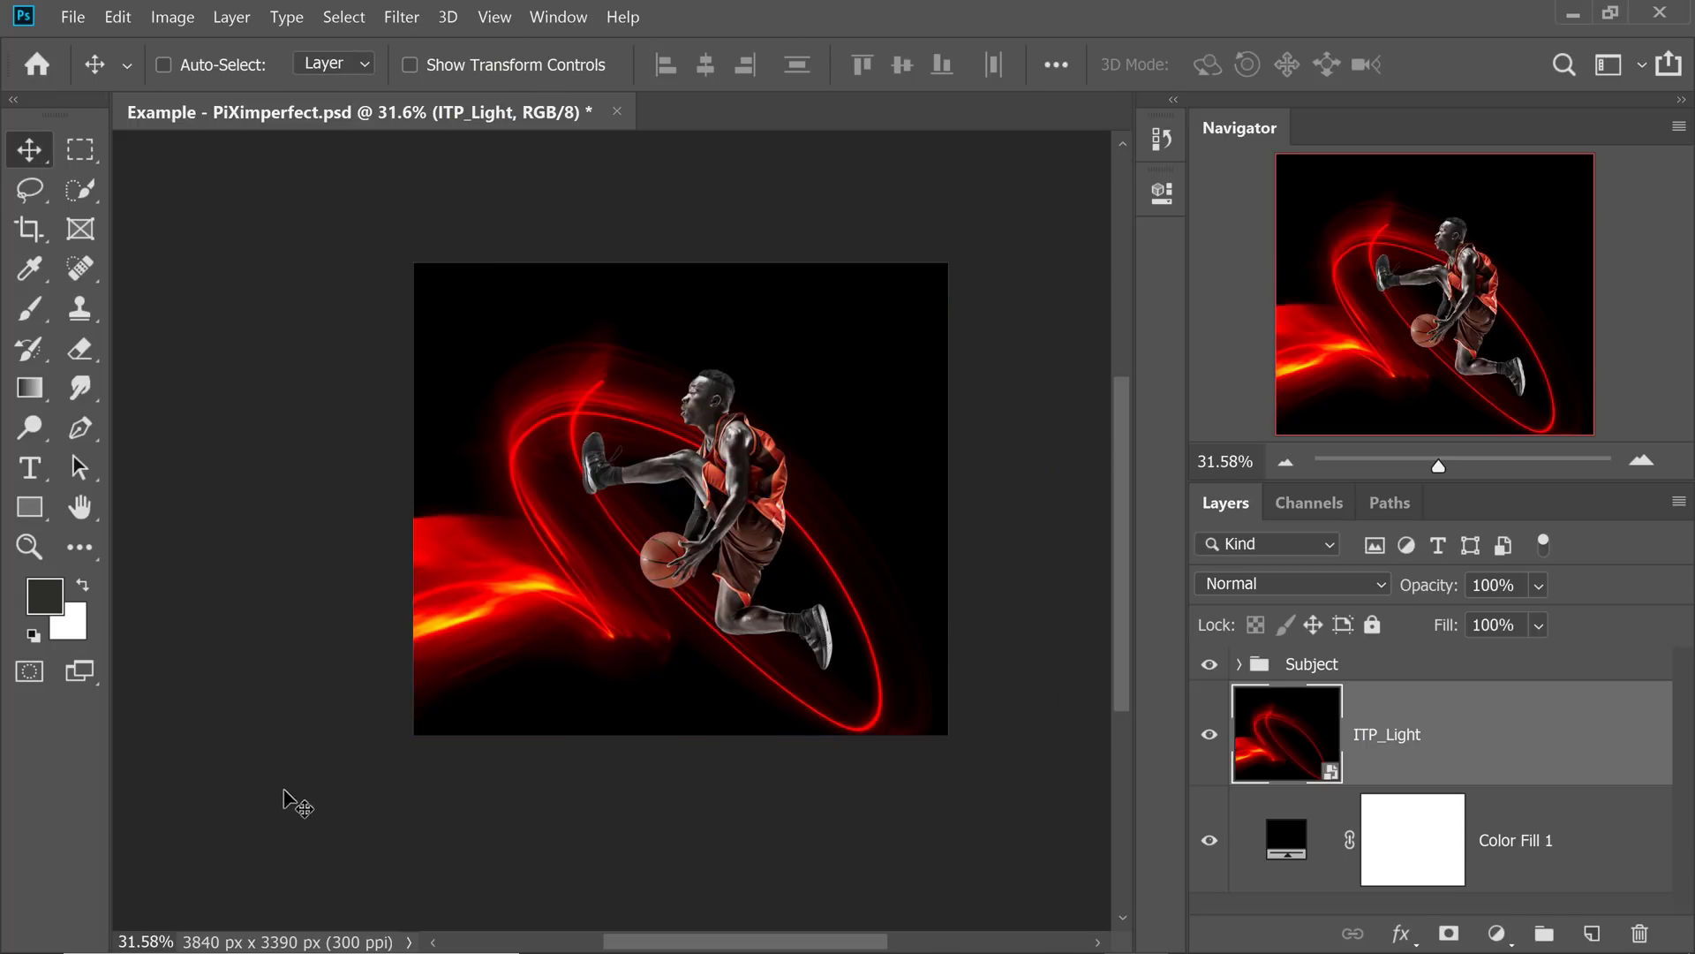
- Move the ITP_Light layer above the Subject group and set its blend mode to Screen
scroll(296, 805, up, 3)
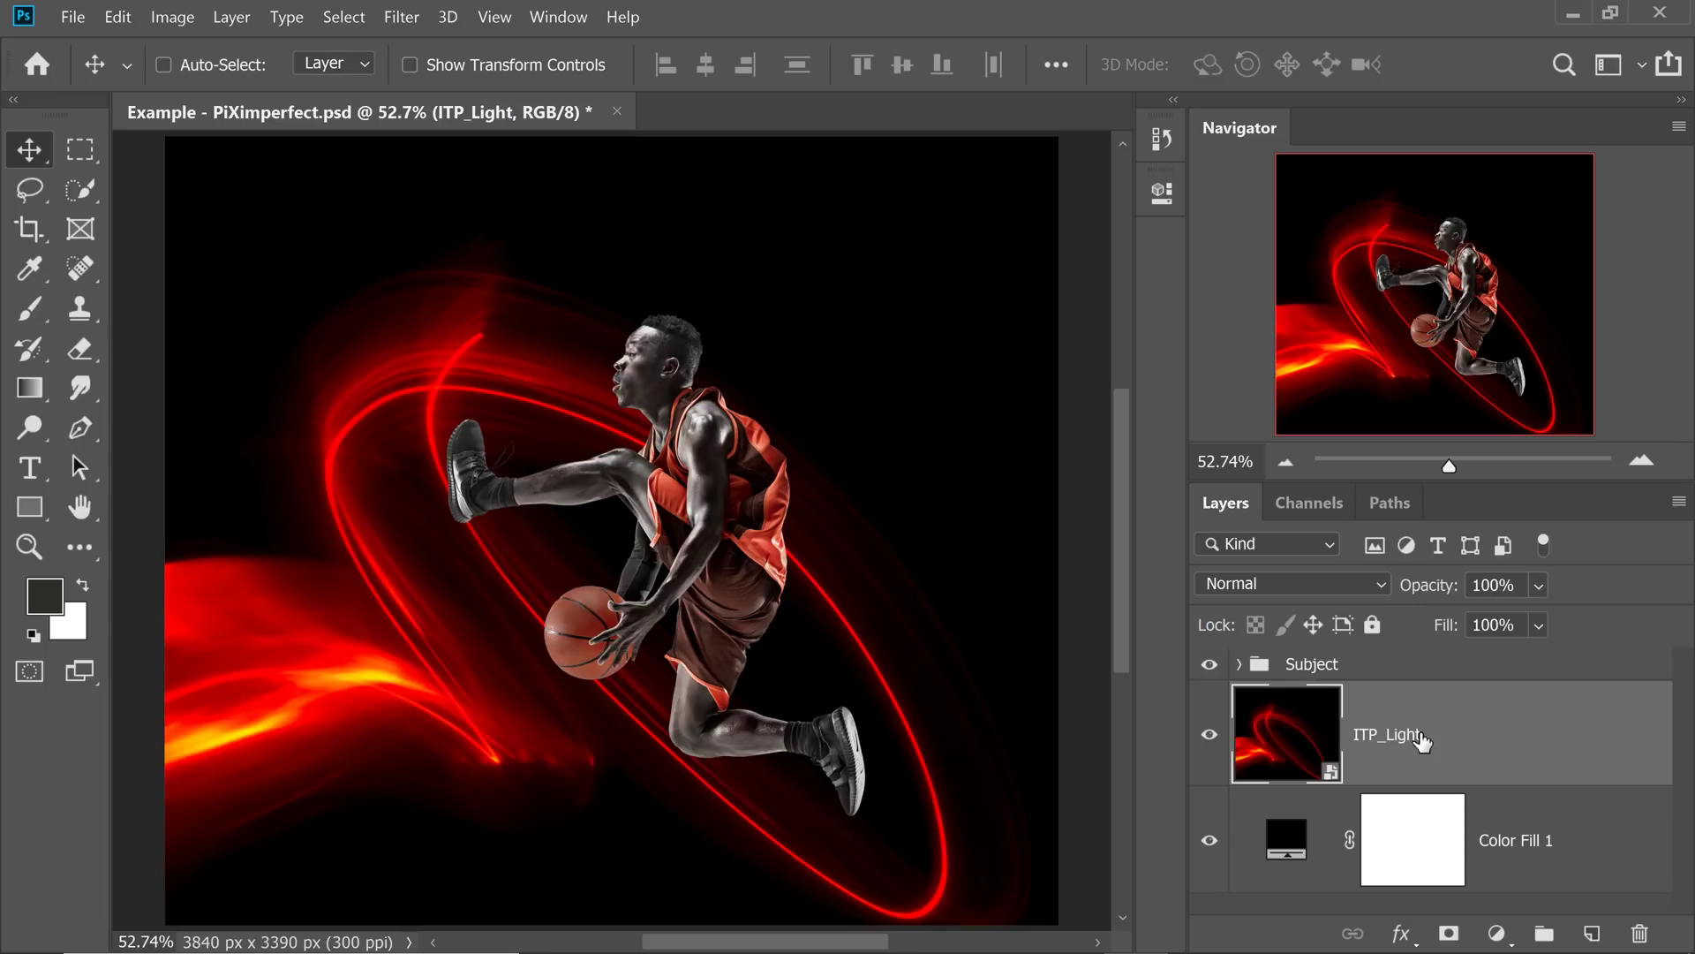
drag(1426, 750, 1441, 654)
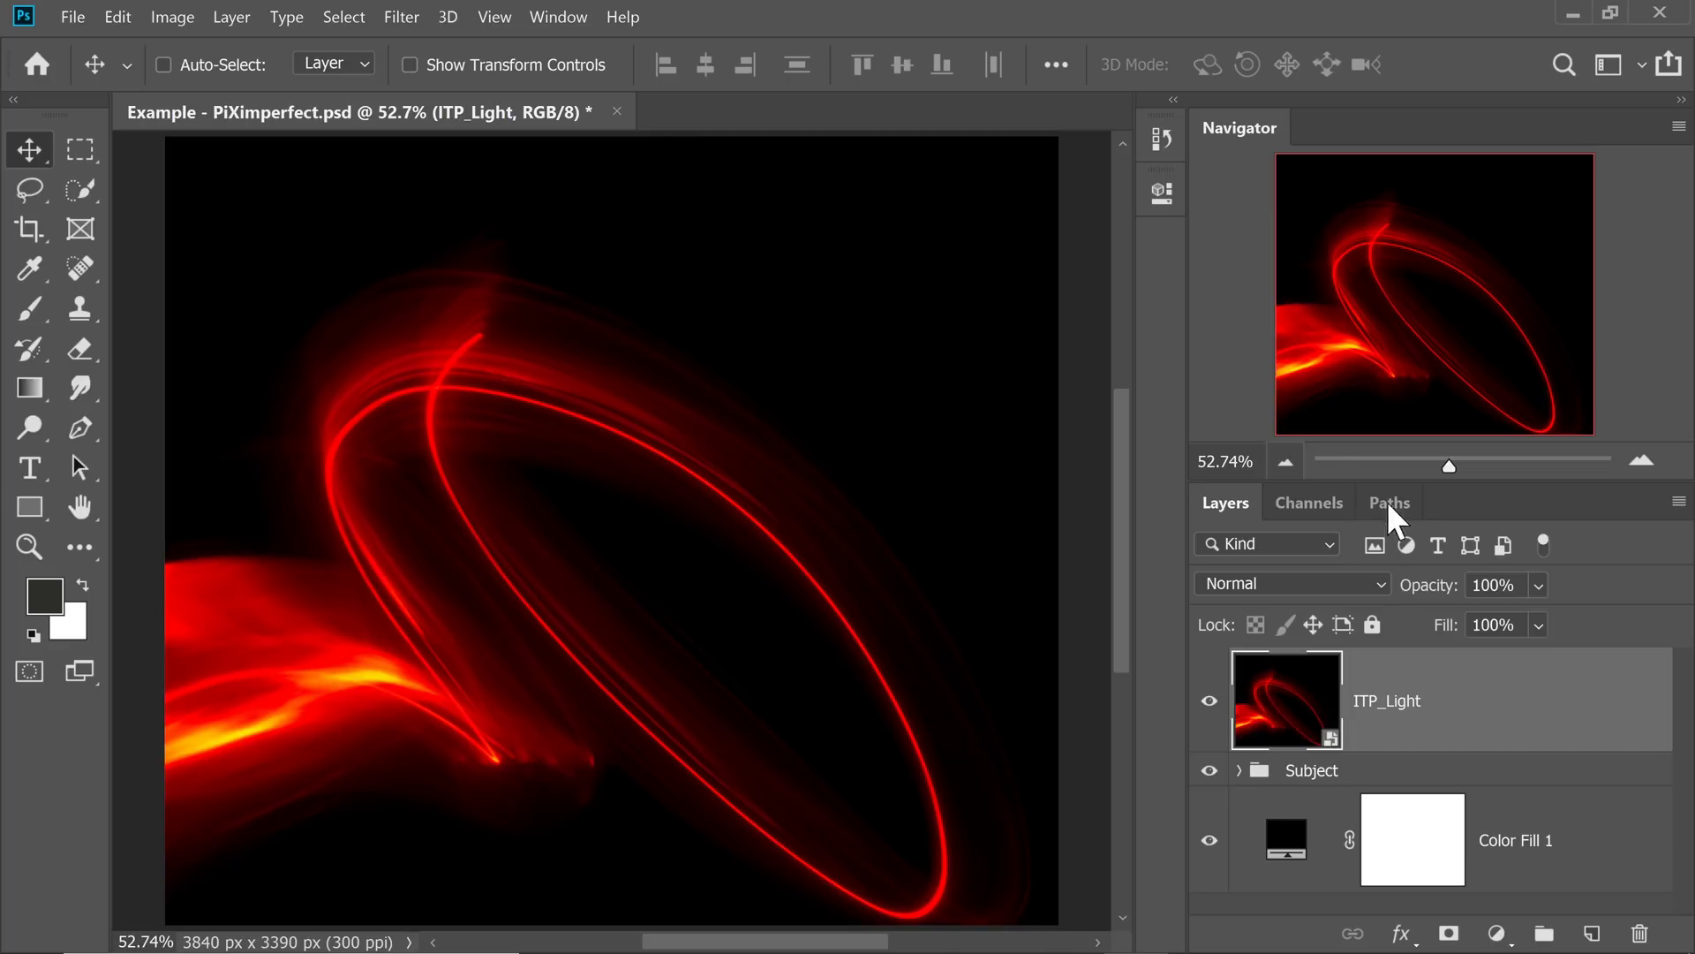
click(1293, 581)
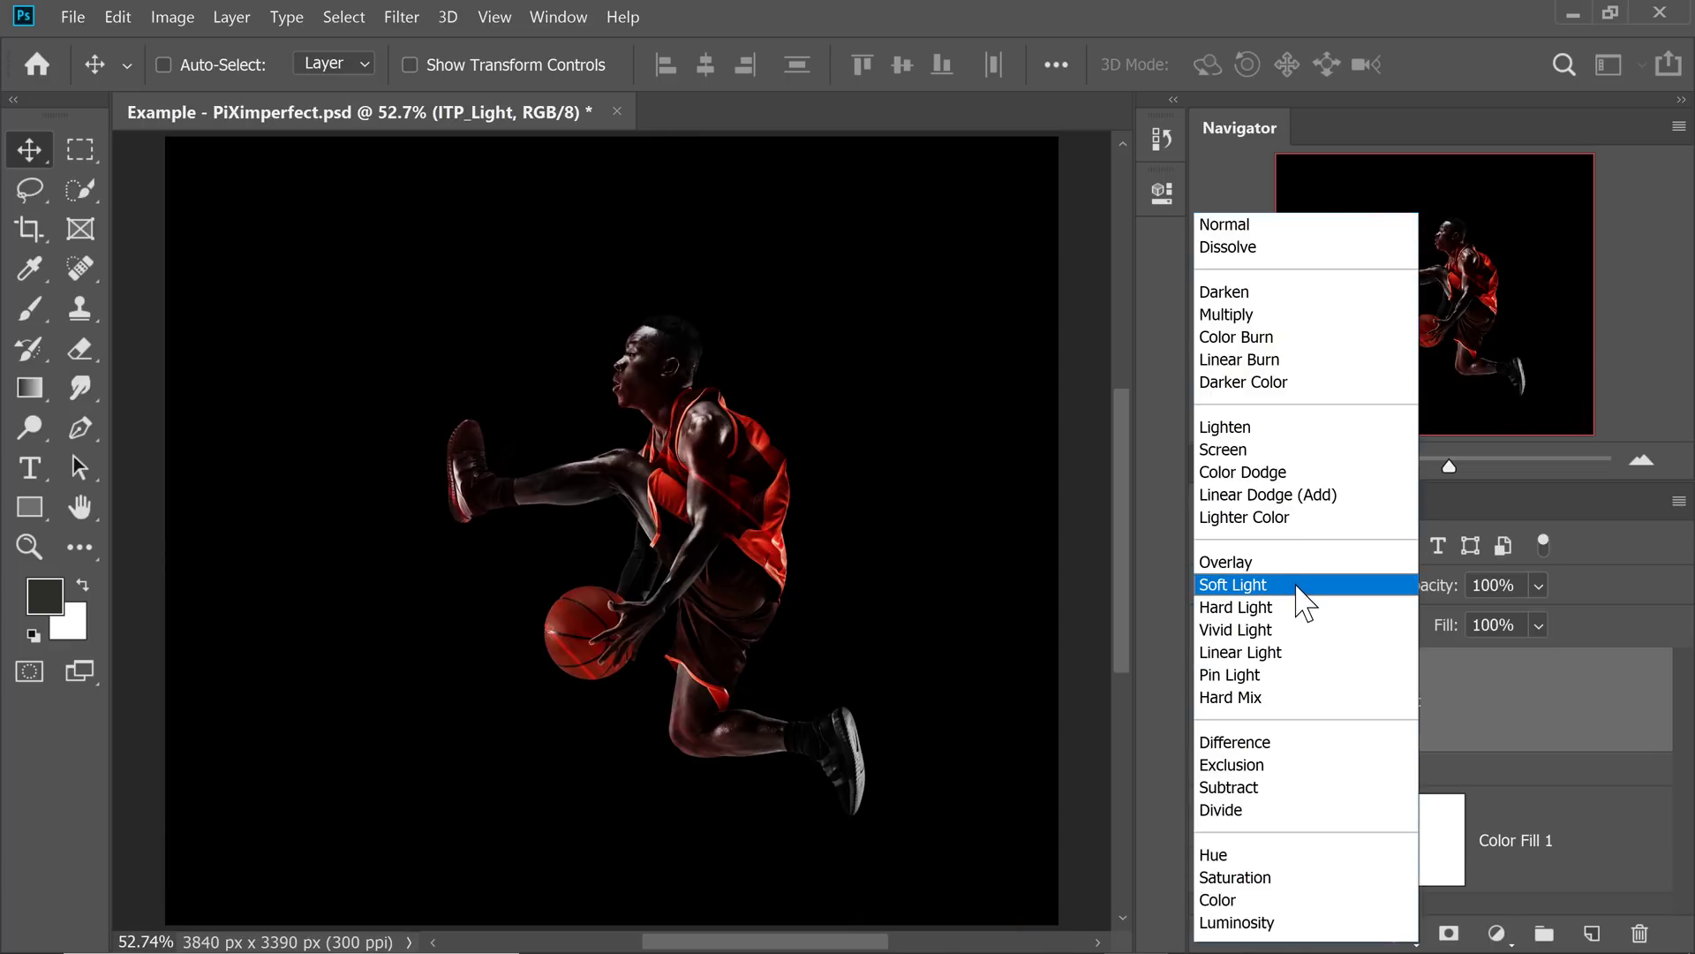
click(1252, 461)
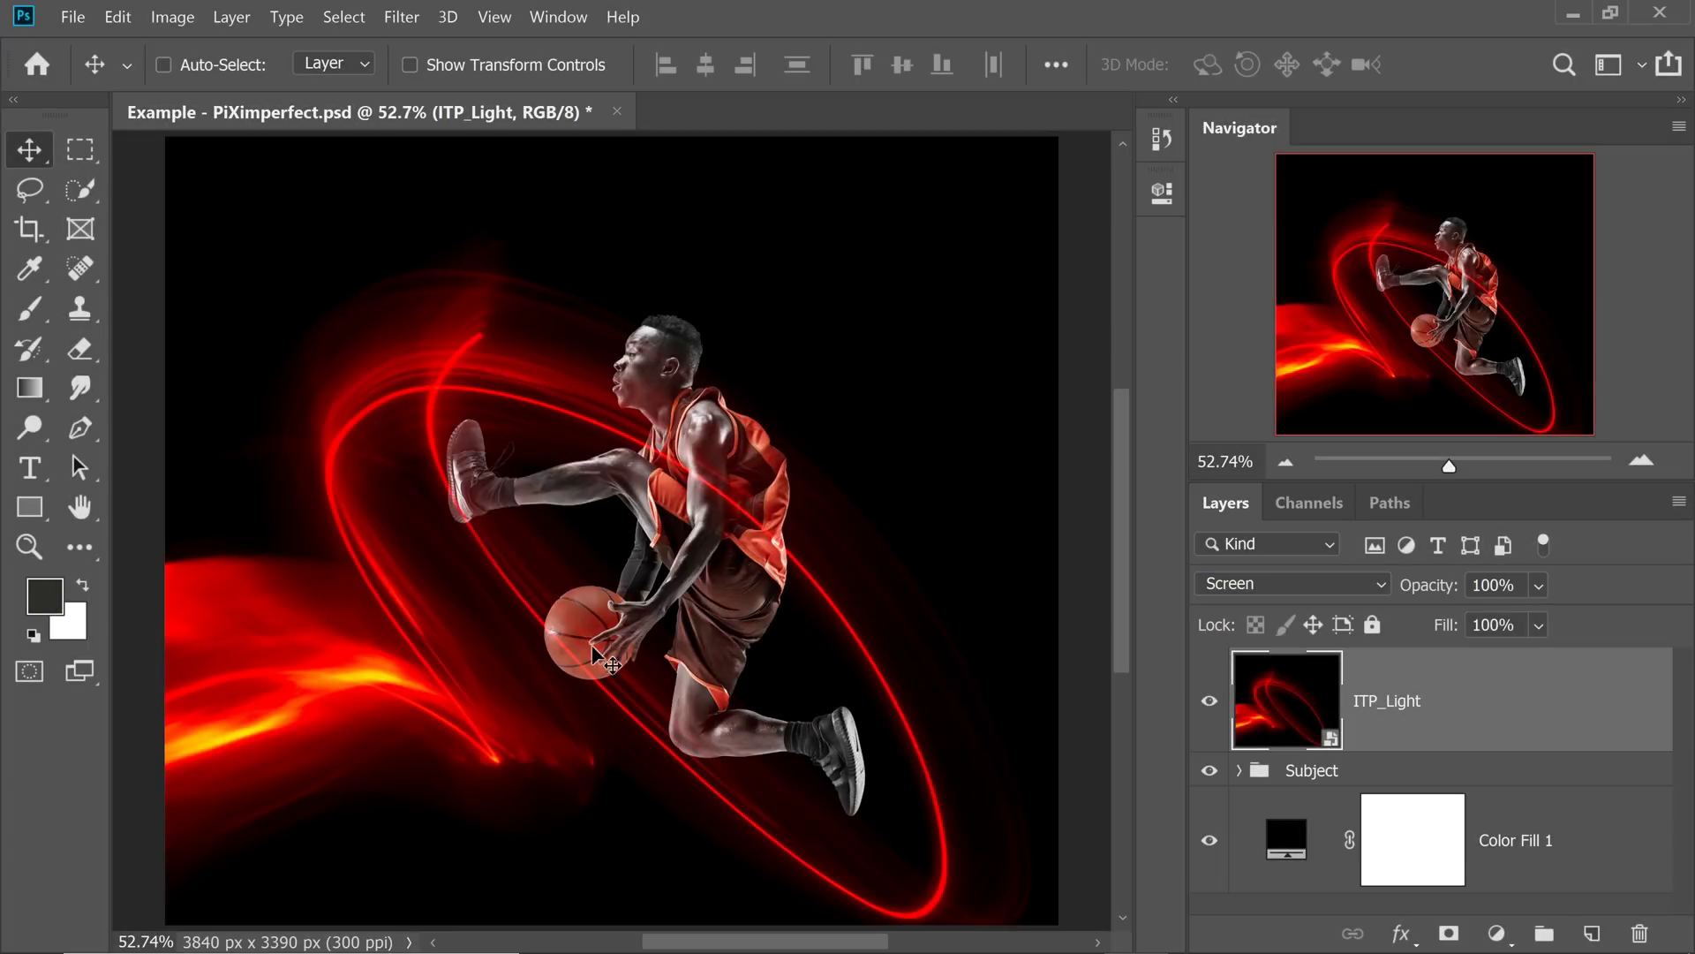
- Add a layer mask to ITP_Light and choose the Brush tool with the Soft Round tip for painting on it
scroll(483, 480, up, 5)
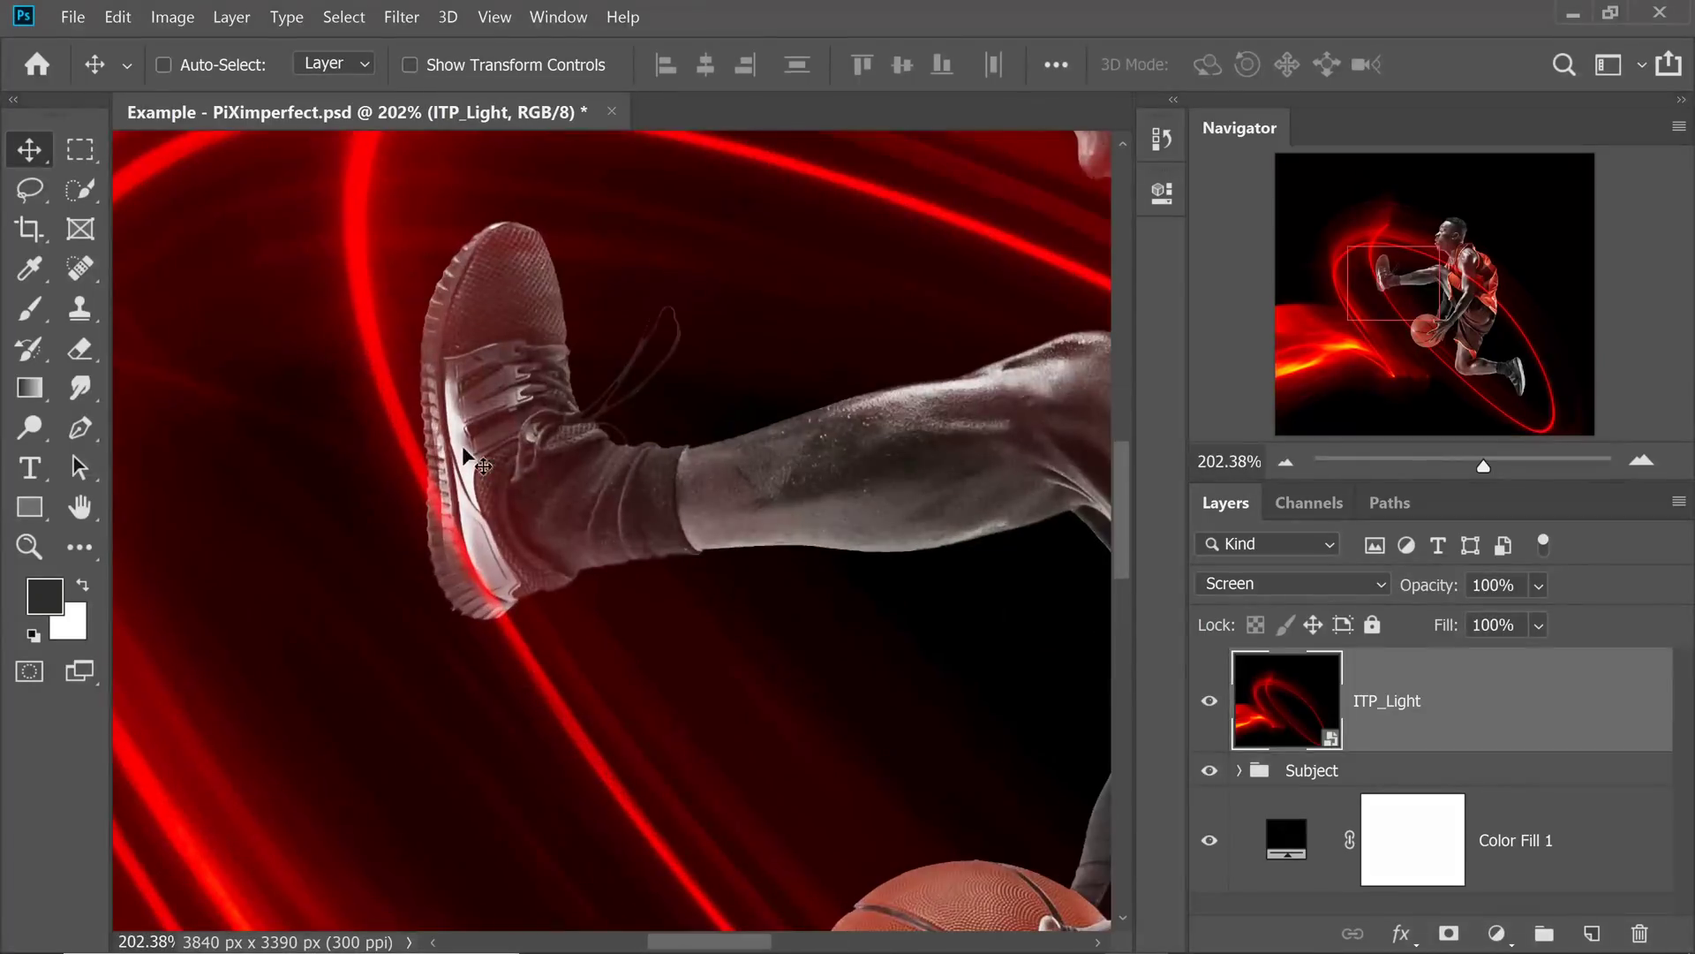
scroll(704, 508, down, 5)
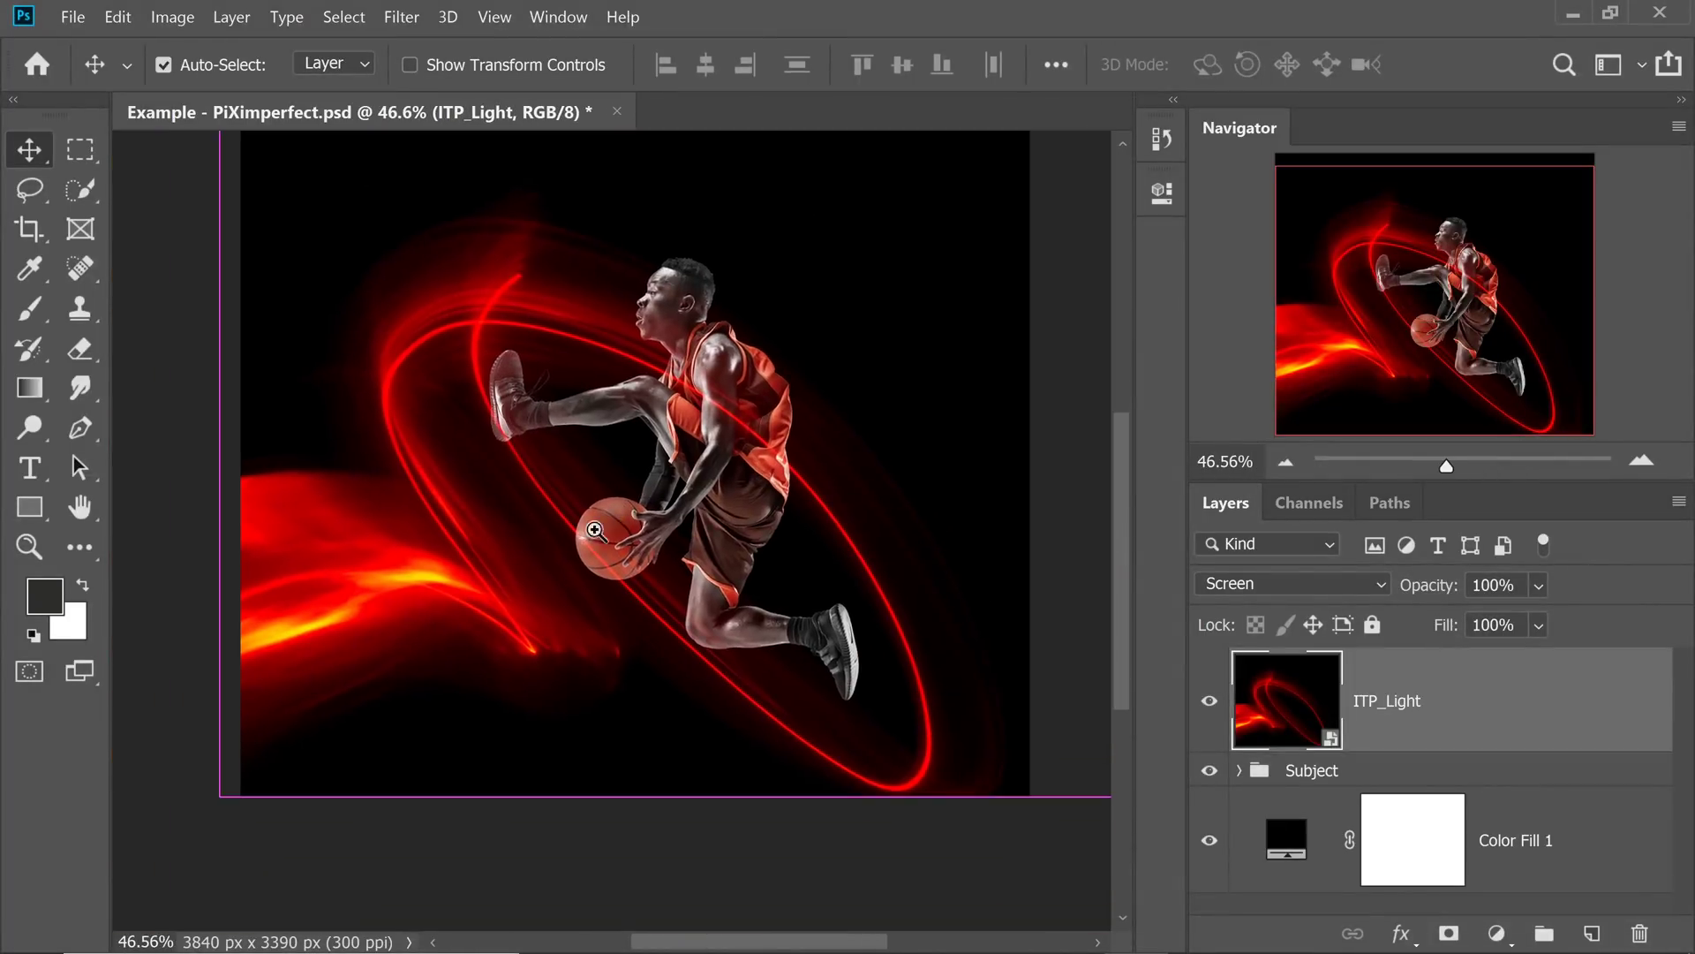
scroll(693, 446, up, 2)
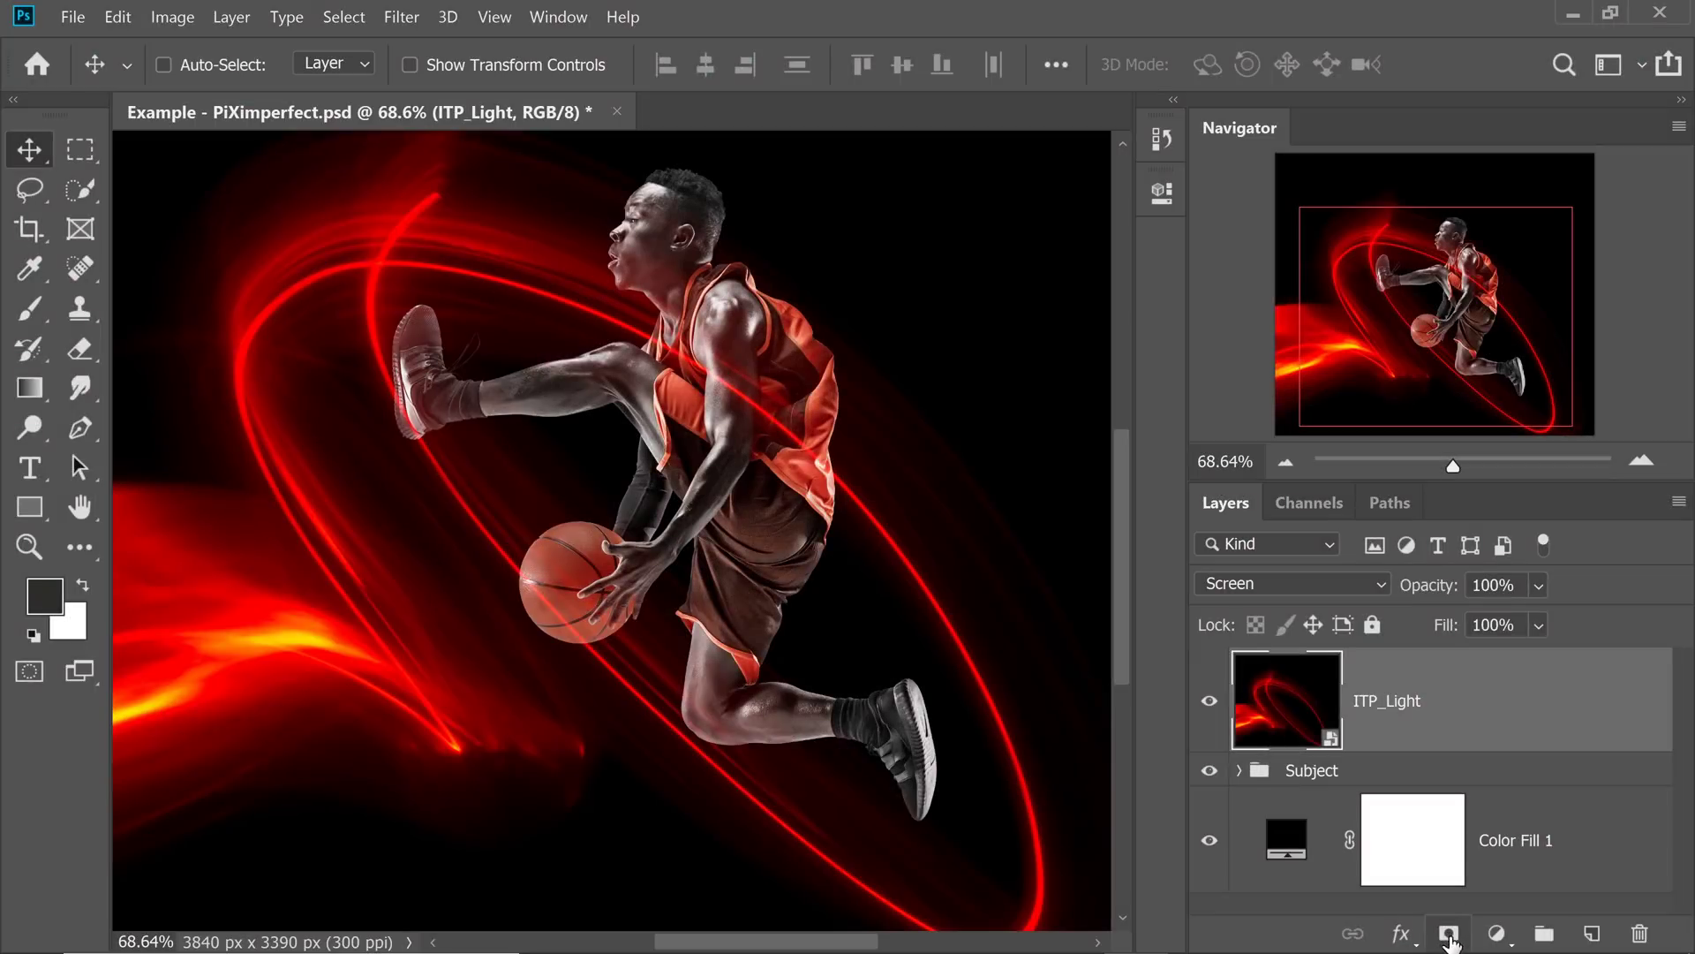
click(1449, 935)
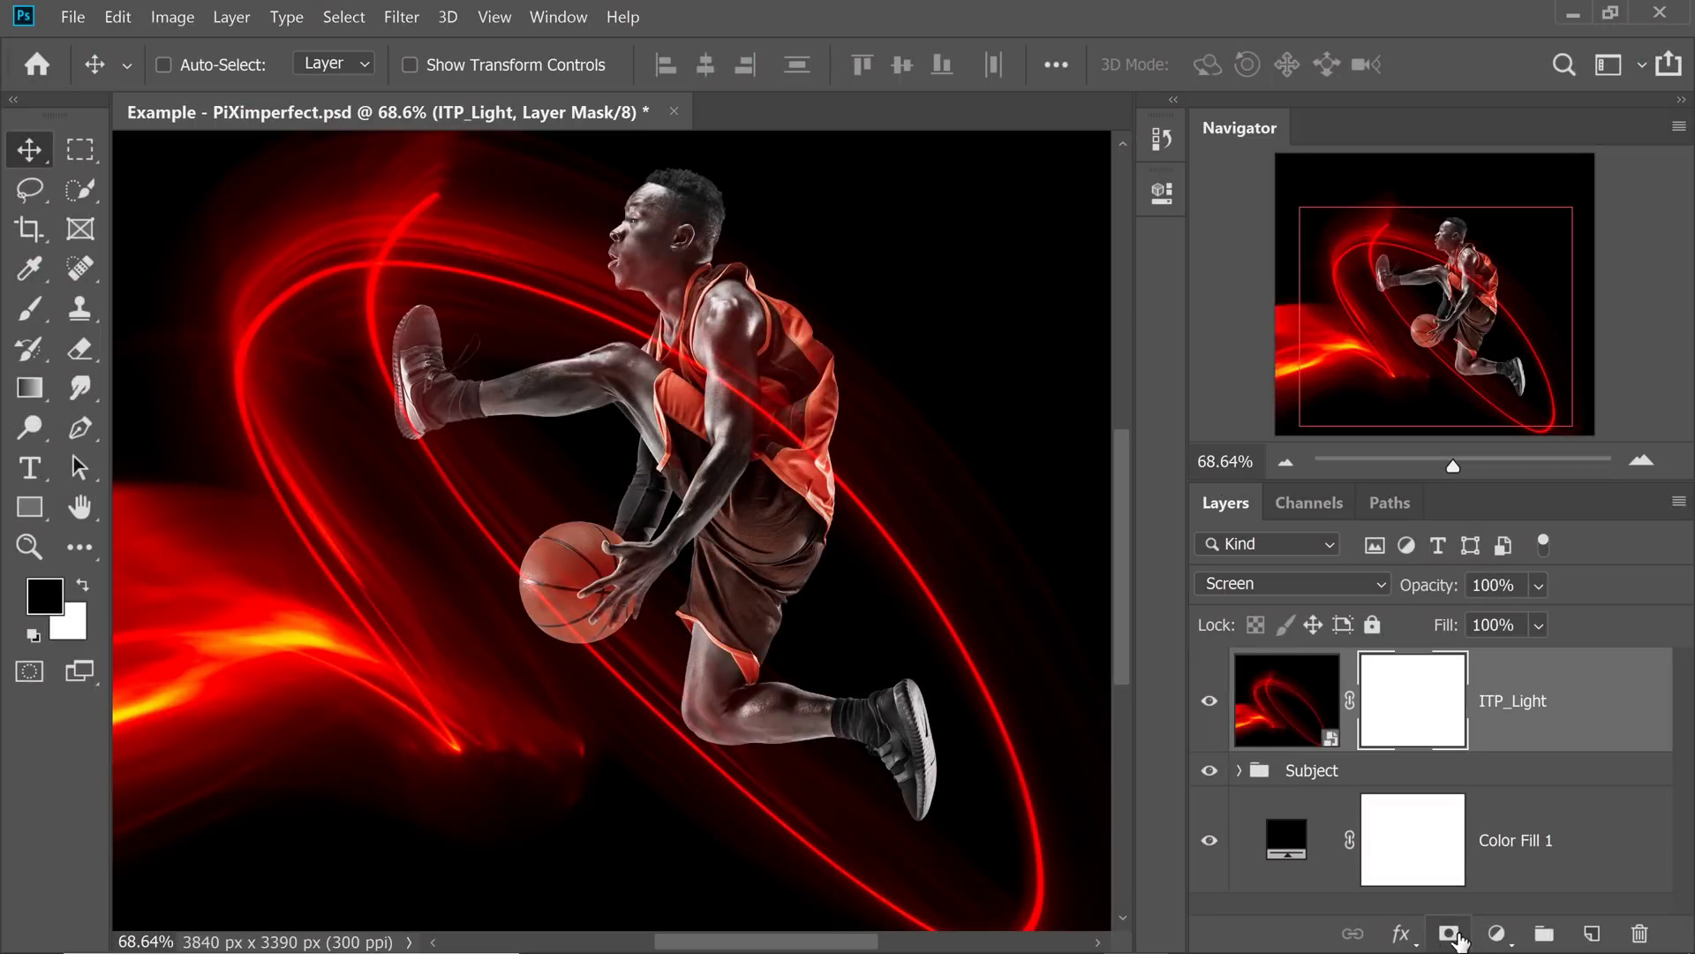
click(52, 310)
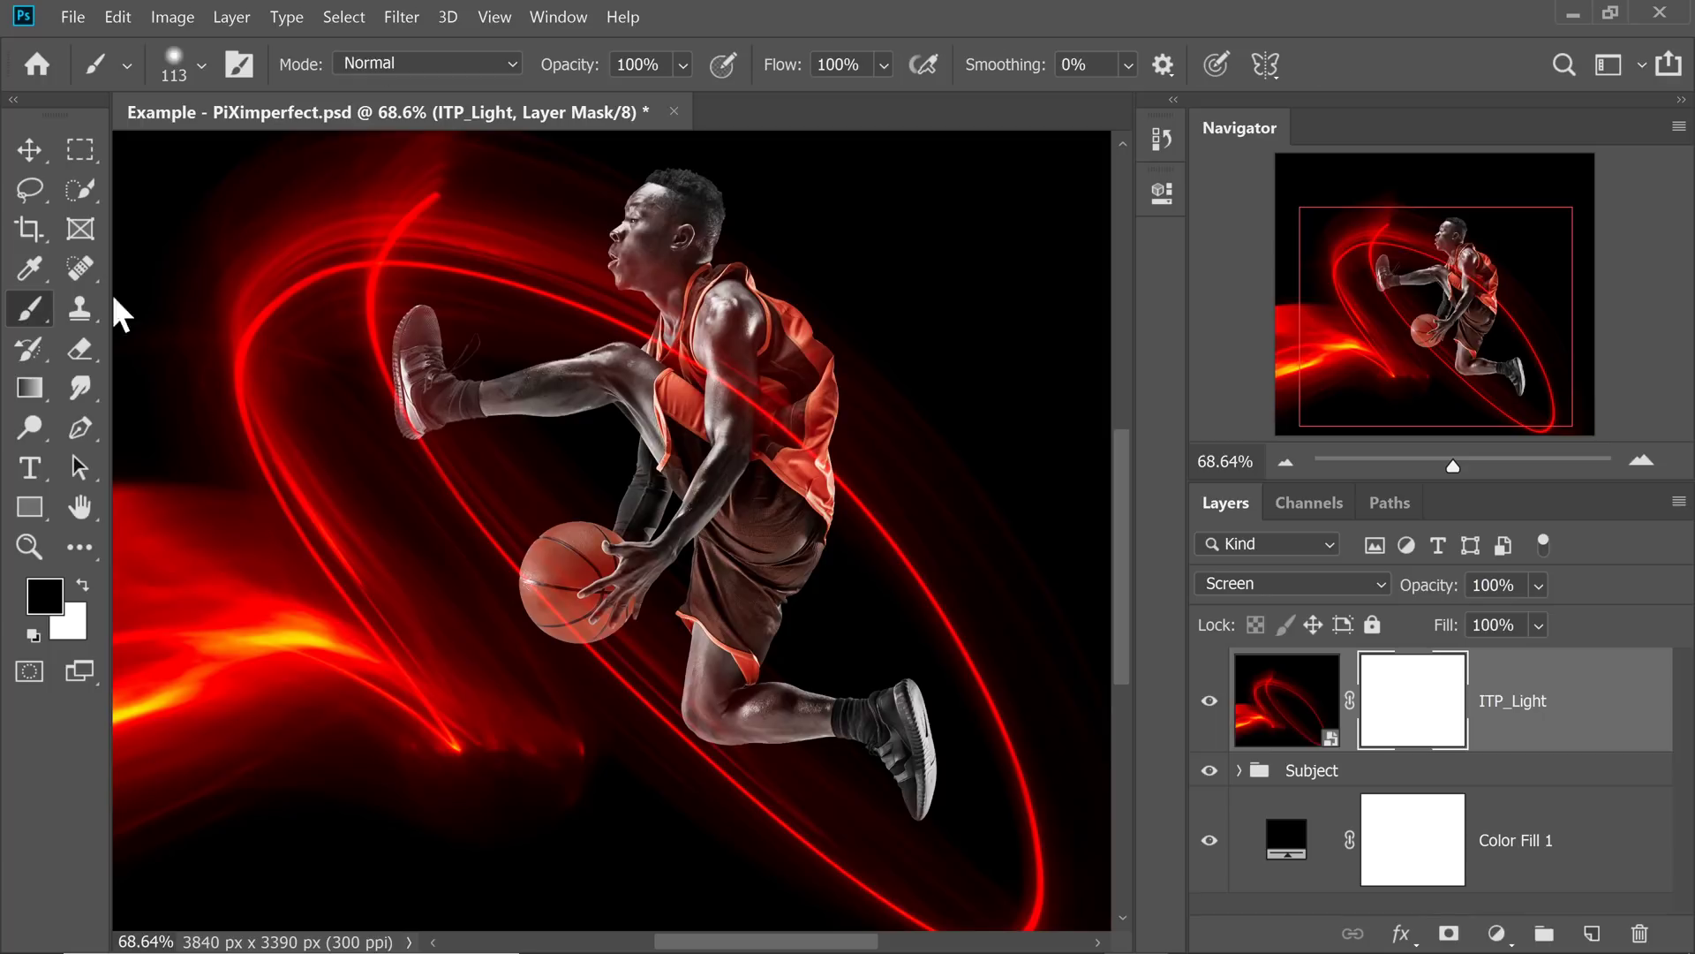
click(182, 76)
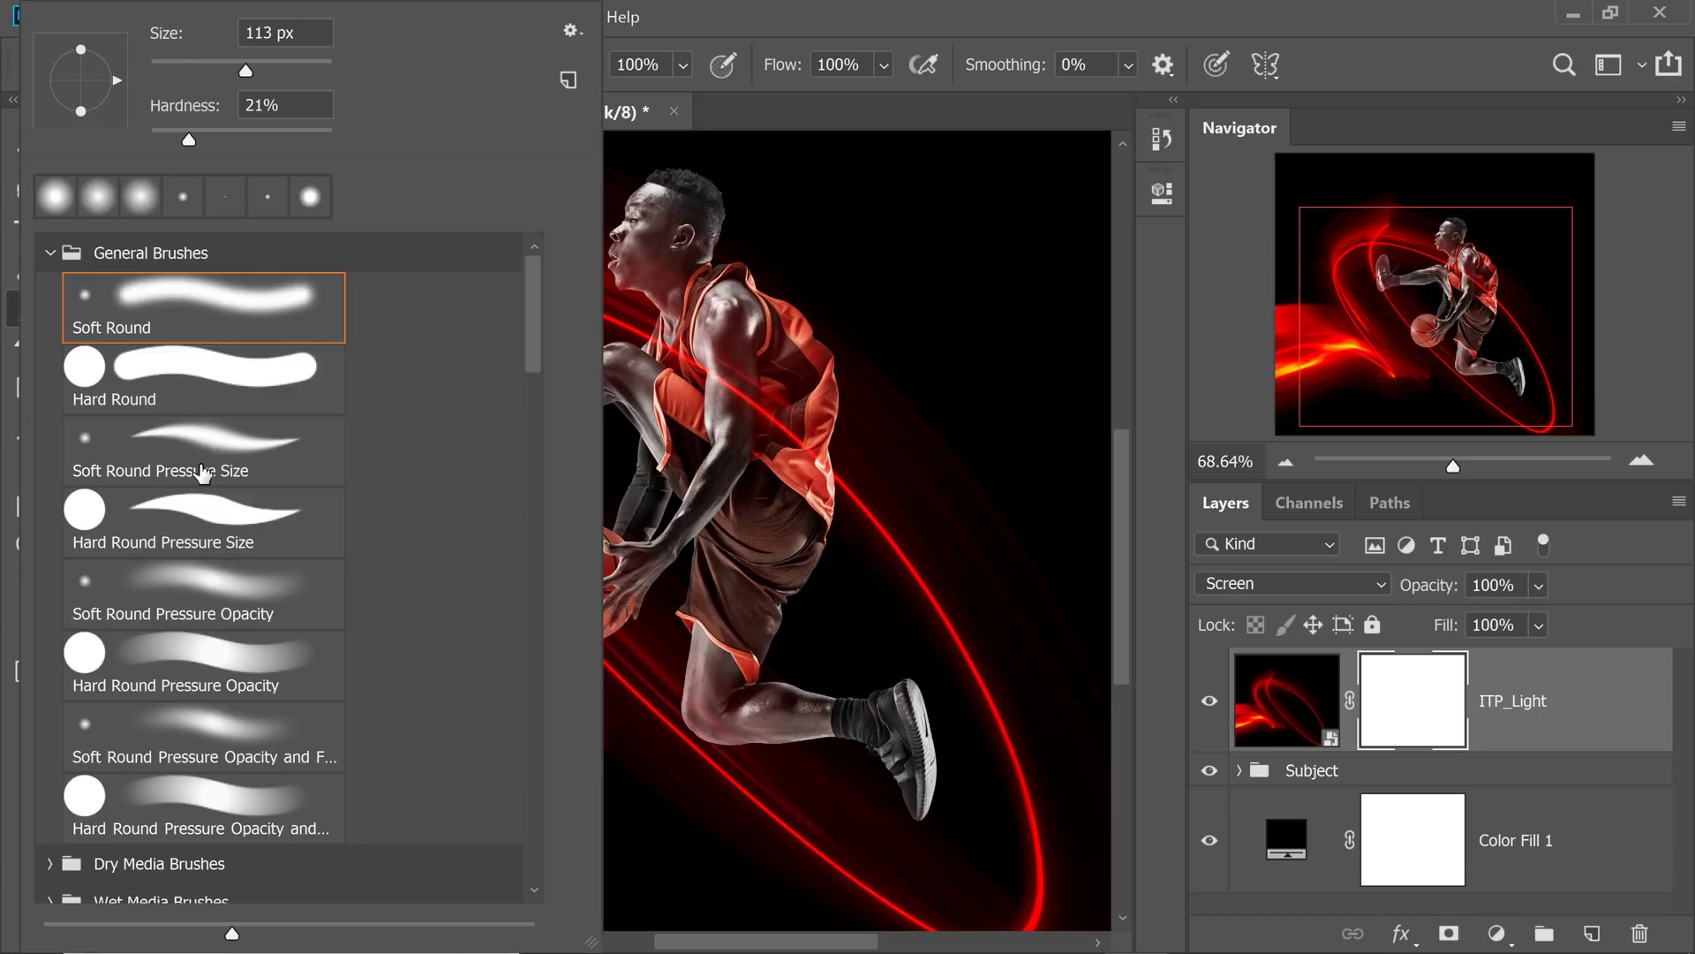
click(734, 28)
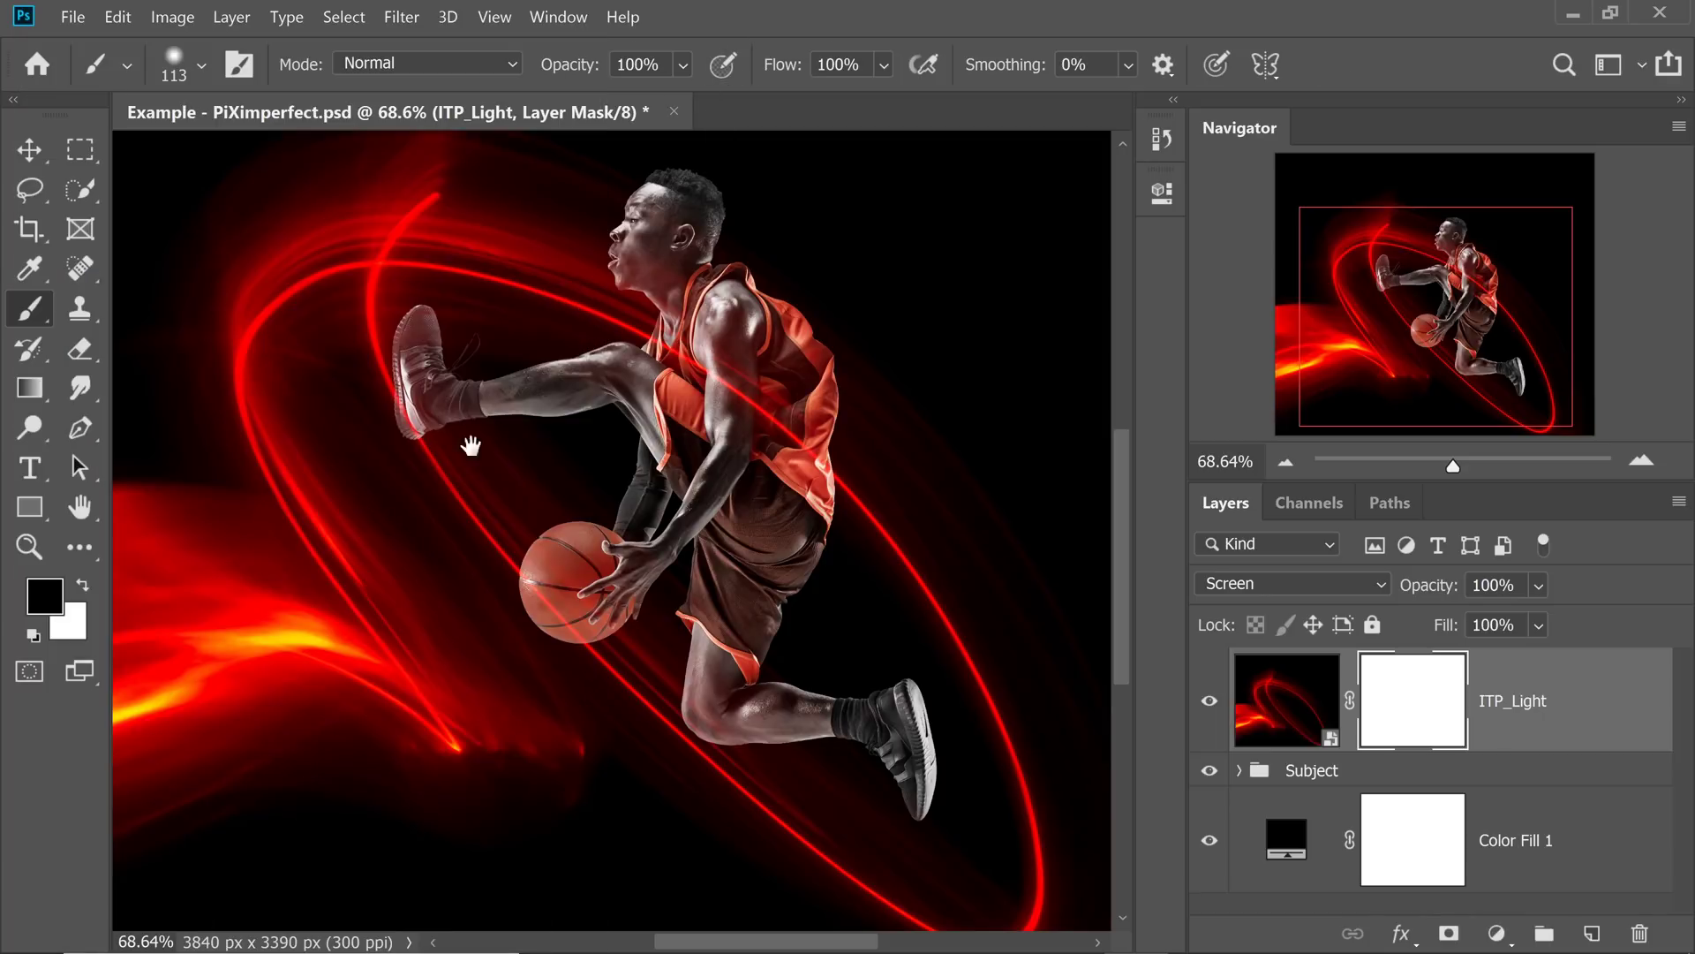
- Try masking the light off the raised shoe with a freehand brush stroke, and undo the stroke
mouse_move(408, 383)
mouse_down()
mouse_move(443, 371)
mouse_move(493, 433)
mouse_move(420, 477)
mouse_move(464, 530)
mouse_up()
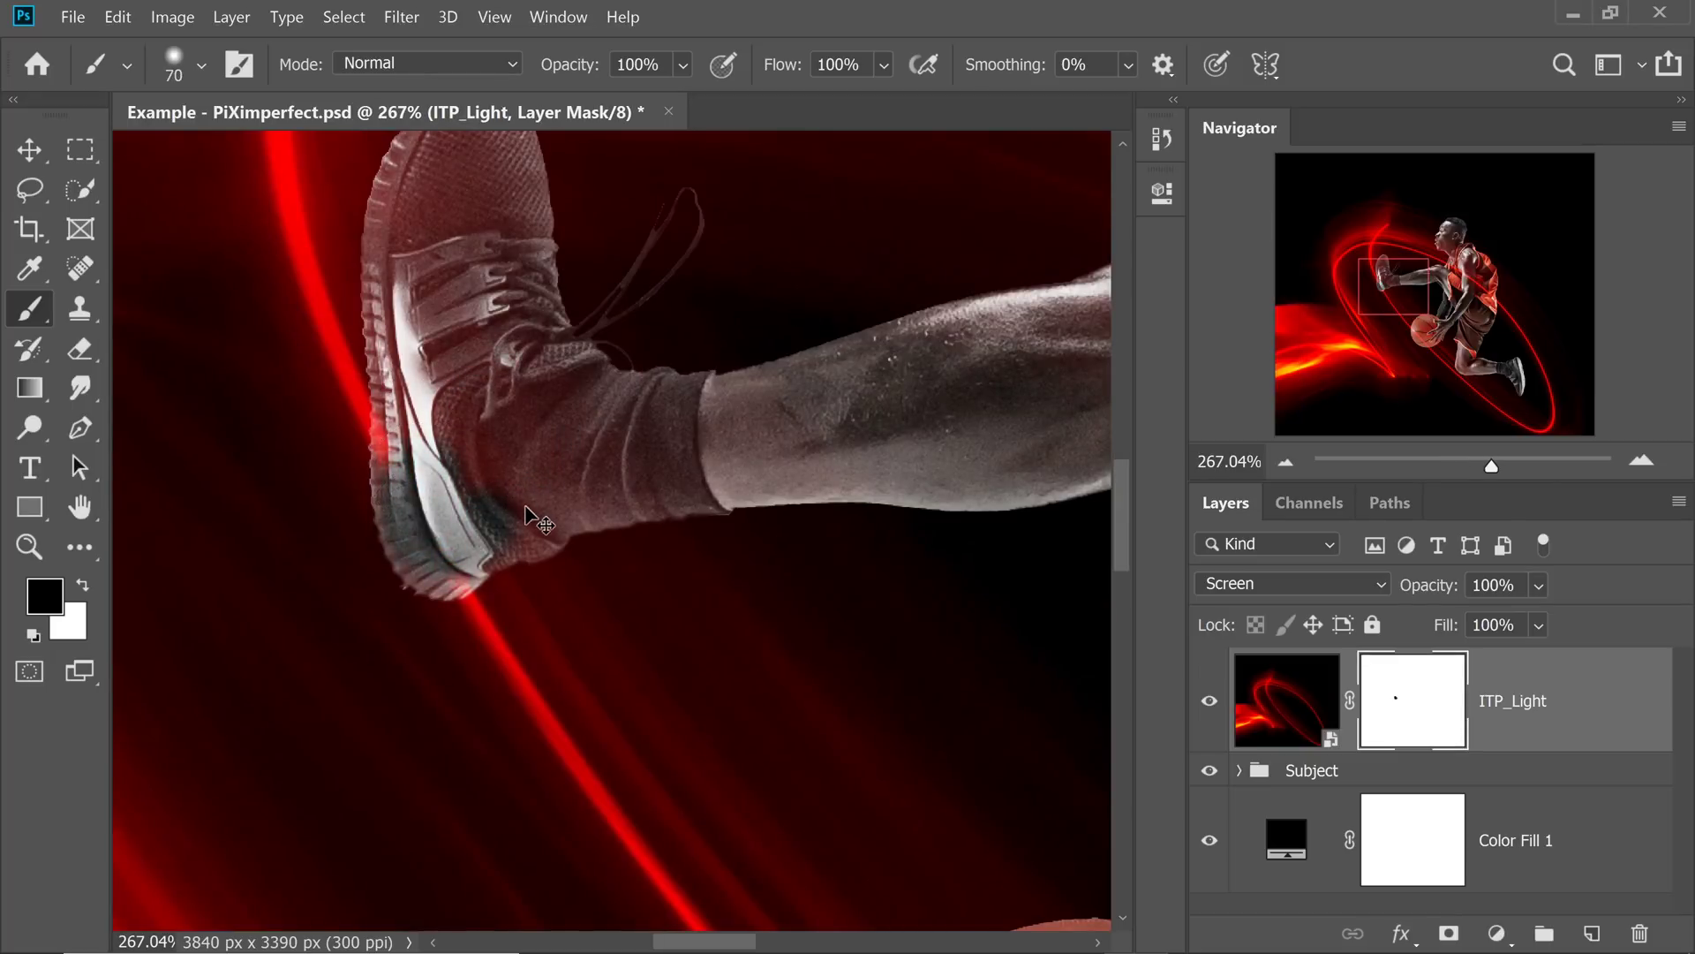
key(ctrl+z)
drag(575, 471, 559, 471)
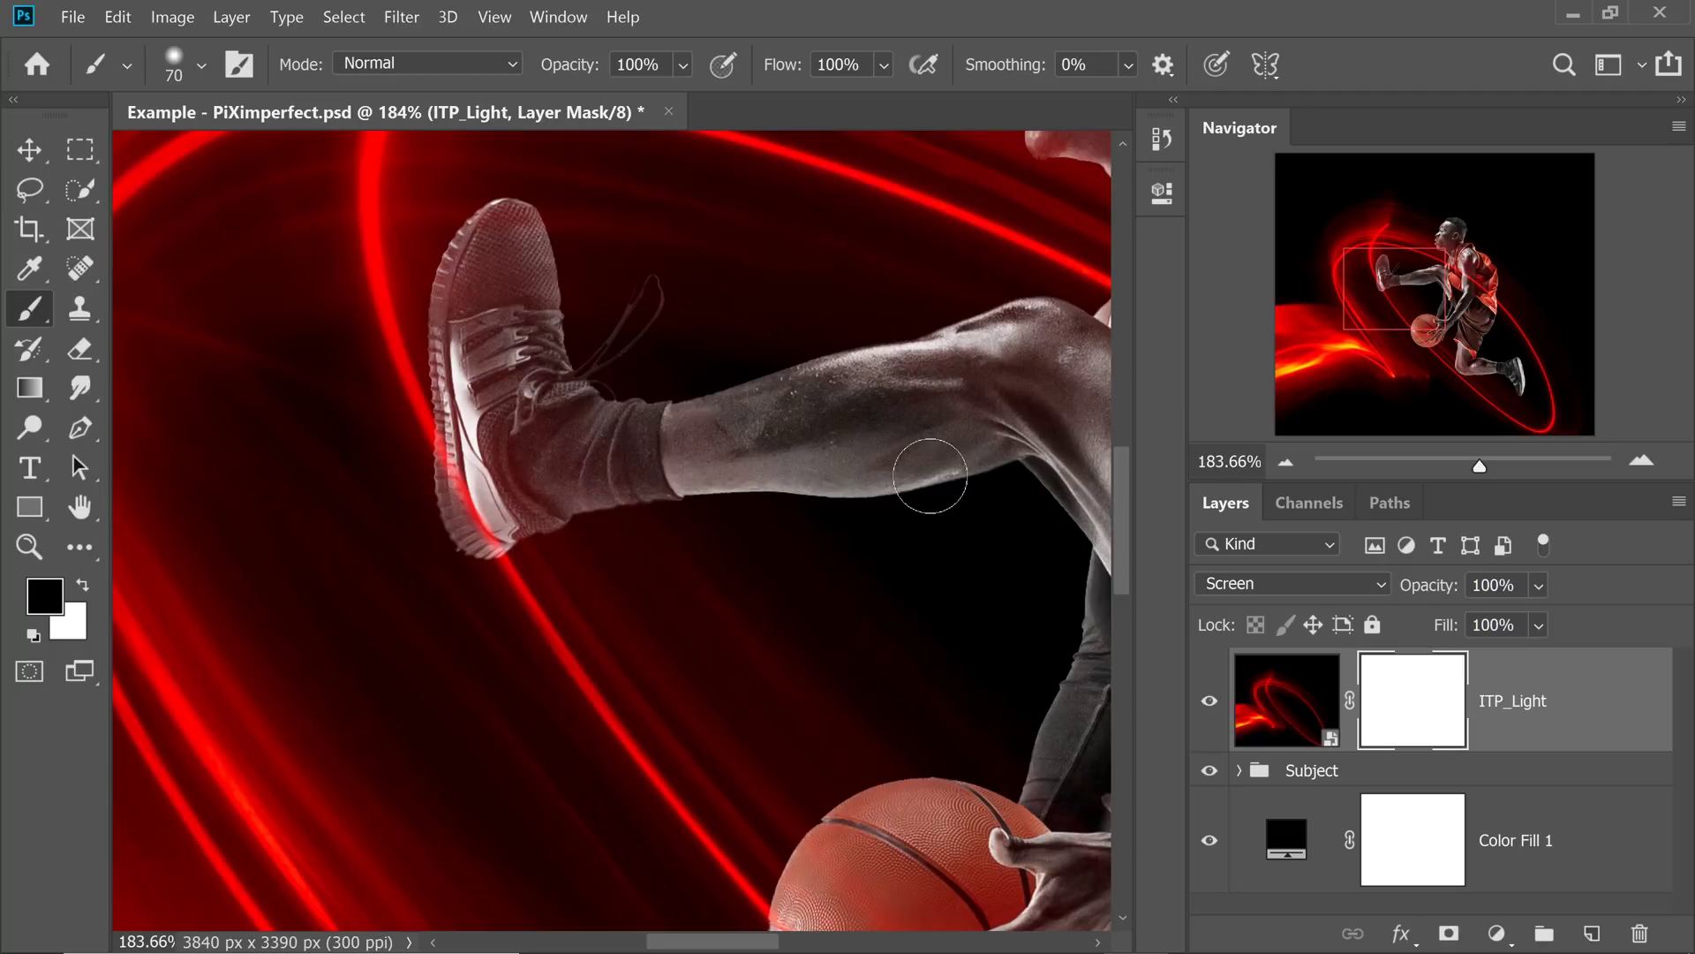
- Load the mask of Layer 0 inside the Subject group as a selection around the player, and collapse the group again
key(ctrl+0)
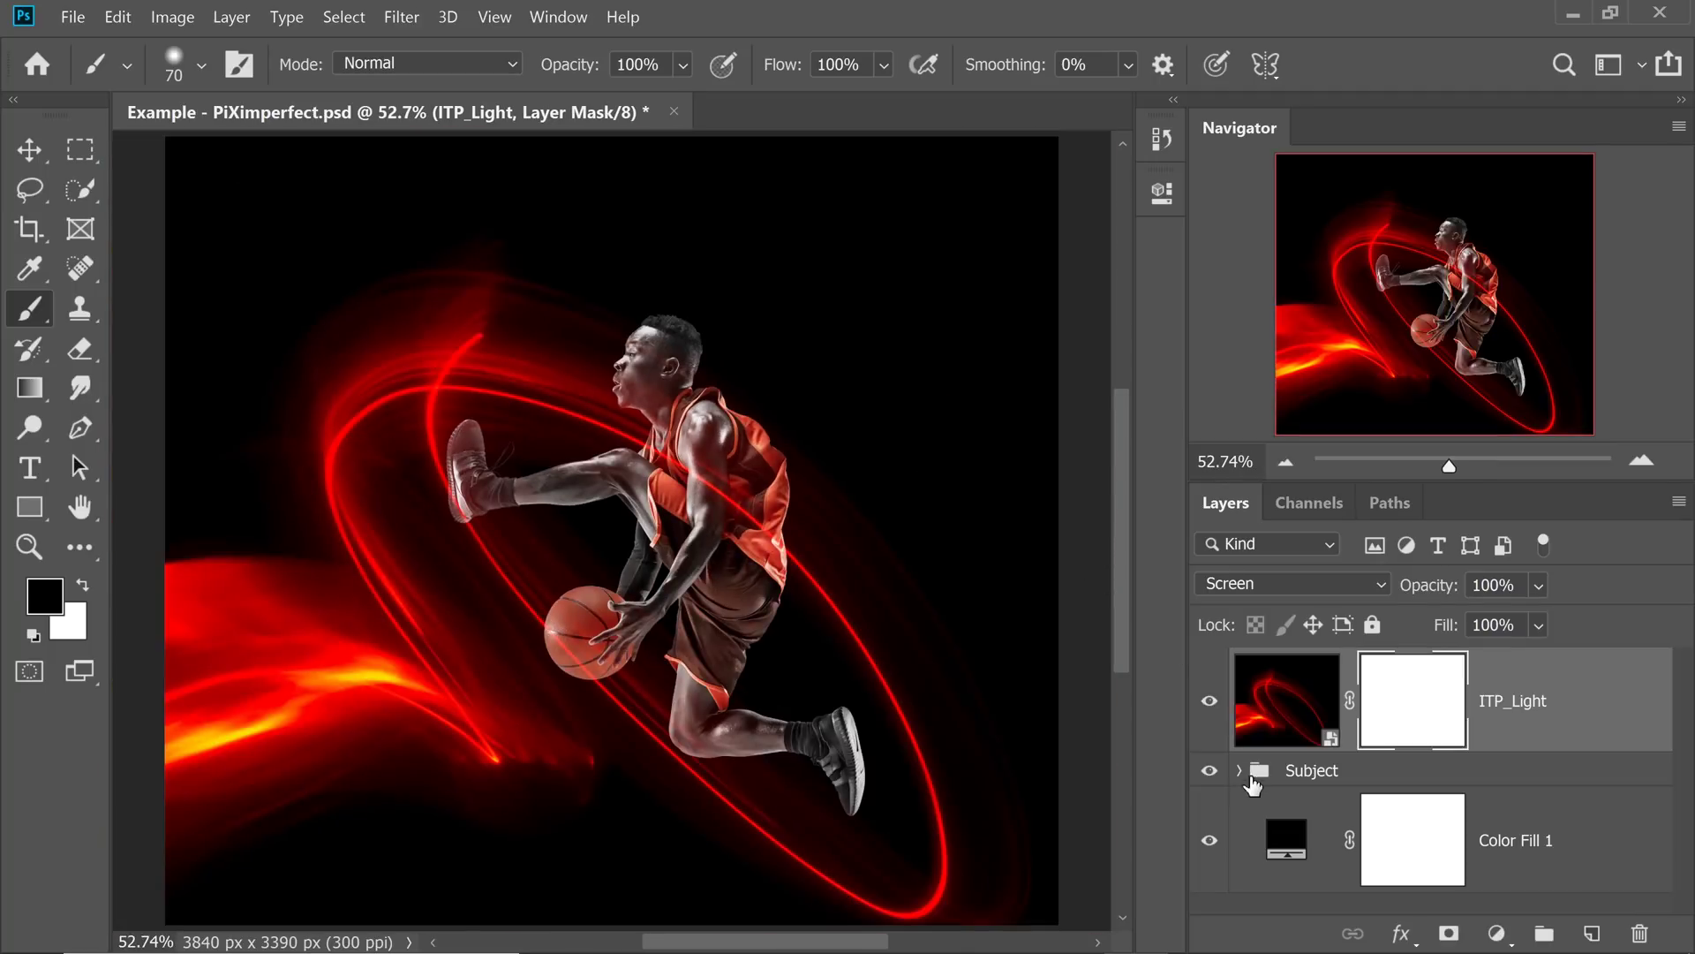
click(1239, 770)
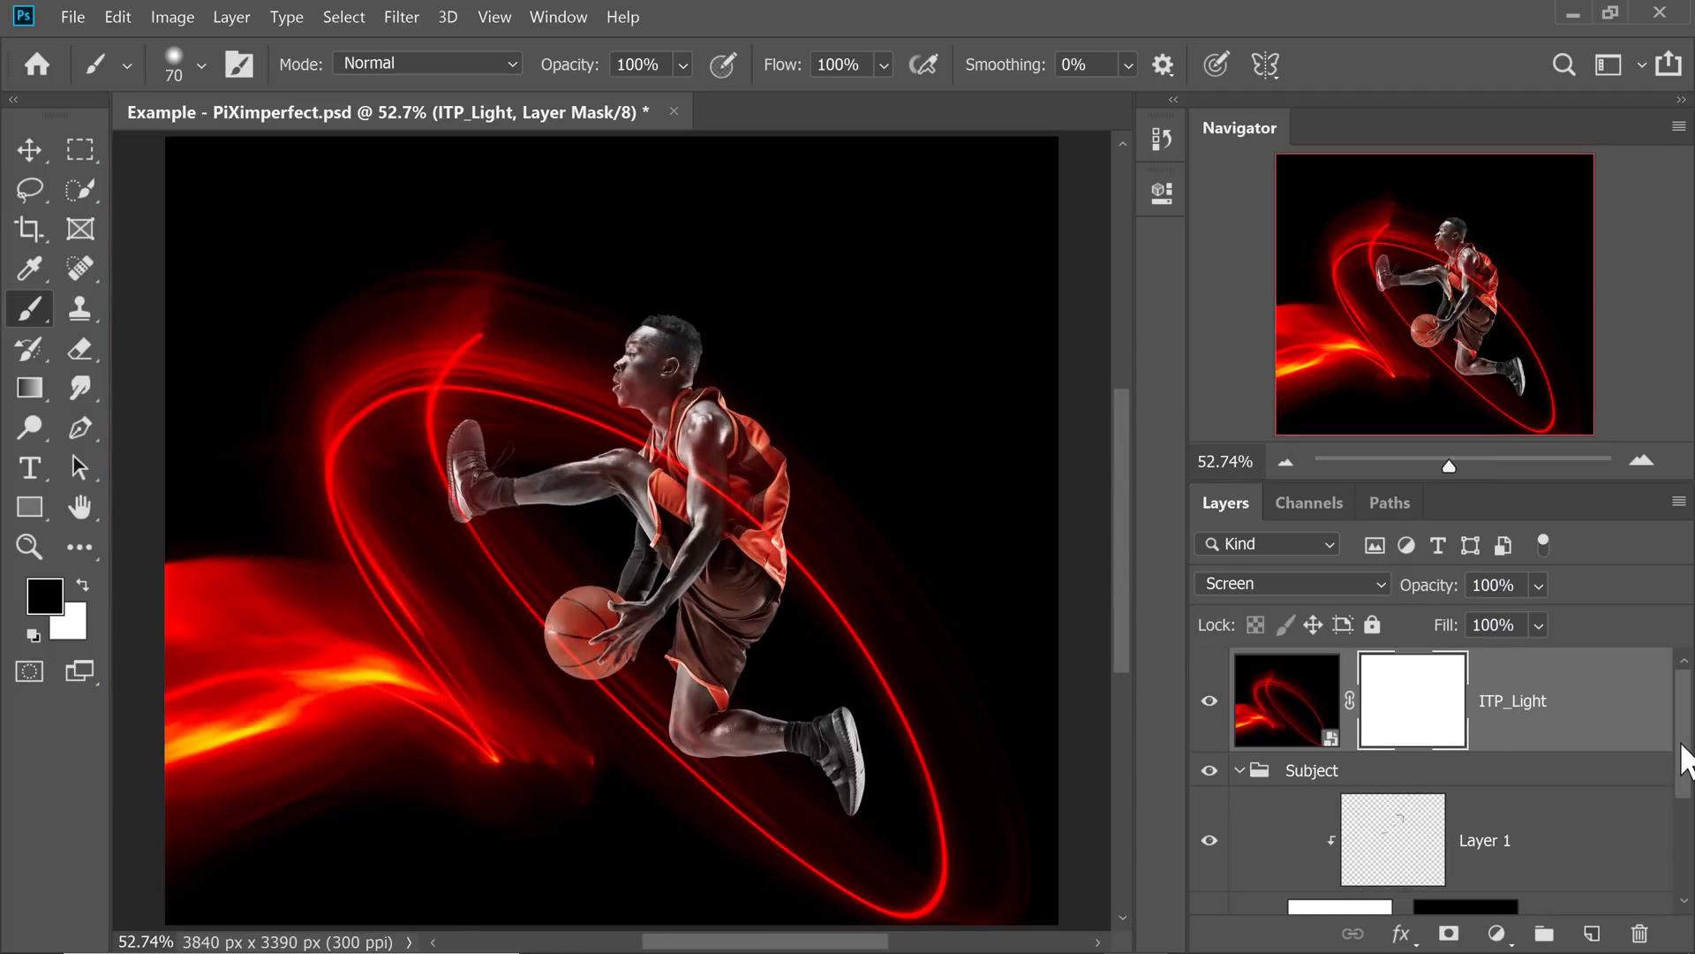
drag(1684, 759, 1682, 805)
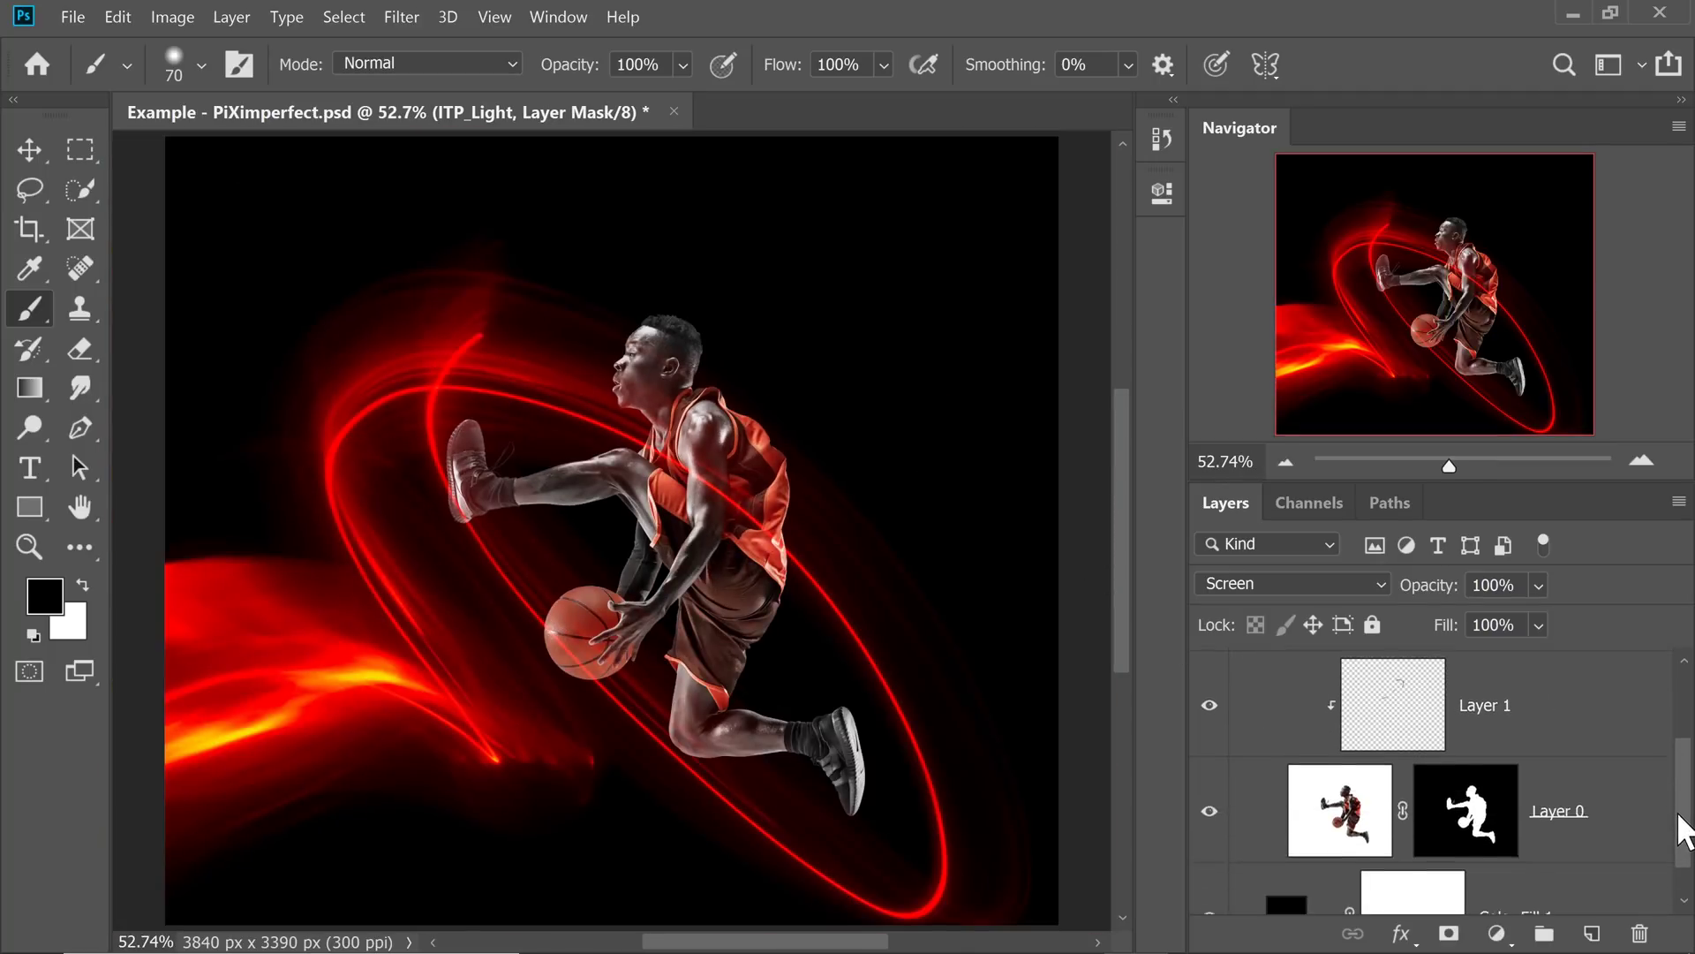
ctrl+click(1481, 817)
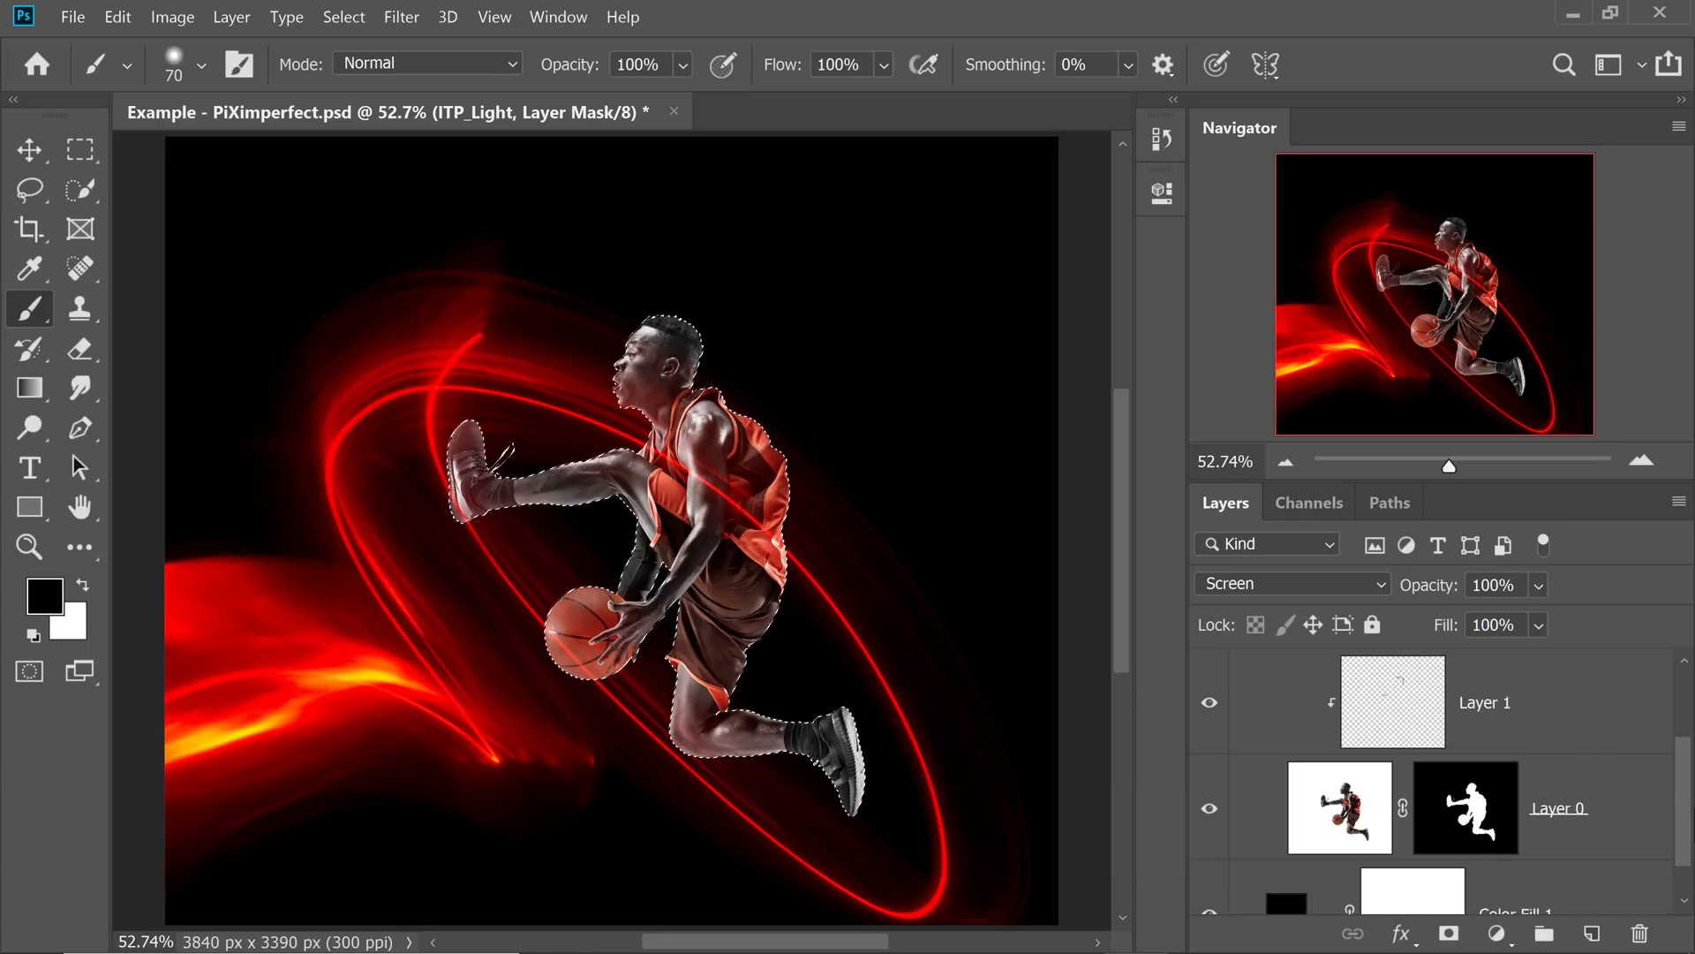
scroll(1431, 777, up, 2)
click(1240, 770)
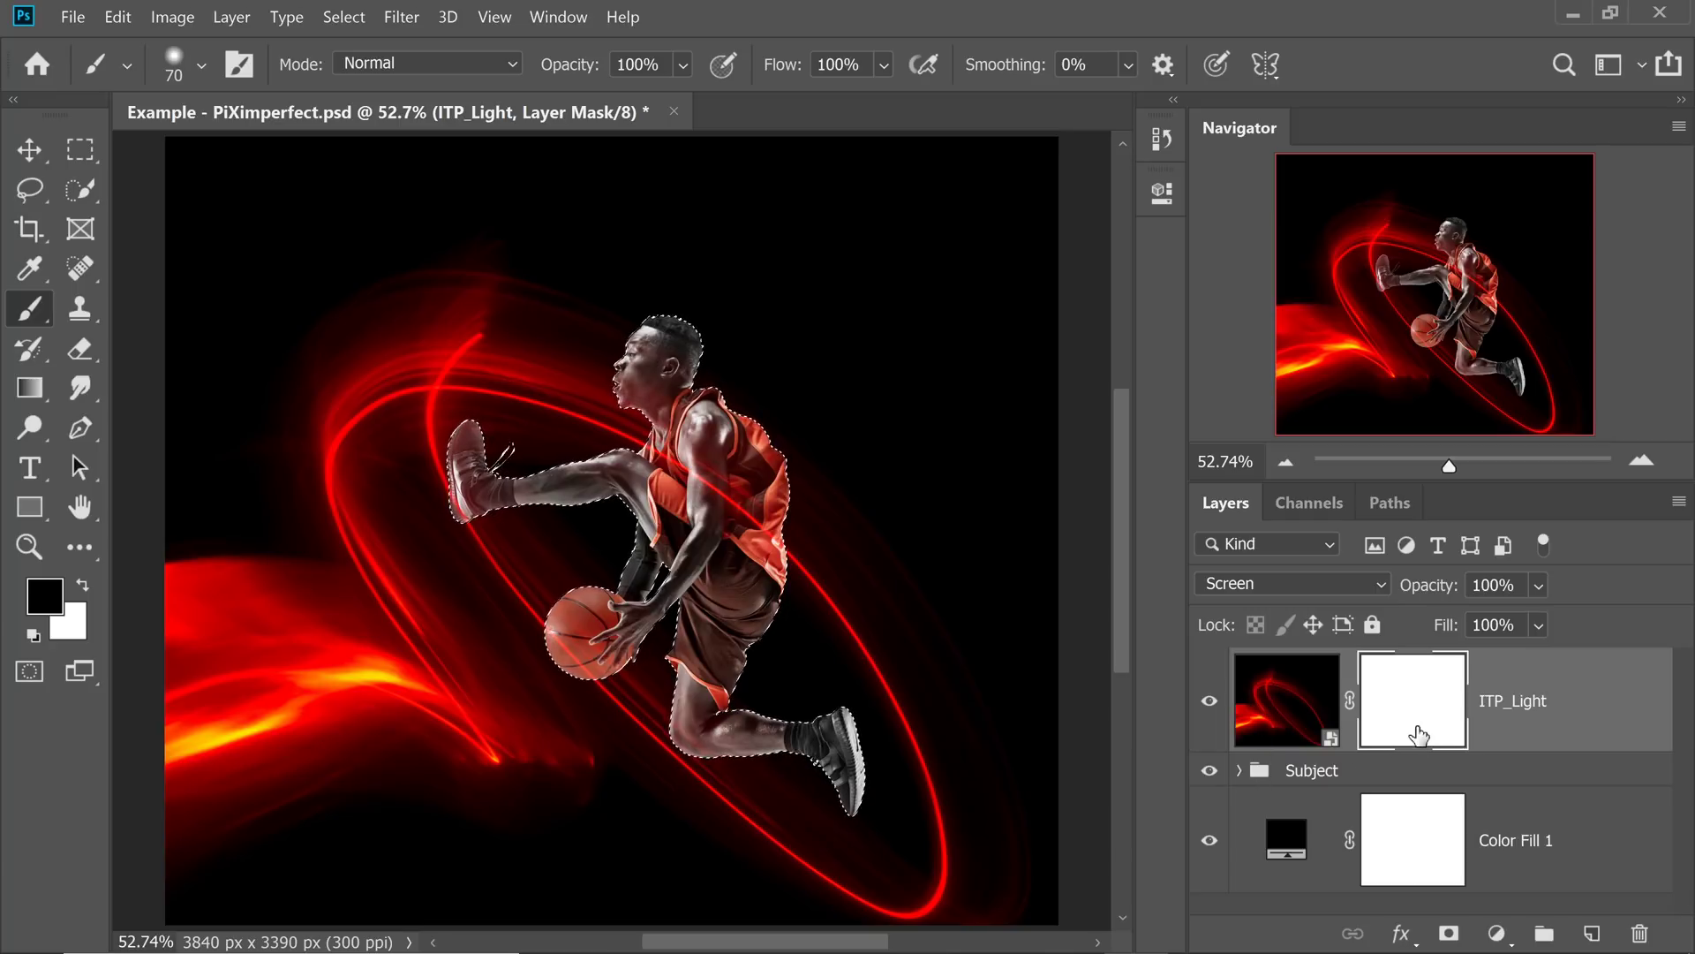
- Paint black on the ITP_Light mask inside the selection over the raised leg, basketball and trailing leg, using a soft 430 px brush, and deselect
scroll(444, 472, up, 5)
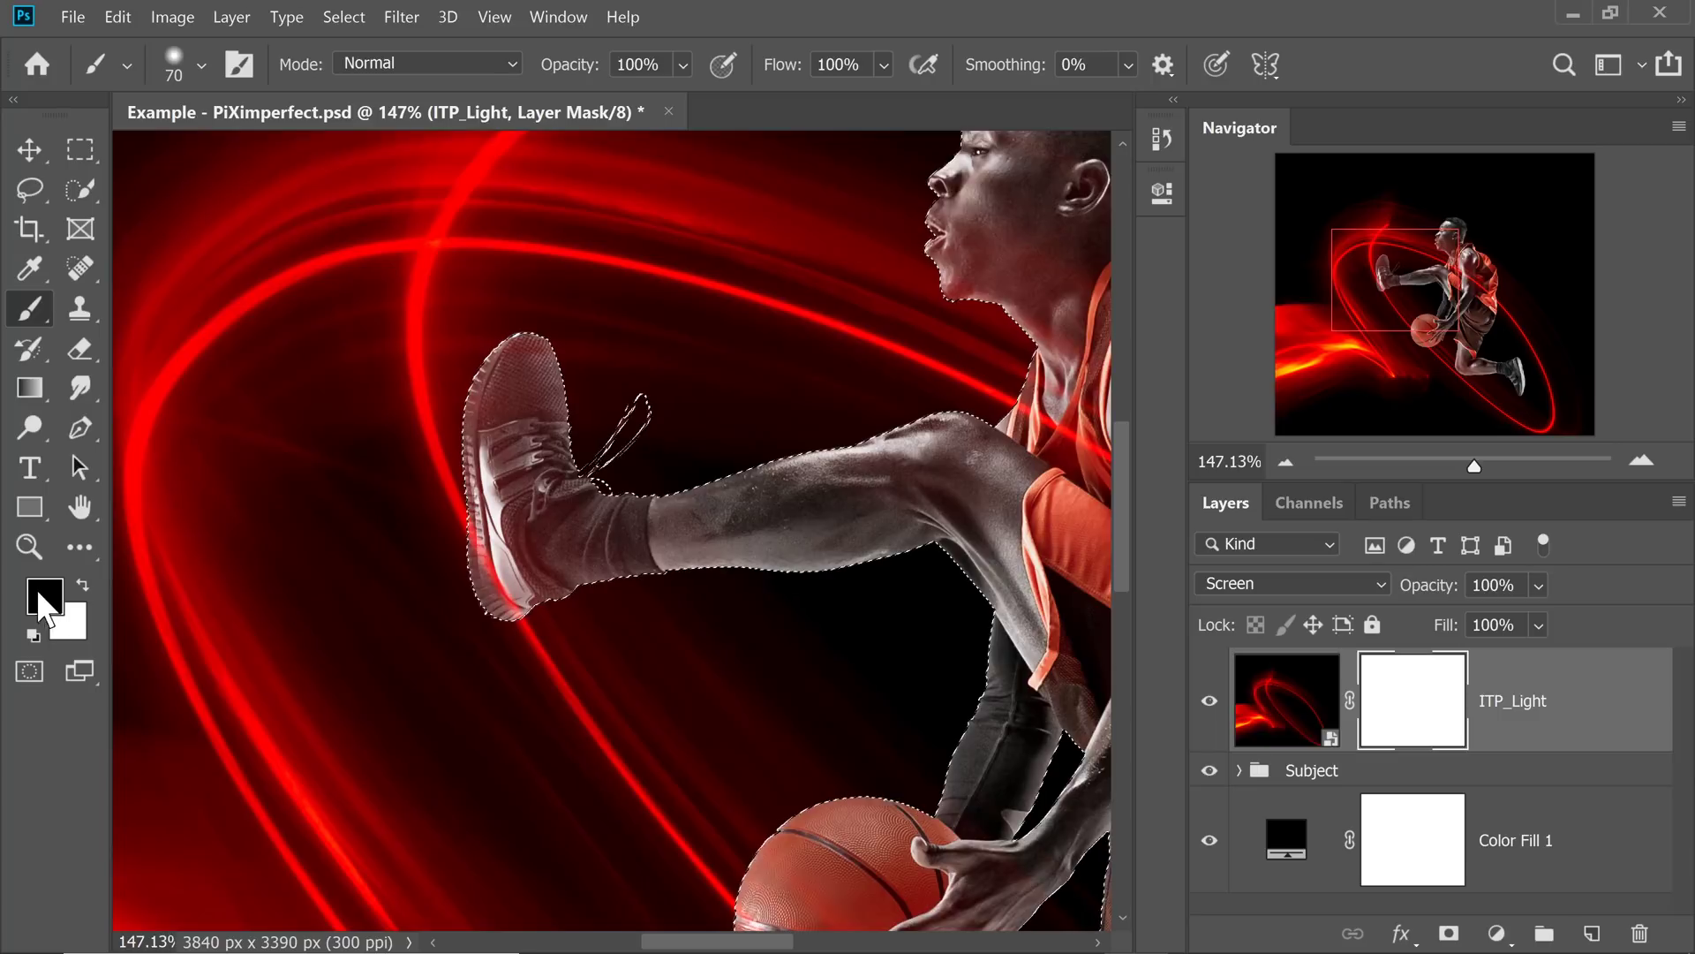
mouse_move(483, 483)
mouse_down()
mouse_move(738, 516)
mouse_move(591, 534)
mouse_move(477, 434)
mouse_move(559, 594)
mouse_move(630, 593)
mouse_up()
scroll(618, 583, right, 2)
drag(593, 563, 674, 573)
scroll(618, 623, down, 4)
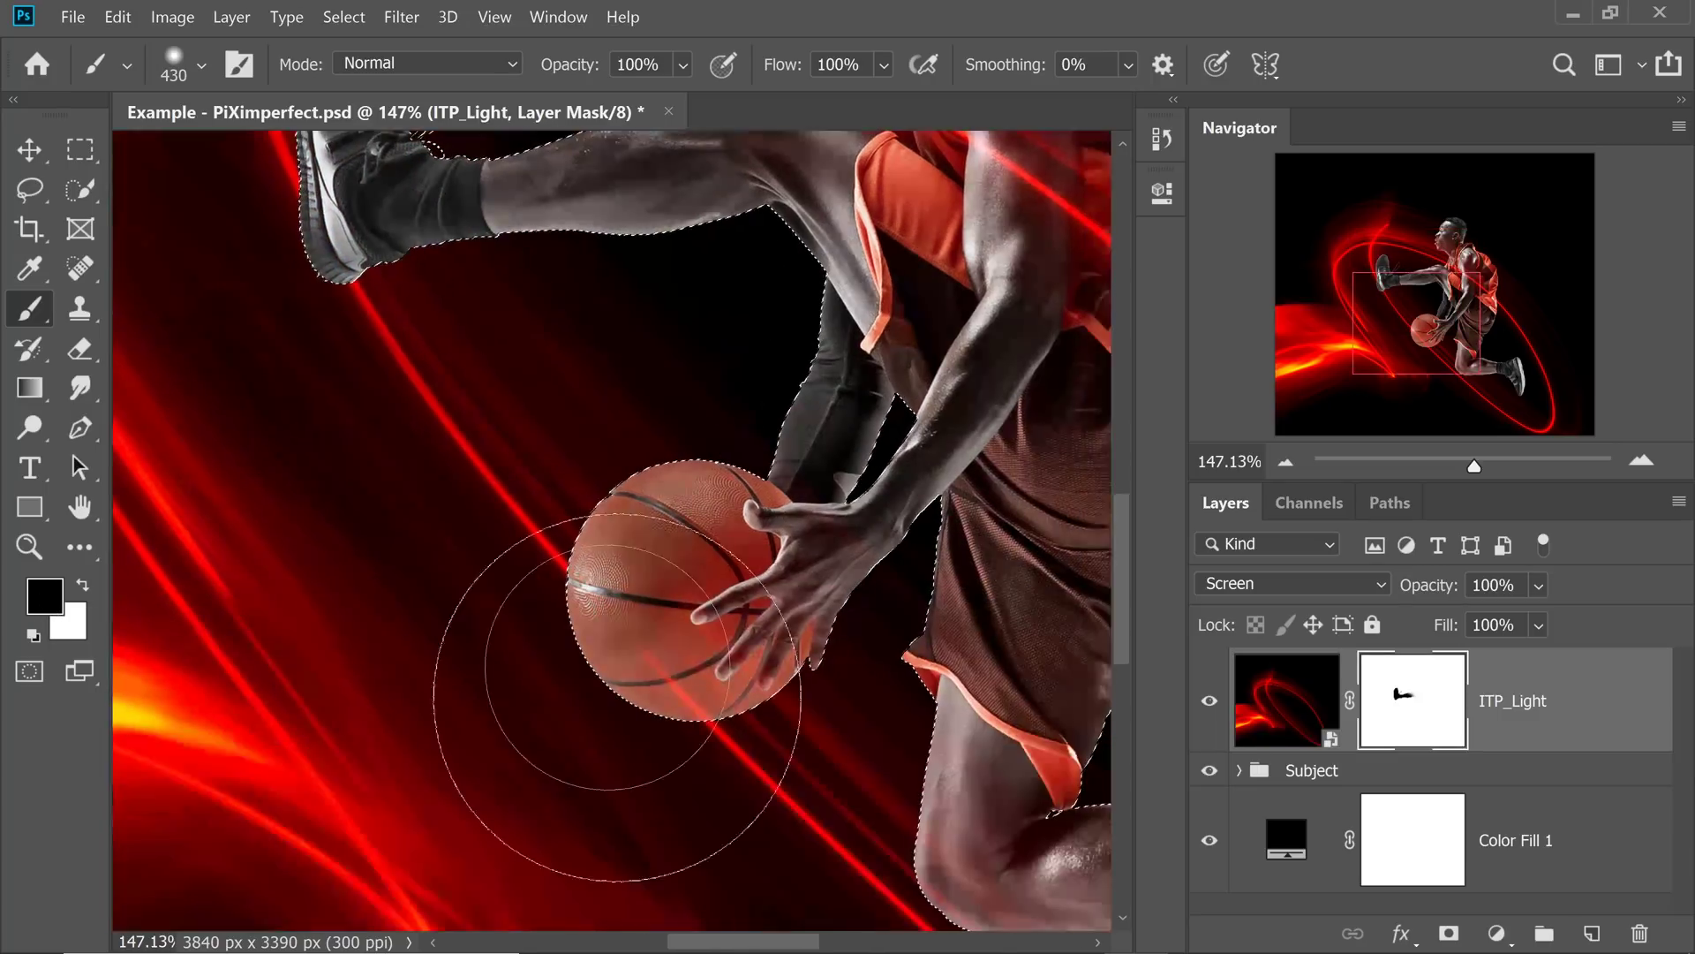
drag(580, 655, 671, 688)
mouse_move(594, 592)
mouse_down()
mouse_move(550, 433)
mouse_move(139, 252)
mouse_up()
drag(495, 450, 505, 616)
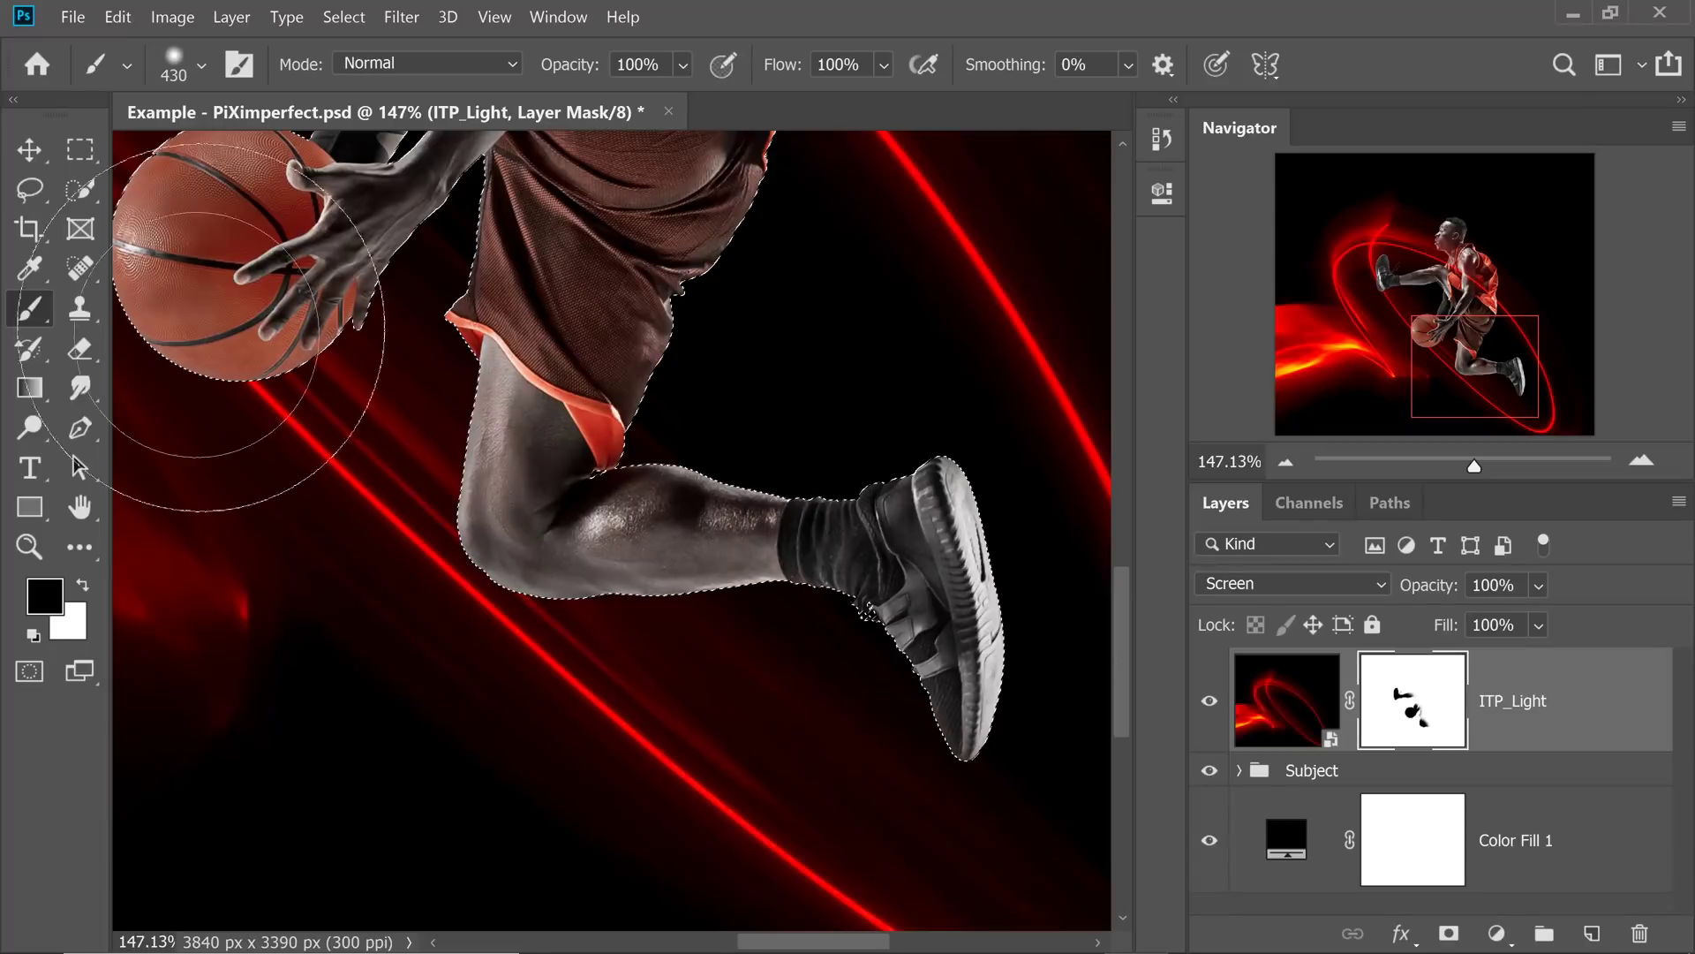
scroll(352, 366, up, 10)
scroll(352, 366, left, 8)
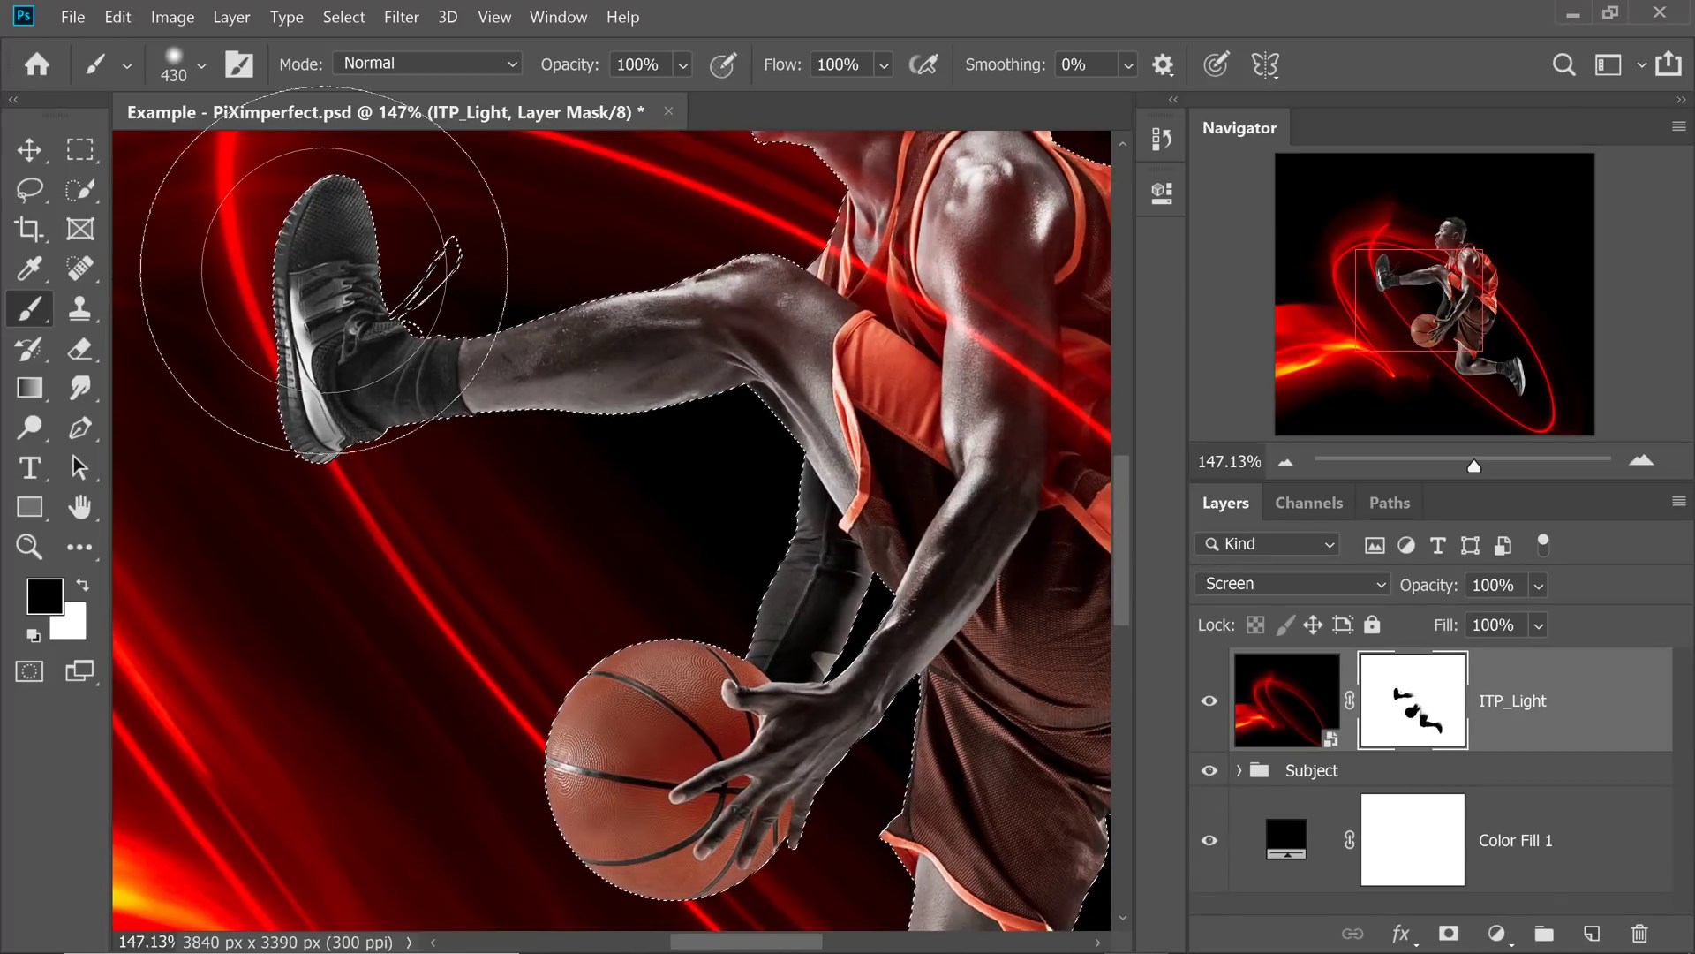
key(ctrl+0)
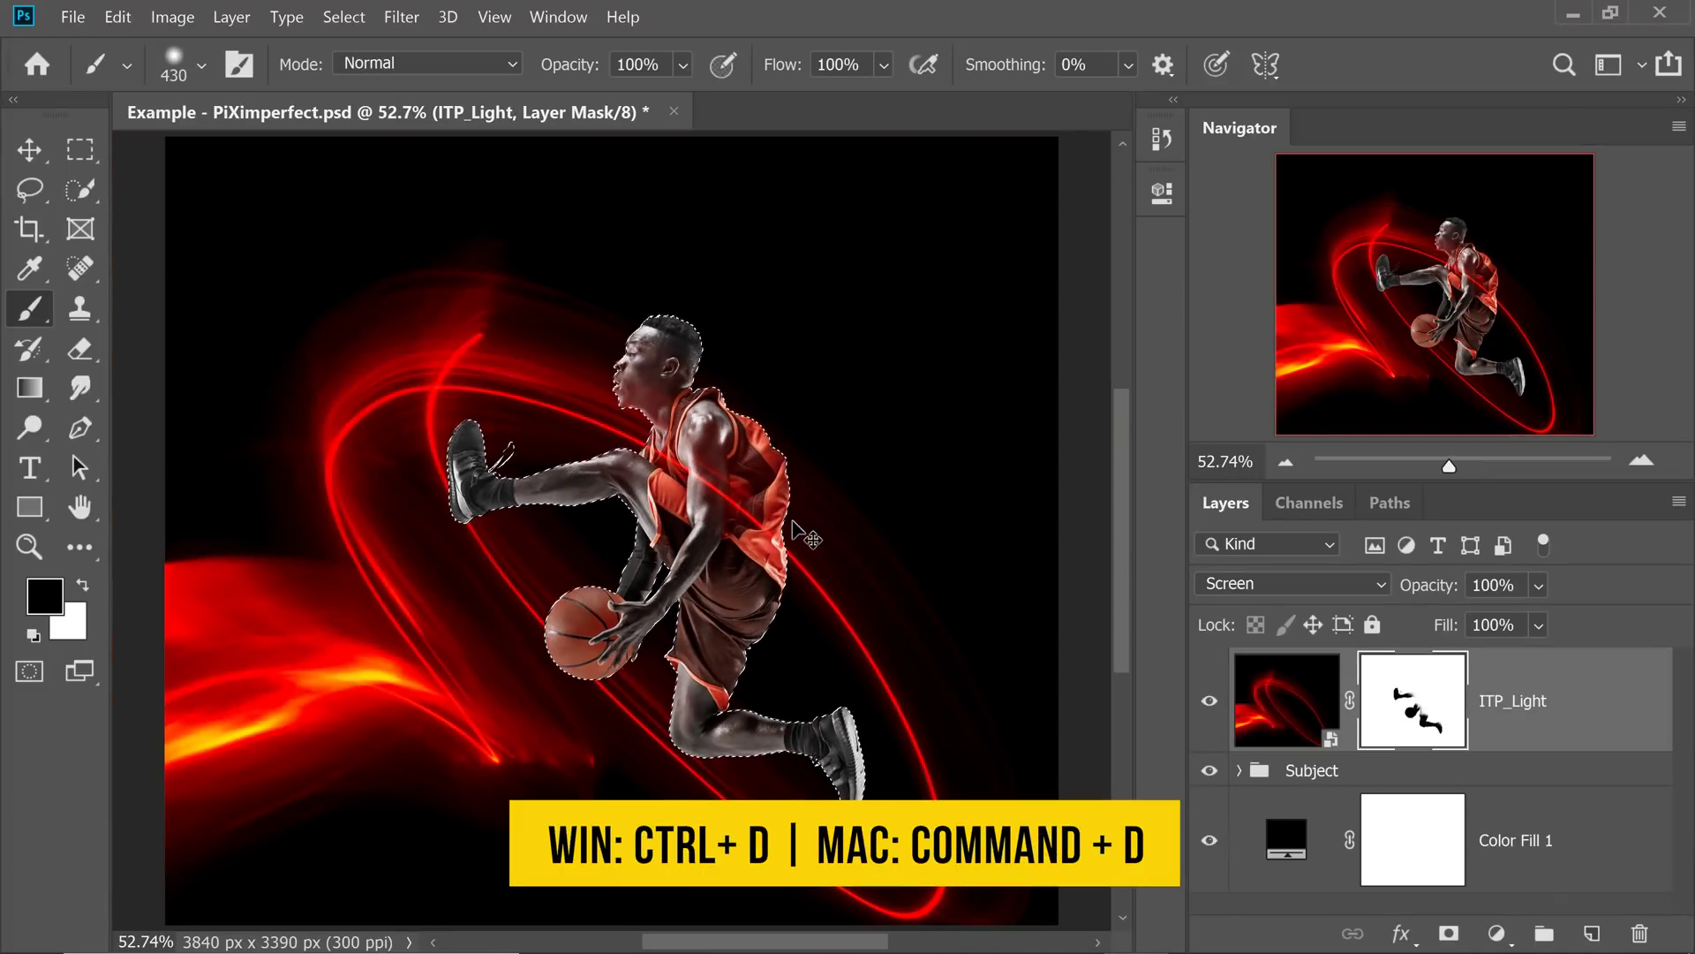
key(ctrl+d)
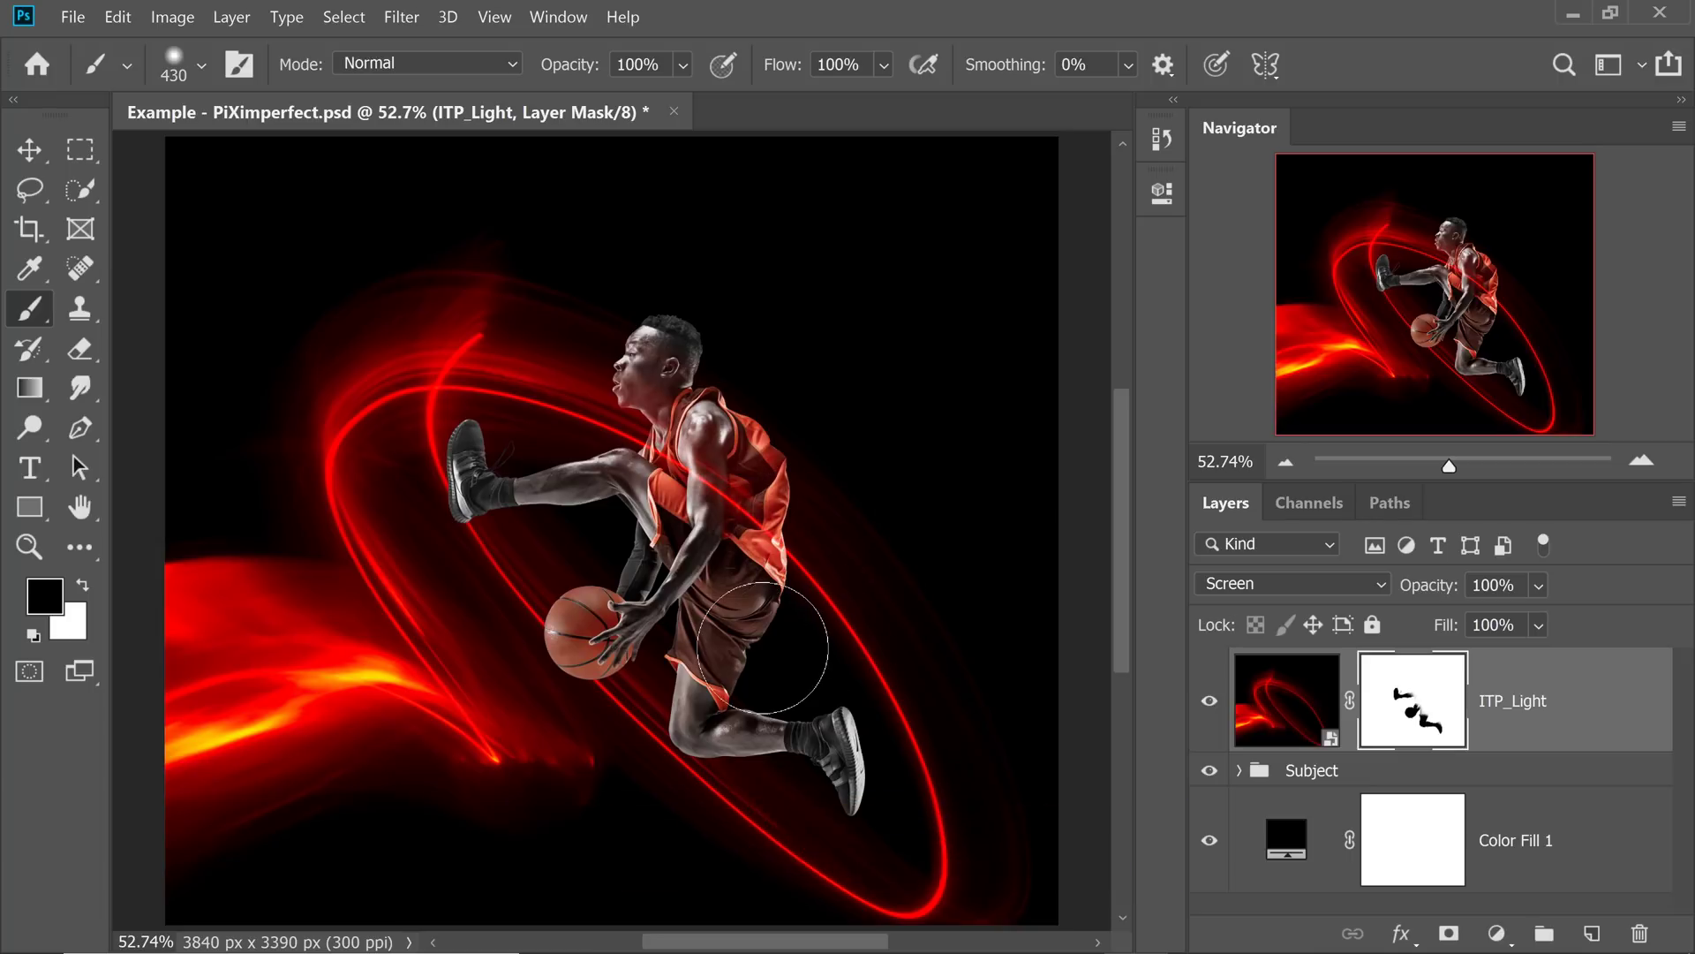
- Add a Gradient Map adjustment layer directly above the Subject group
click(1375, 775)
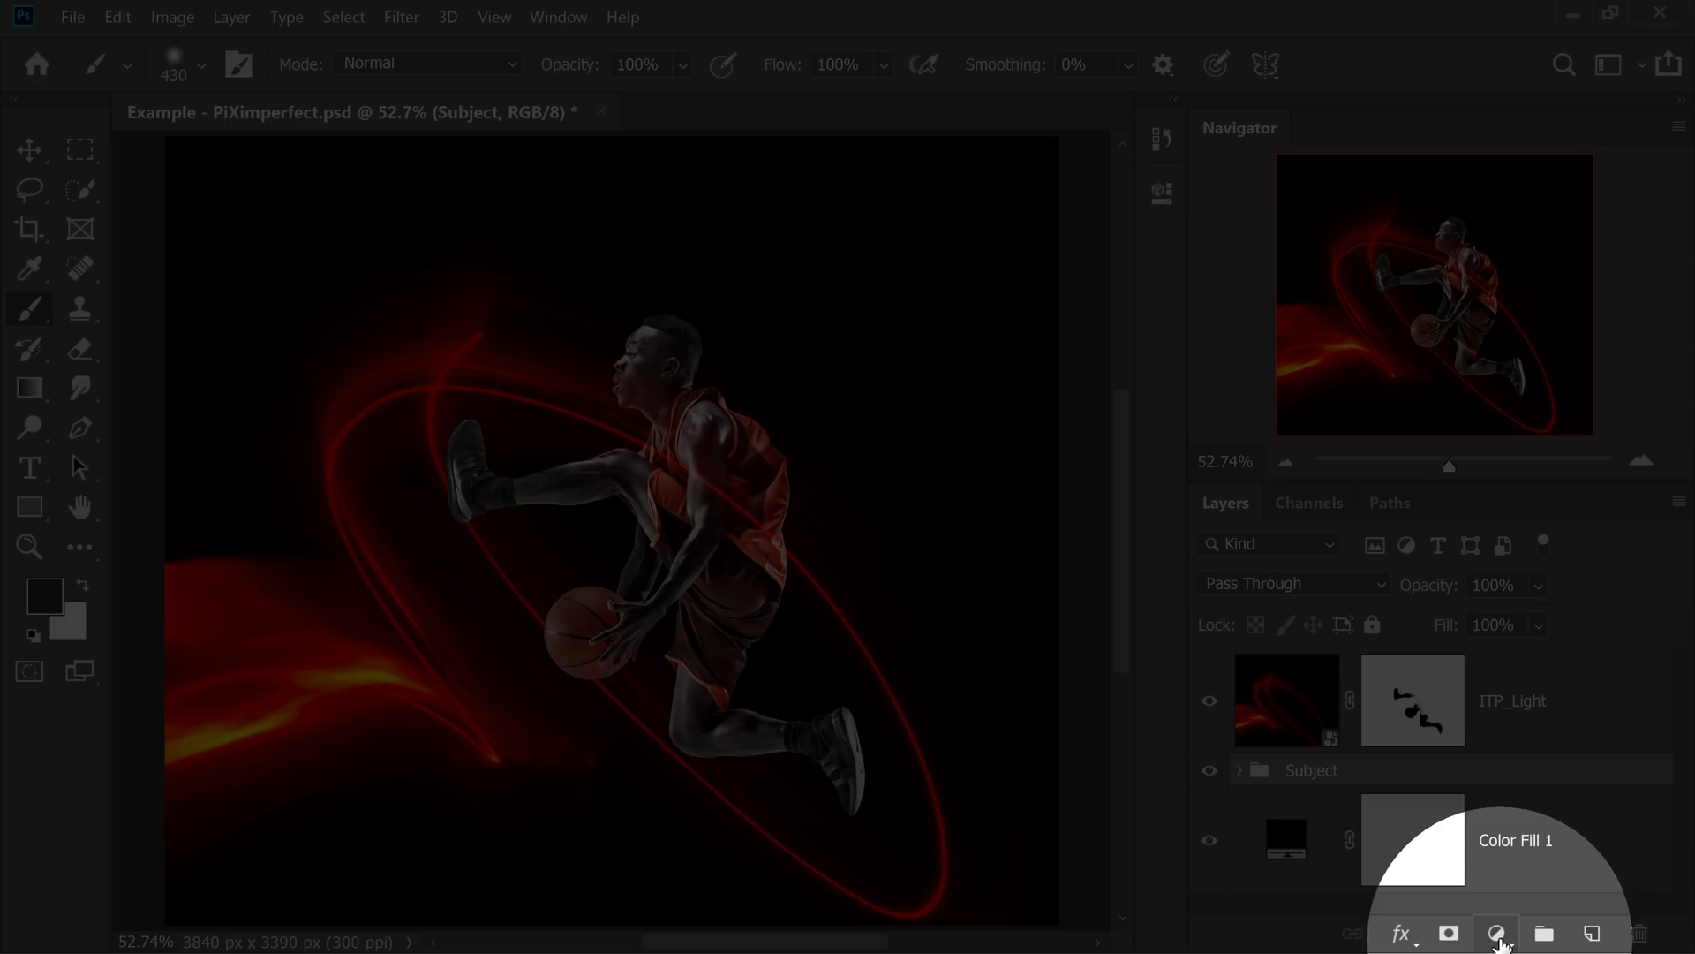
click(1498, 934)
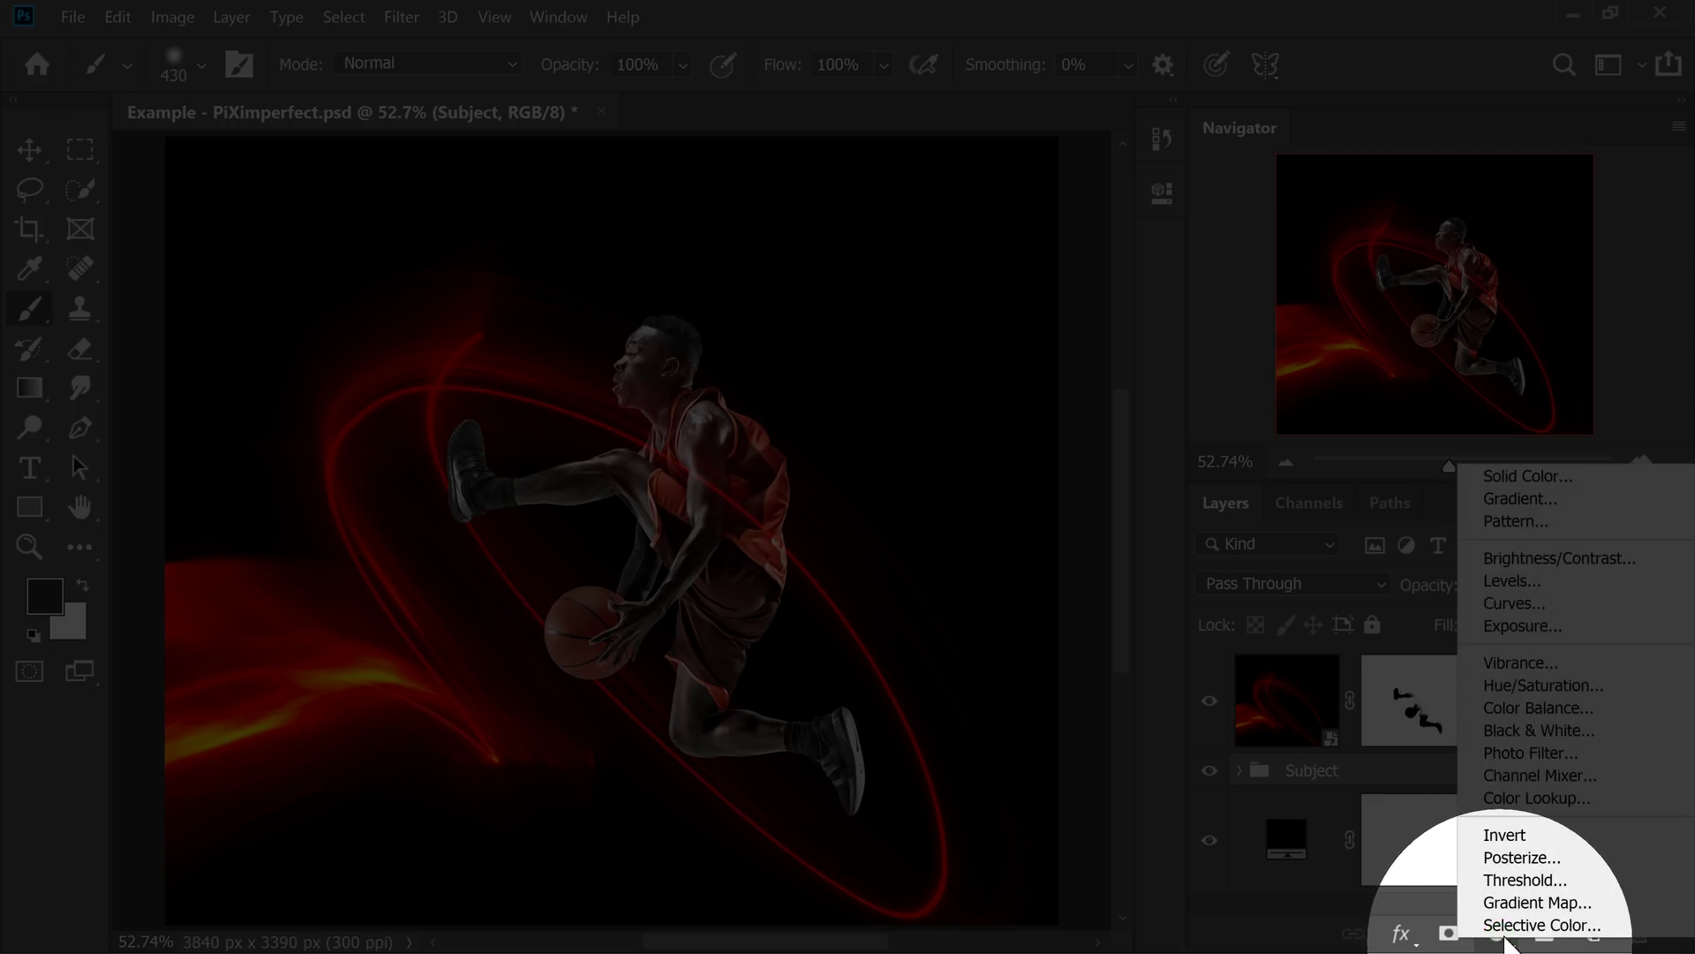
click(1511, 901)
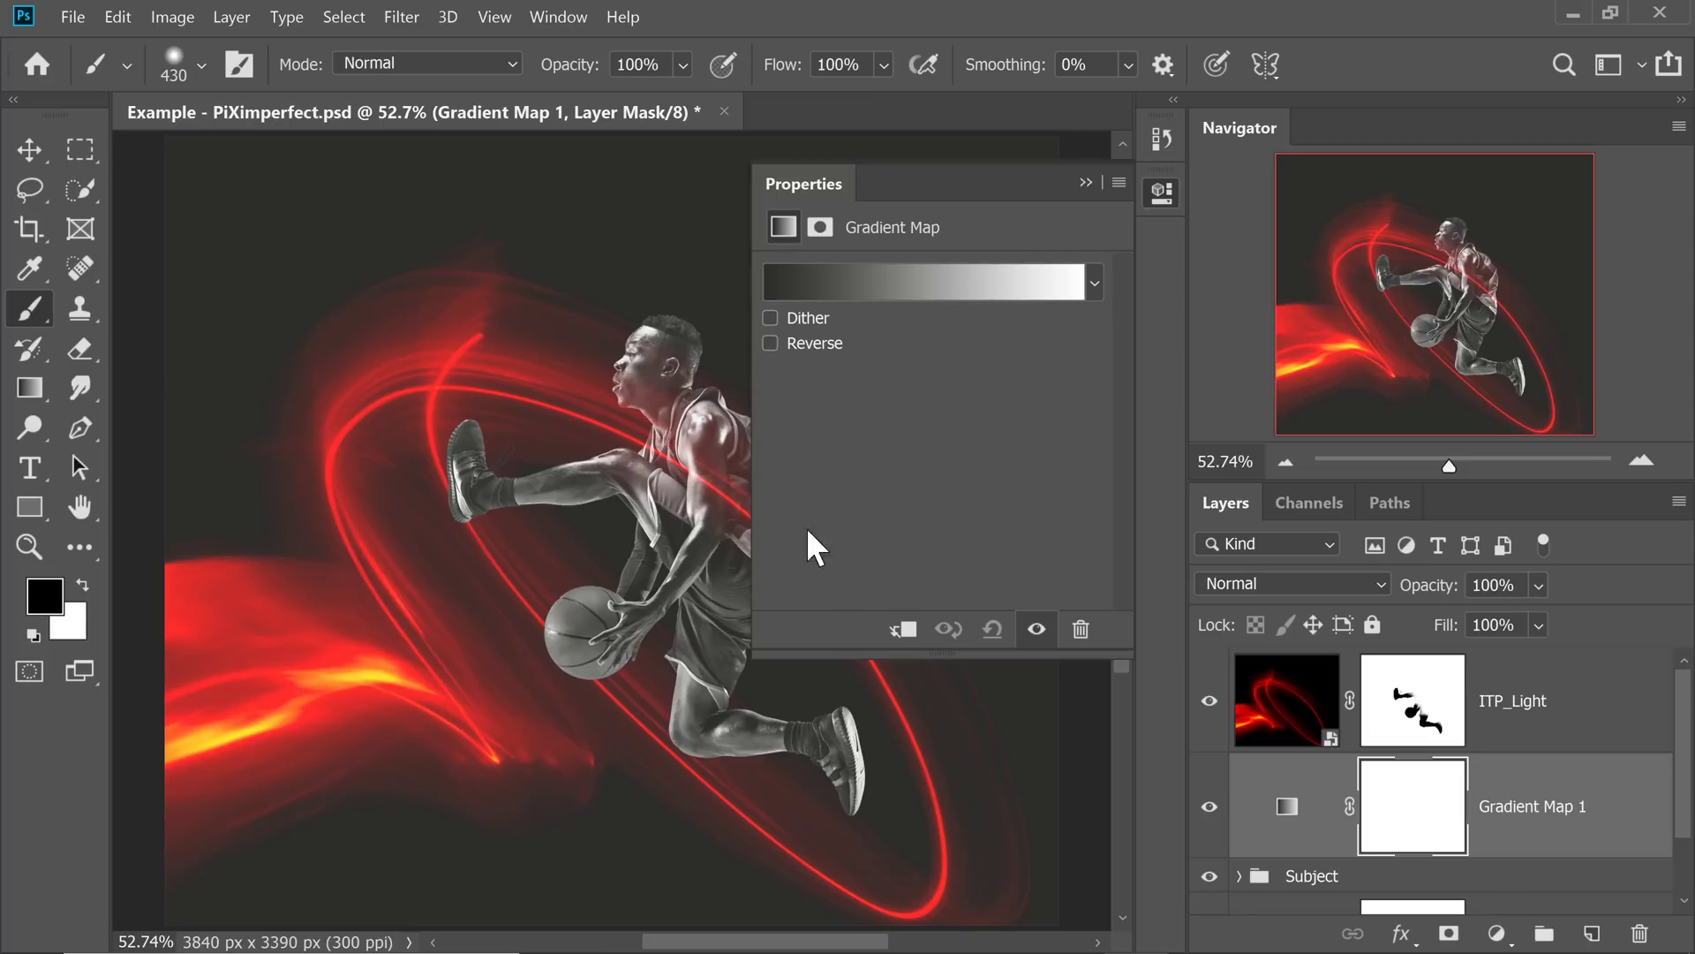
- Clip the Gradient Map 1 adjustment layer to the Subject group so it affects only the player
click(1086, 183)
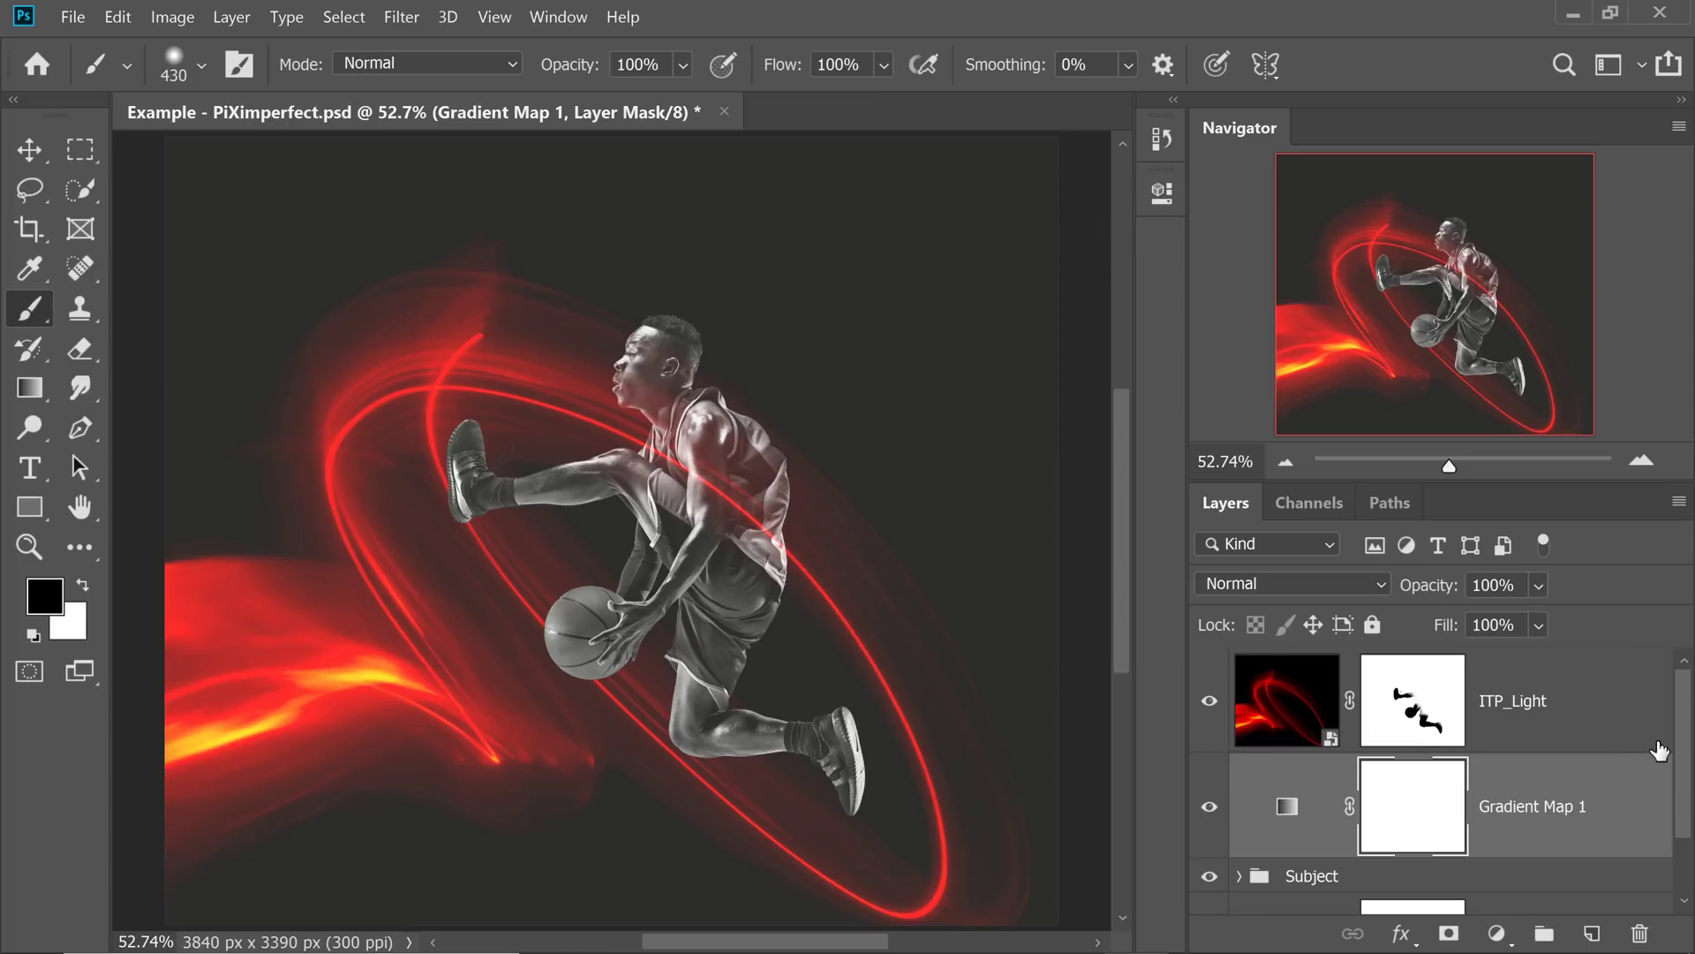
scroll(1669, 811, down, 2)
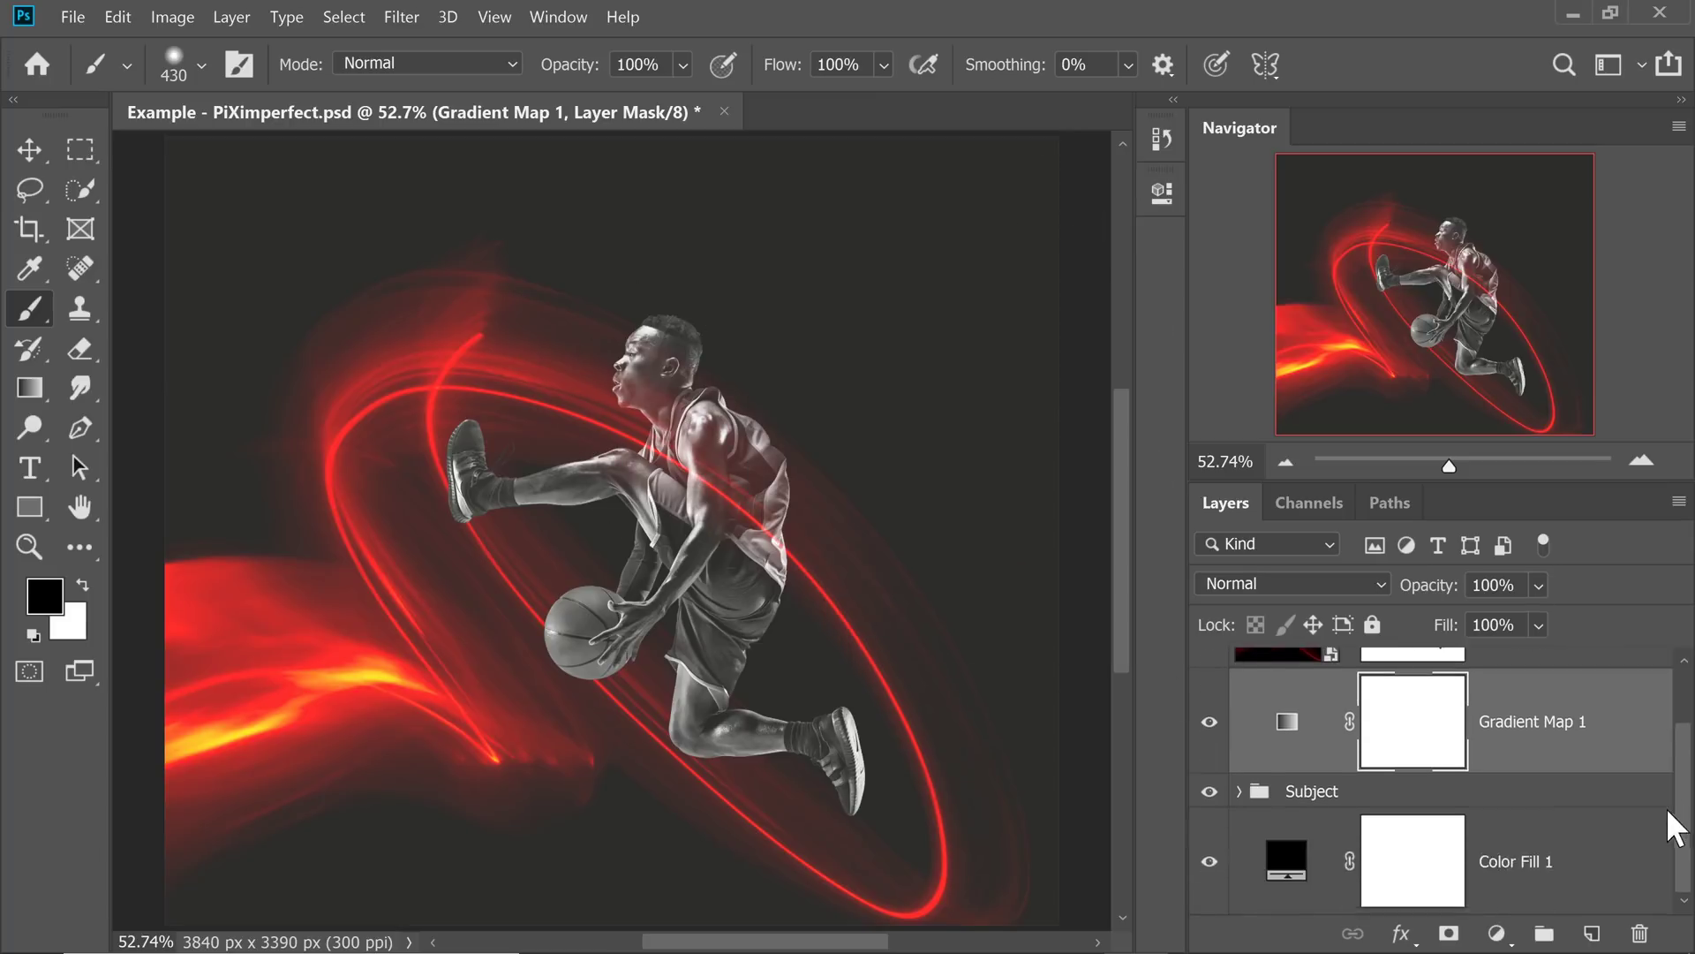
alt+click(1515, 770)
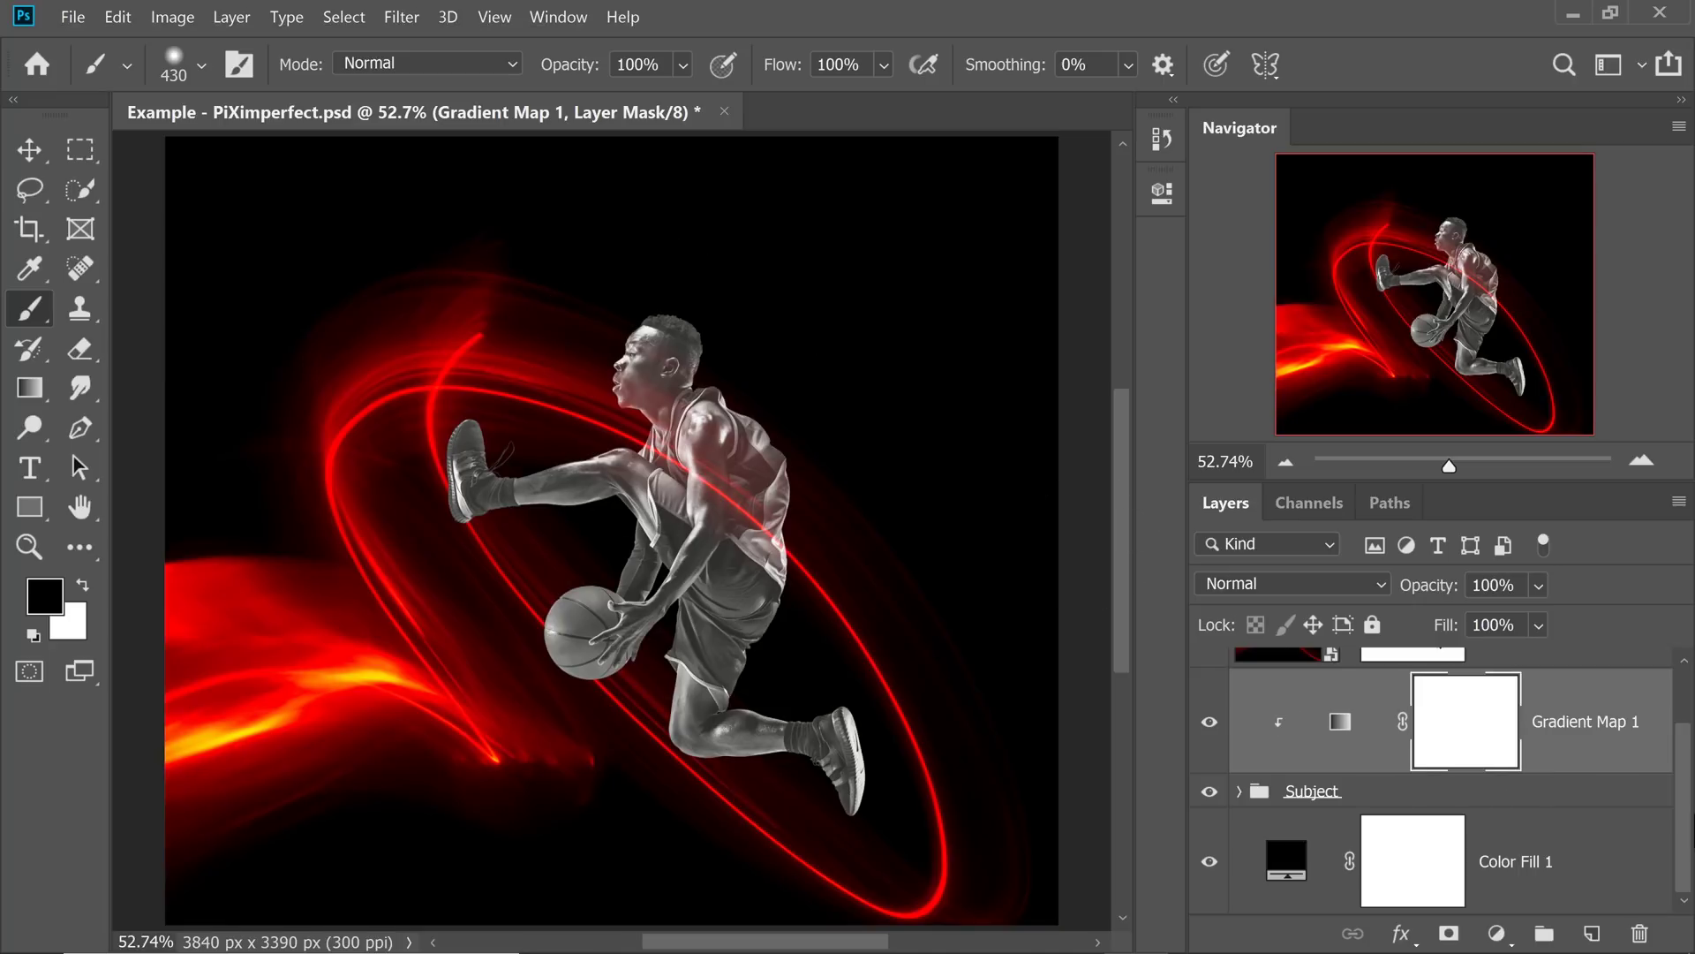
scroll(1688, 837, up, 2)
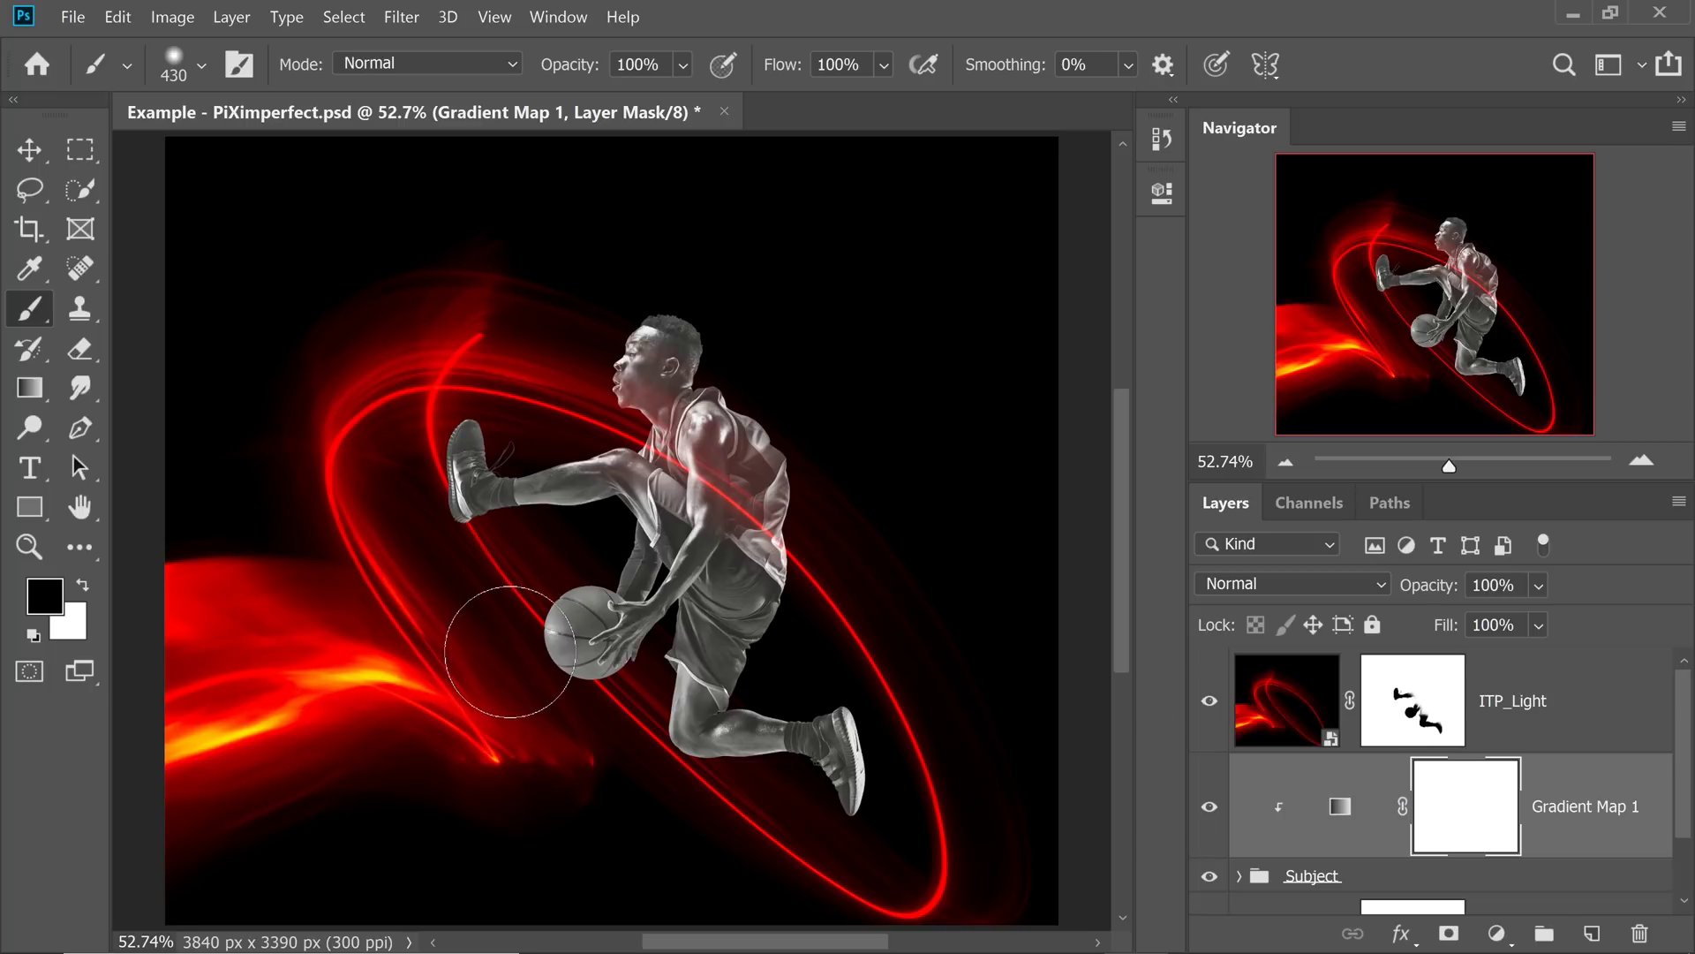
- Open the gradient of the Gradient Map 1 adjustment for editing, with the light effect in view for color sampling
click(1348, 823)
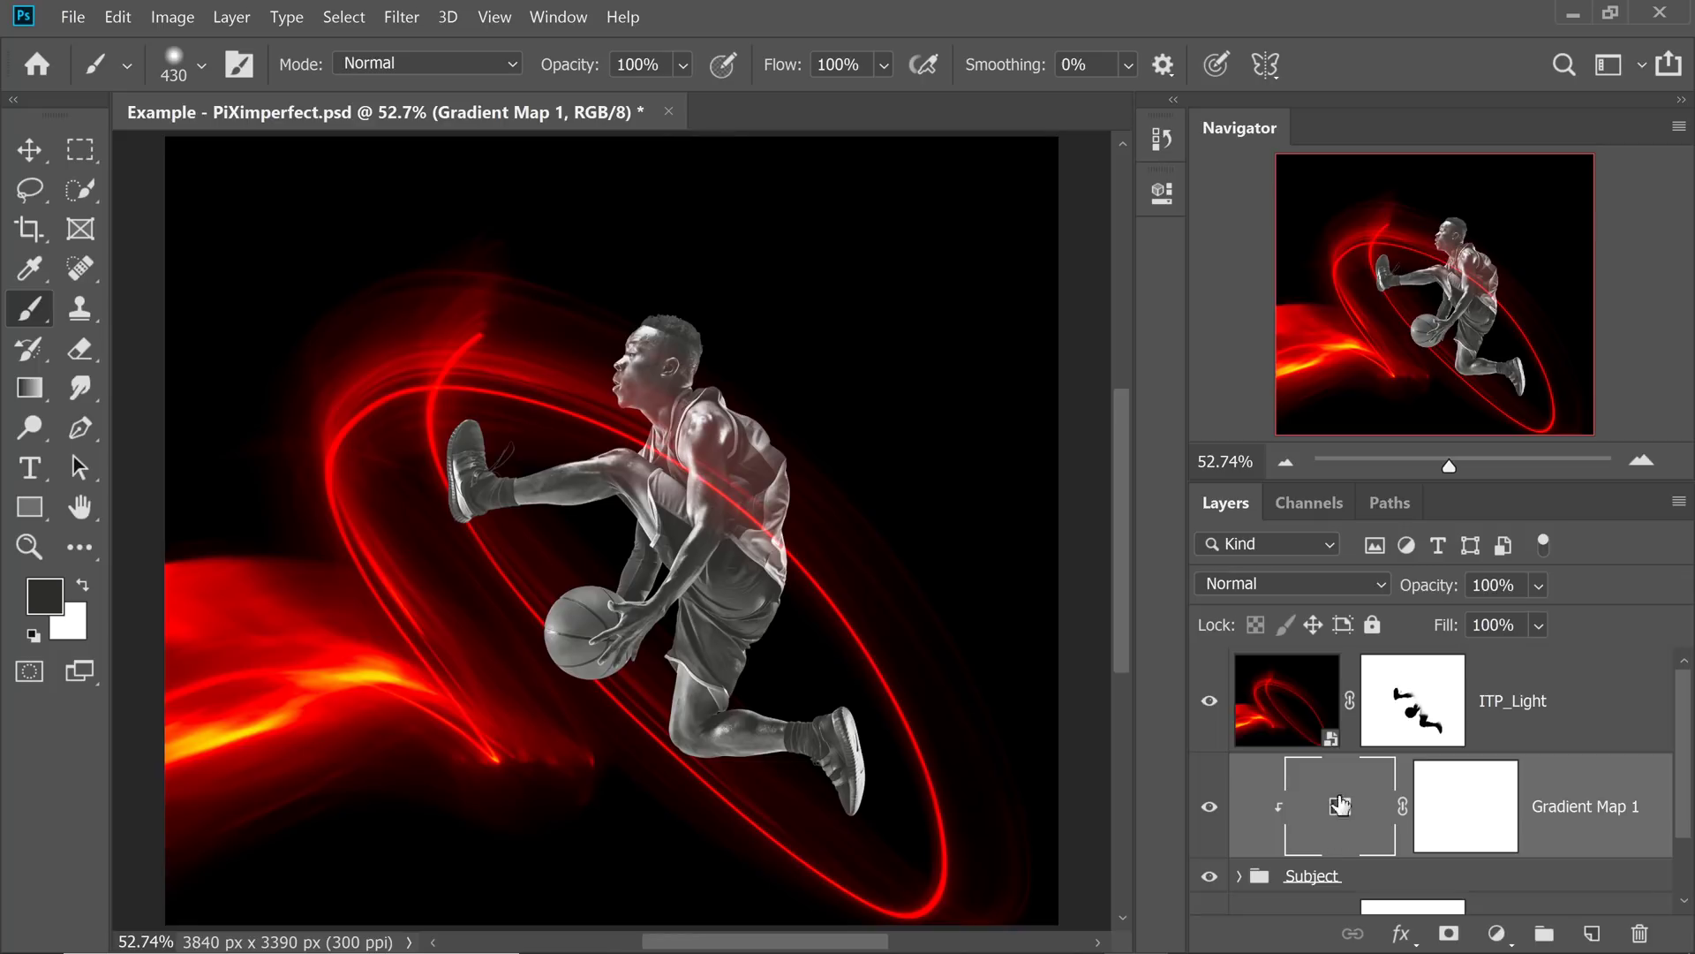
click(1476, 823)
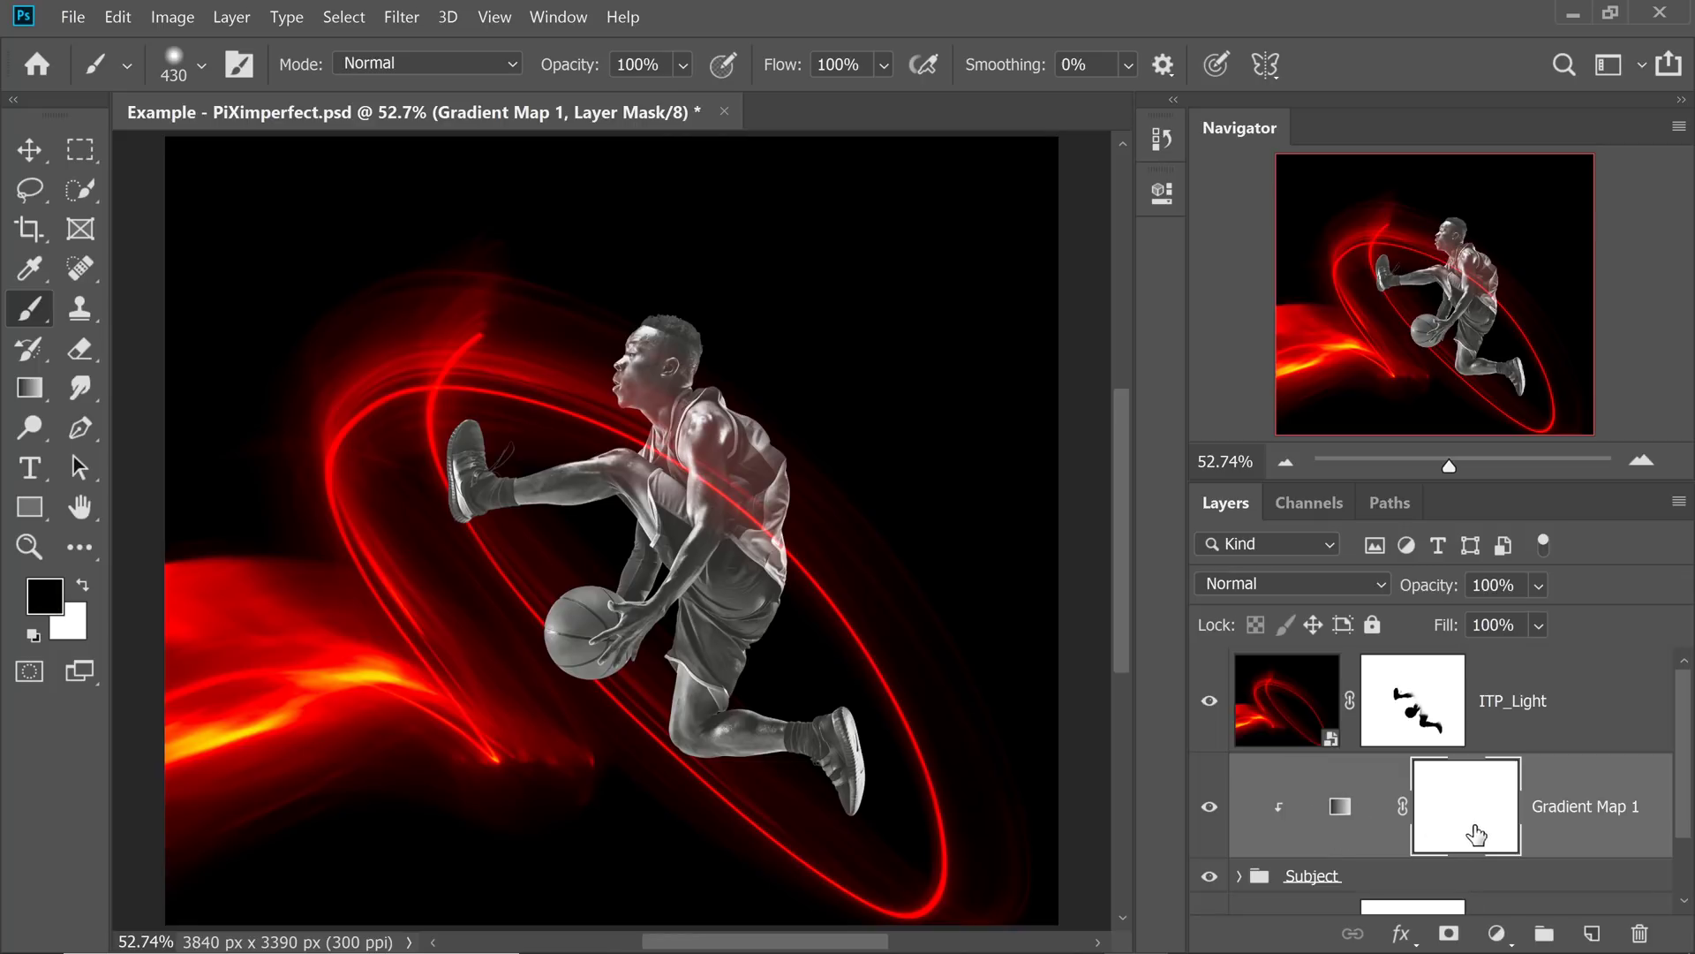
click(1335, 834)
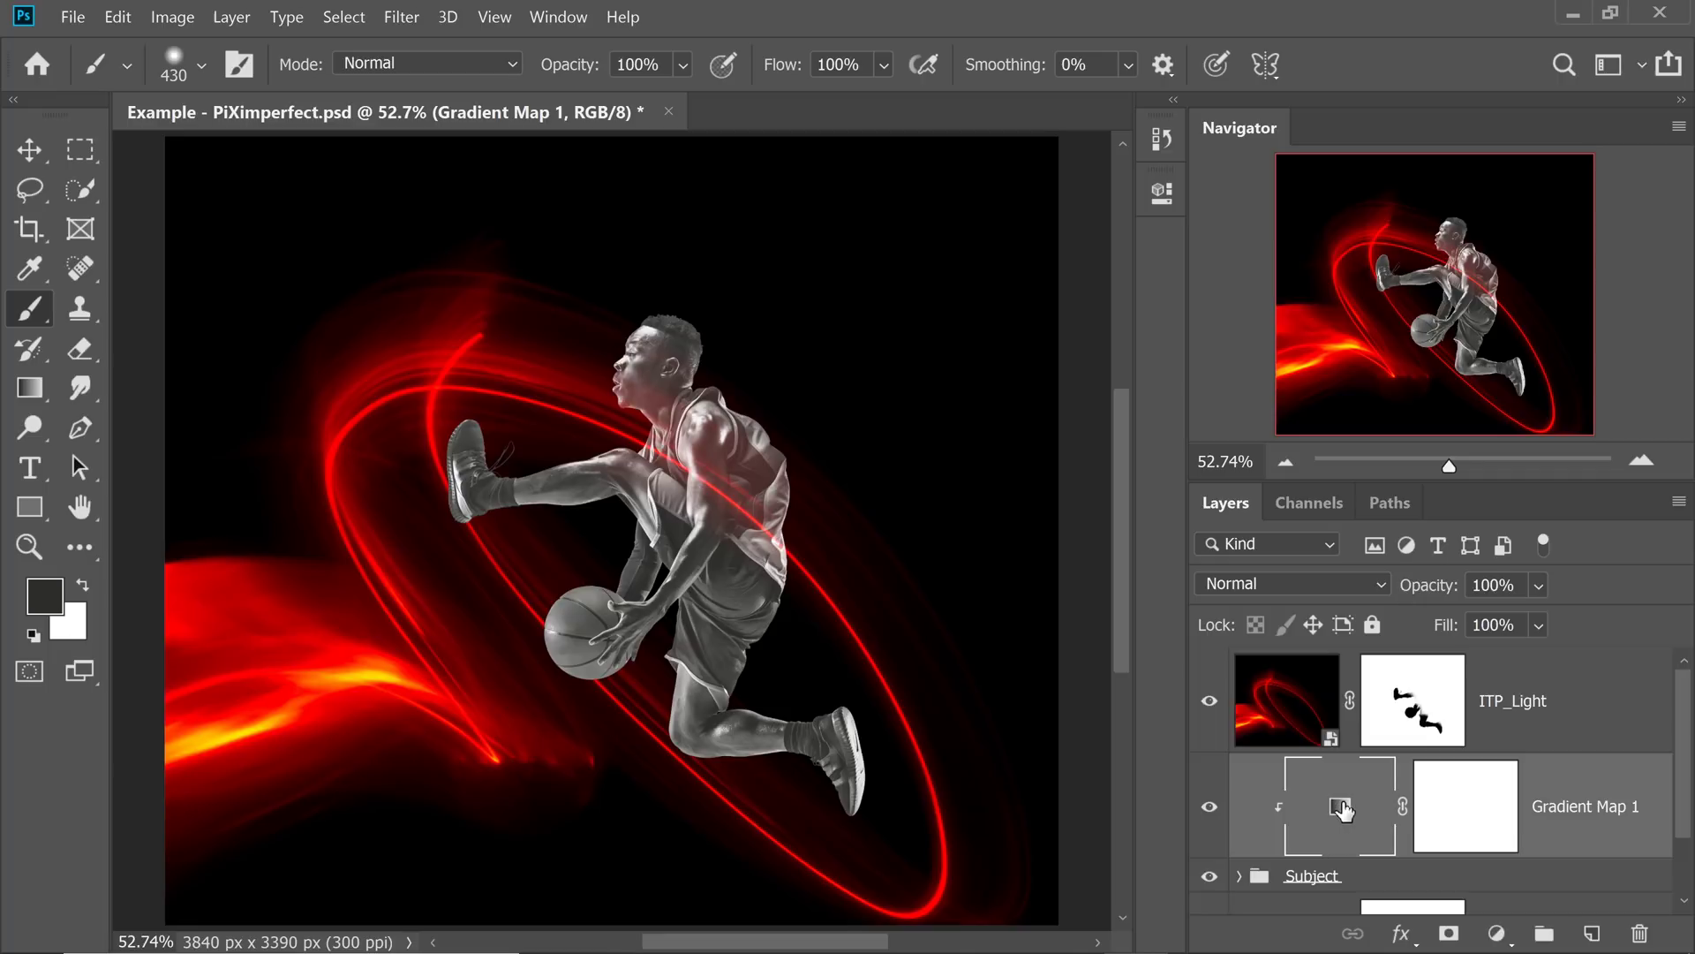
double_click(1342, 807)
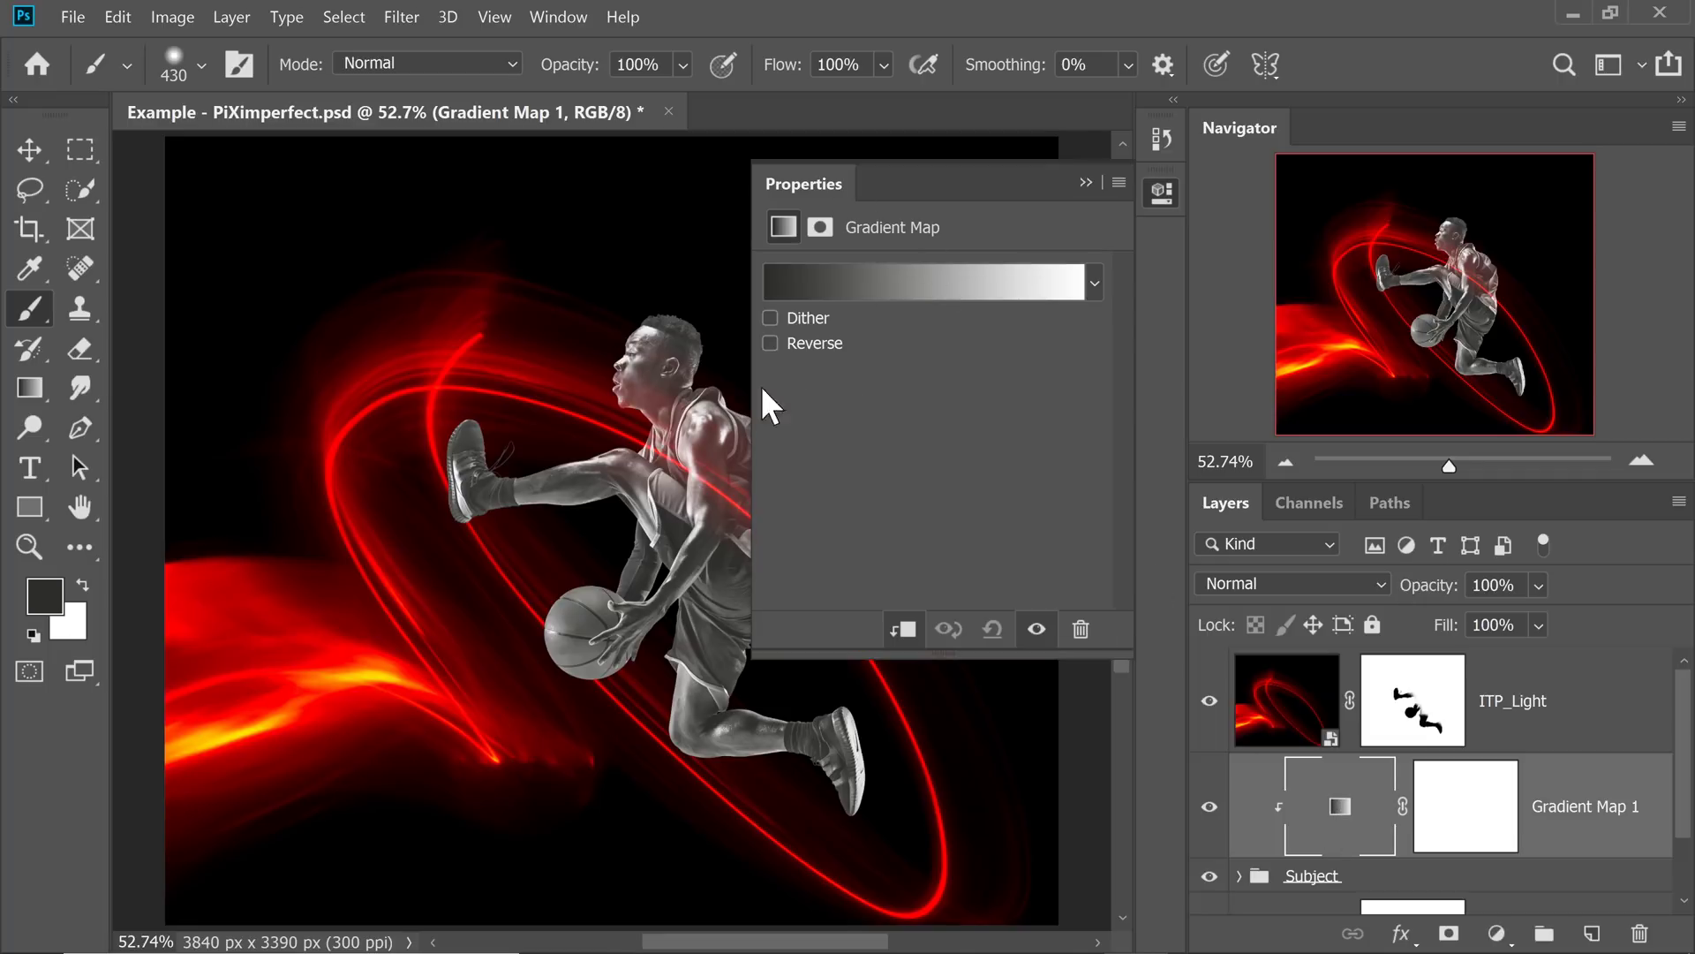
scroll(619, 442, right, 3)
click(894, 283)
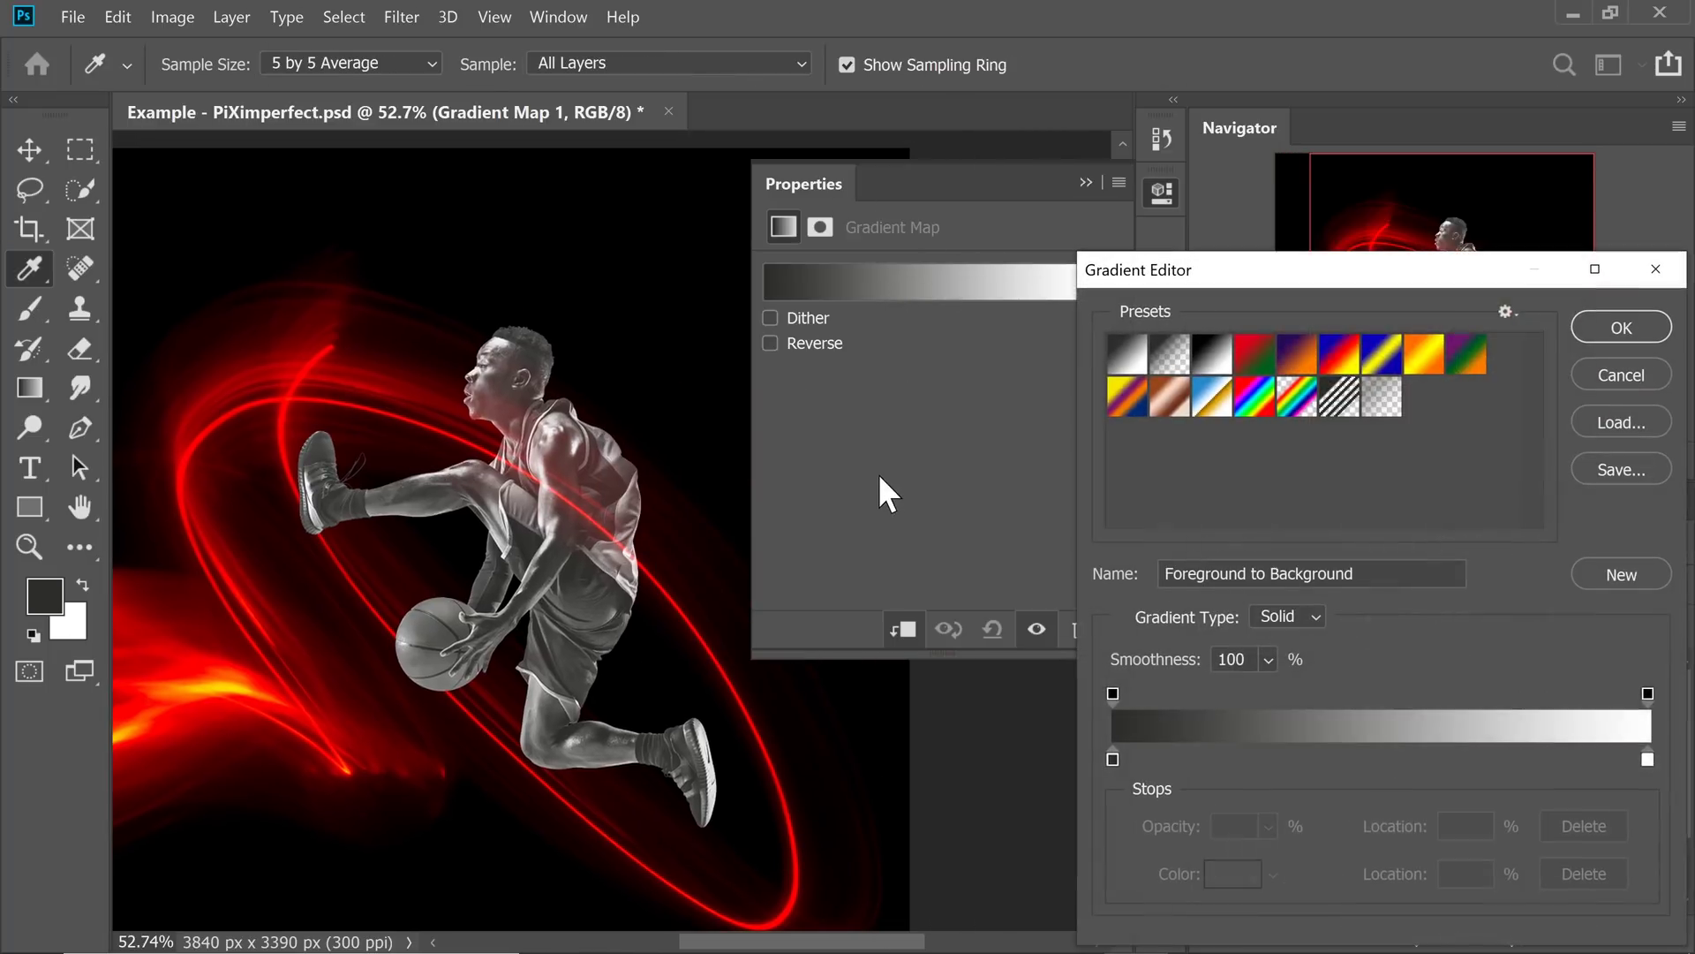
drag(321, 594, 355, 647)
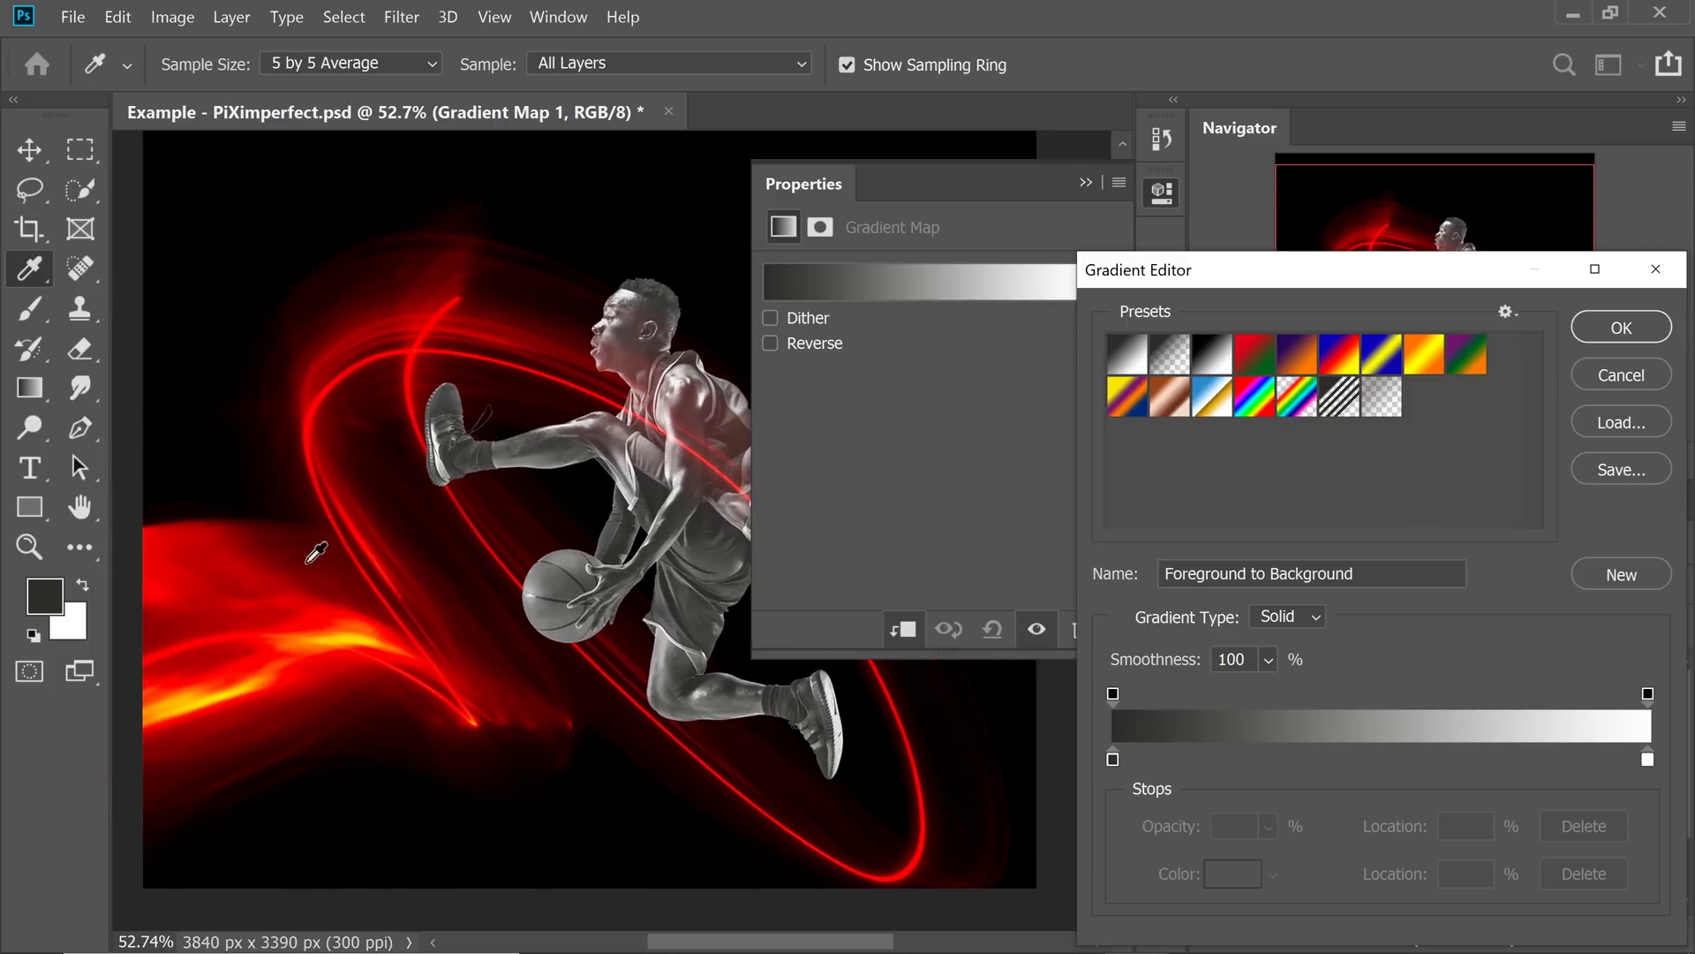
- Color the gradient's highlight end stop yellow feda00, sampled from the brightest part of the light with a 3 by 3 Average
click(1648, 759)
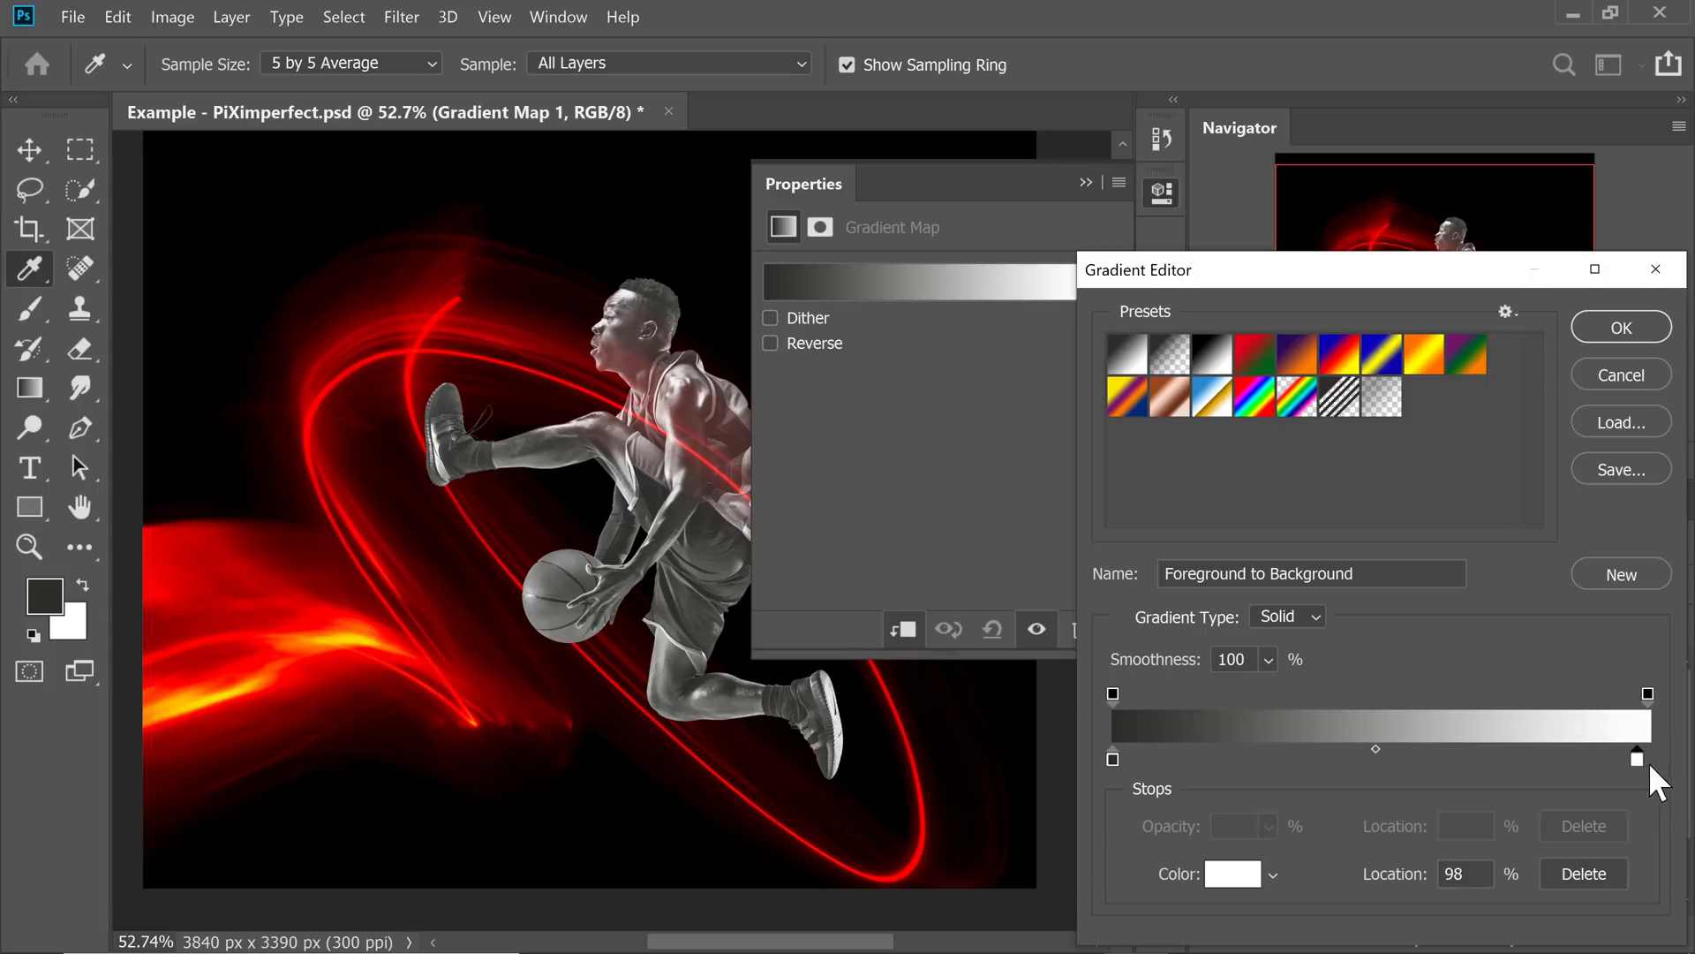
click(1240, 876)
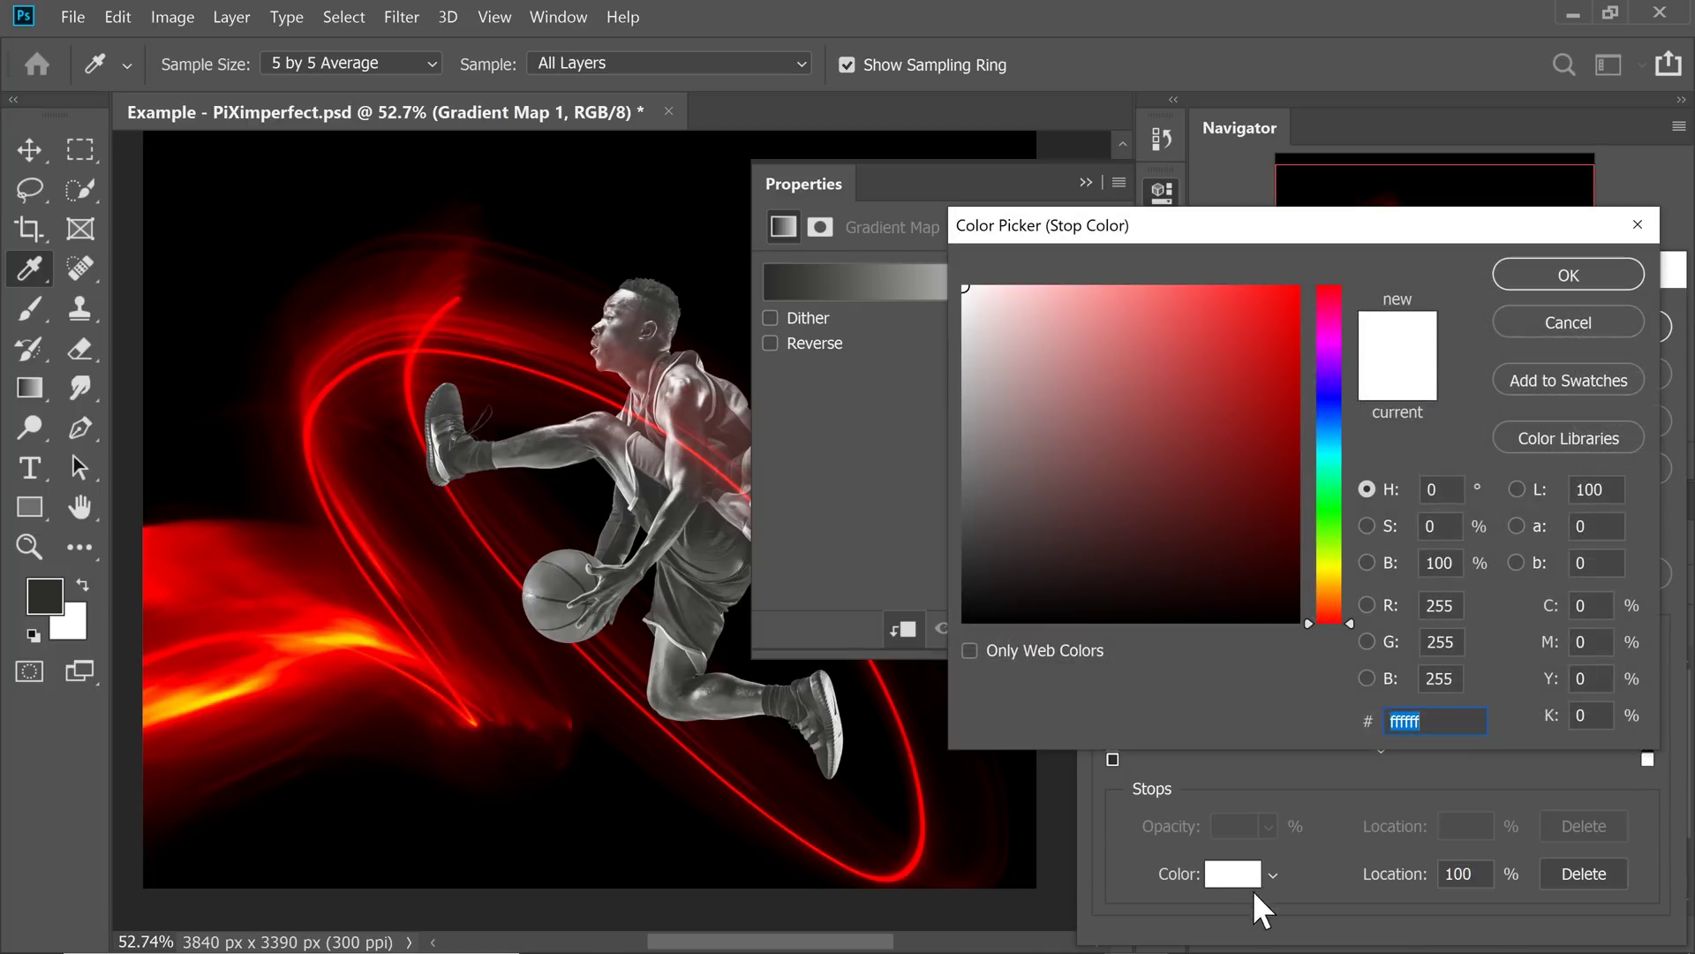
click(361, 629)
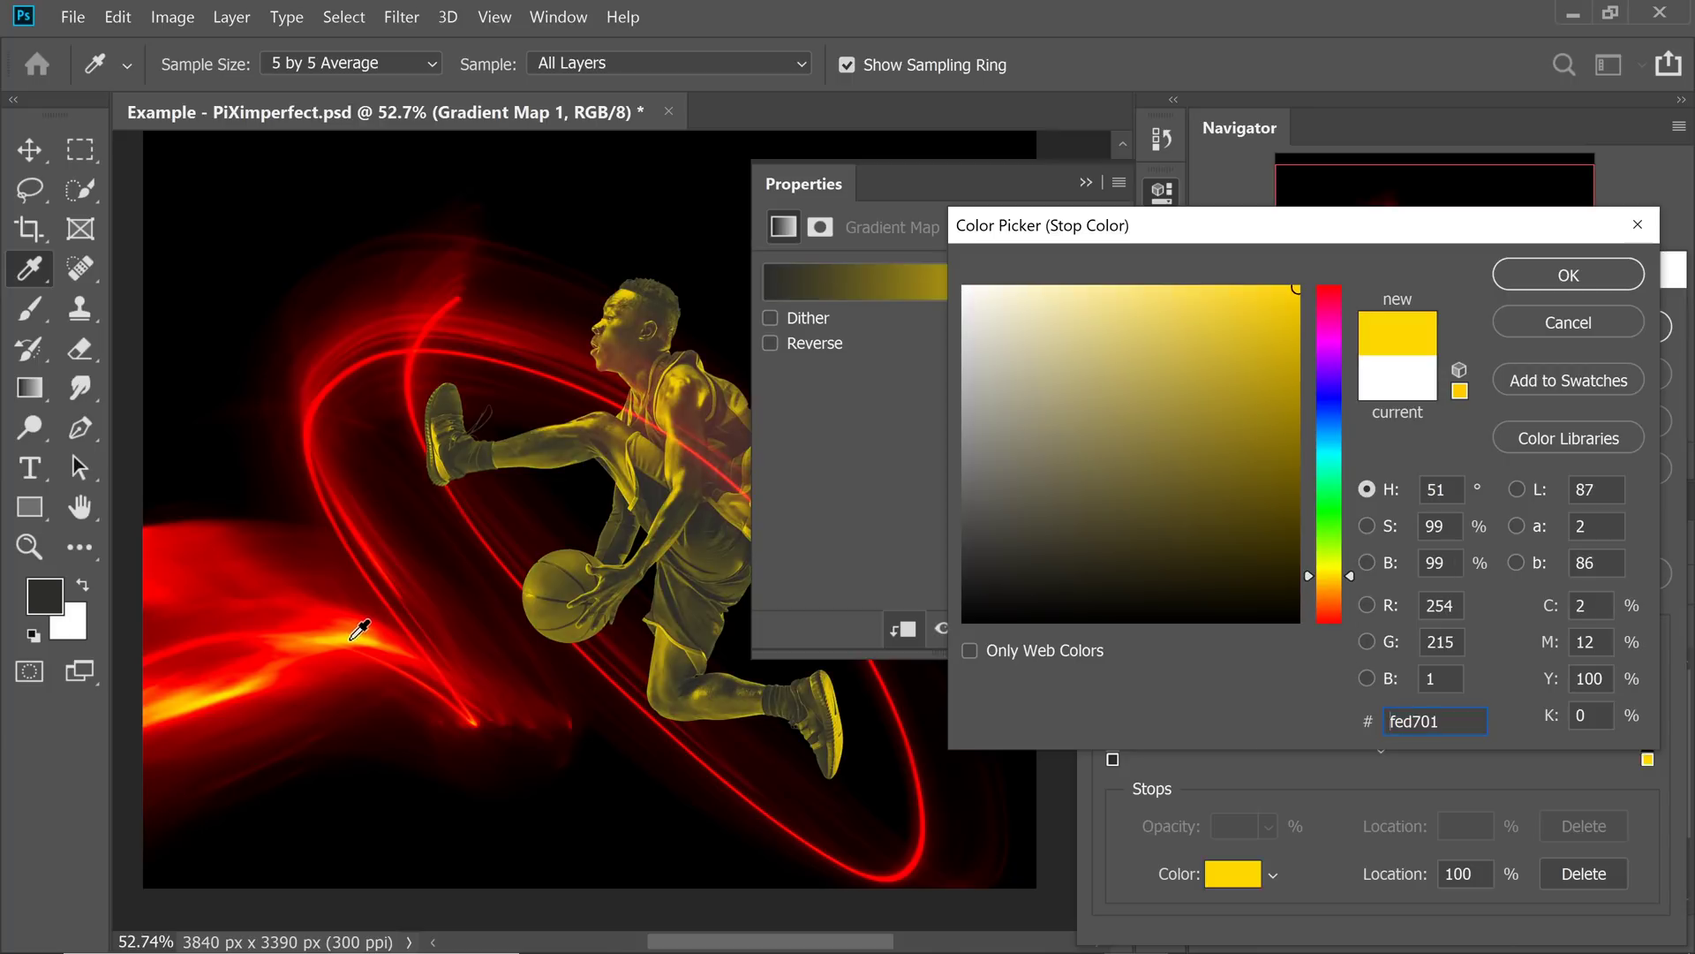
click(328, 63)
click(340, 106)
mouse_move(325, 676)
mouse_down()
mouse_move(398, 613)
mouse_move(379, 606)
mouse_move(432, 580)
mouse_up()
click(434, 595)
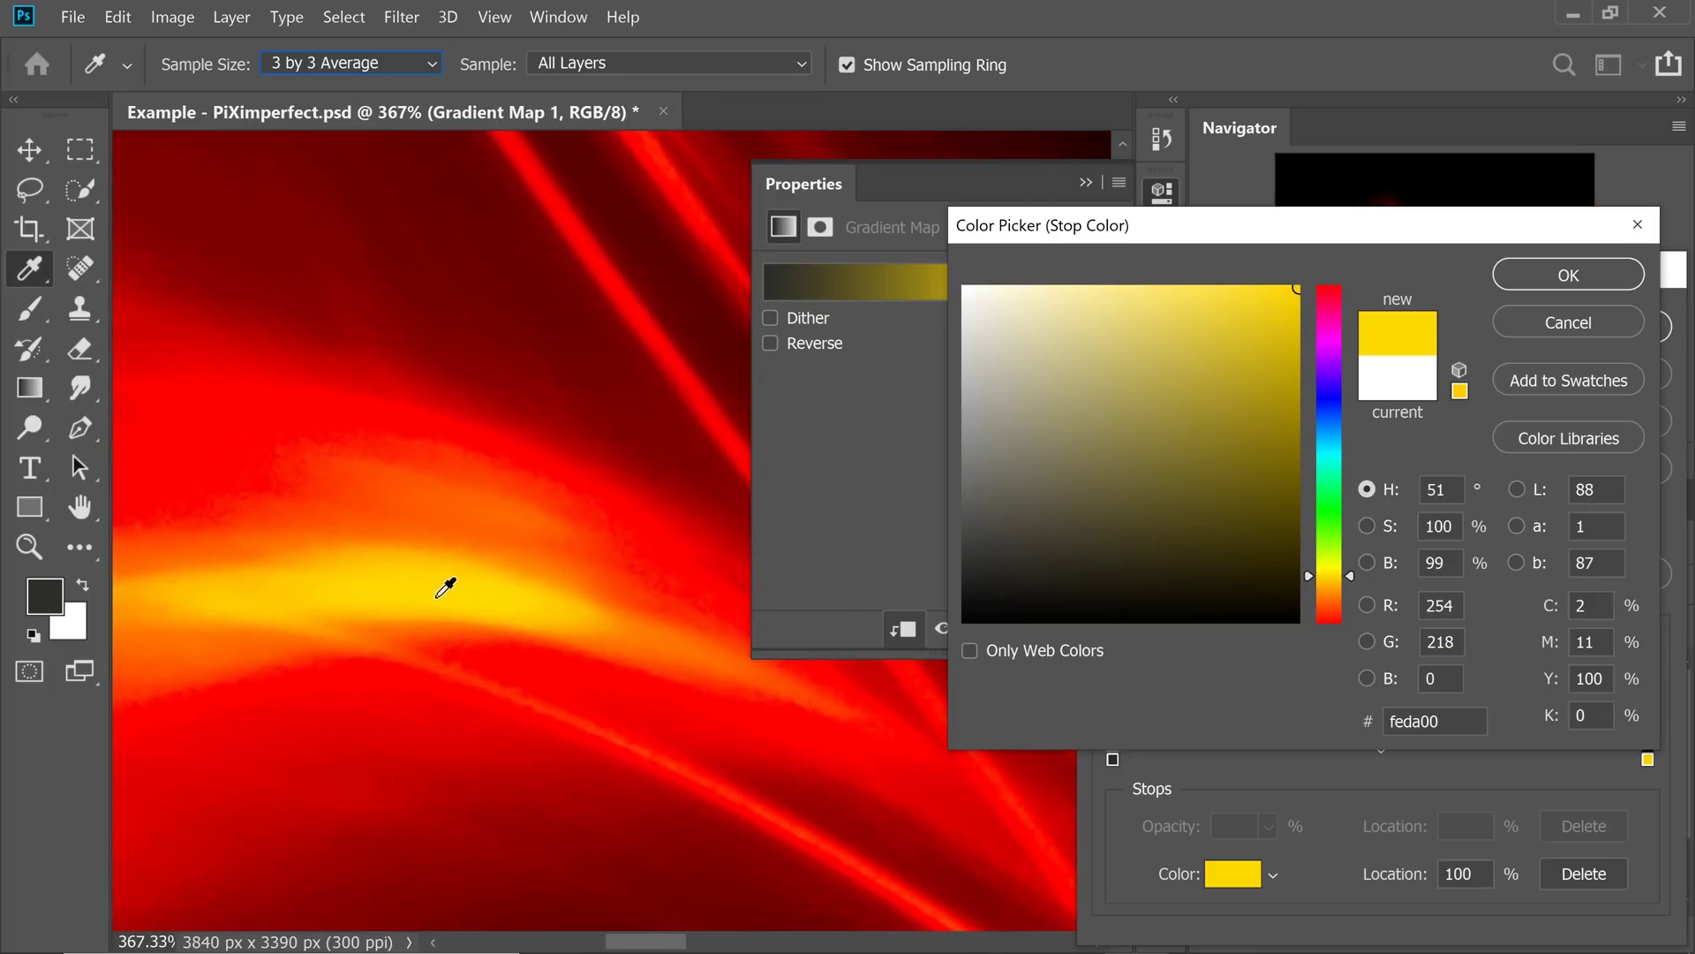
drag(664, 431, 531, 553)
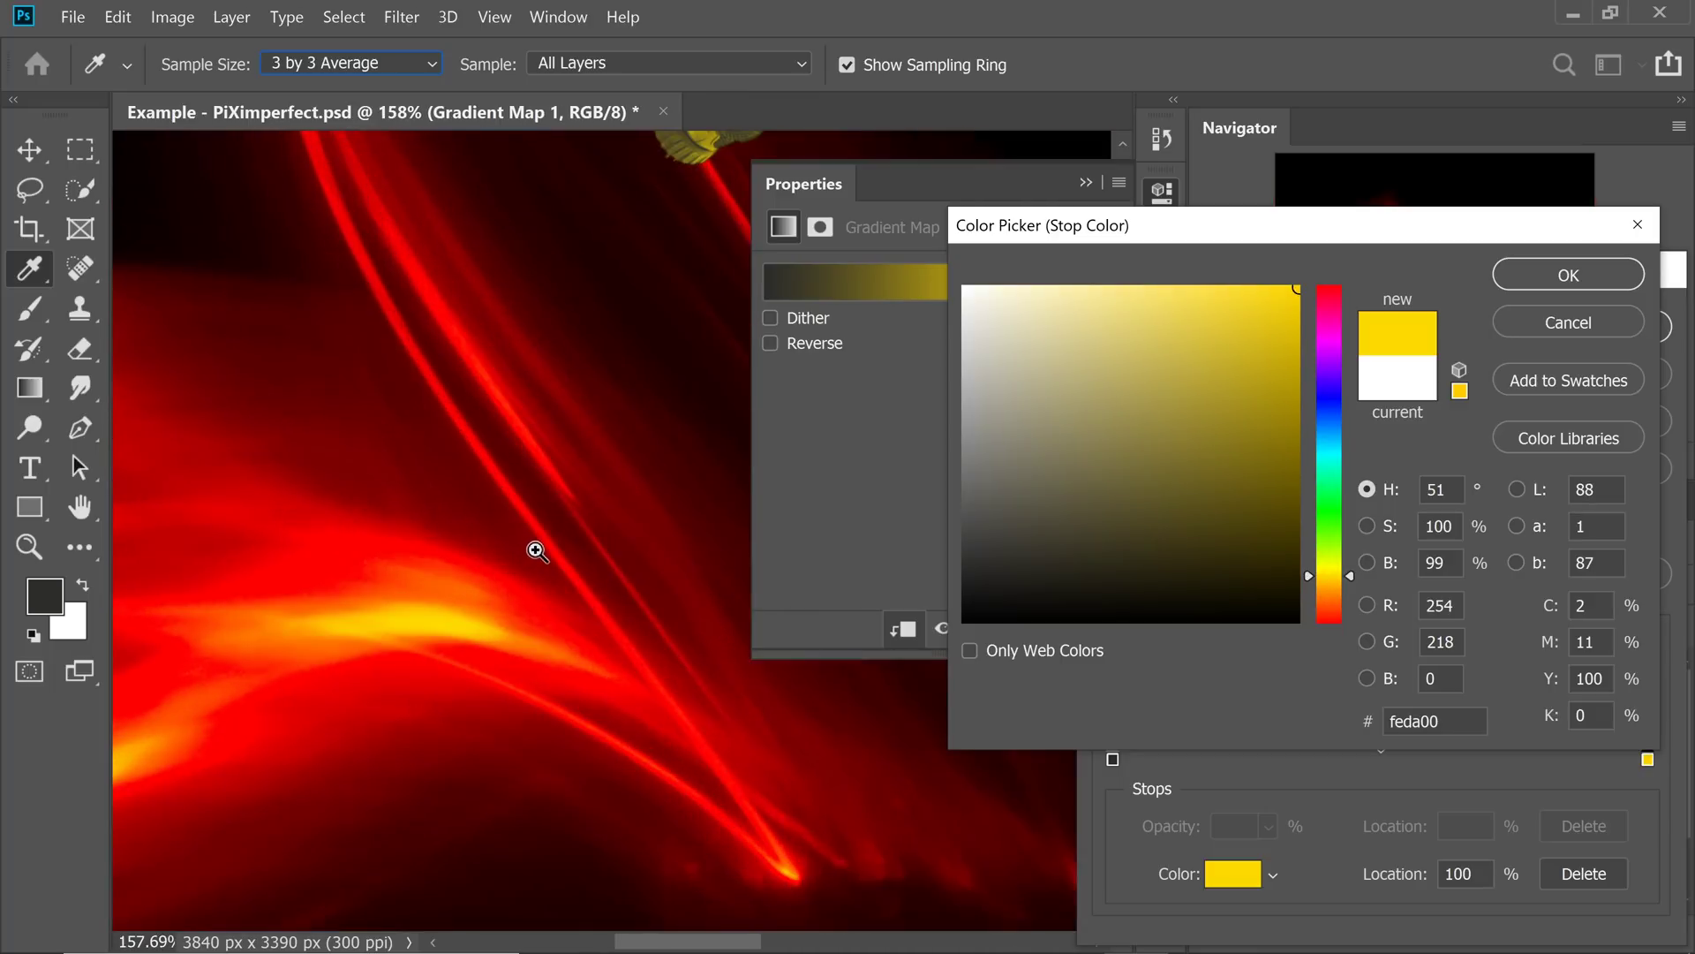
drag(573, 532, 539, 538)
drag(580, 531, 477, 556)
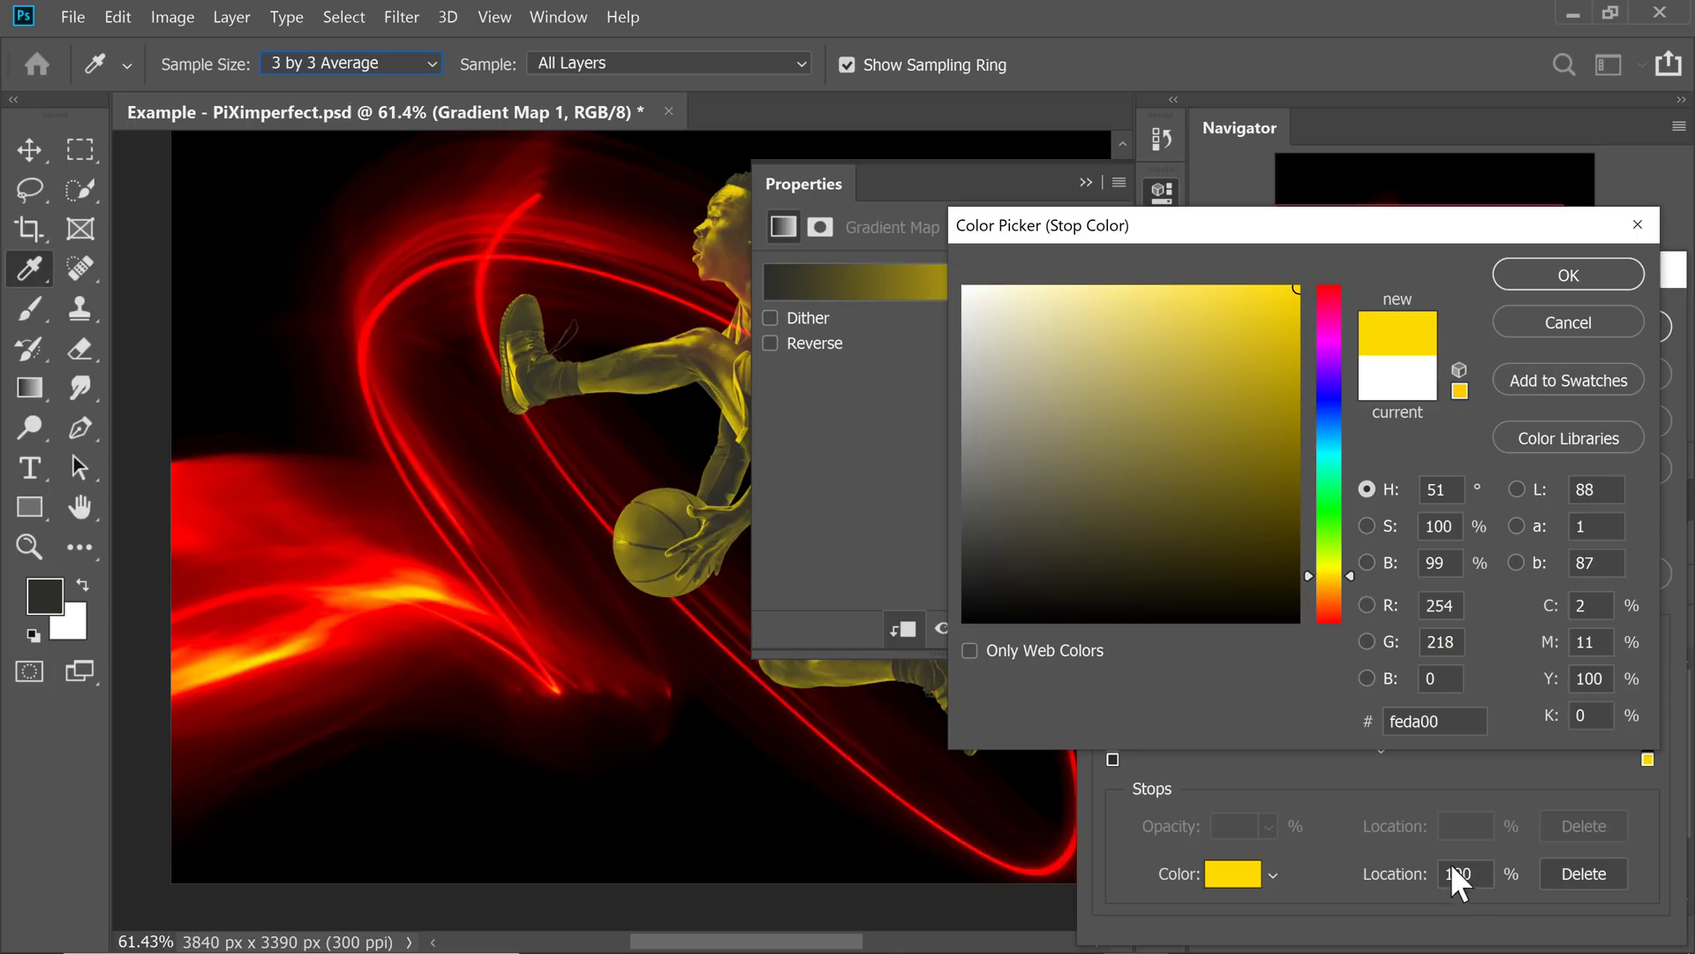
click(1550, 270)
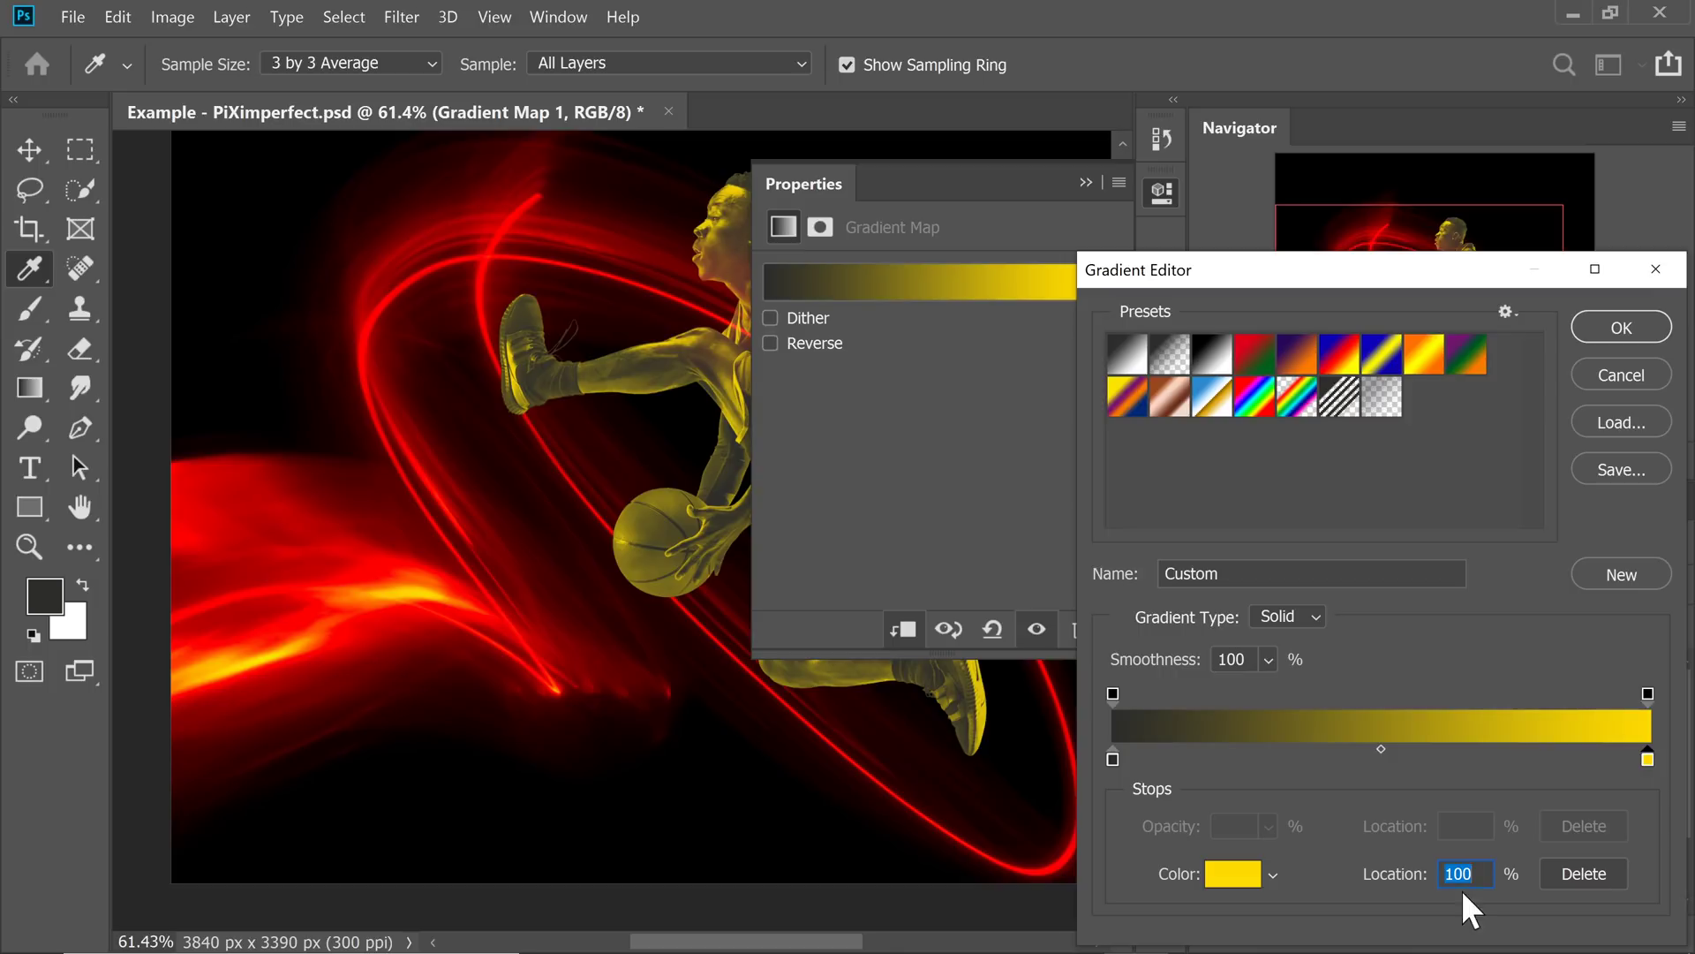
- Add a midtone color stop in dark red a90101, sampled from the light, and set its location to 66%
drag(580, 425, 652, 463)
click(1354, 758)
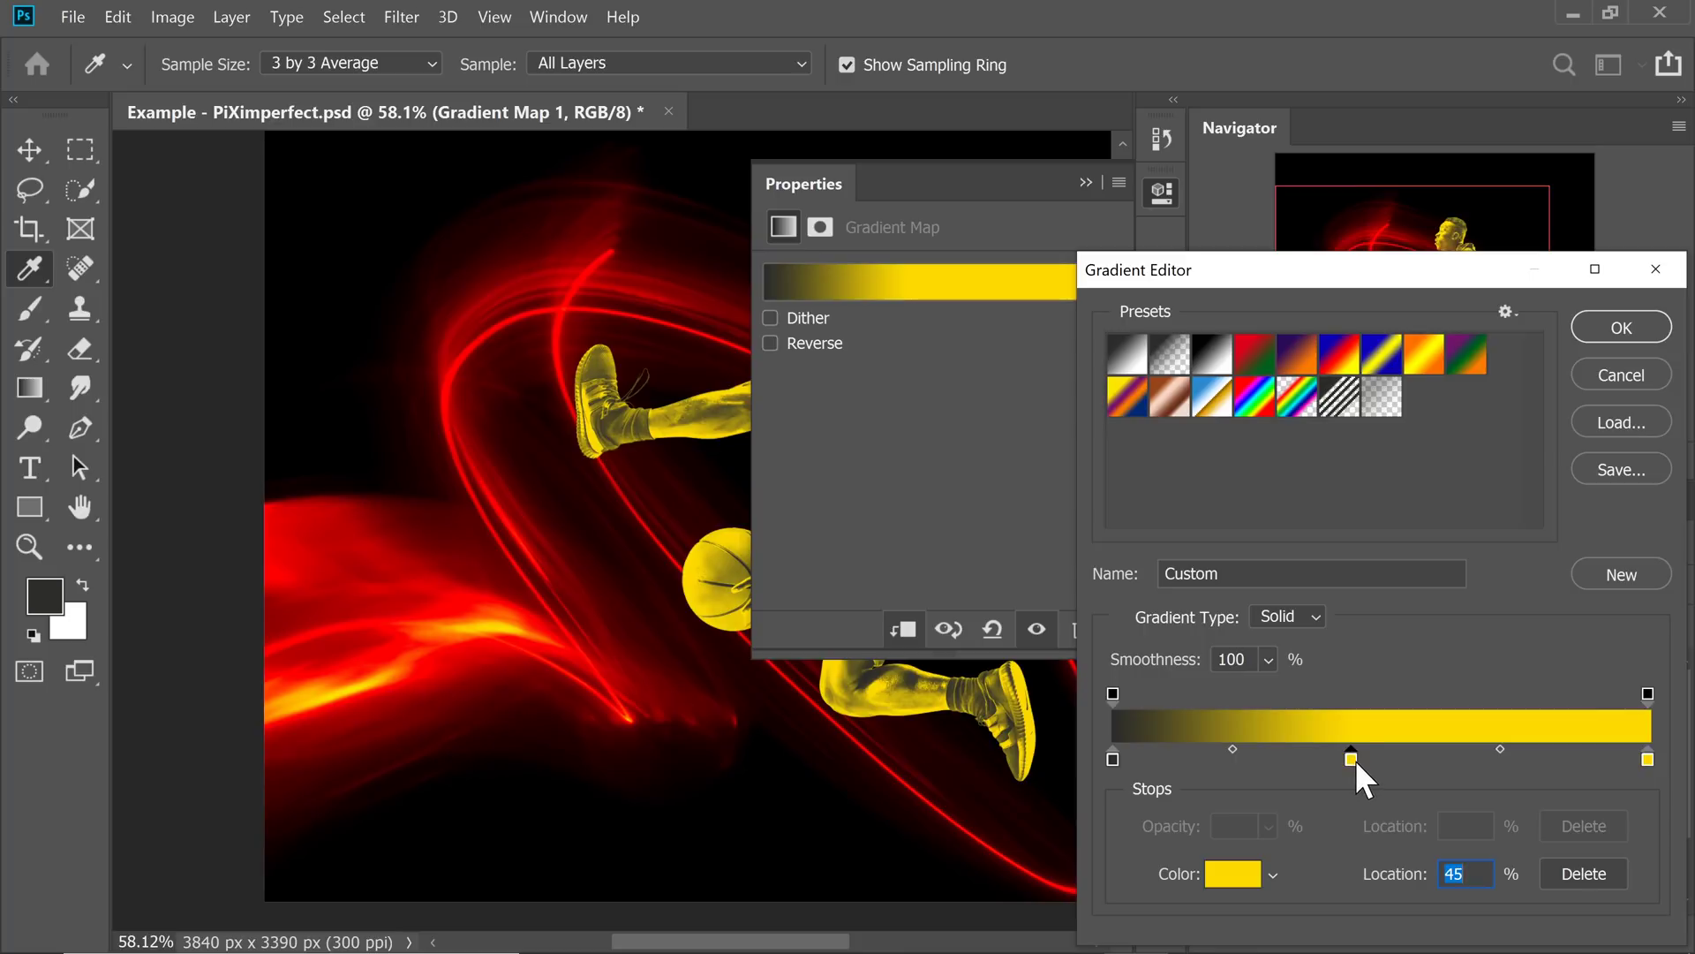
click(1232, 874)
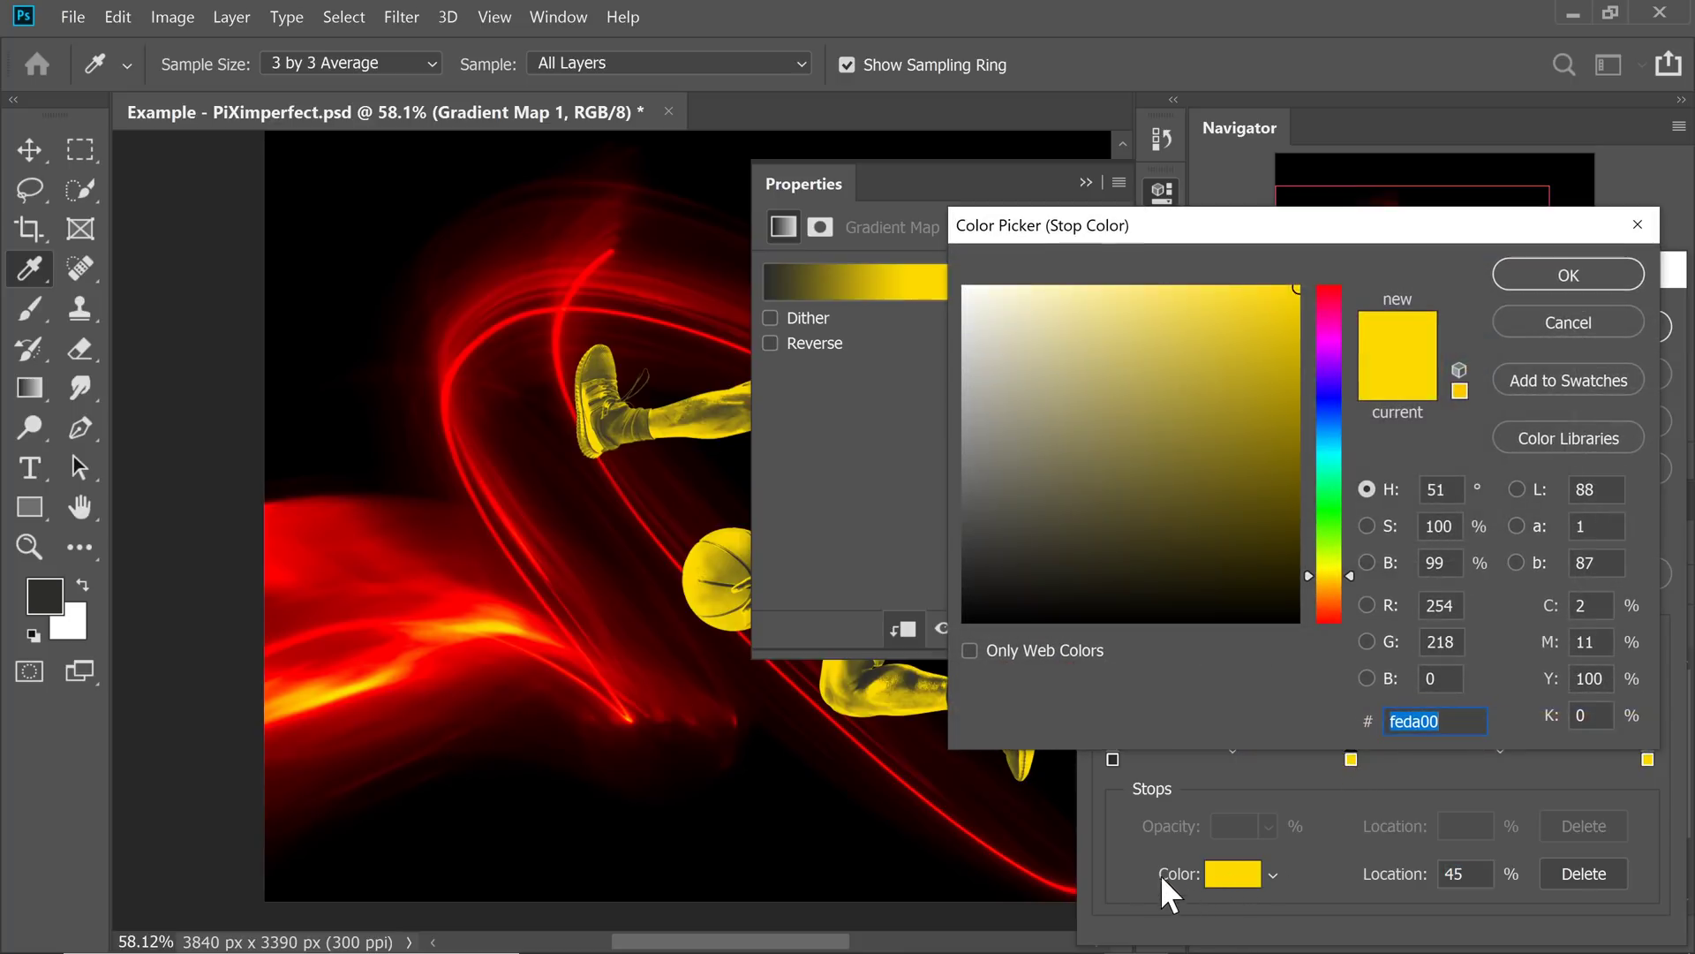
drag(421, 586, 479, 583)
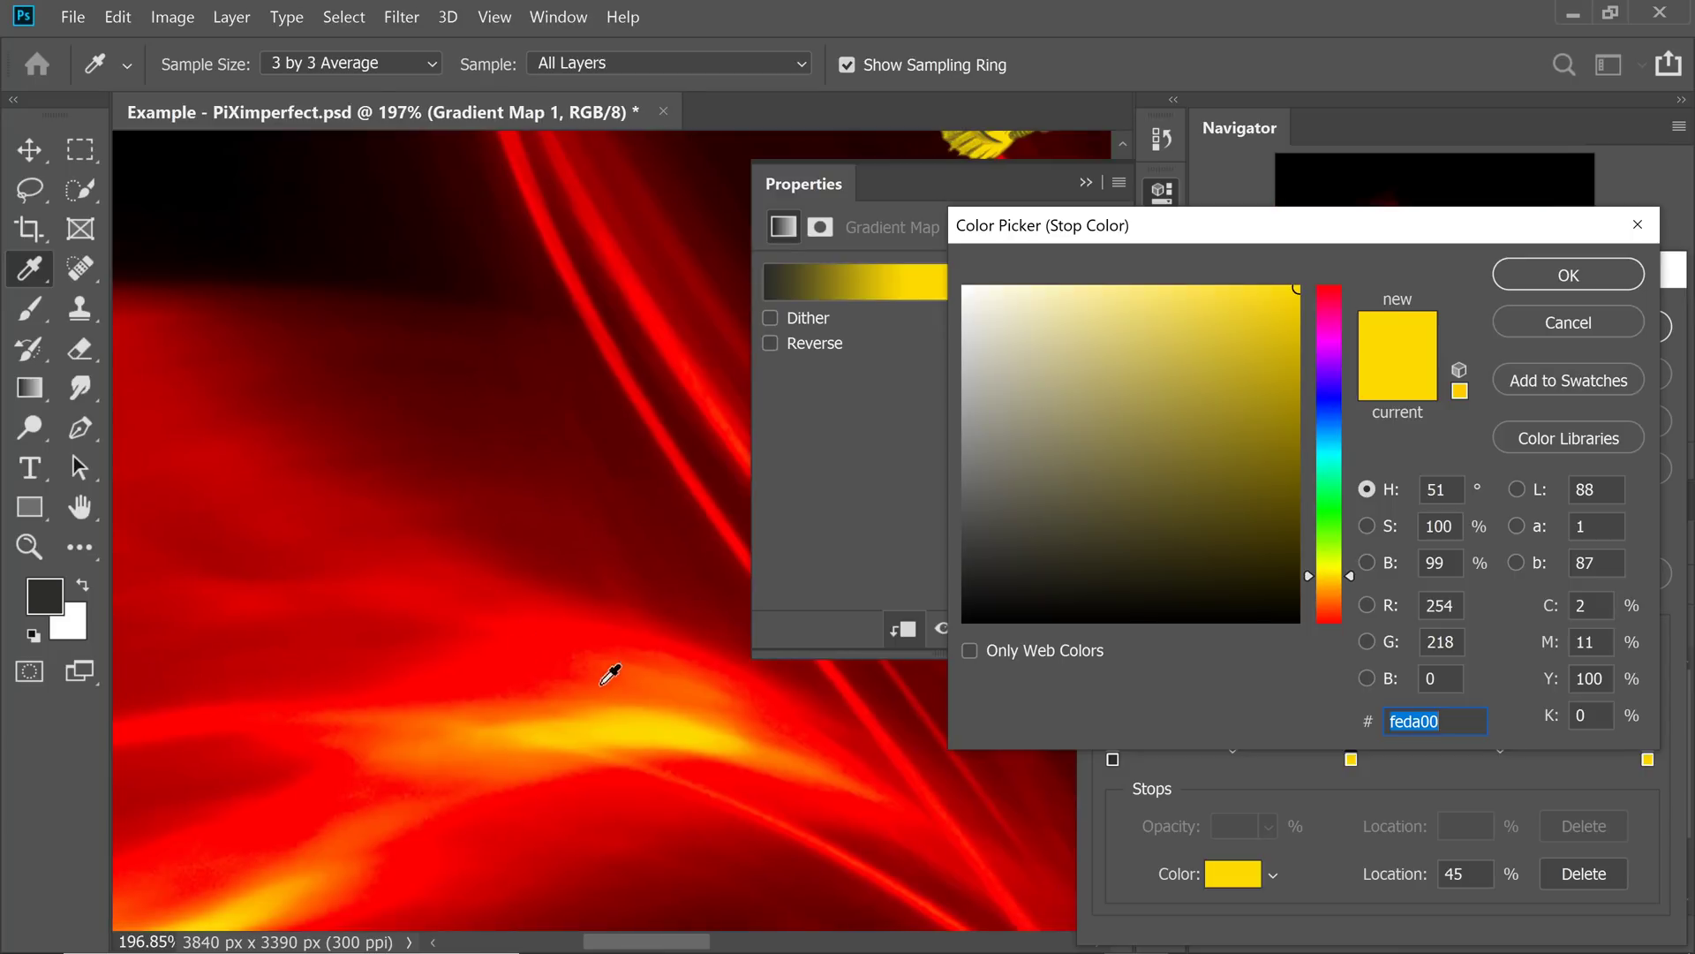
drag(656, 673, 777, 711)
click(486, 583)
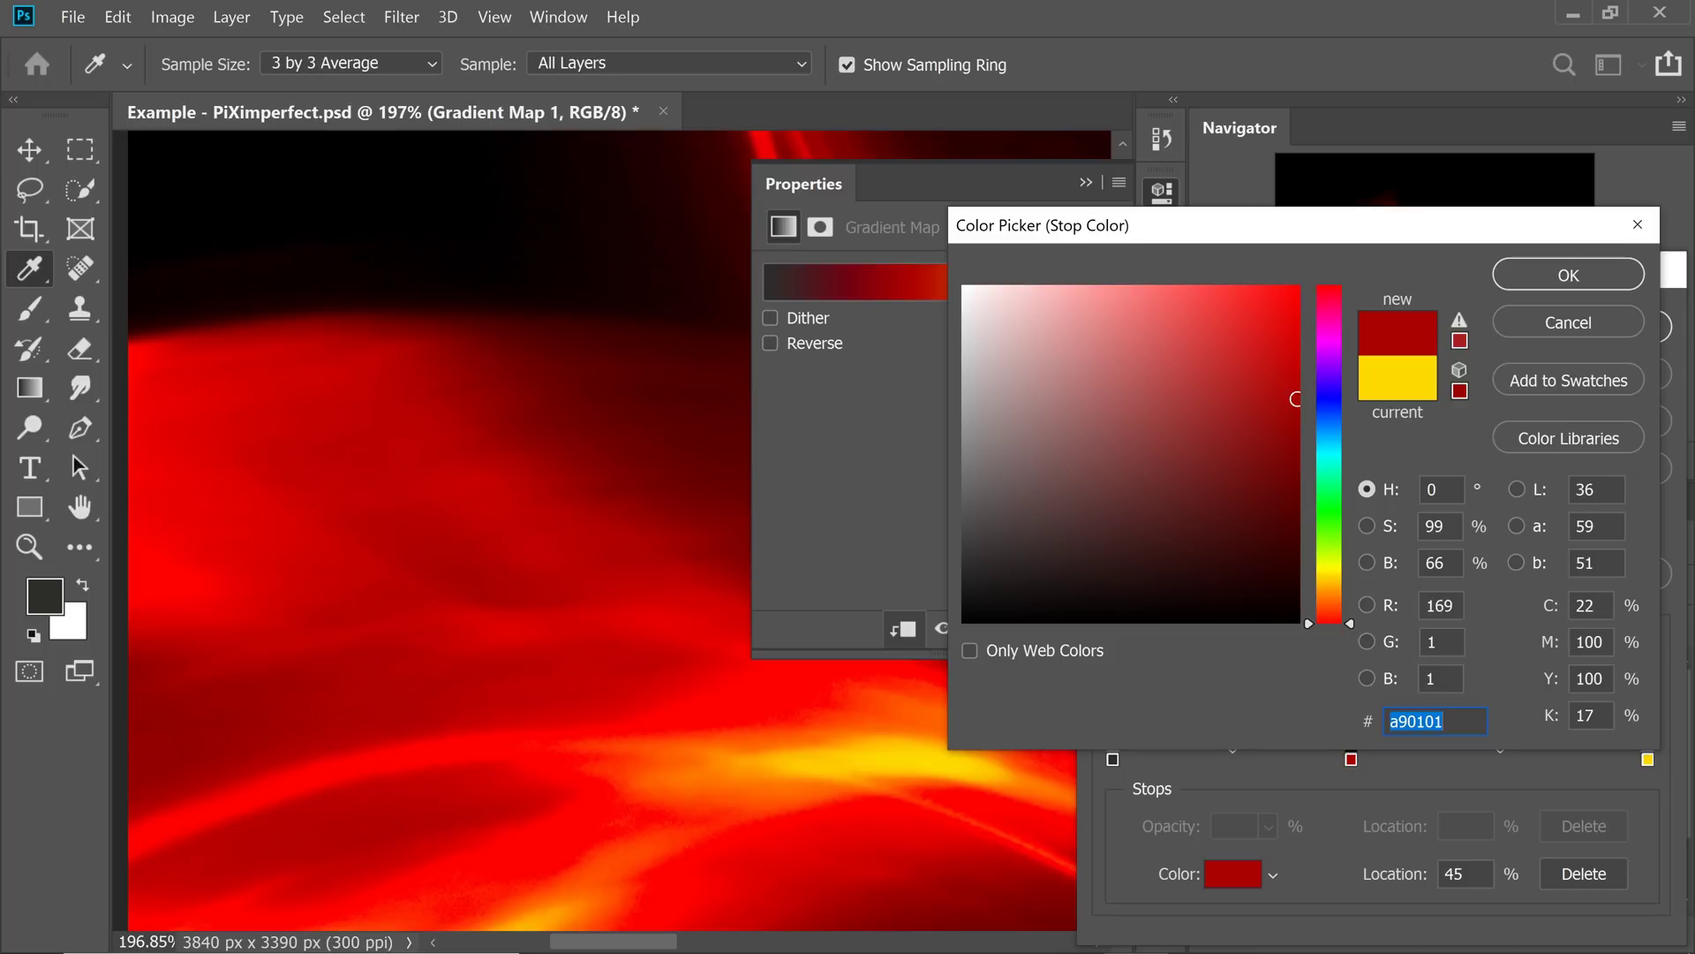
click(1570, 268)
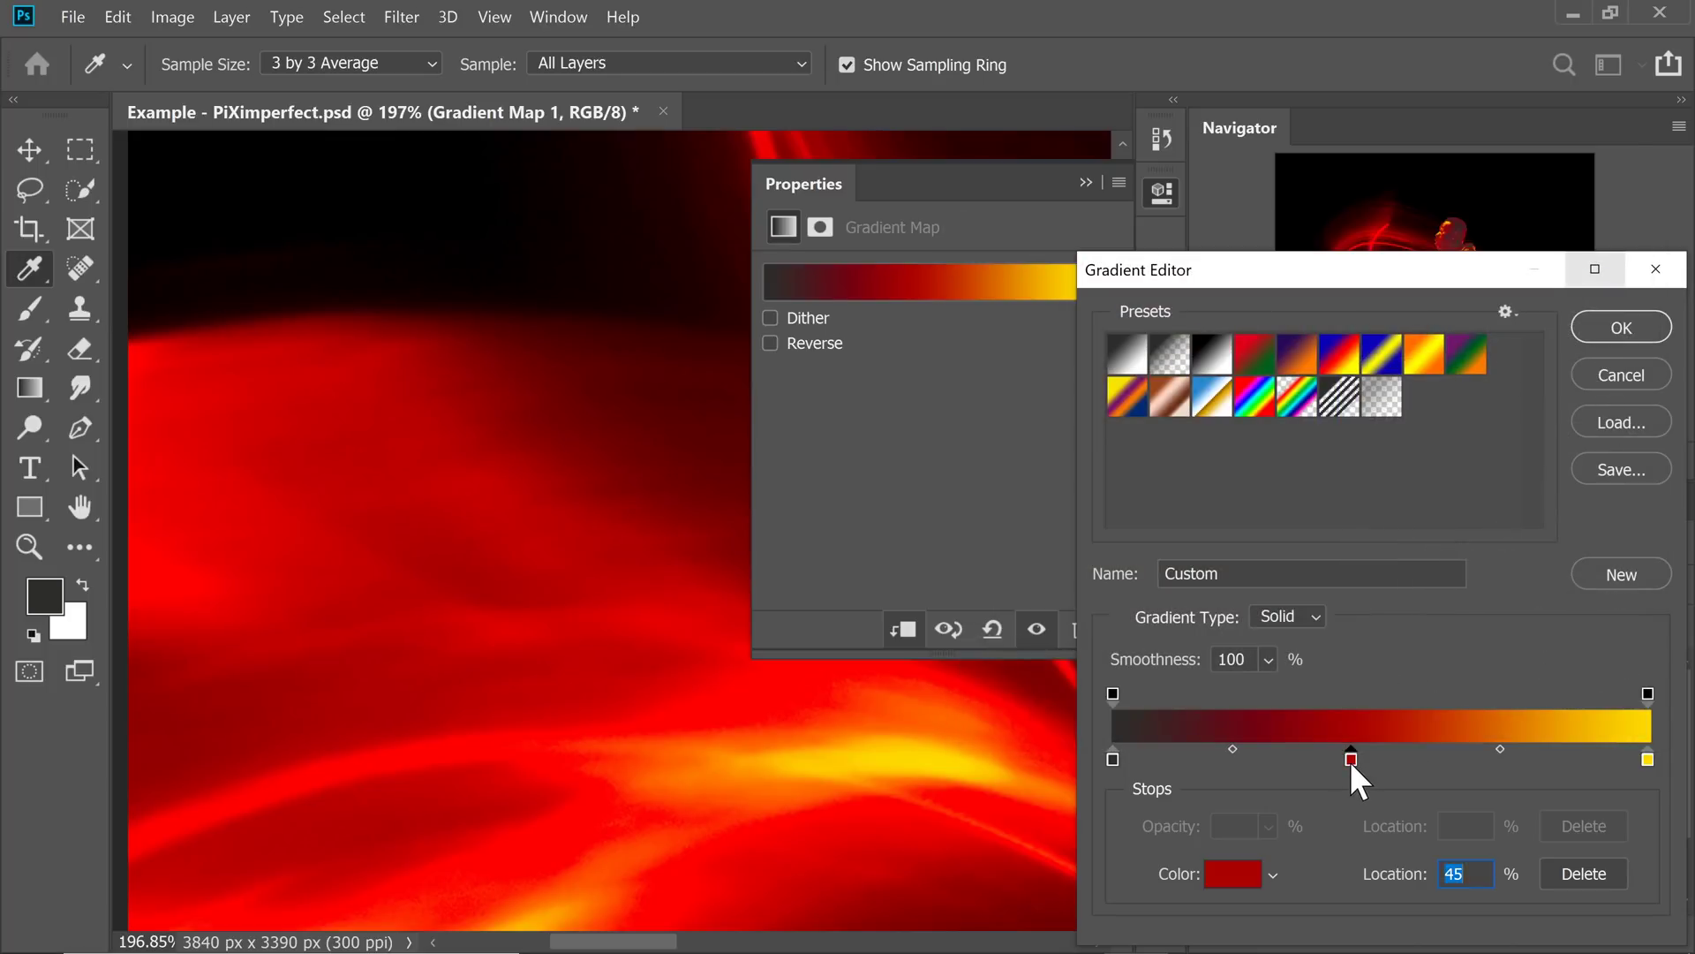
drag(1351, 760, 1360, 761)
text(66)
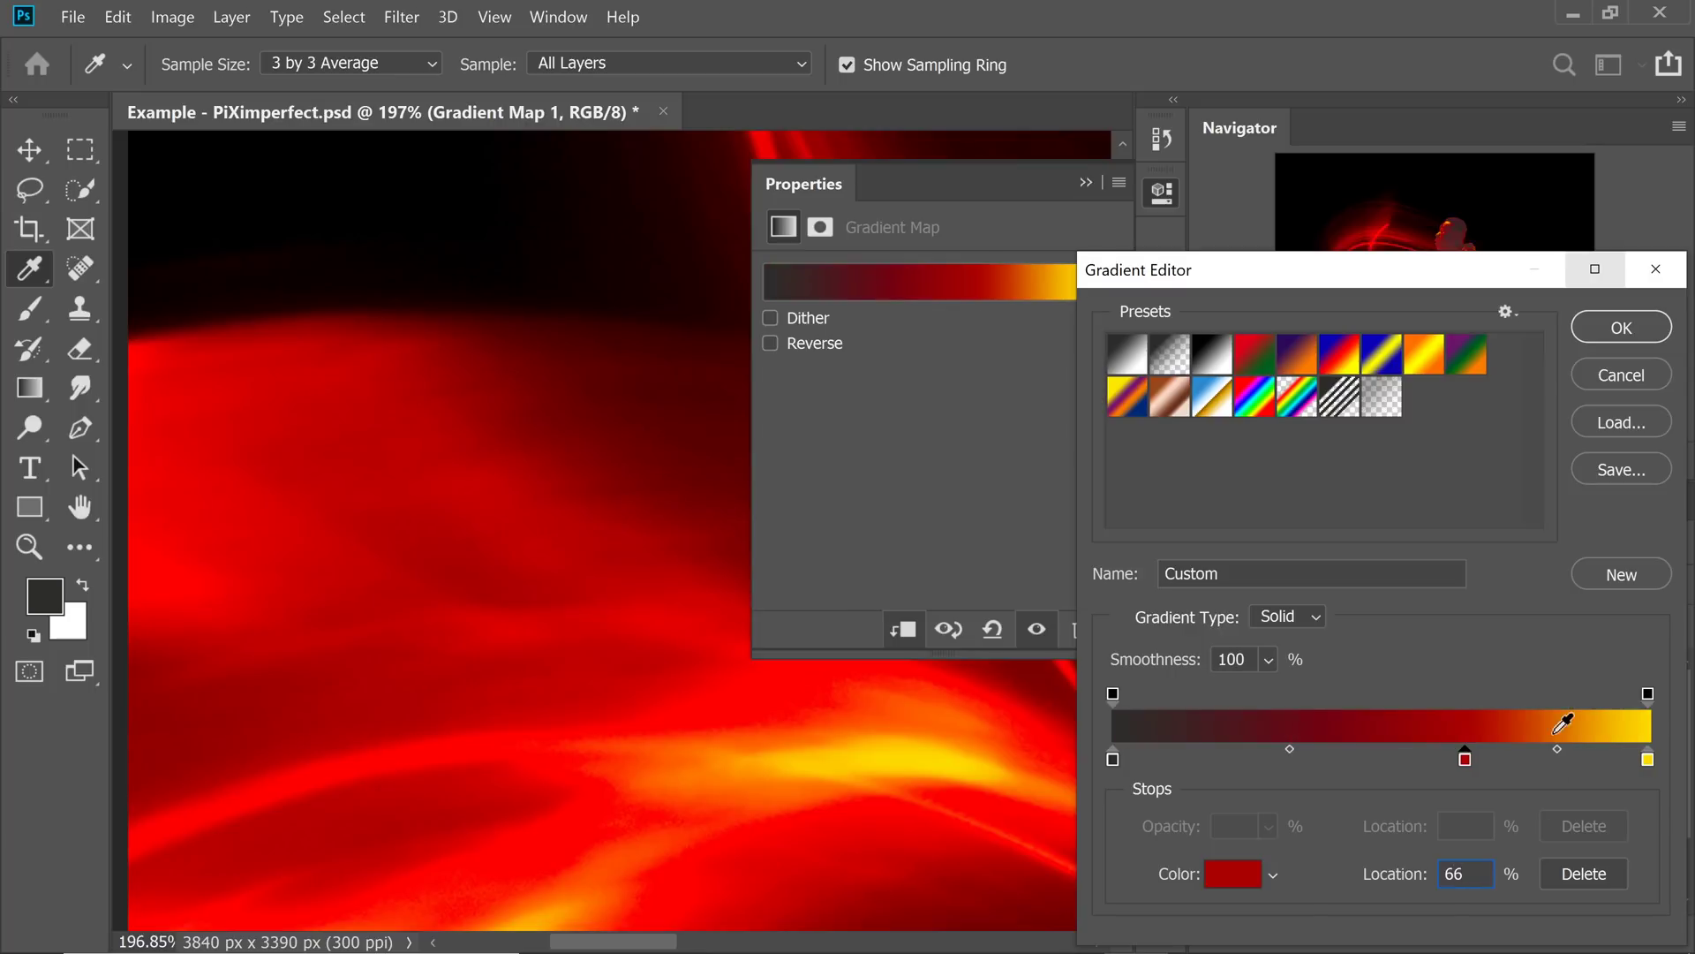
- Add a shadow color stop in very dark red 4c0101, sampled from the light's dim edge, and set its location to 30%
drag(680, 647, 609, 650)
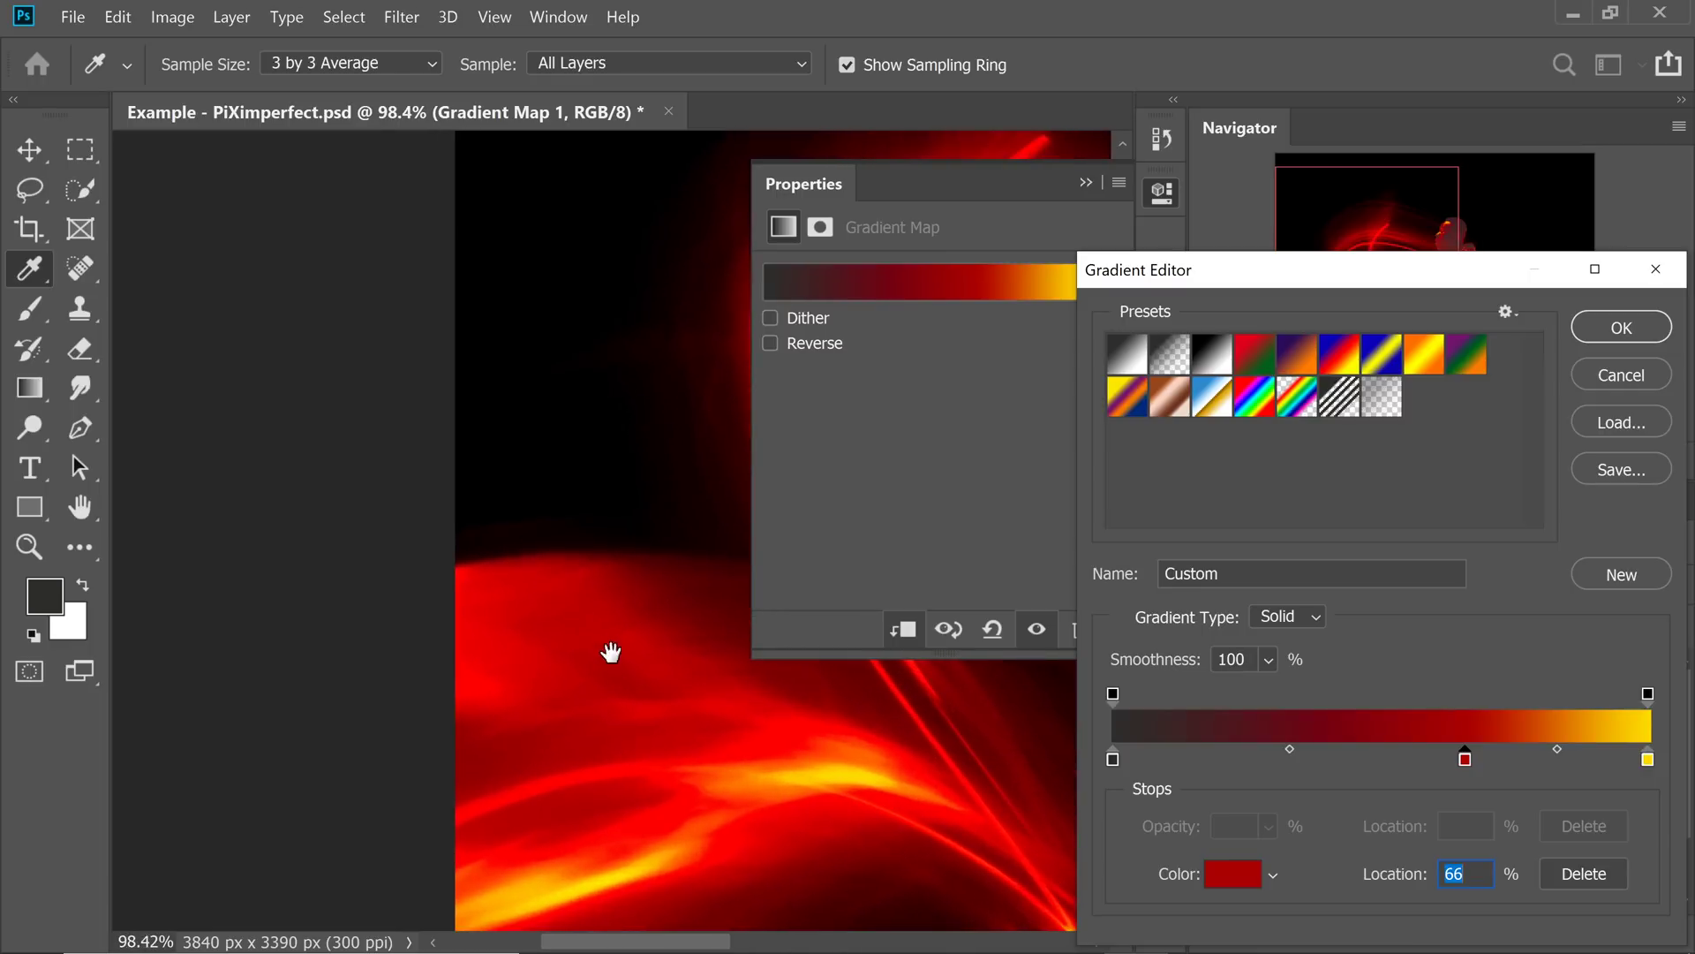
click(1236, 761)
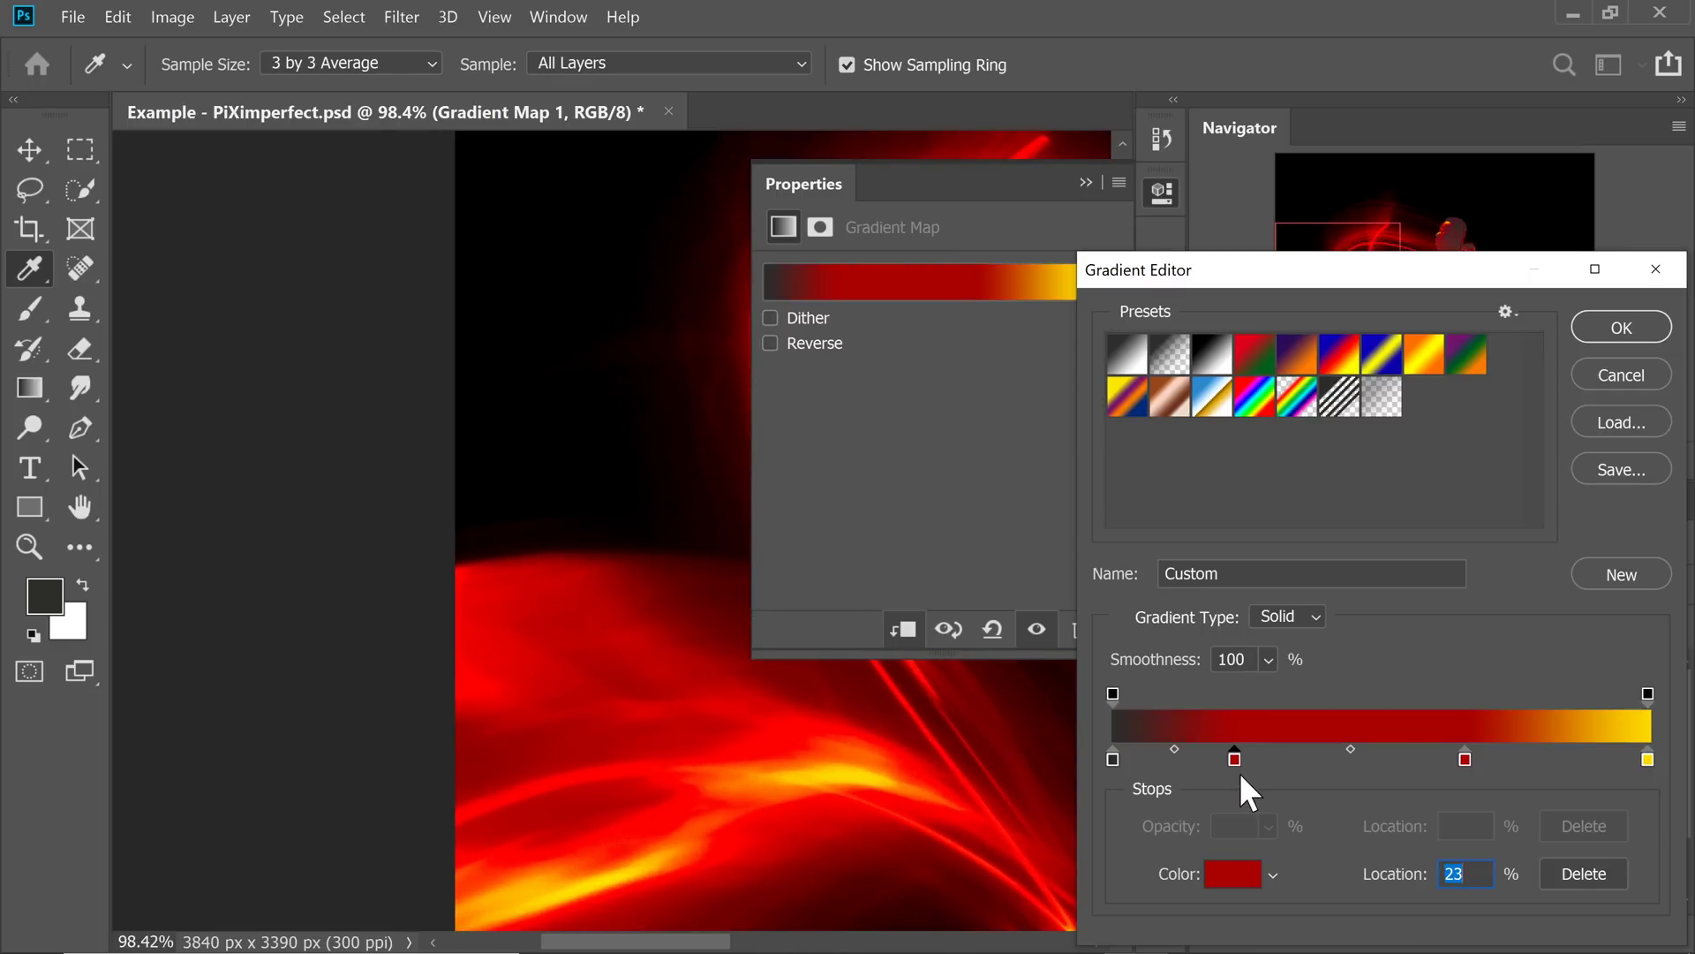
click(1234, 876)
click(471, 744)
drag(595, 732, 583, 530)
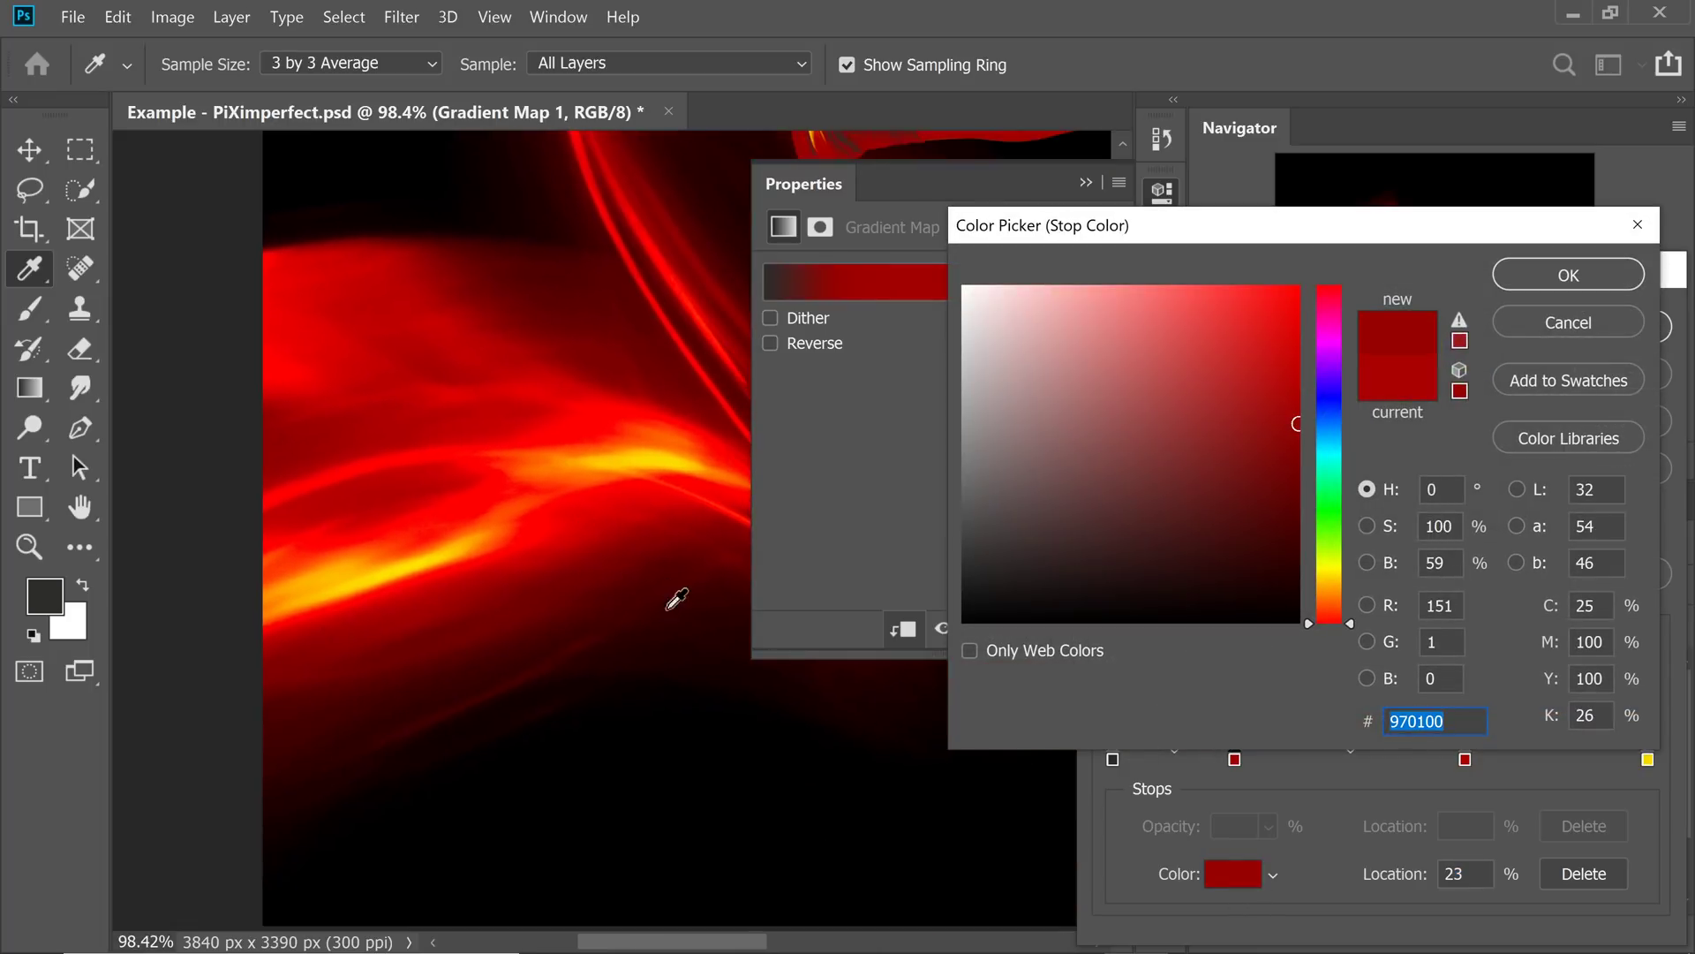
click(701, 644)
scroll(555, 588, right, 3)
click(554, 588)
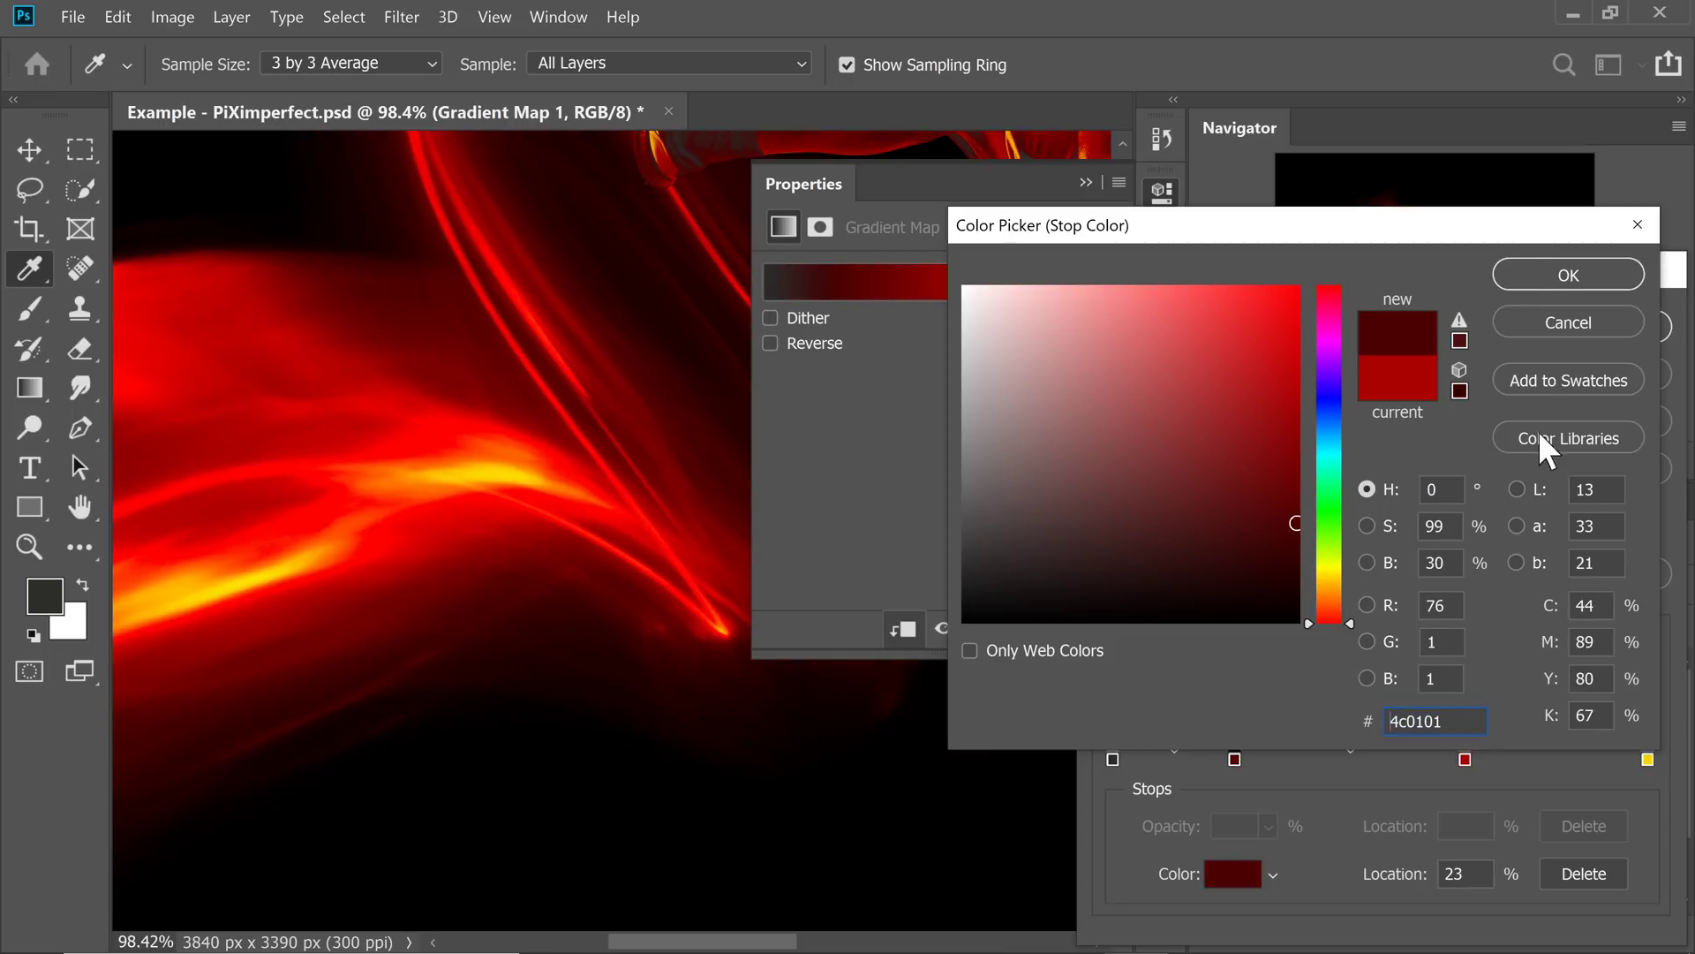
click(1547, 270)
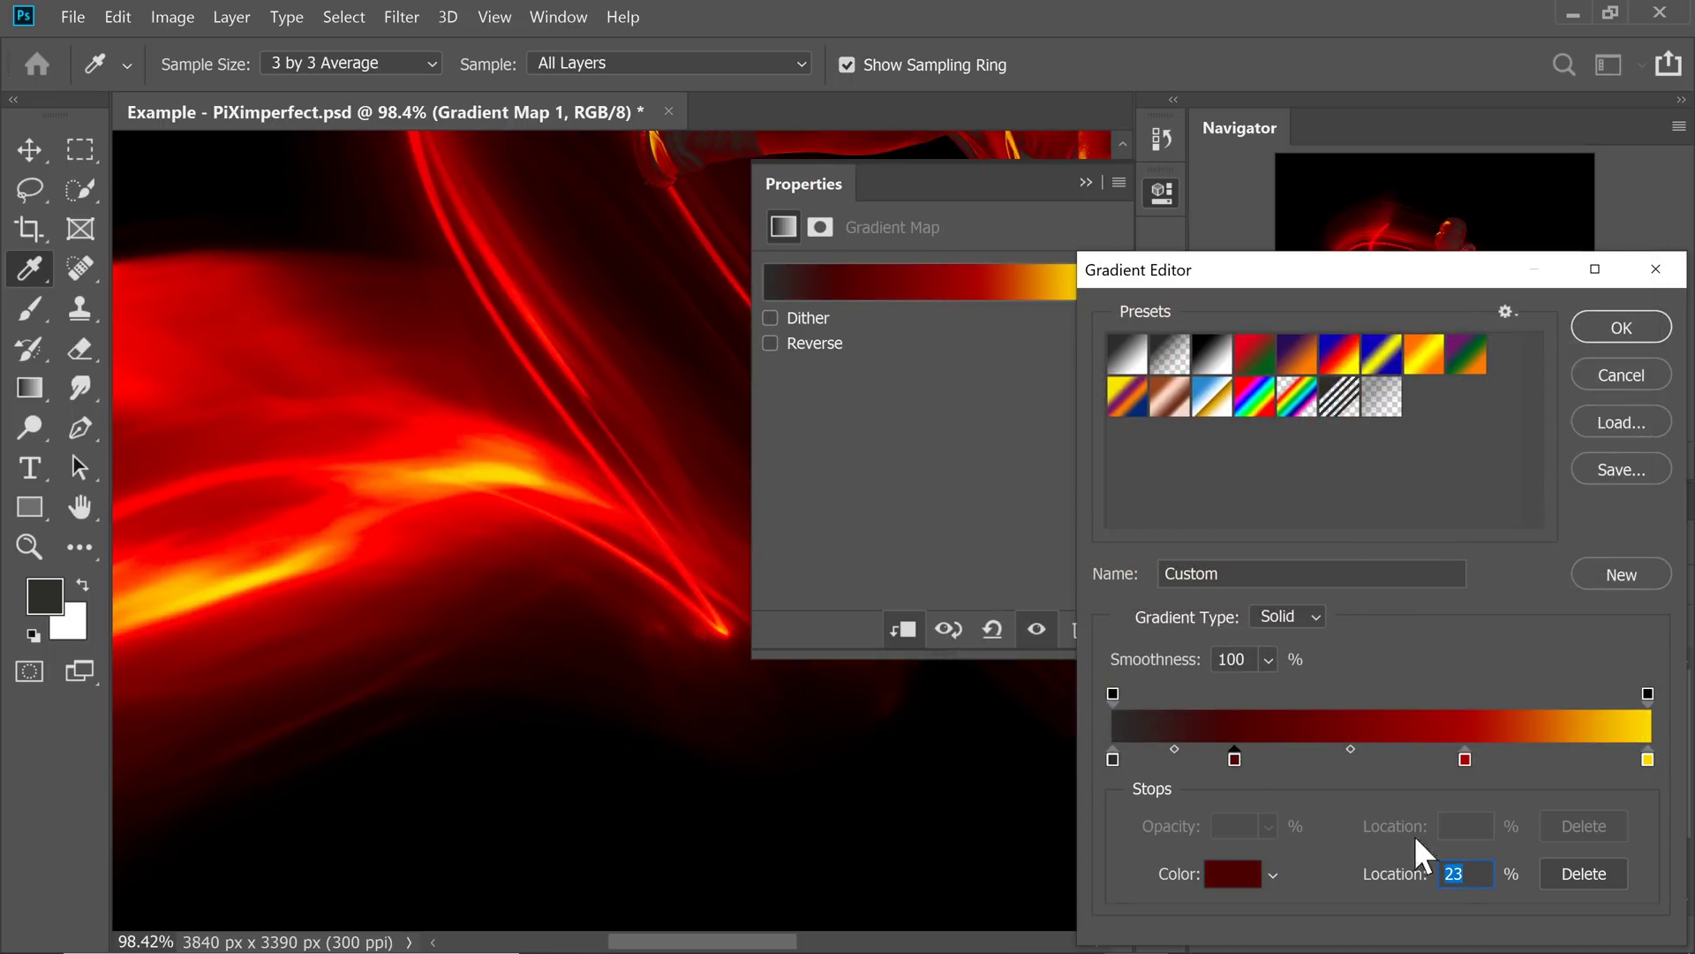
text(30)
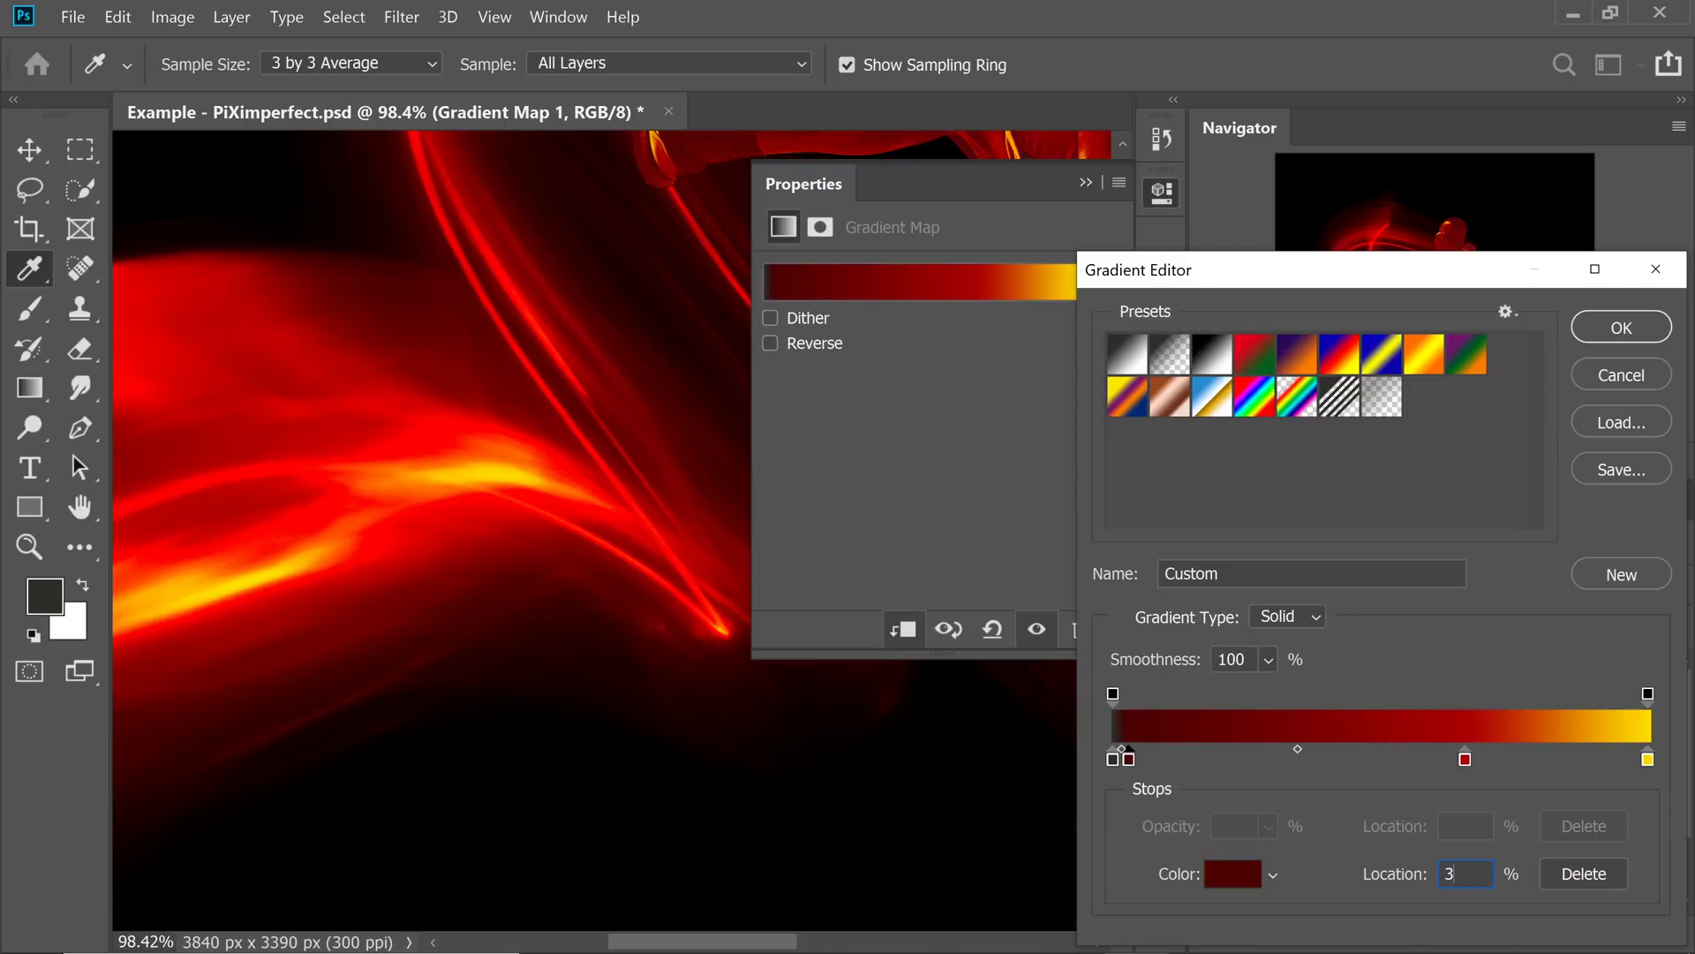
- Color the gradient's starting stop at 0% black 000000, sampled from the dark background
click(1113, 759)
click(566, 763)
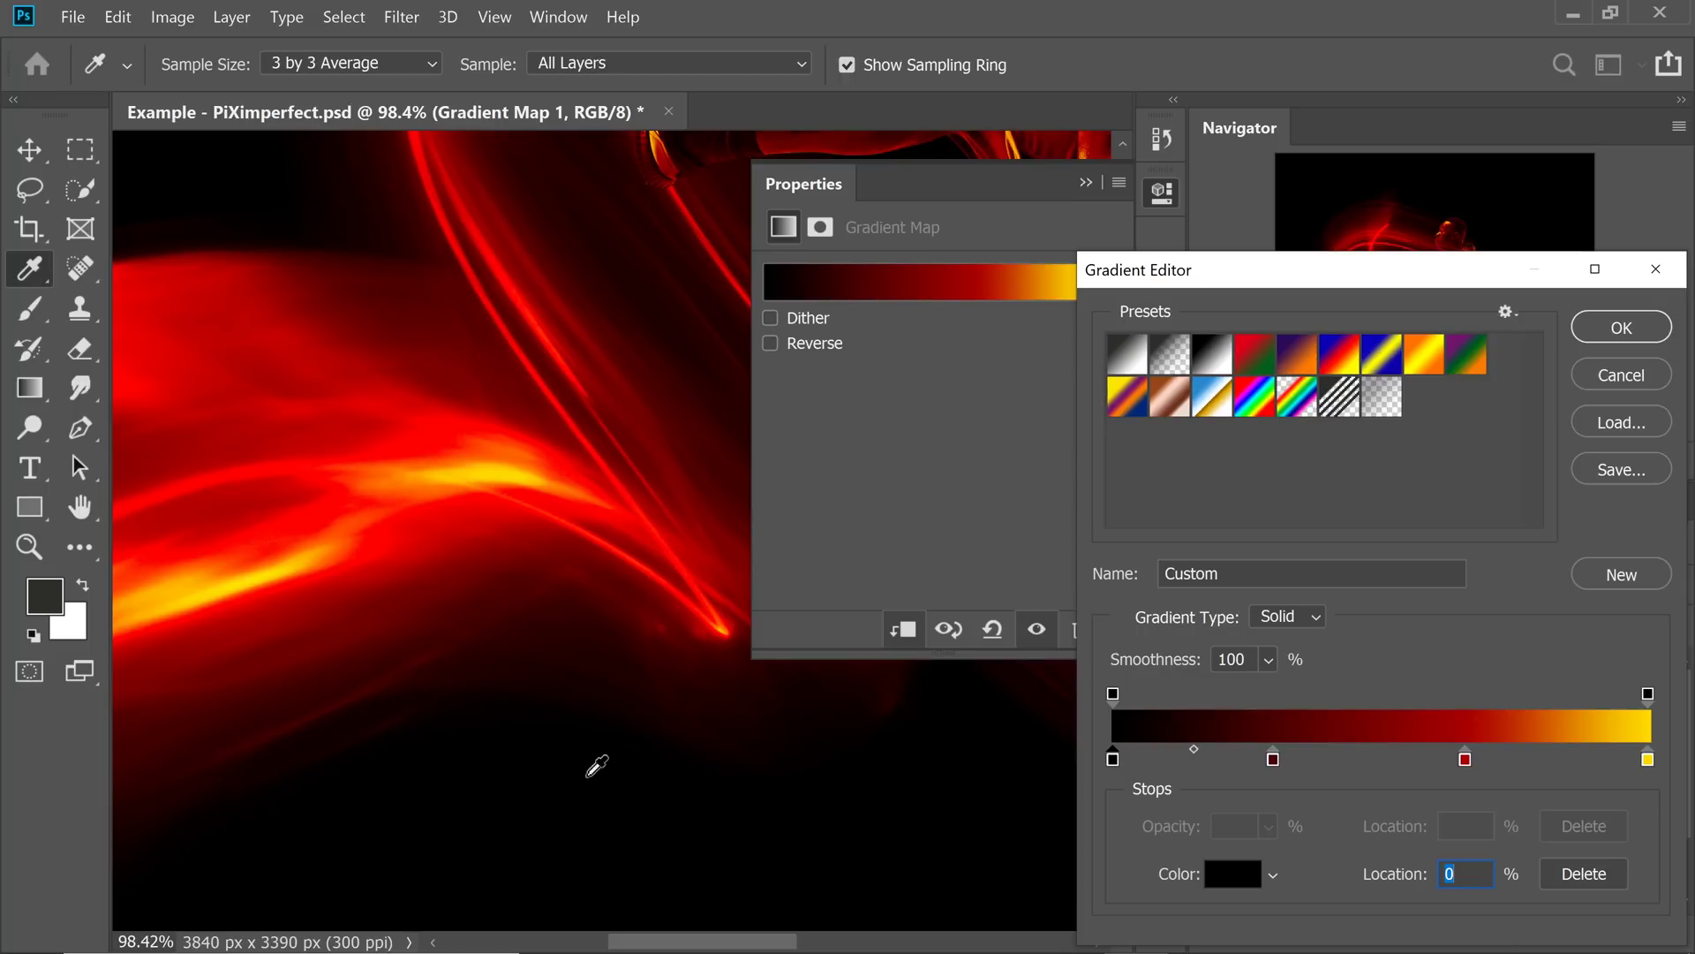
click(1233, 874)
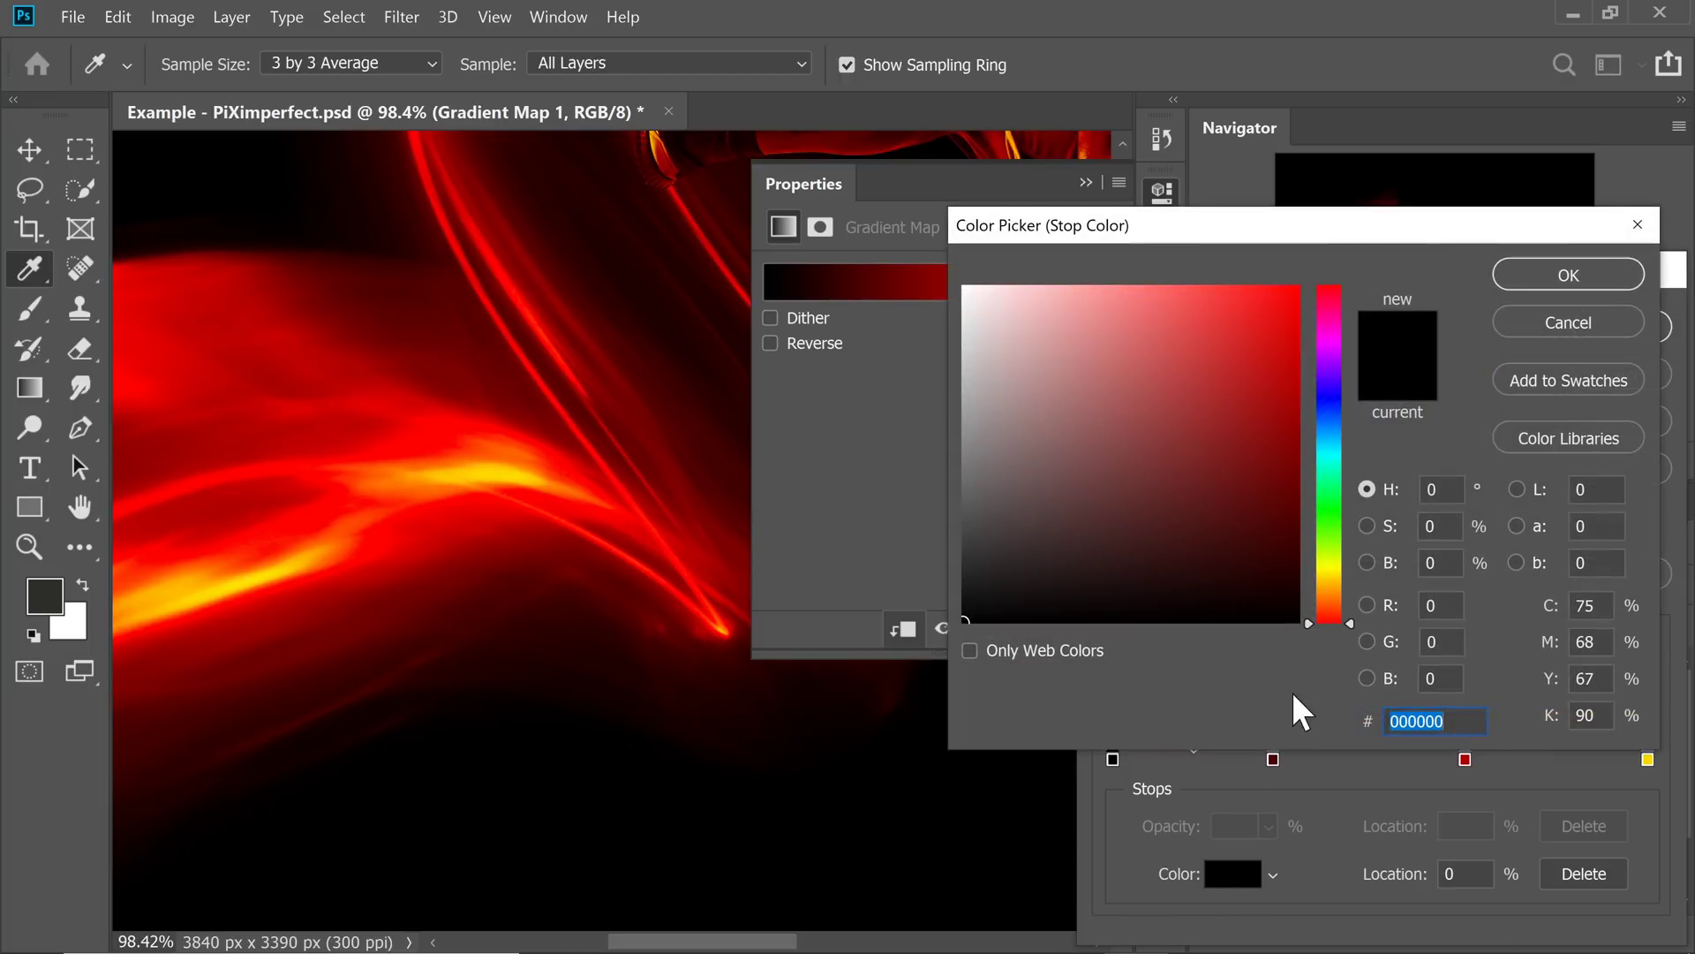
click(1536, 281)
- Move the a90101 red stop to 53% and the darkest red stop to 31%, and accept the edited gradient
scroll(547, 455, down, 4)
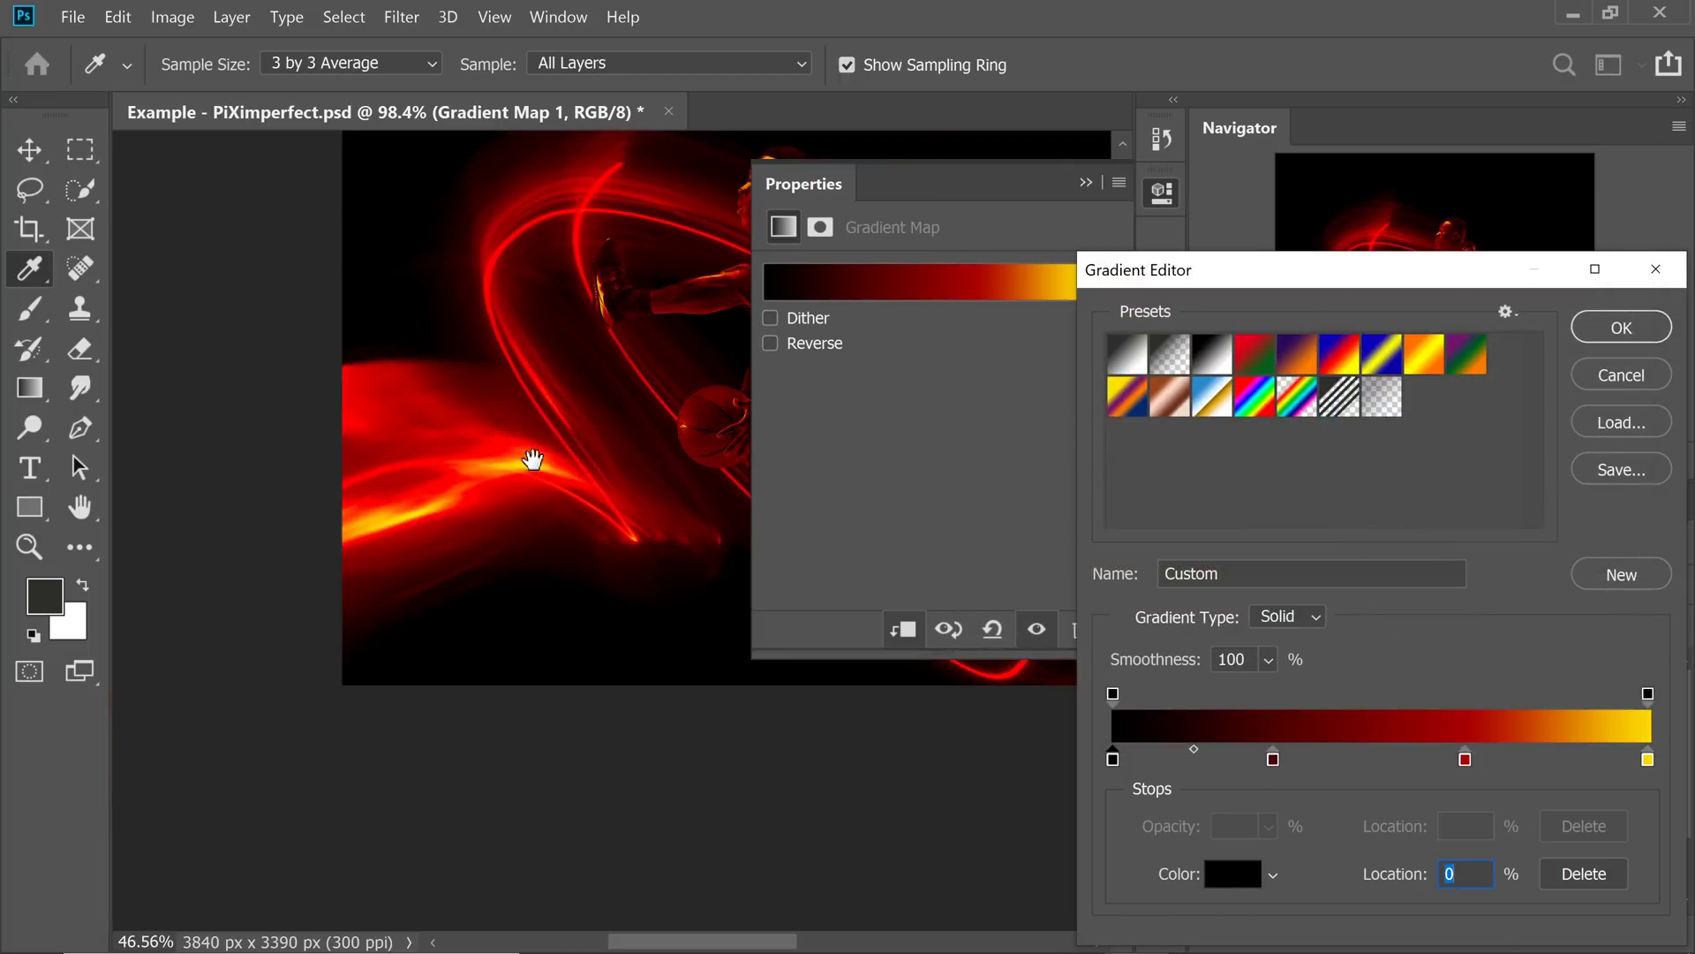
drag(620, 424, 485, 534)
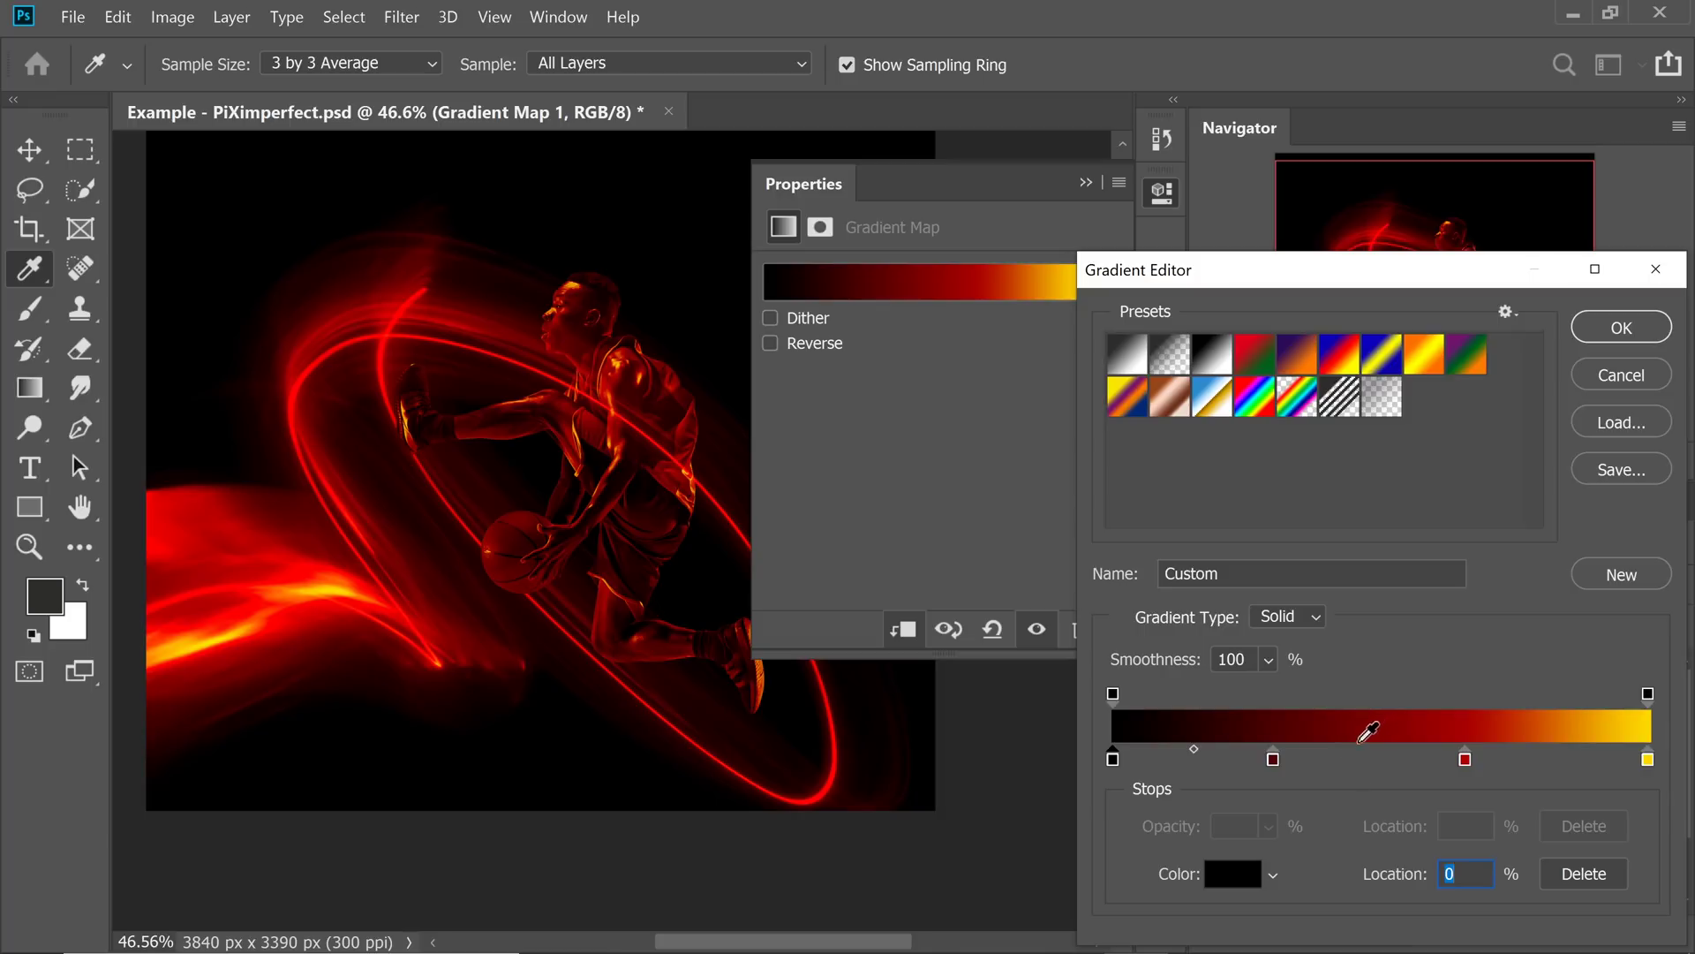
drag(1465, 759, 1396, 757)
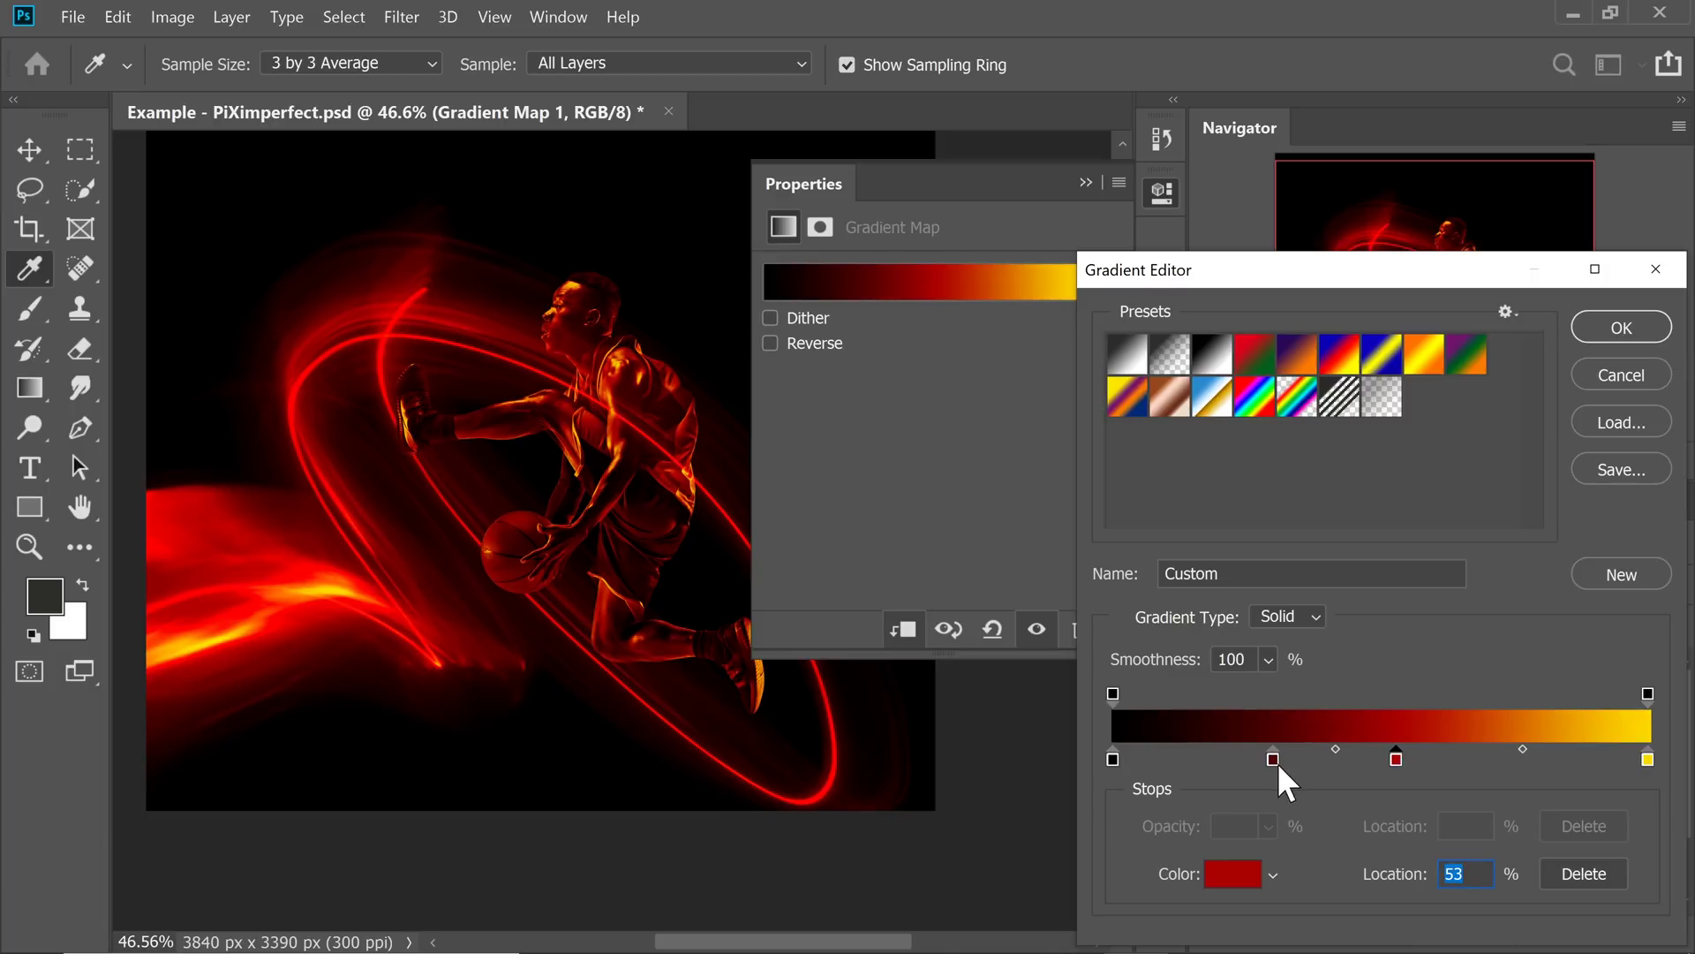
mouse_move(1273, 759)
mouse_down()
mouse_move(1240, 761)
mouse_move(1275, 764)
mouse_up()
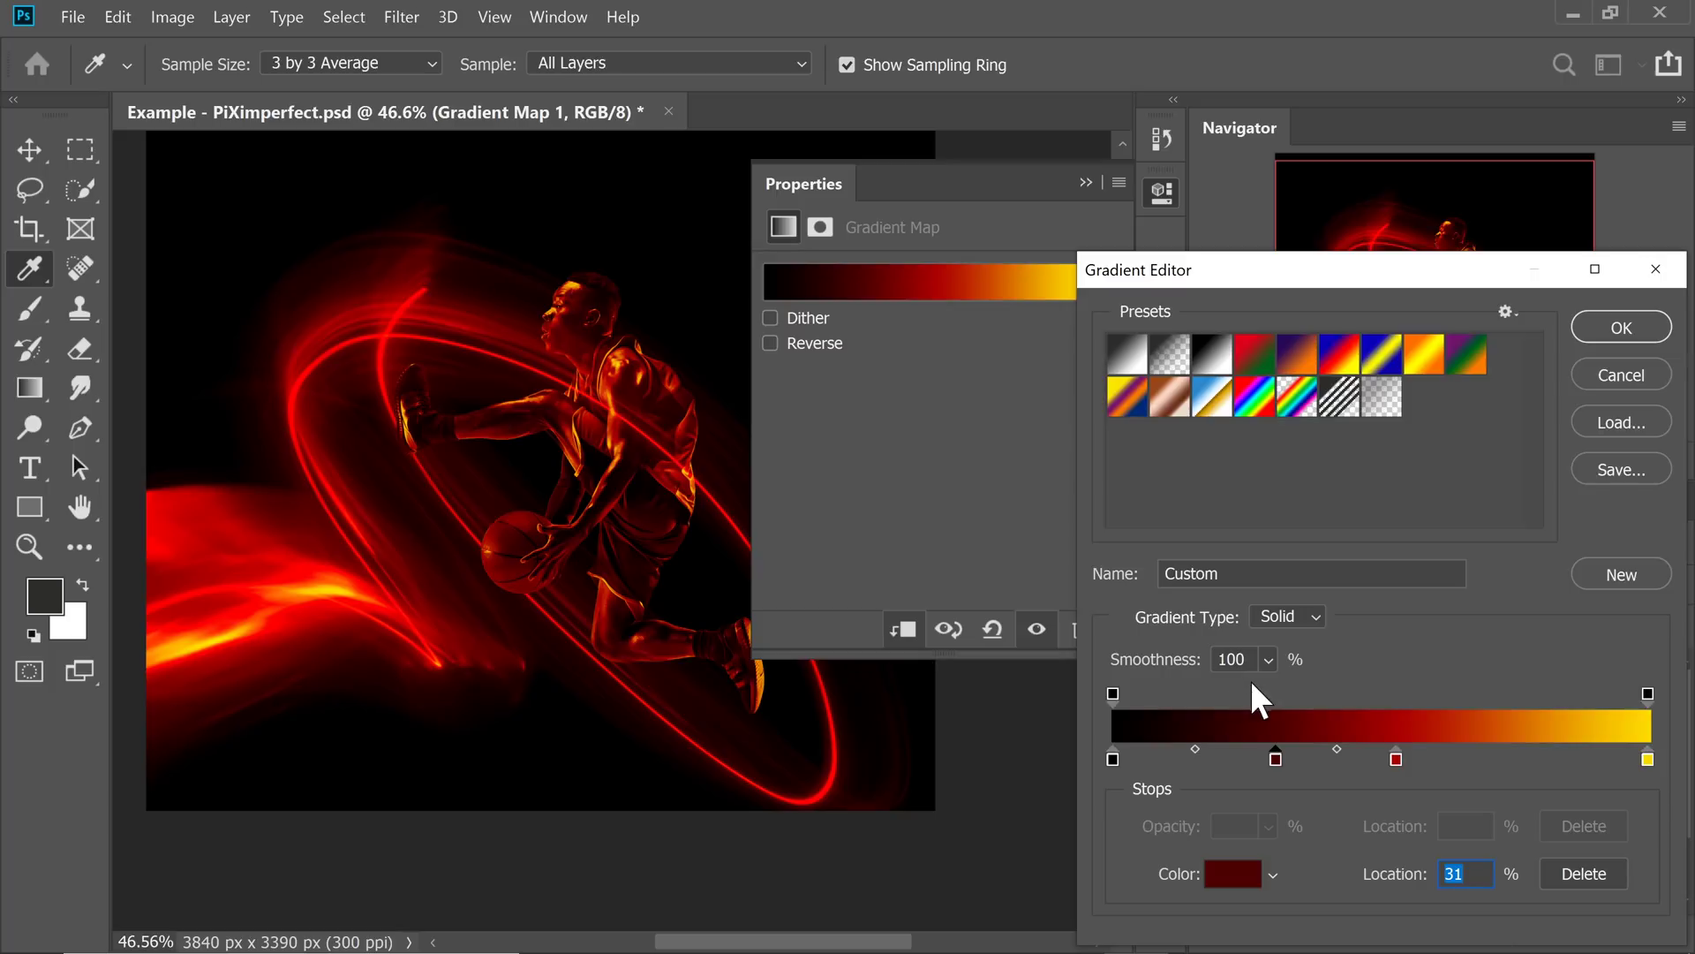
click(1603, 334)
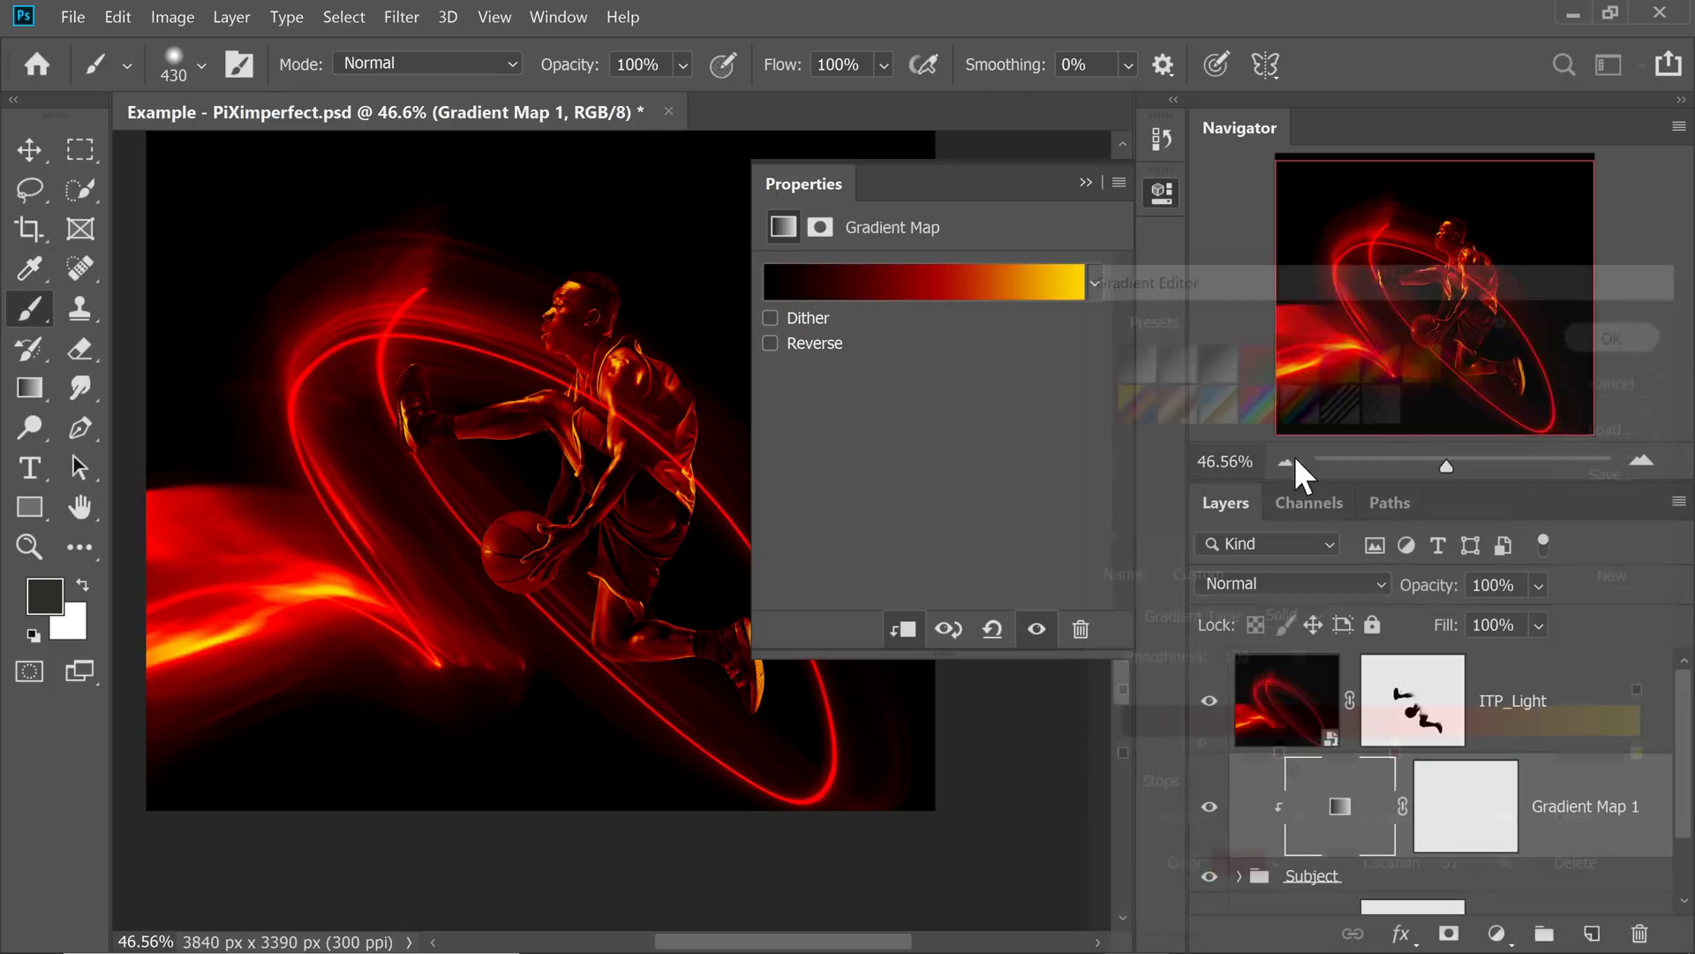
- Try the Color blend mode on the Gradient Map layer and return it to Normal
click(1087, 183)
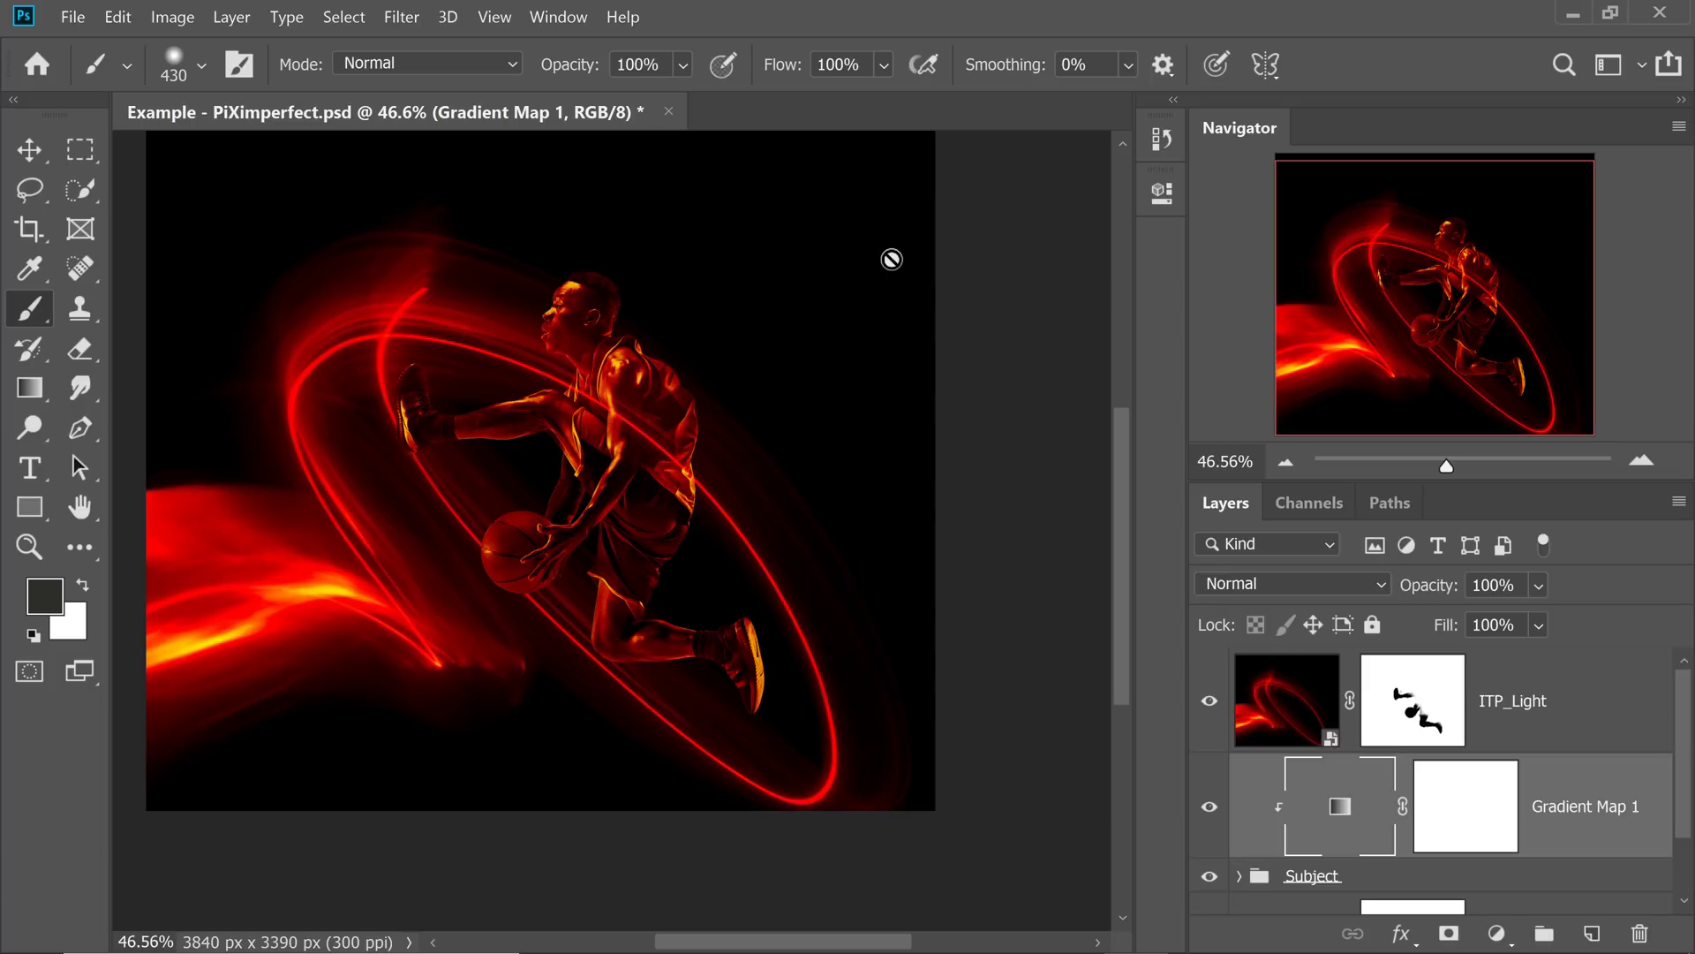
key(ctrl+0)
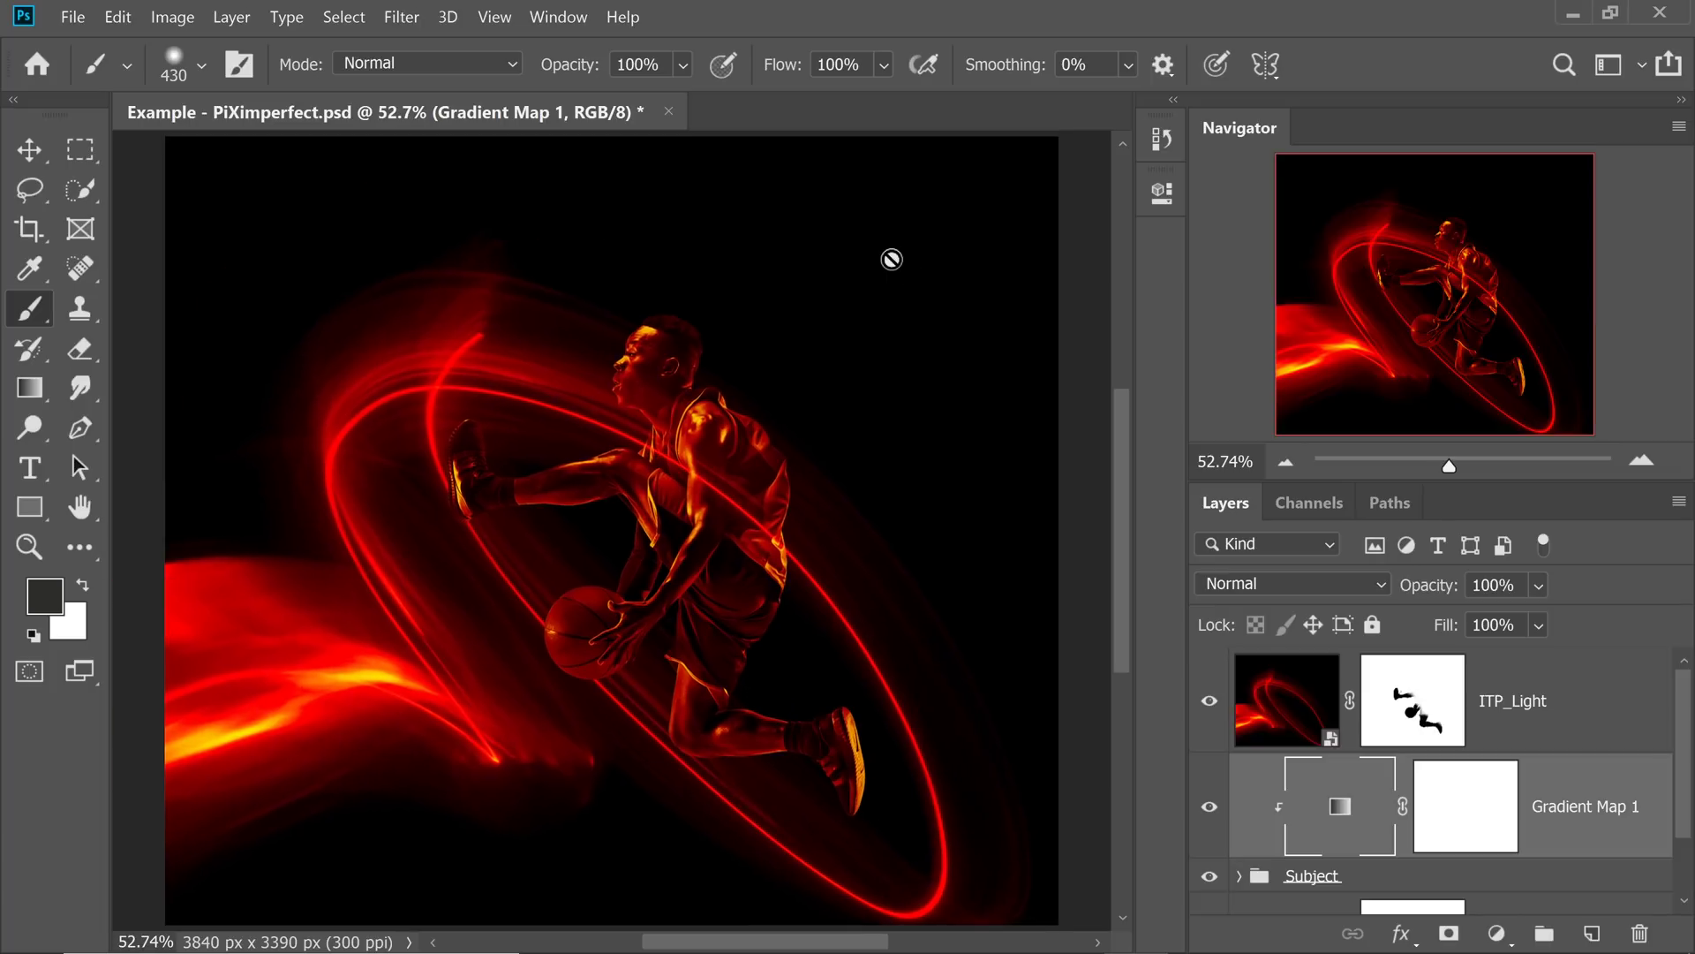
click(1346, 581)
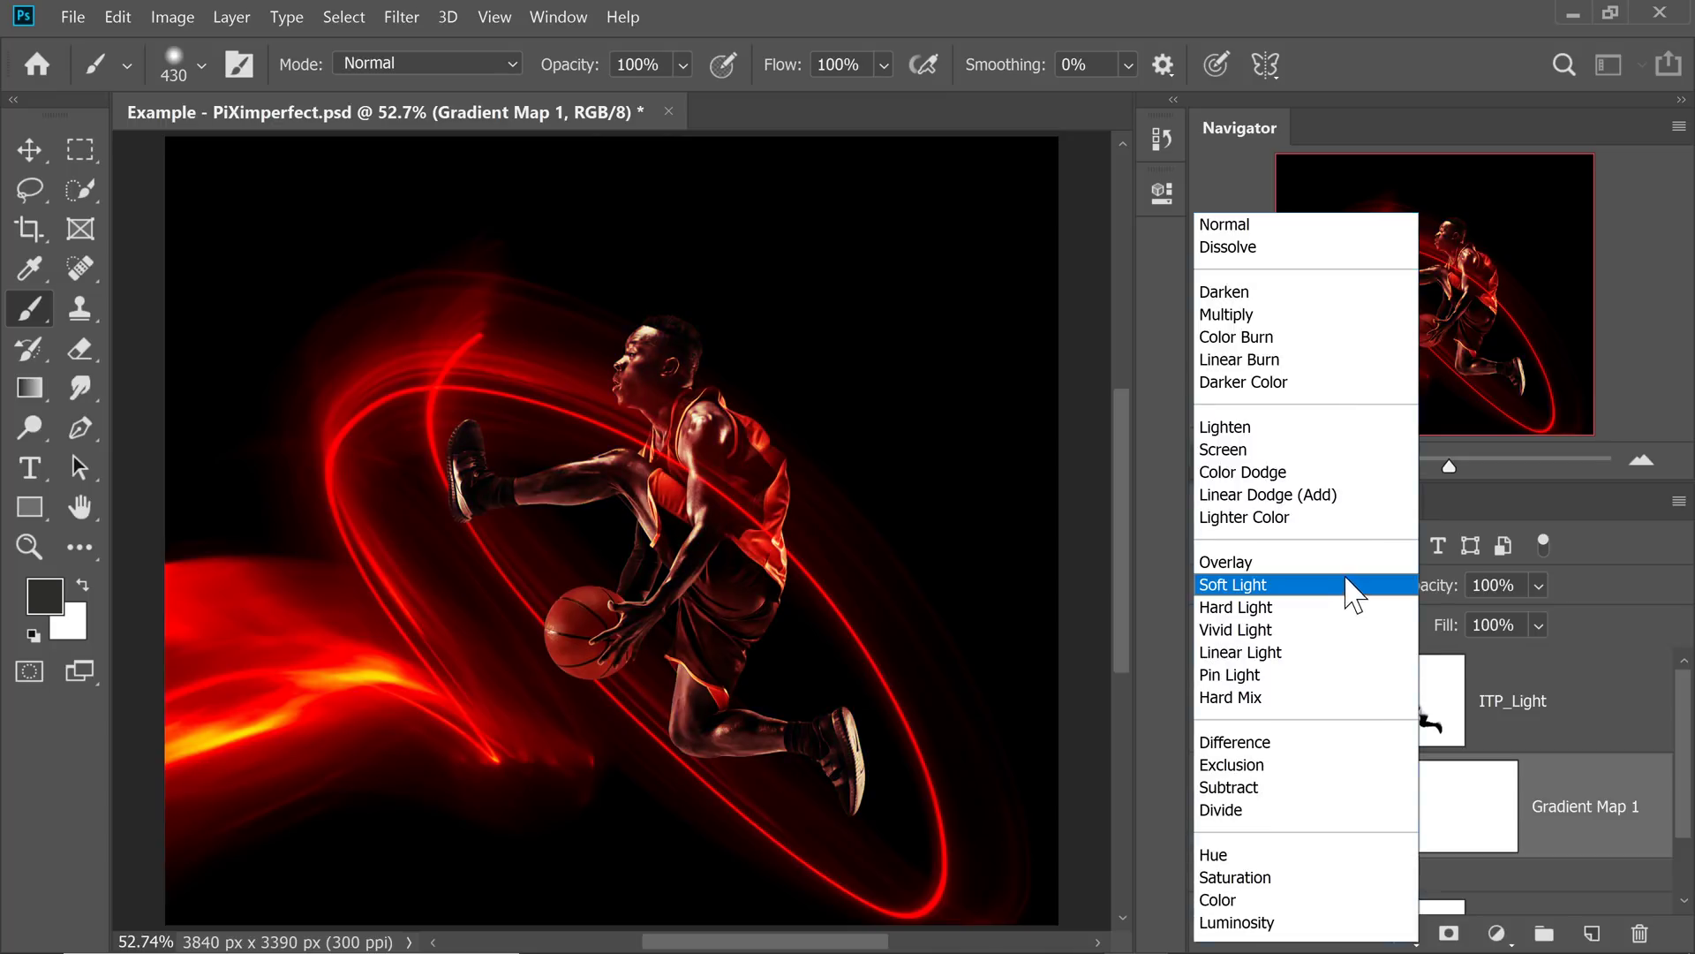
click(1220, 901)
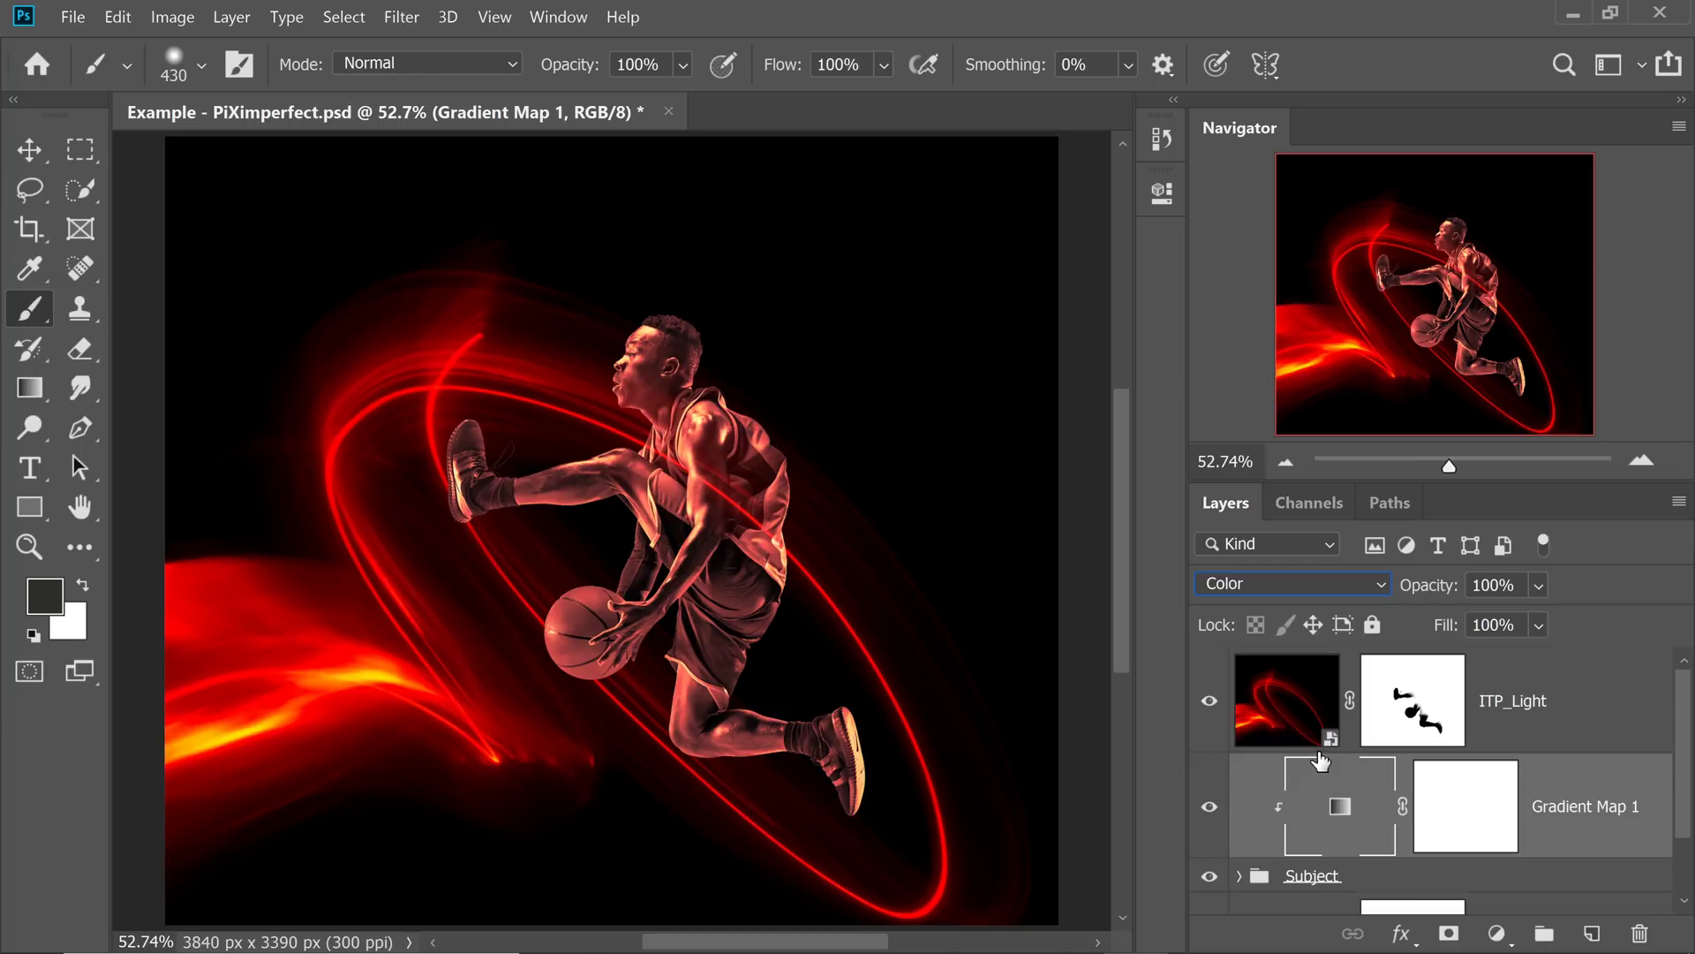
click(1294, 581)
click(1277, 227)
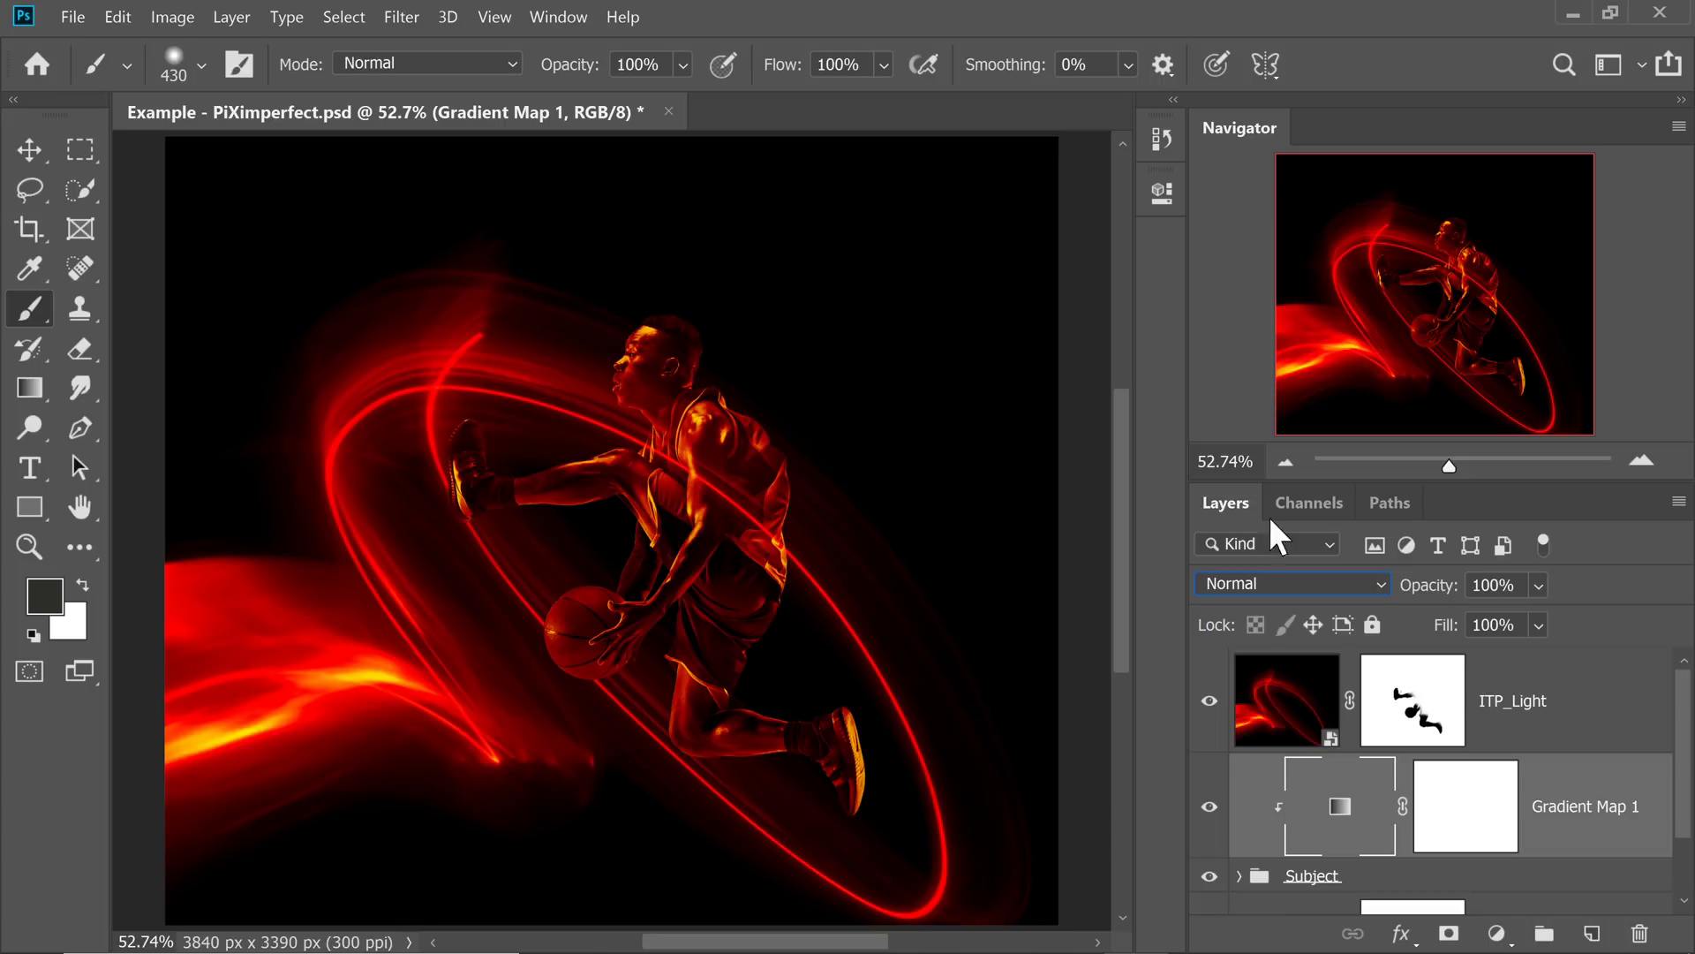
- Set the Gradient Map layer's opacity to 70% and paint black on its mask along the player's back with a very large soft brush
drag(1430, 594, 1311, 610)
text(70)
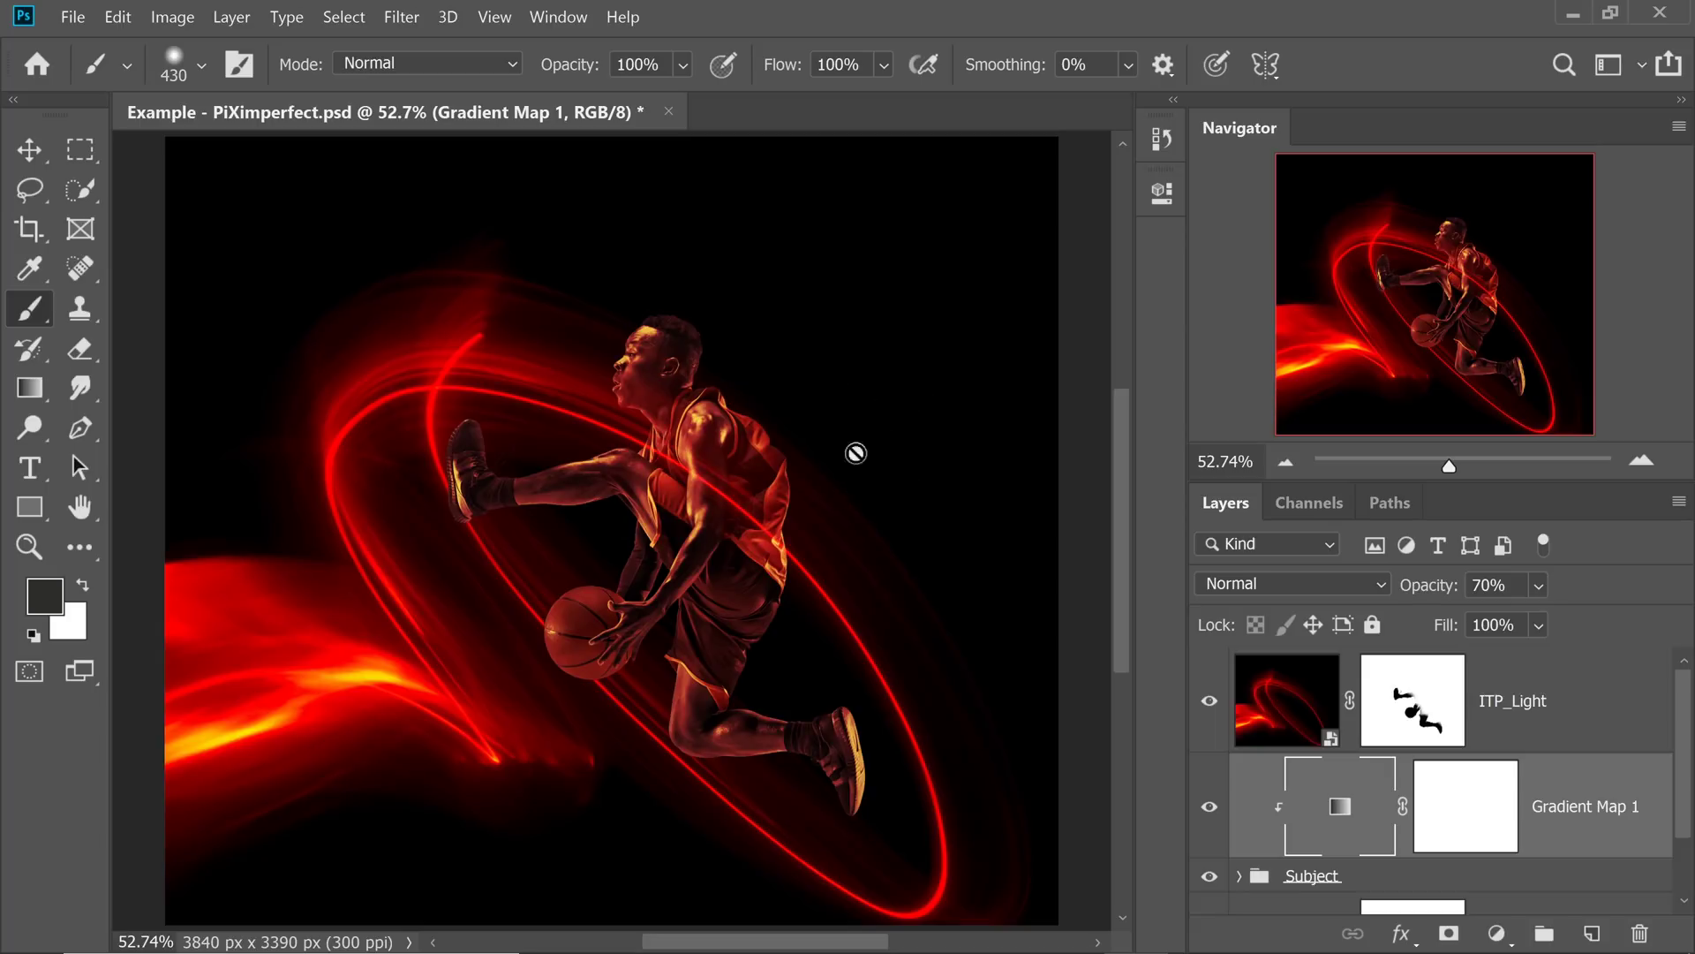
click(1466, 817)
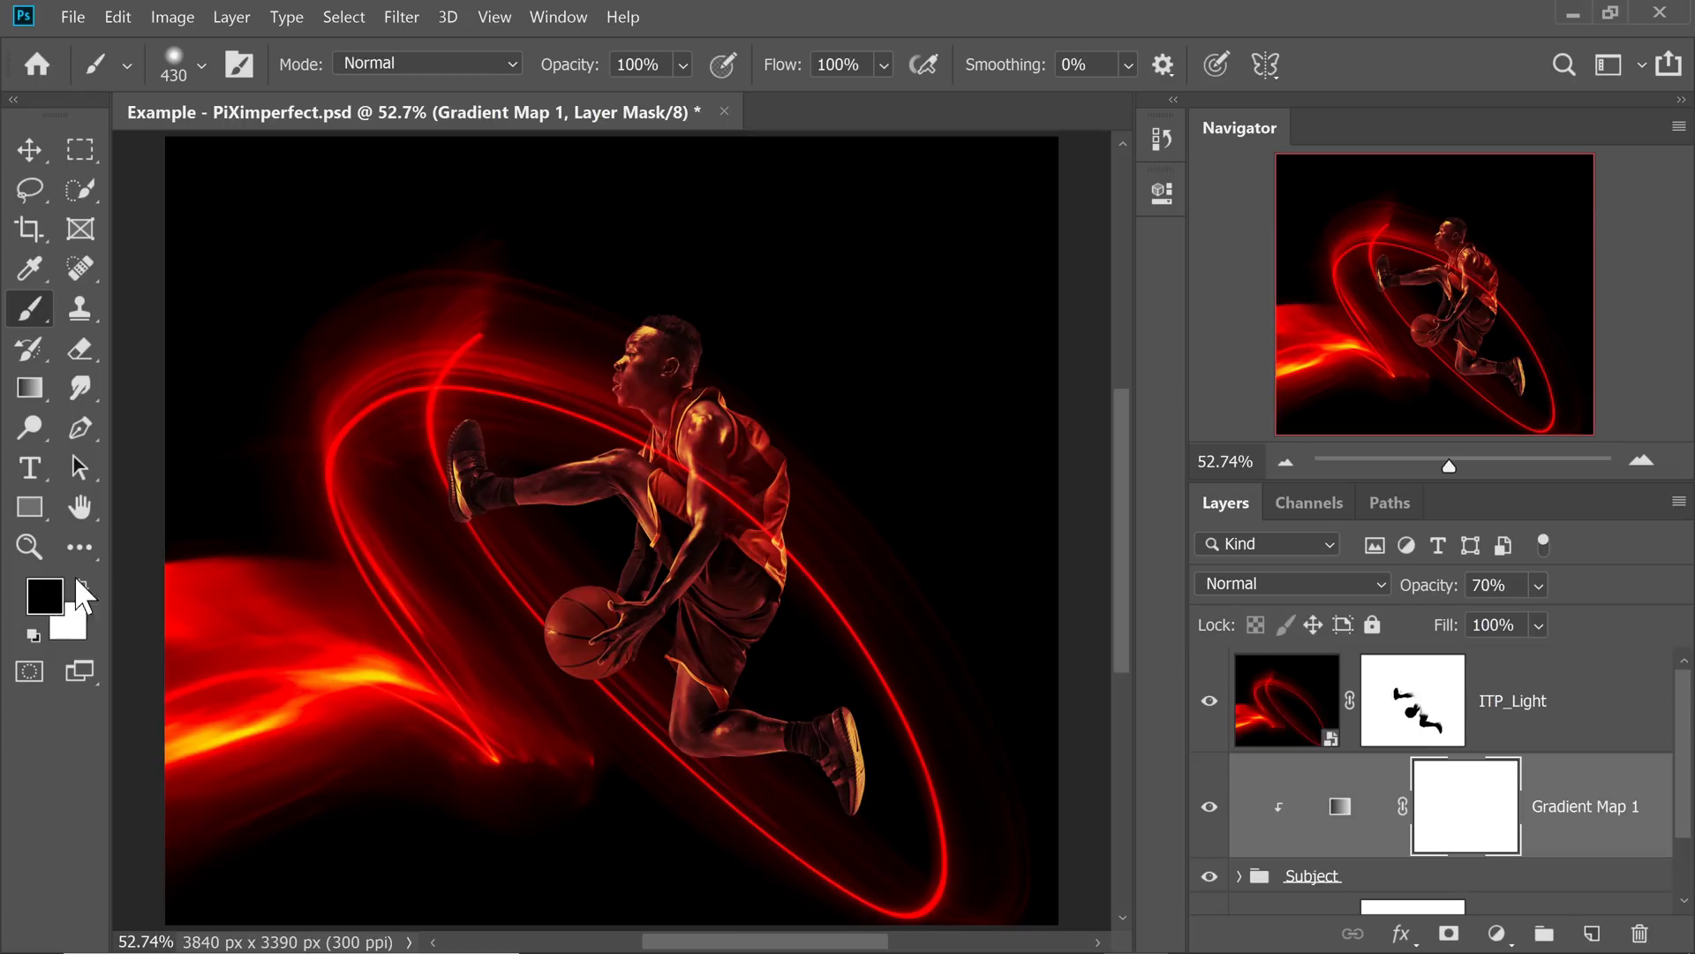
mouse_move(835, 382)
mouse_down()
mouse_move(1165, 424)
mouse_move(953, 384)
mouse_move(1001, 379)
mouse_up()
mouse_move(952, 382)
mouse_down()
mouse_move(987, 382)
mouse_move(949, 385)
mouse_up()
click(887, 369)
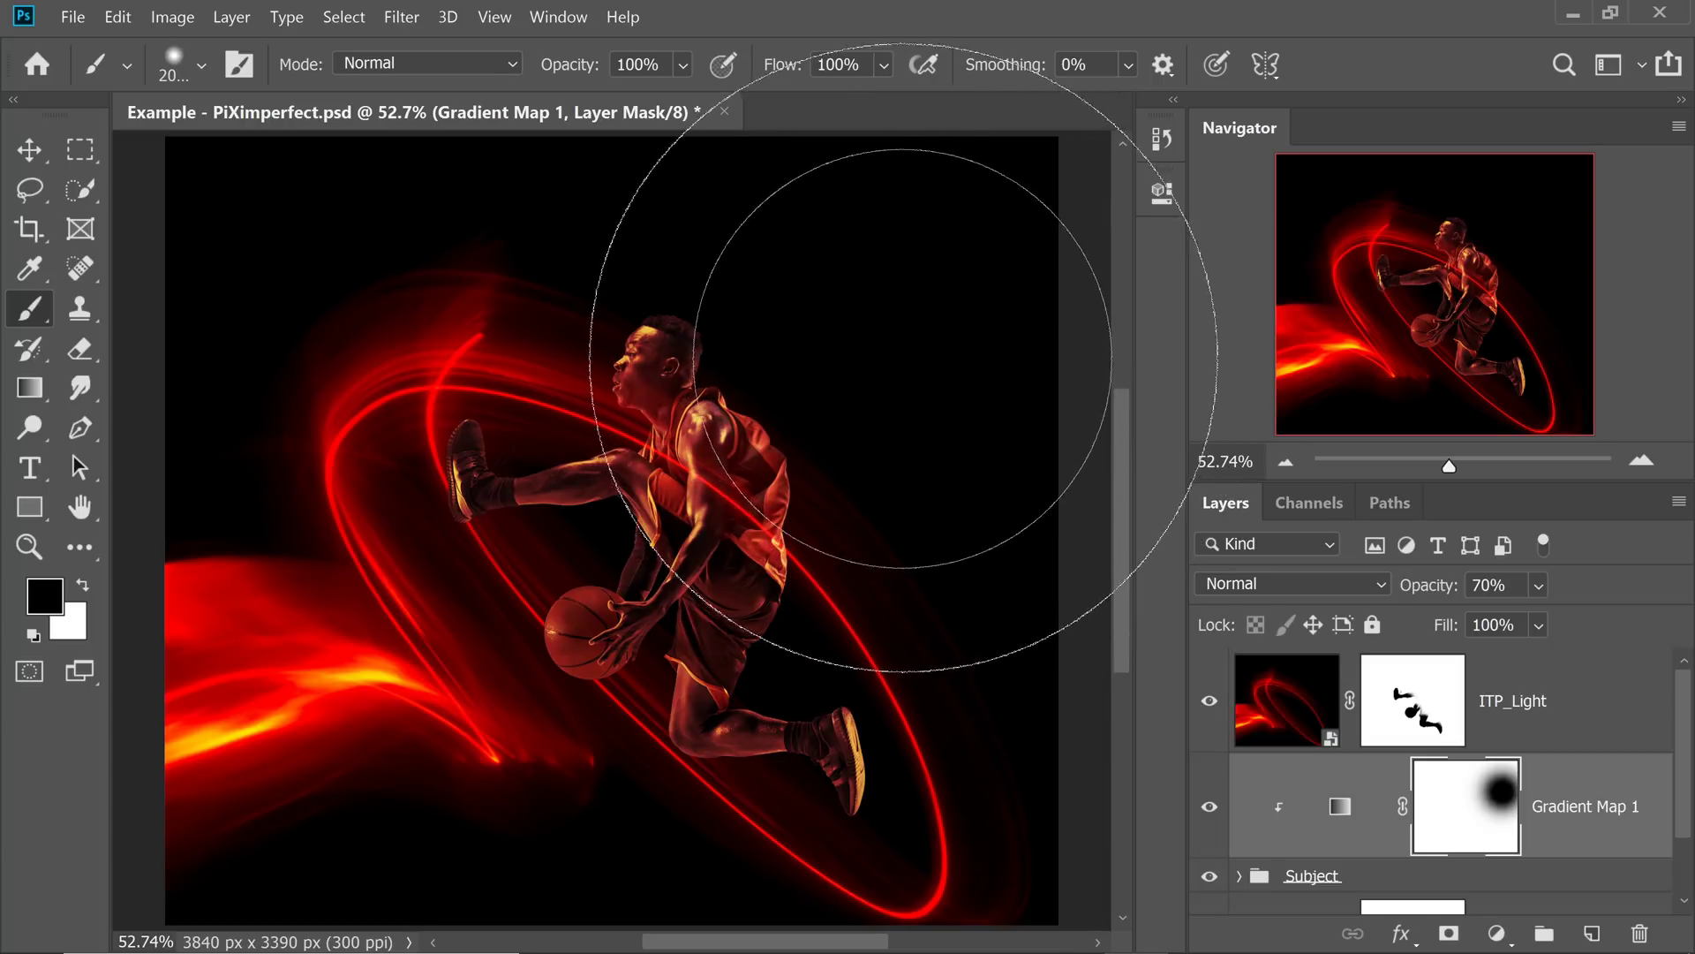
click(970, 528)
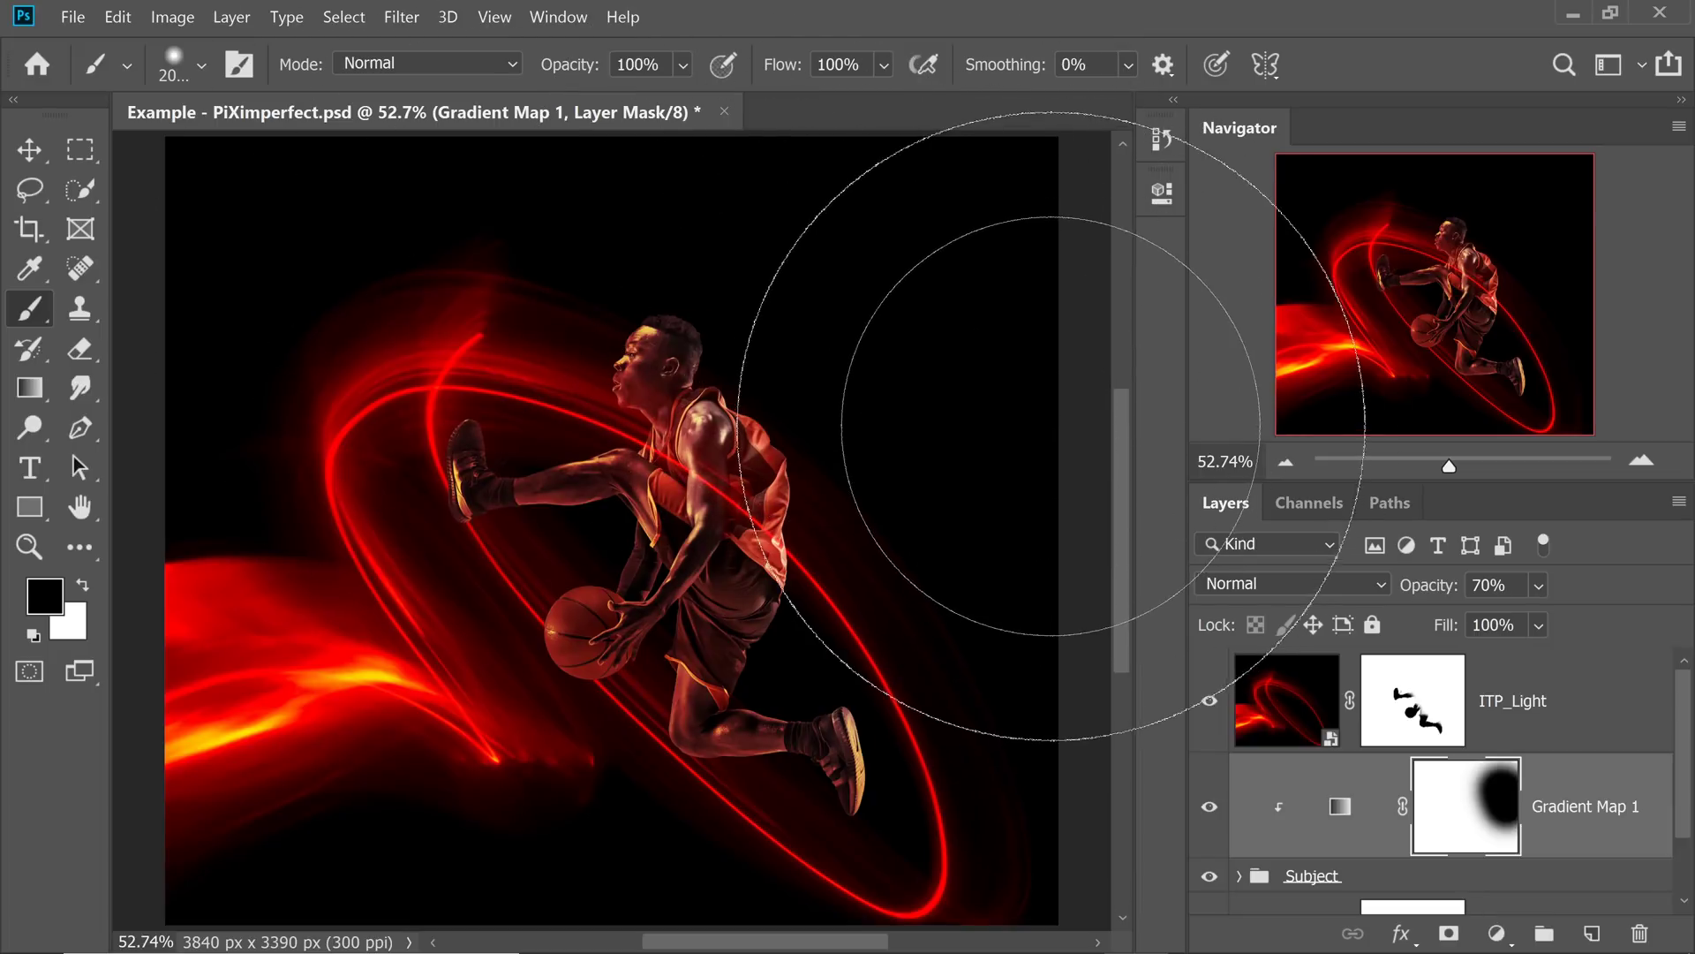
- Add a Curves adjustment above the Gradient Map and replace its mask with a copy of the Gradient Map's mask
click(1503, 941)
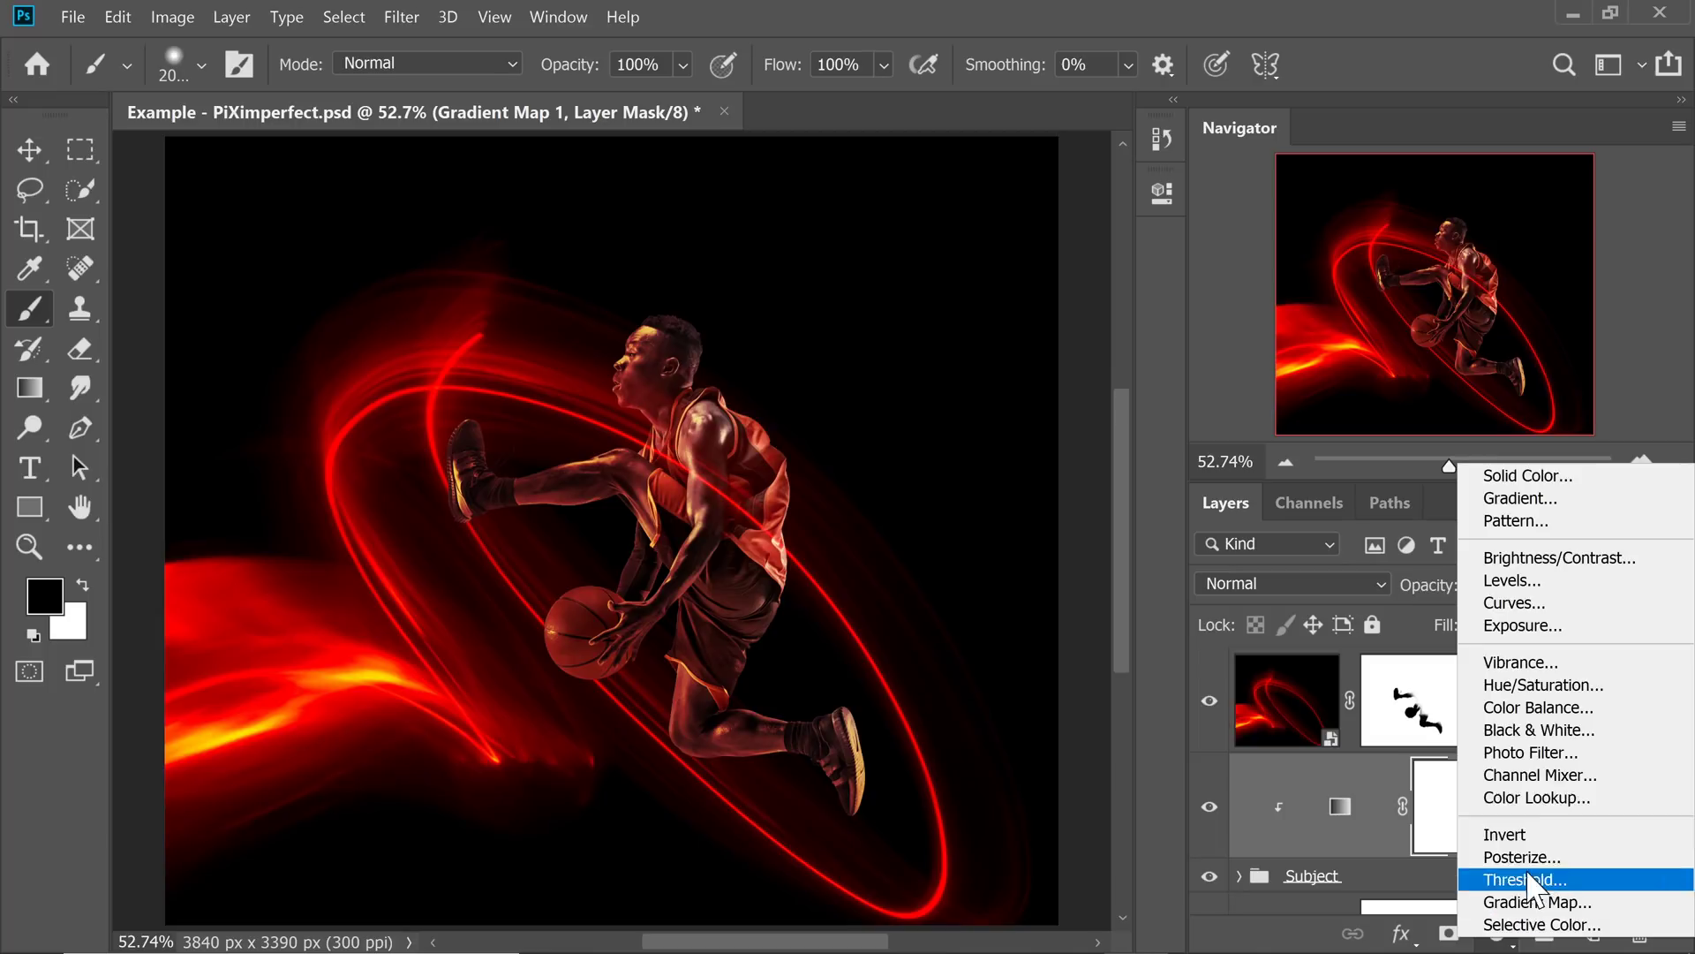
click(1525, 605)
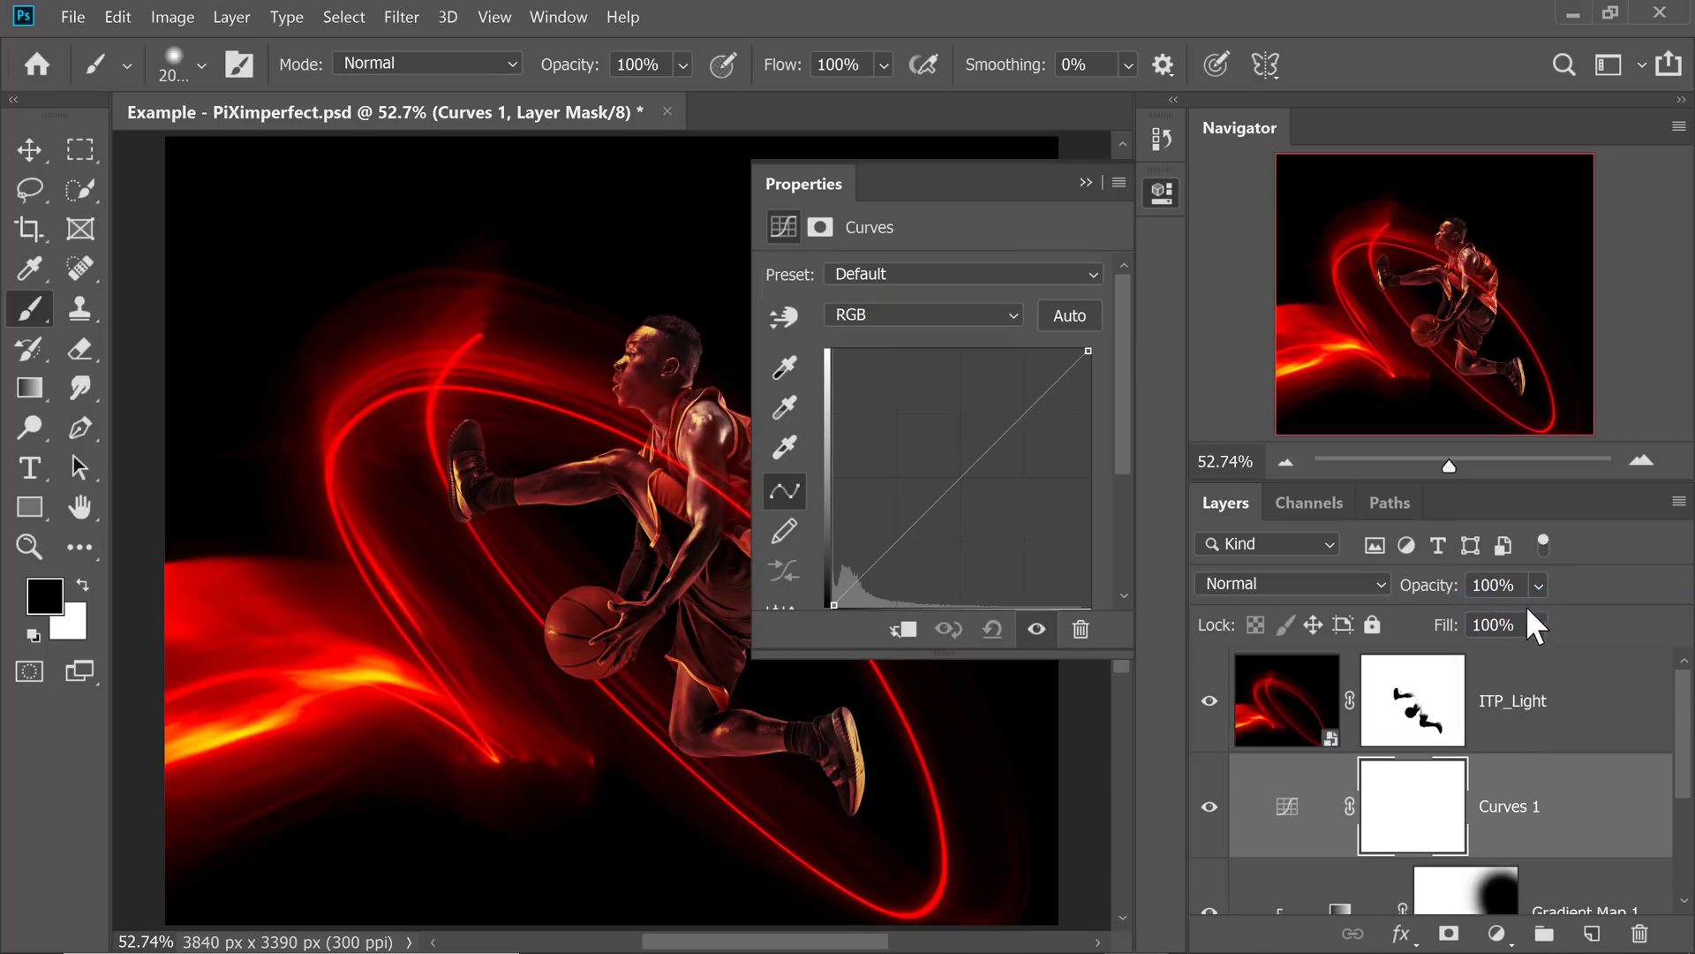
scroll(1687, 768, down, 2)
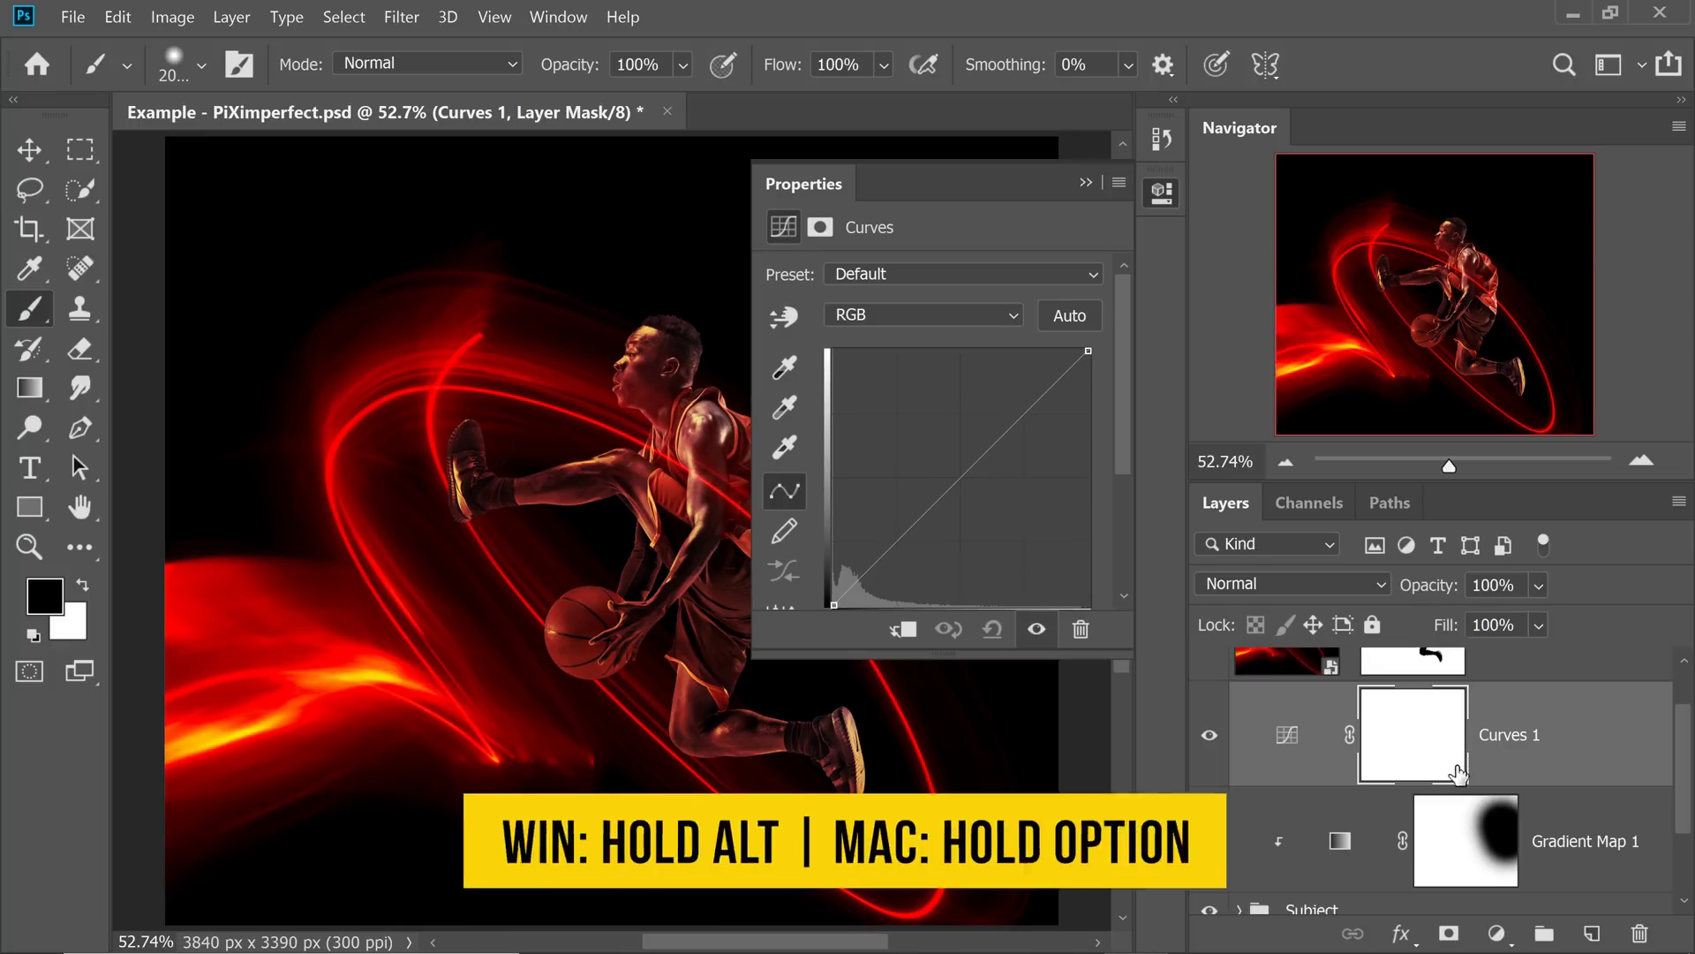
drag(1475, 859, 1400, 760)
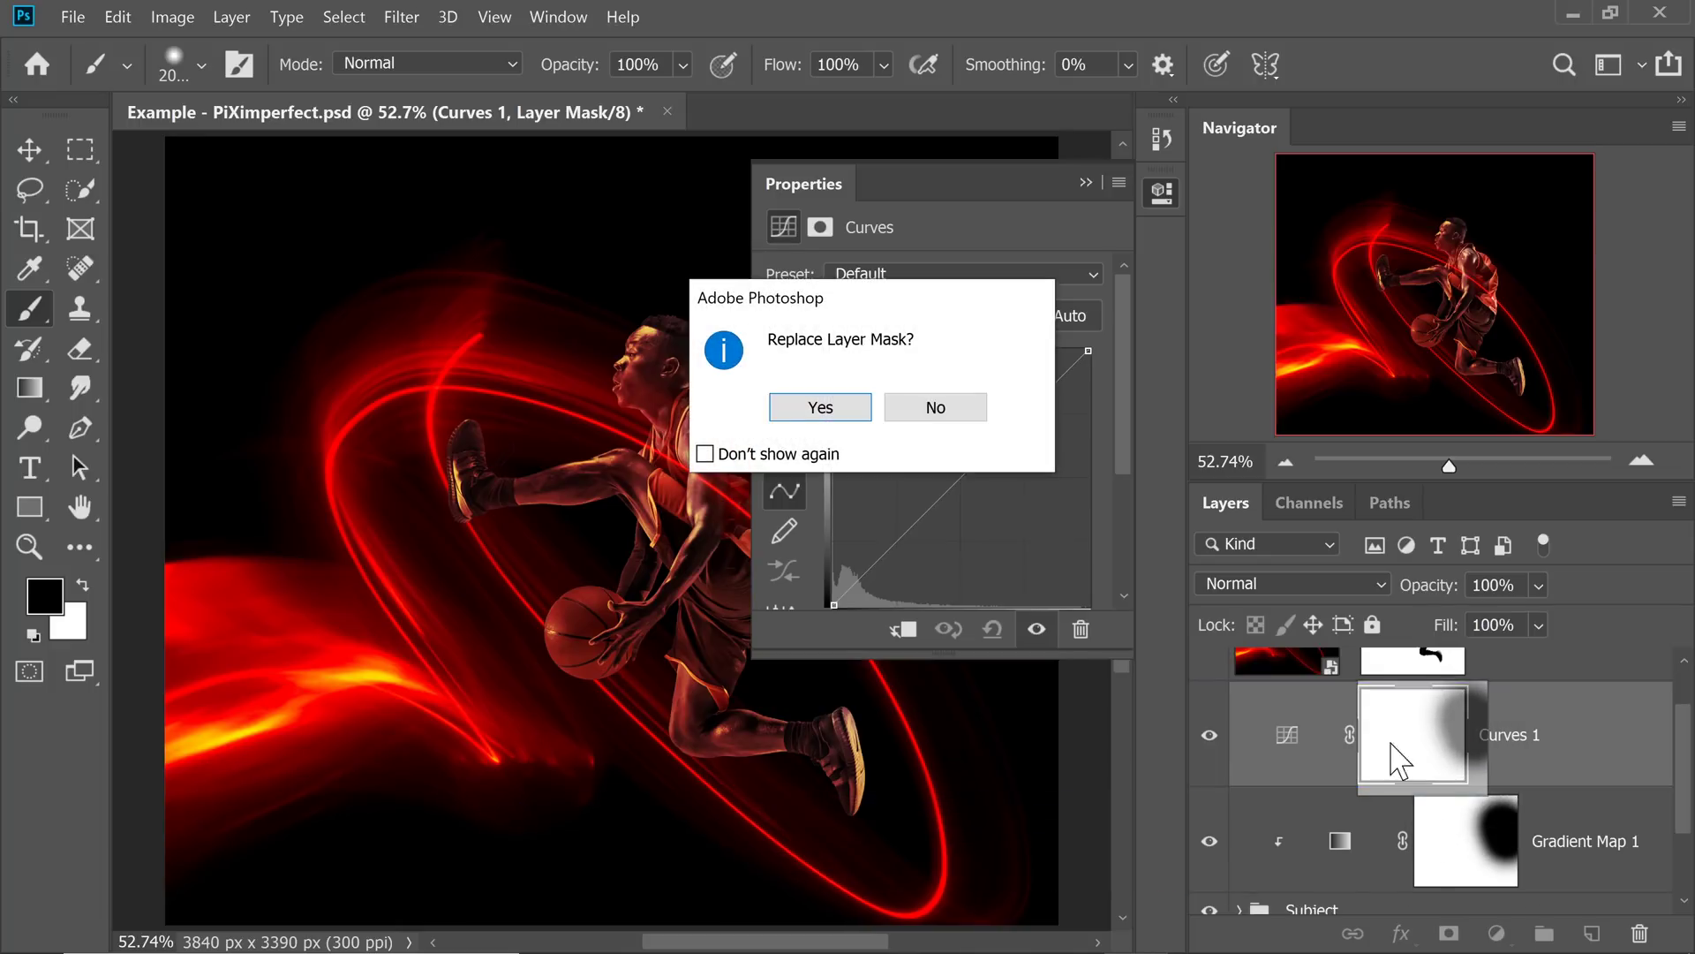
click(837, 411)
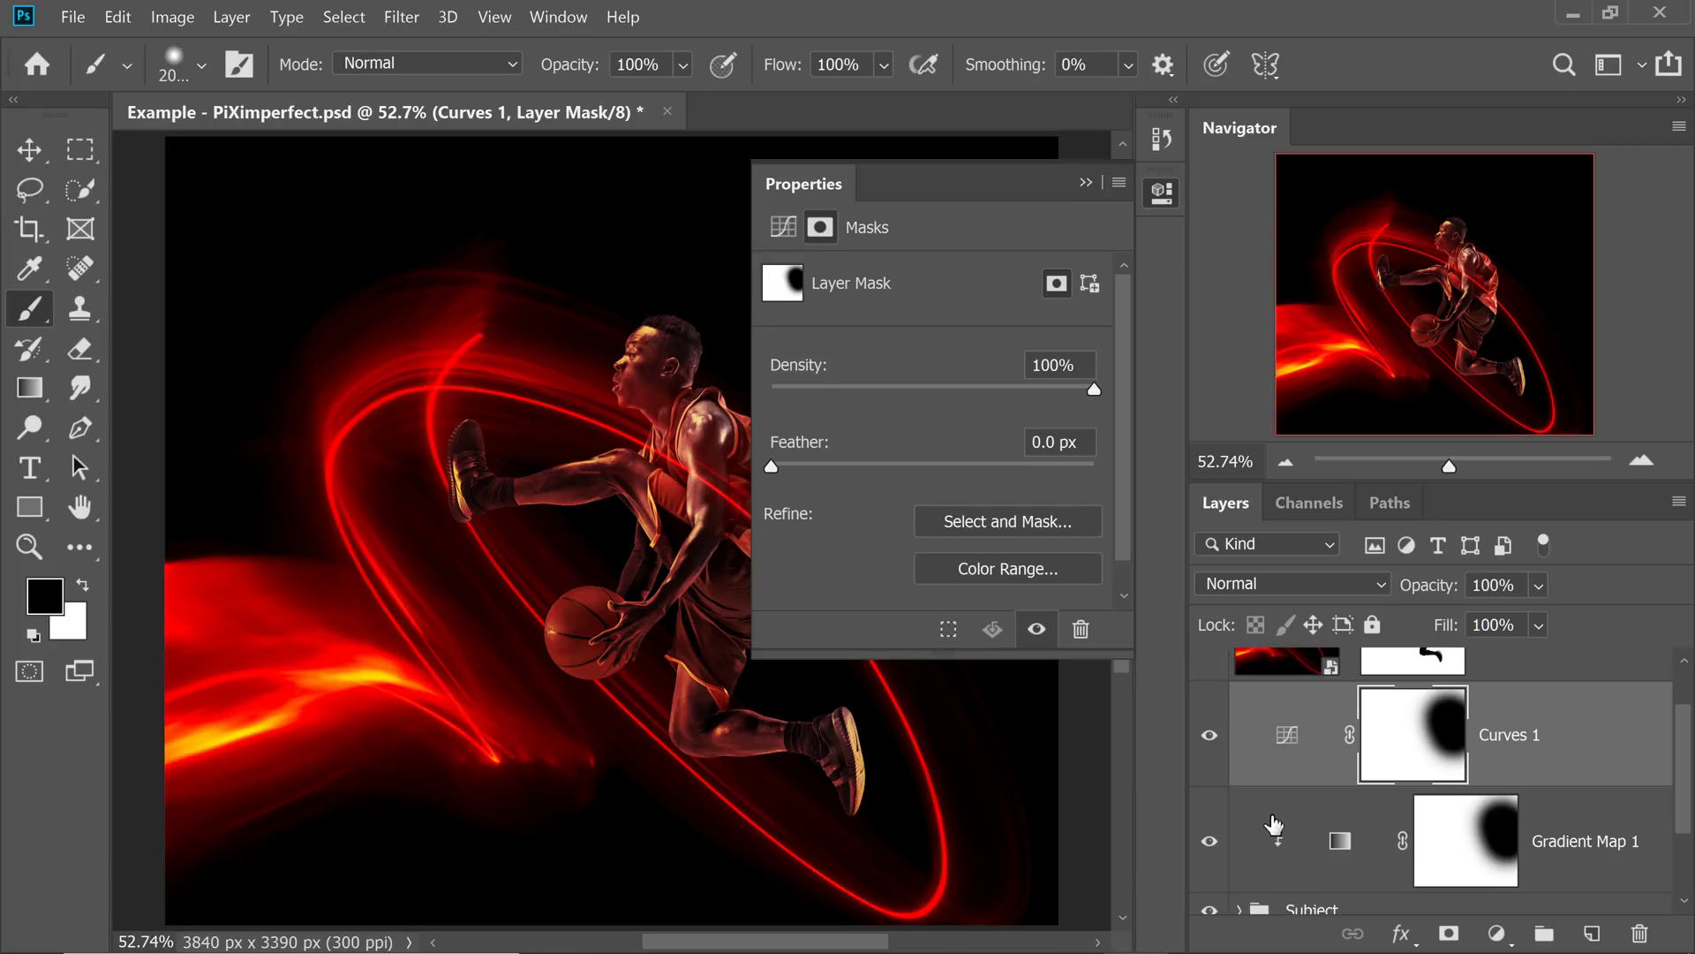
- Clip the Curves adjustment to the Subject group and pull the middle of its RGB curve down to darken the player
click(1305, 735)
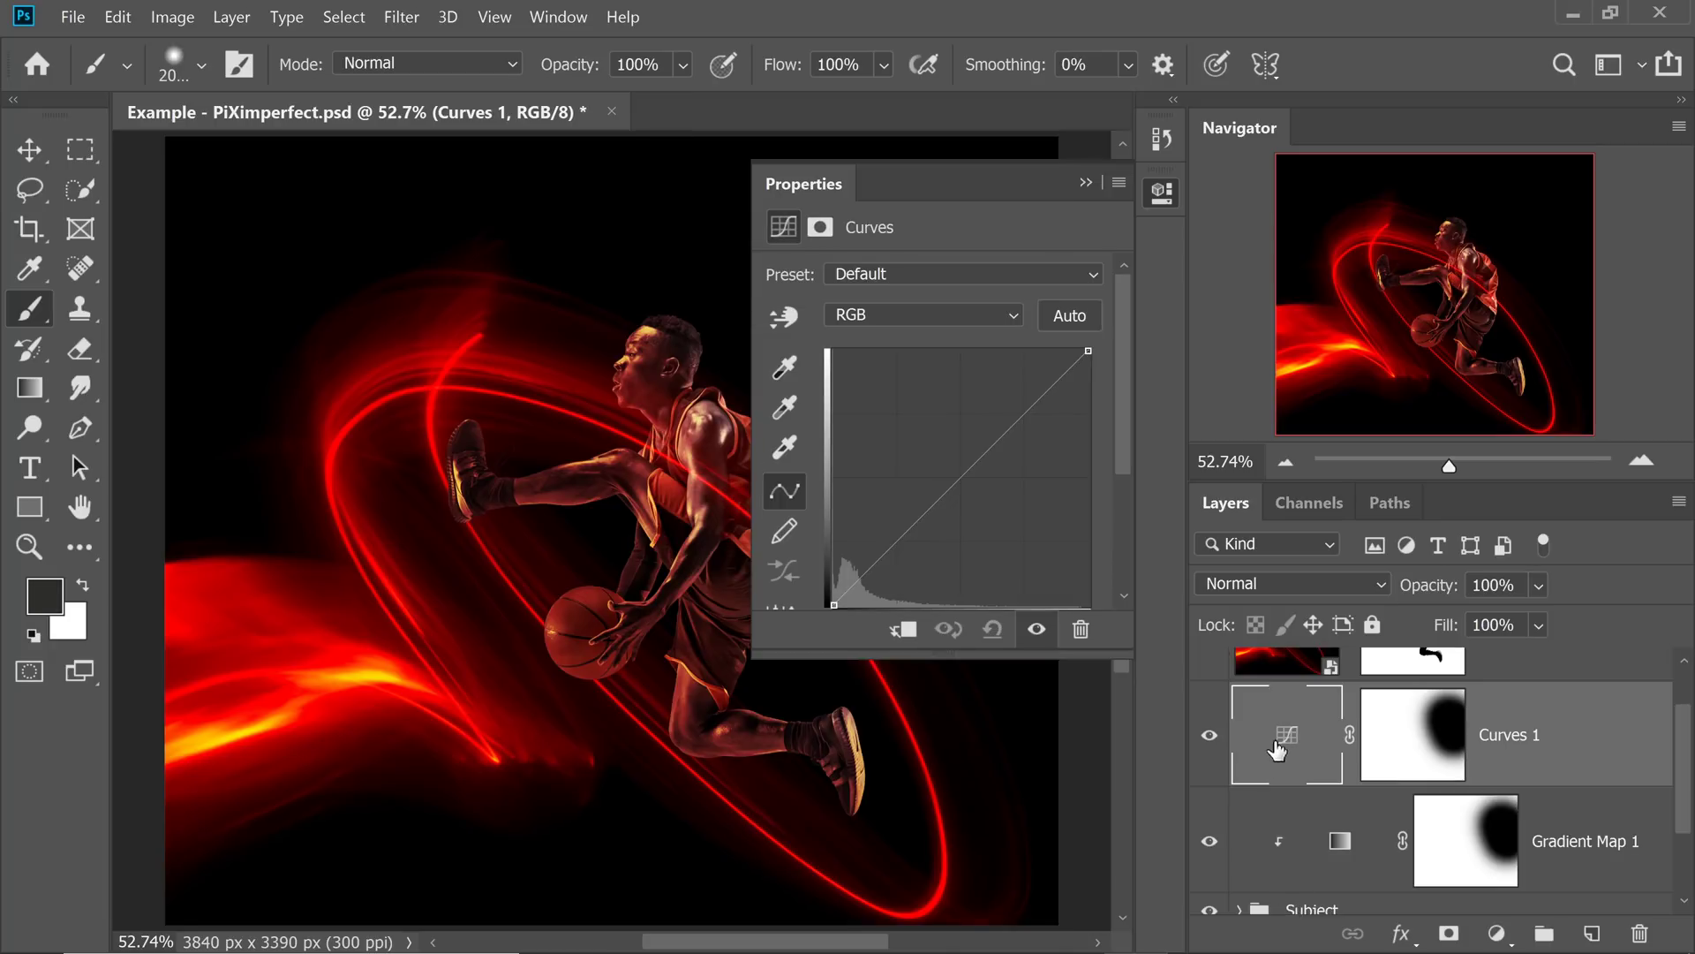
click(902, 629)
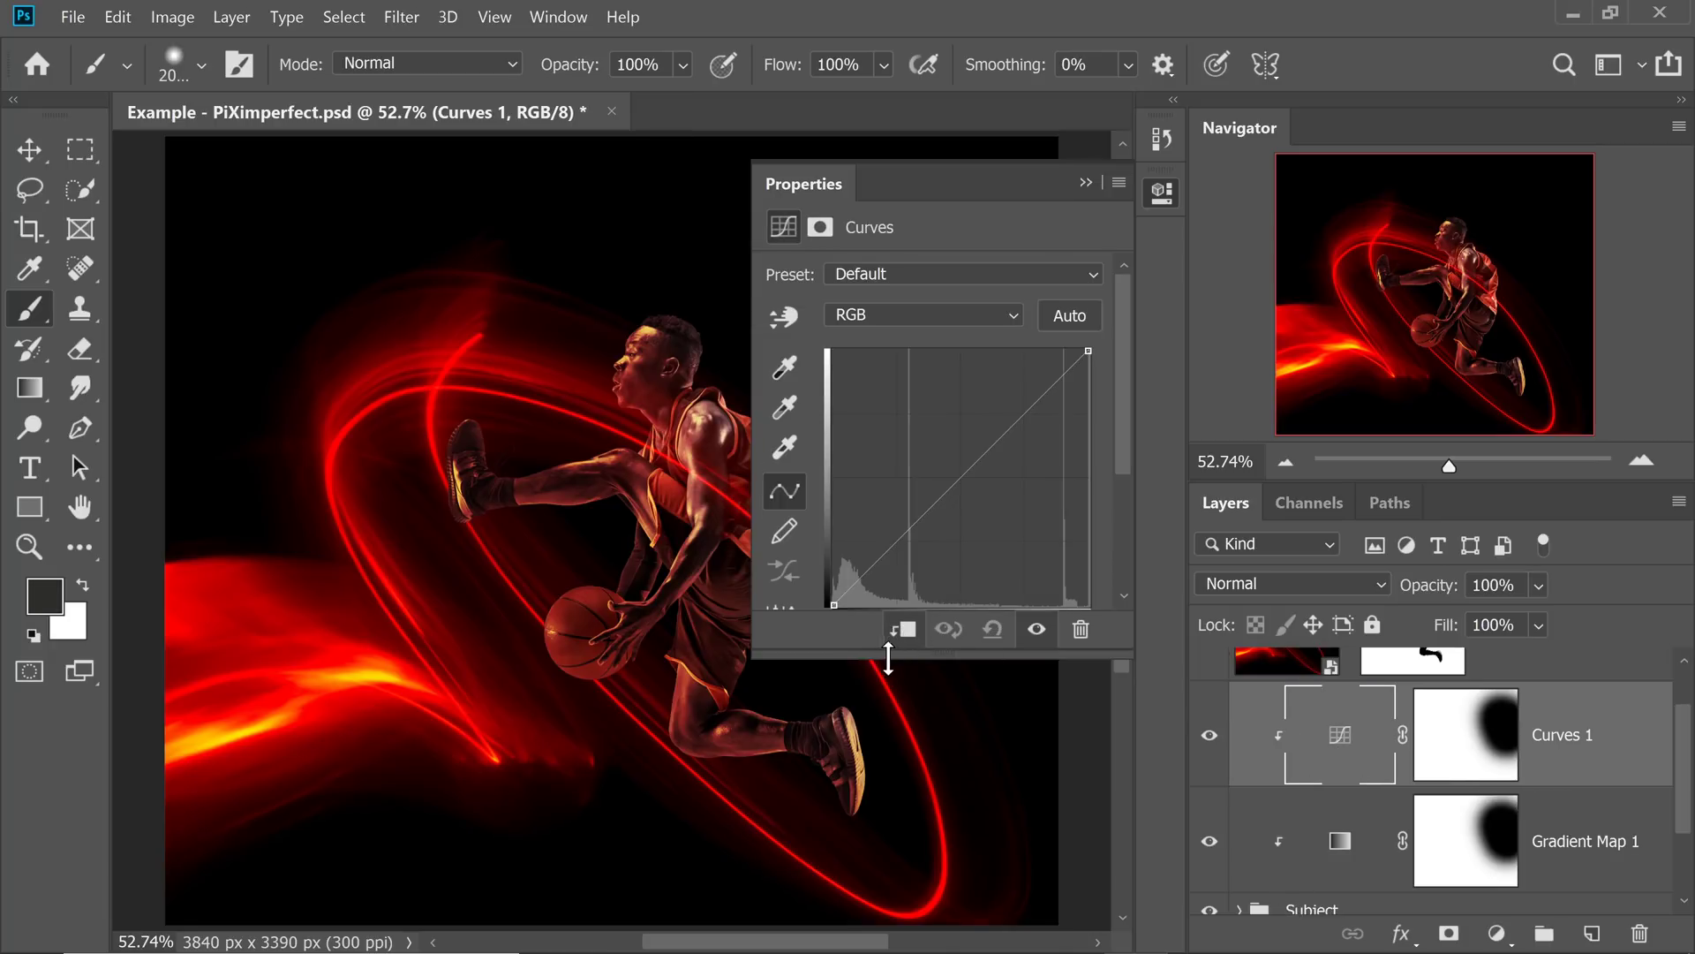
scroll(568, 568, down, 3)
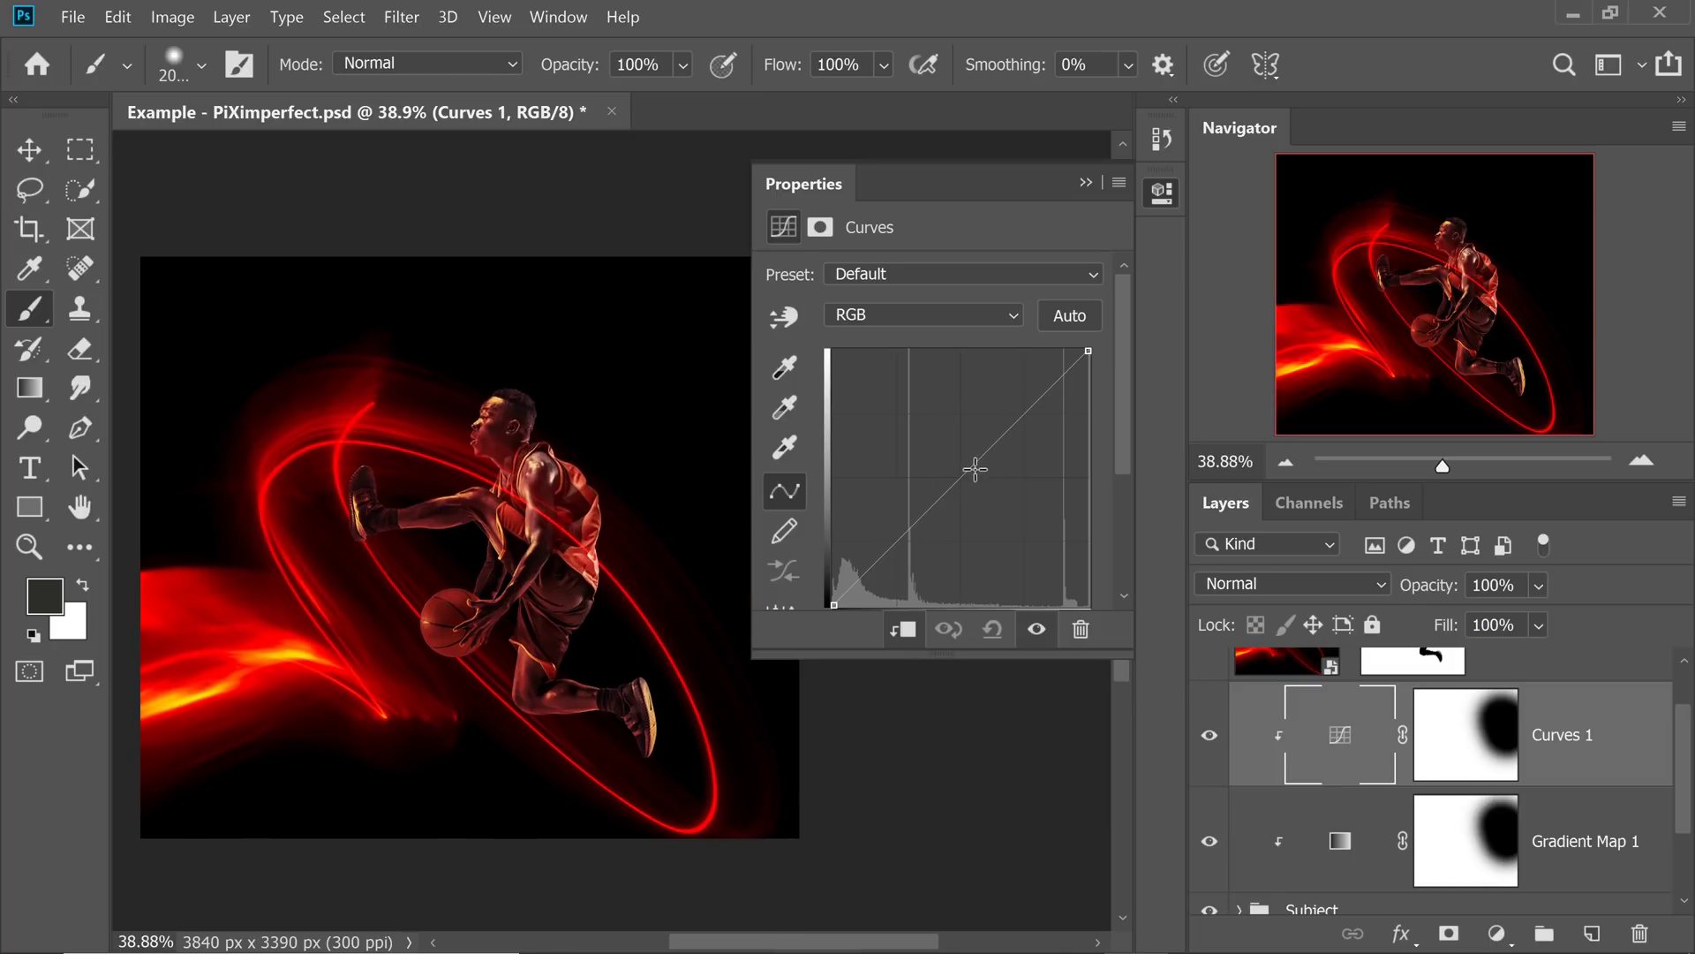
drag(976, 462, 1010, 498)
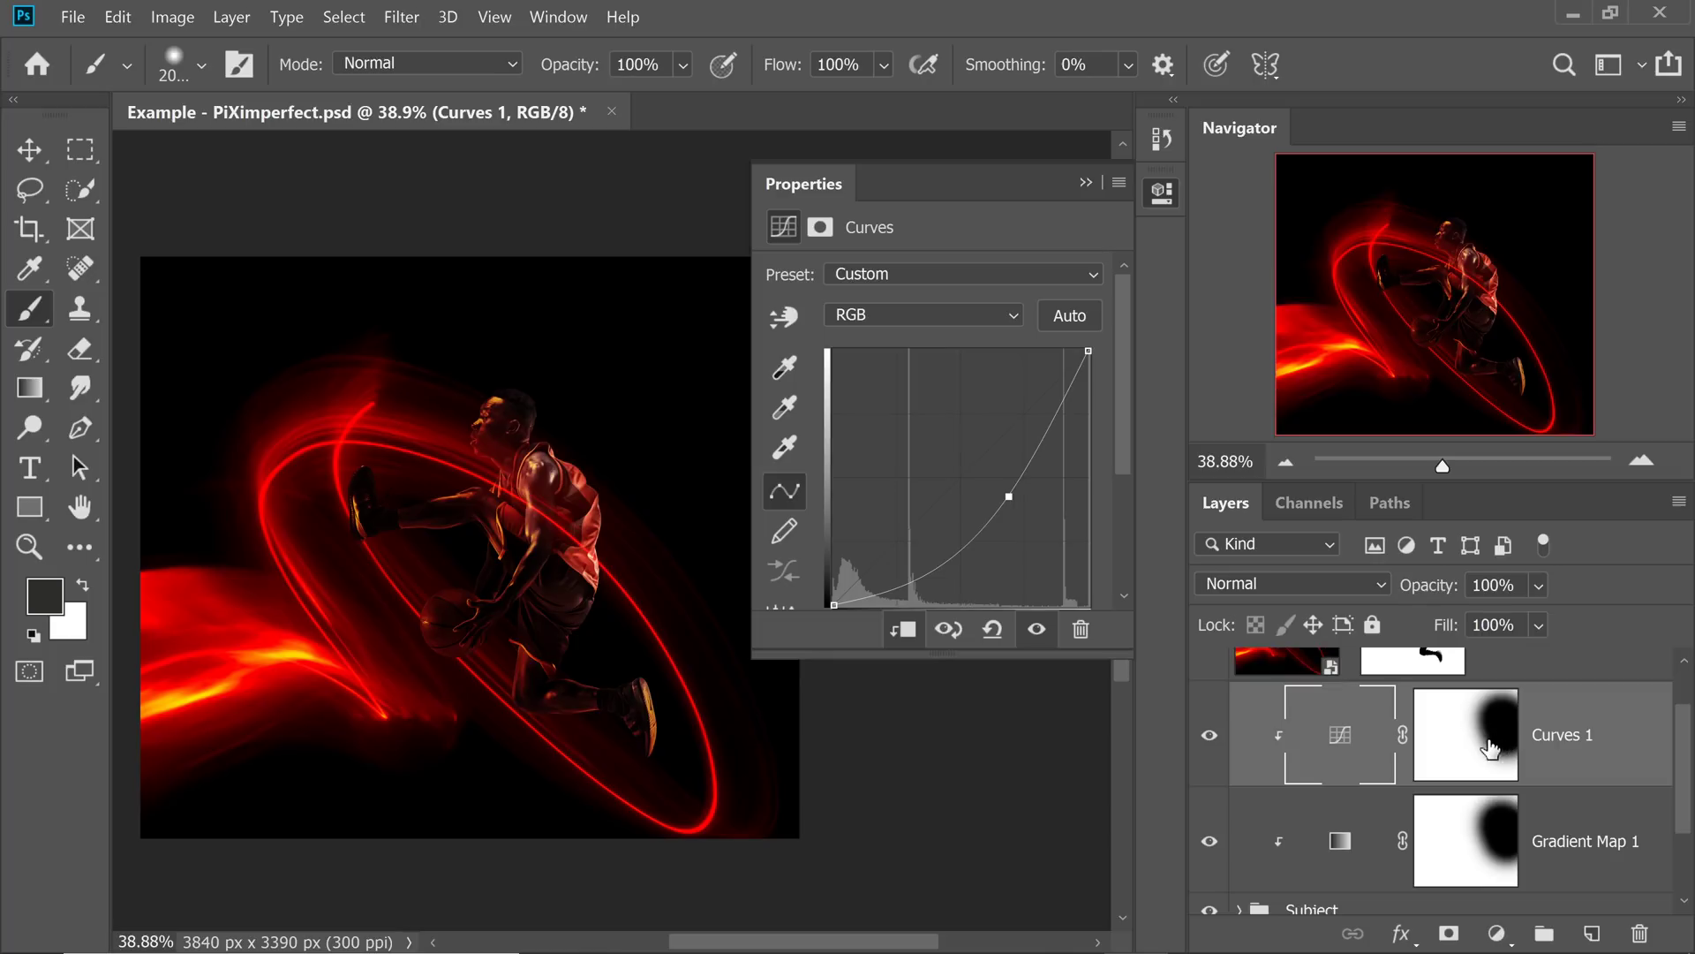
- Invert the Curves 1 layer mask so the darkening affects only the player's back, away from the light
click(1492, 746)
click(1340, 735)
click(1484, 760)
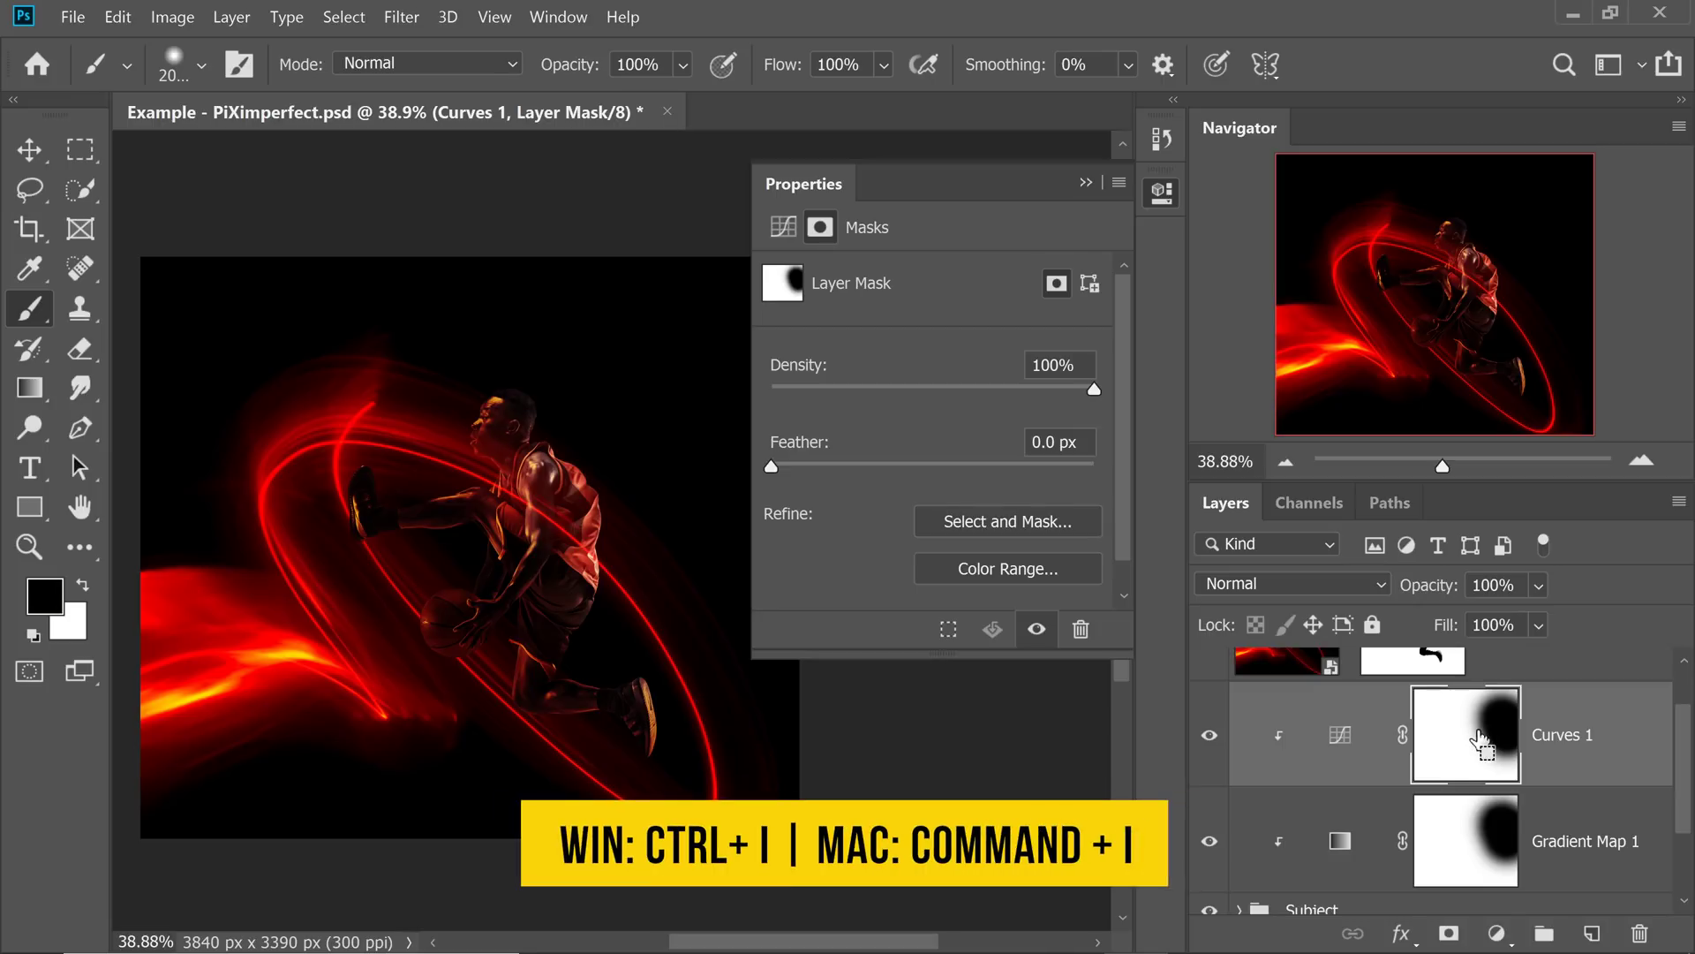
key(ctrl+i)
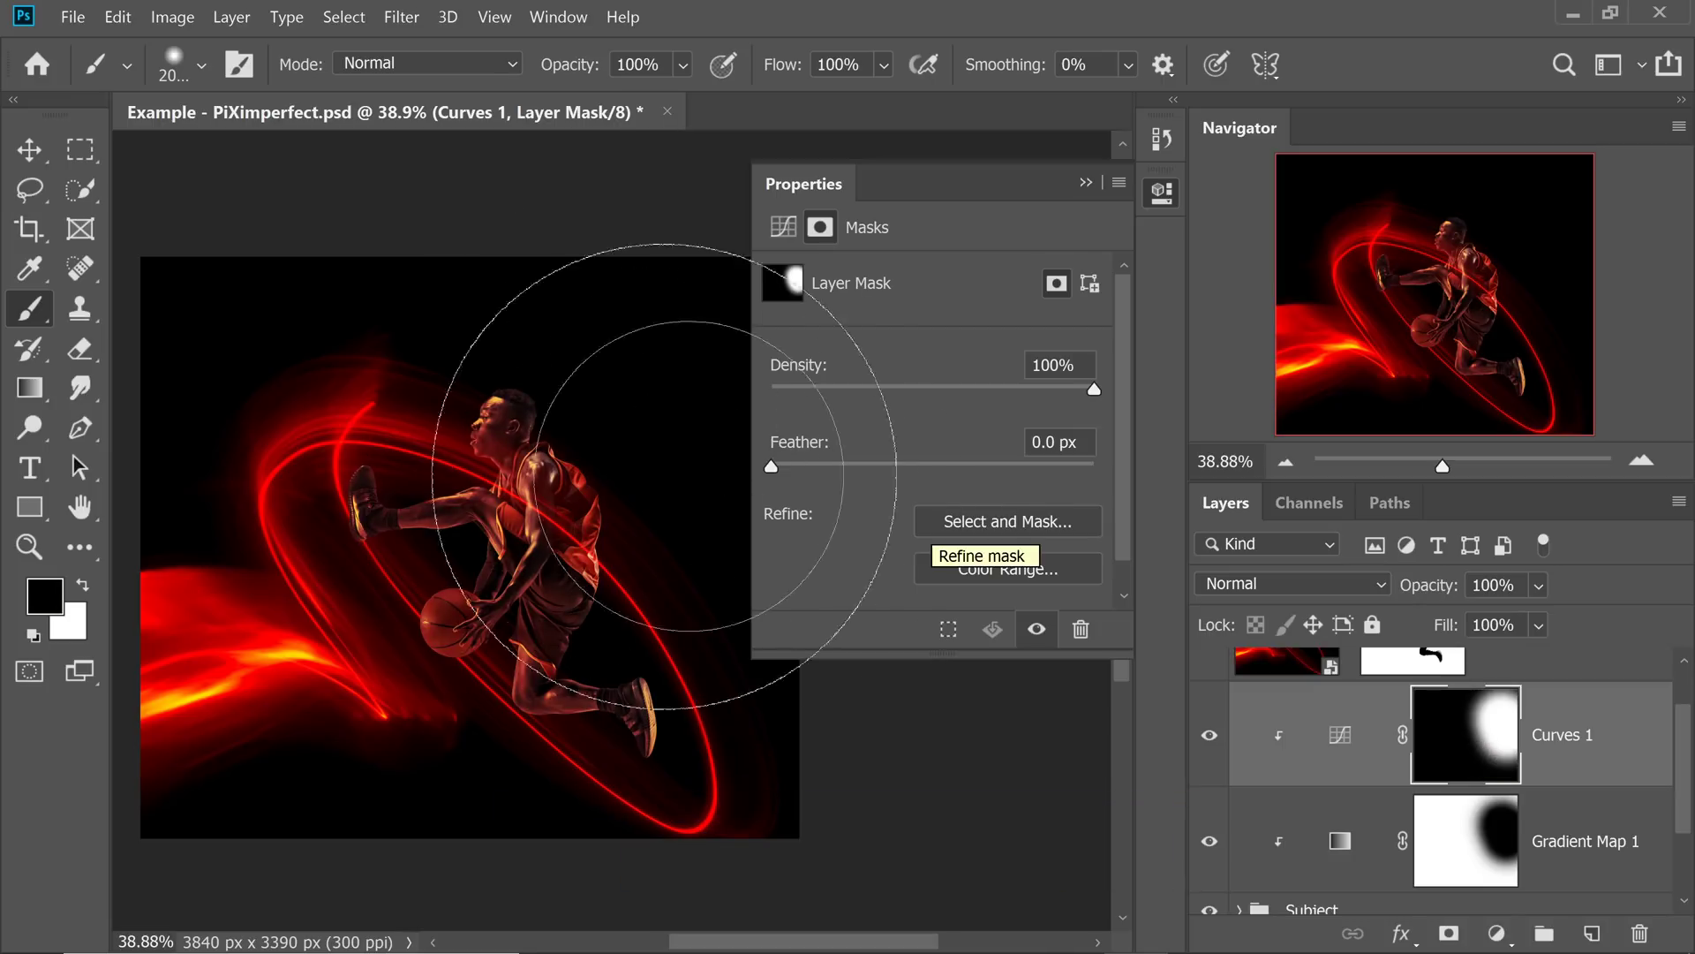
- Darken the player's back further by lowering the white point and the midpoint of the Curves 1 RGB curve
click(1340, 735)
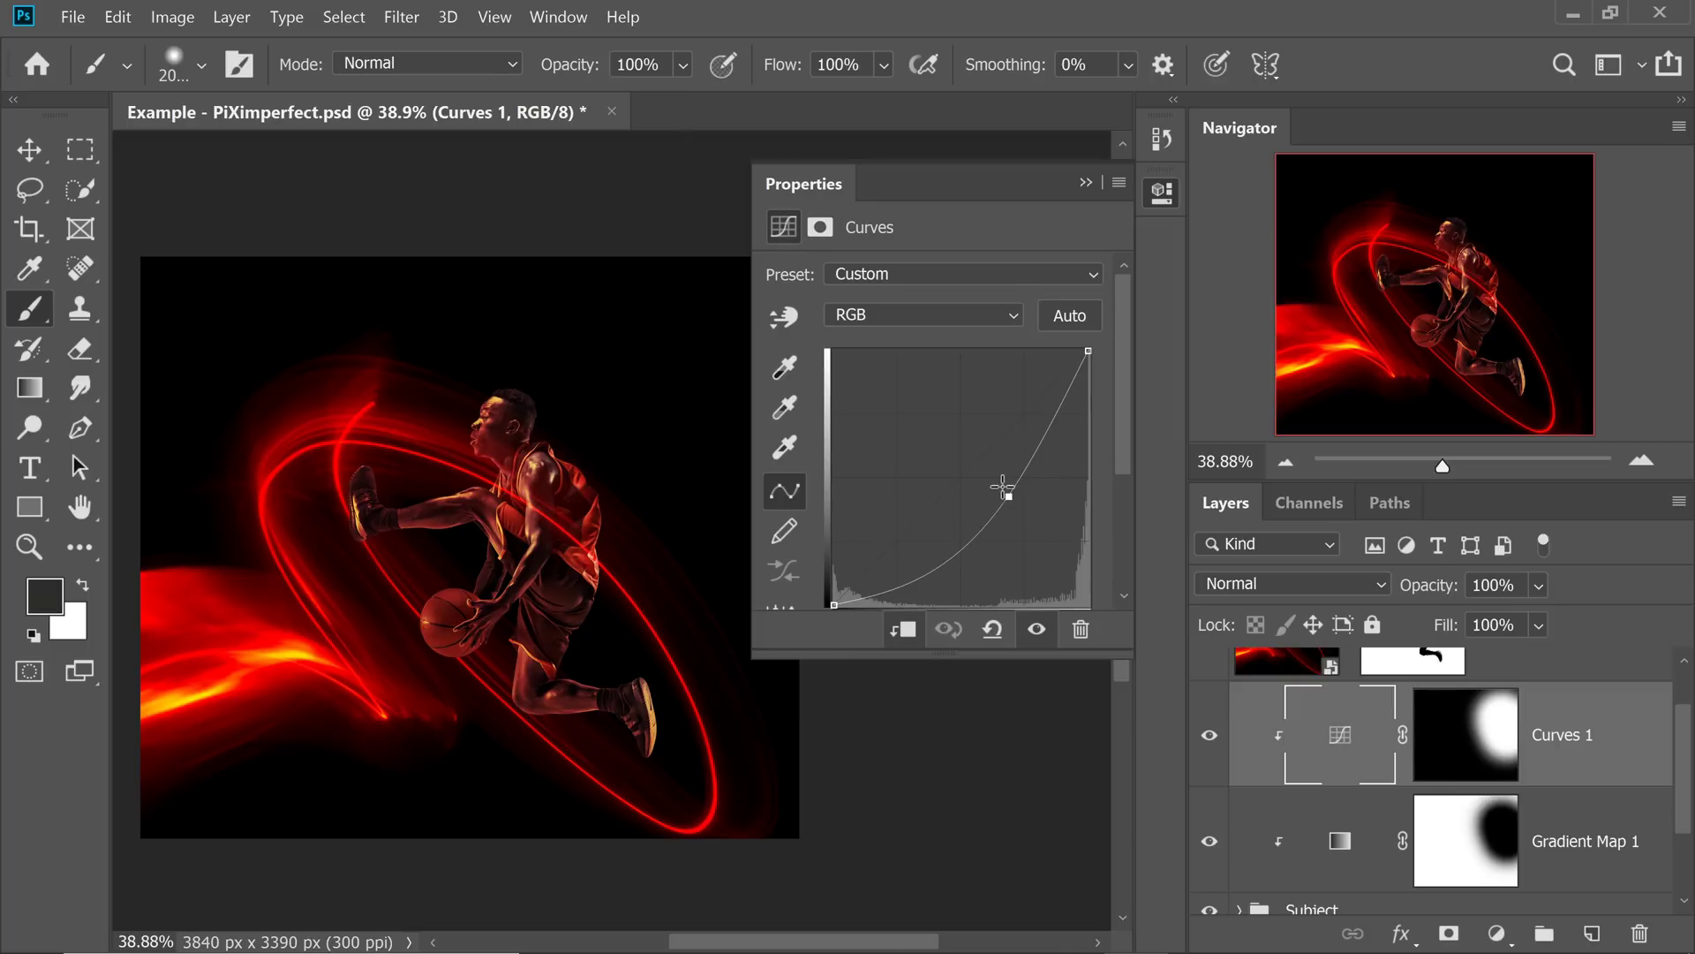
drag(1003, 485, 1027, 500)
drag(1088, 351, 1088, 409)
drag(1026, 501, 1031, 504)
drag(1089, 409, 1088, 425)
mouse_move(1033, 507)
mouse_down()
mouse_move(1045, 516)
mouse_move(1025, 521)
mouse_up()
click(1086, 182)
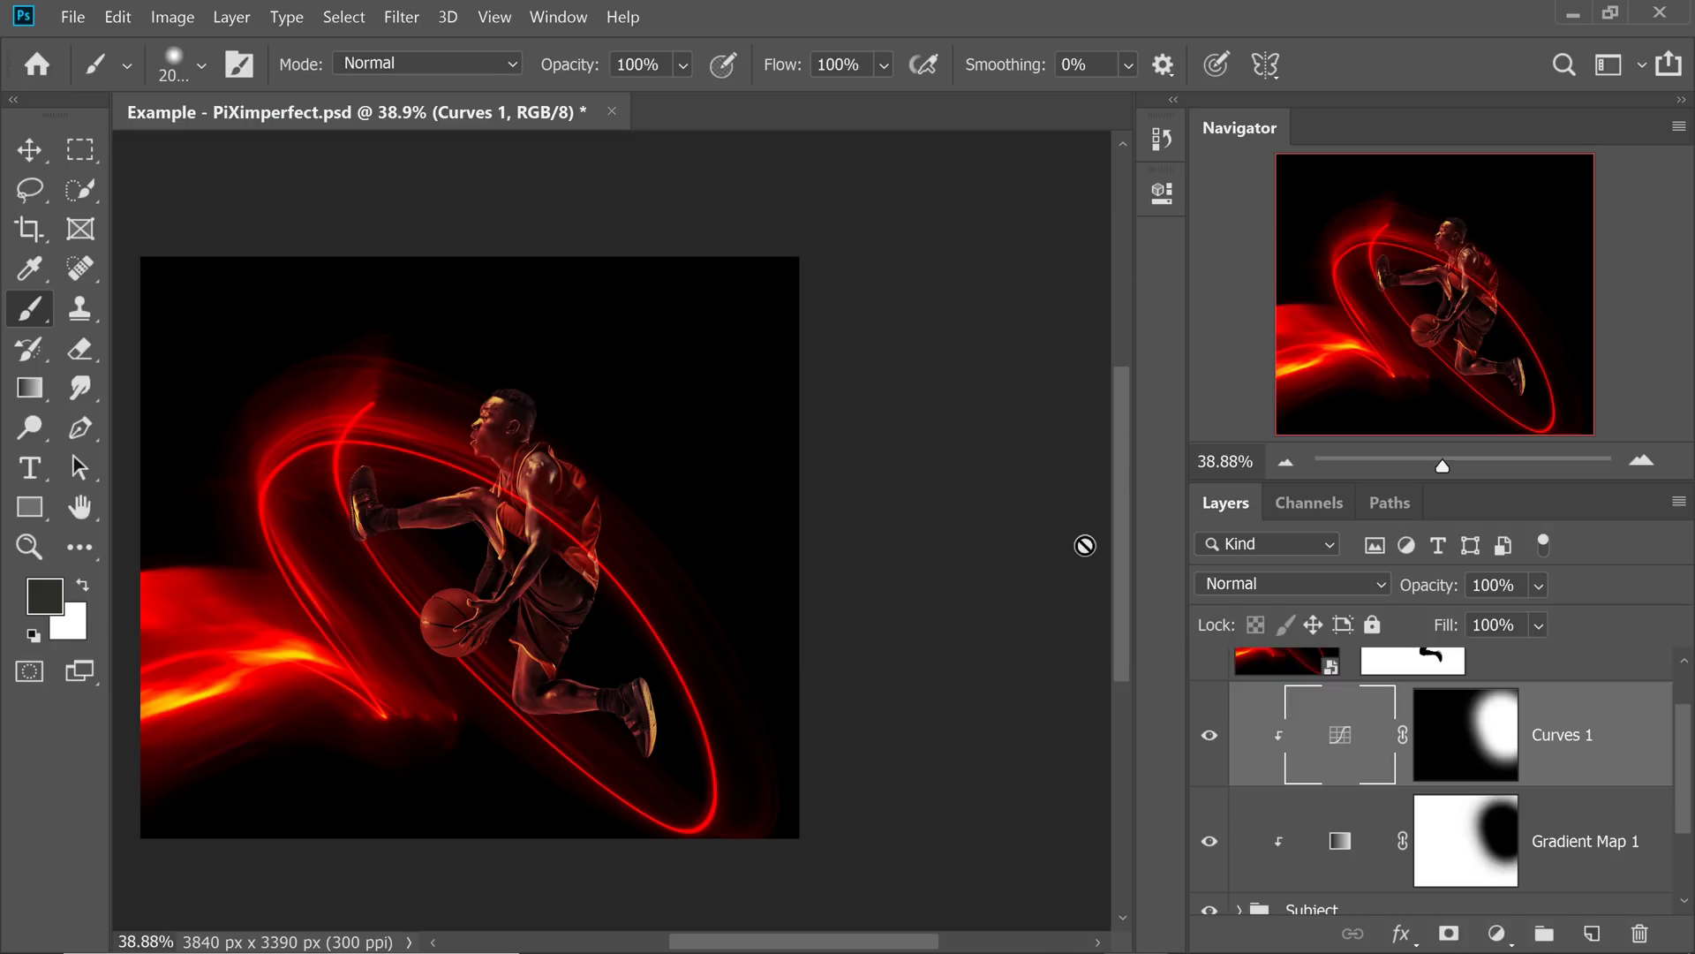
- Compare the whole composite with the Curves 1 darkening hidden and shown
key(ctrl+0)
click(1212, 742)
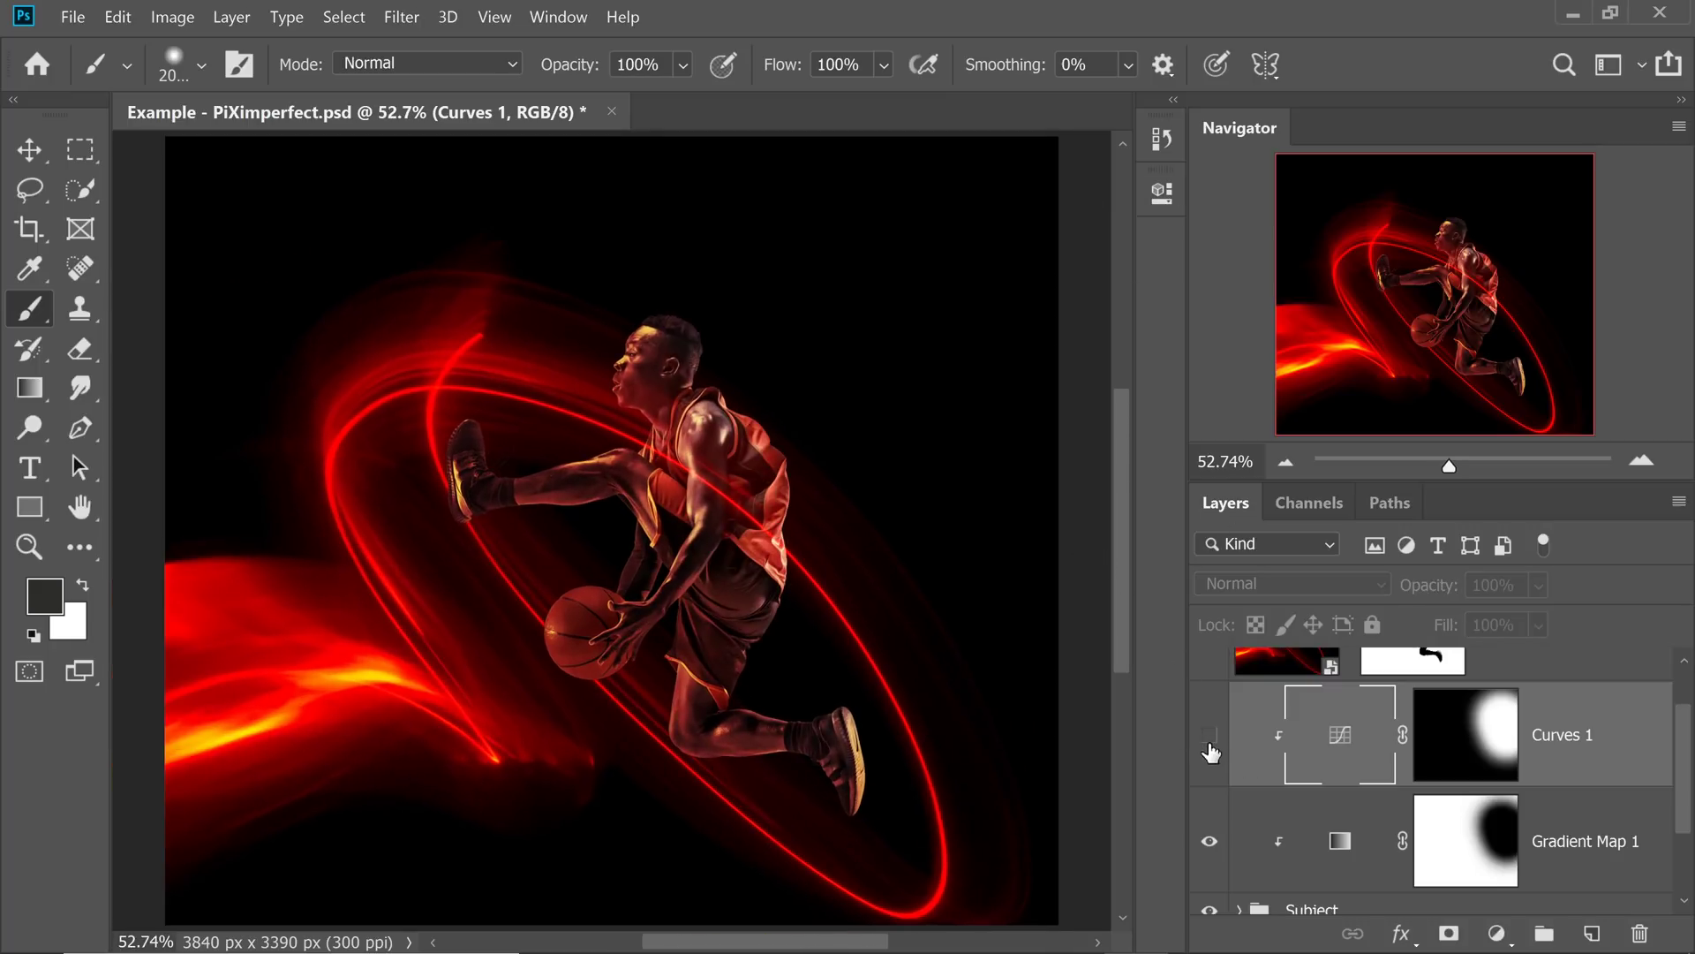
drag(792, 565, 830, 611)
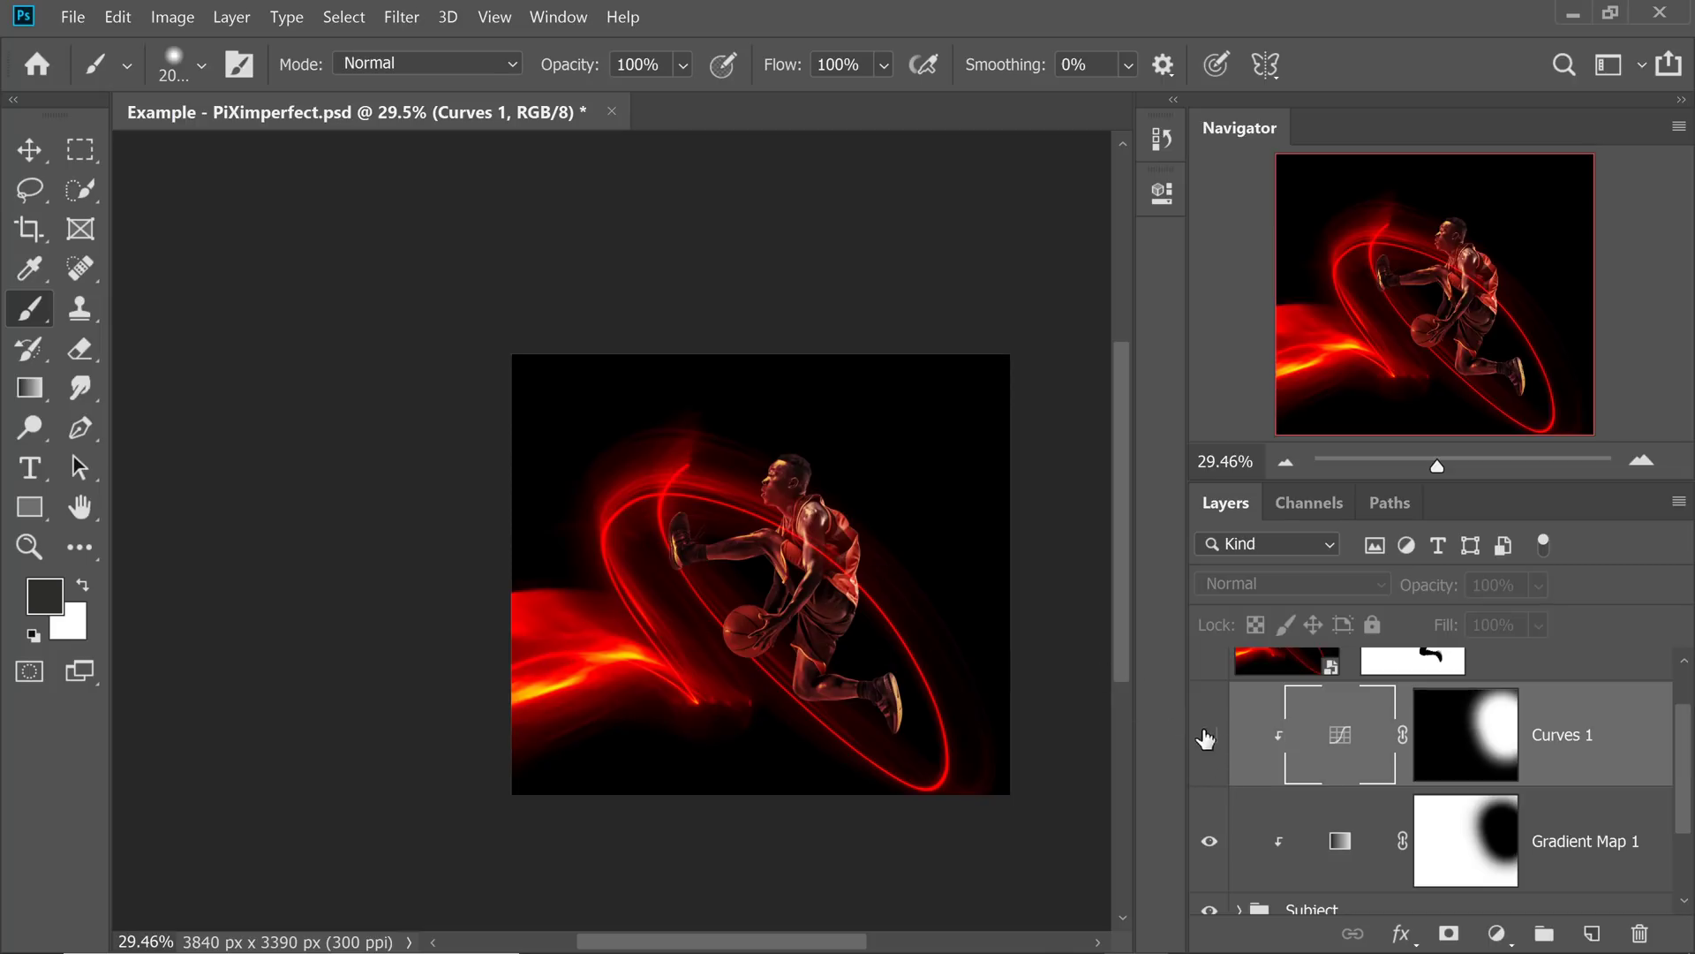
click(1214, 745)
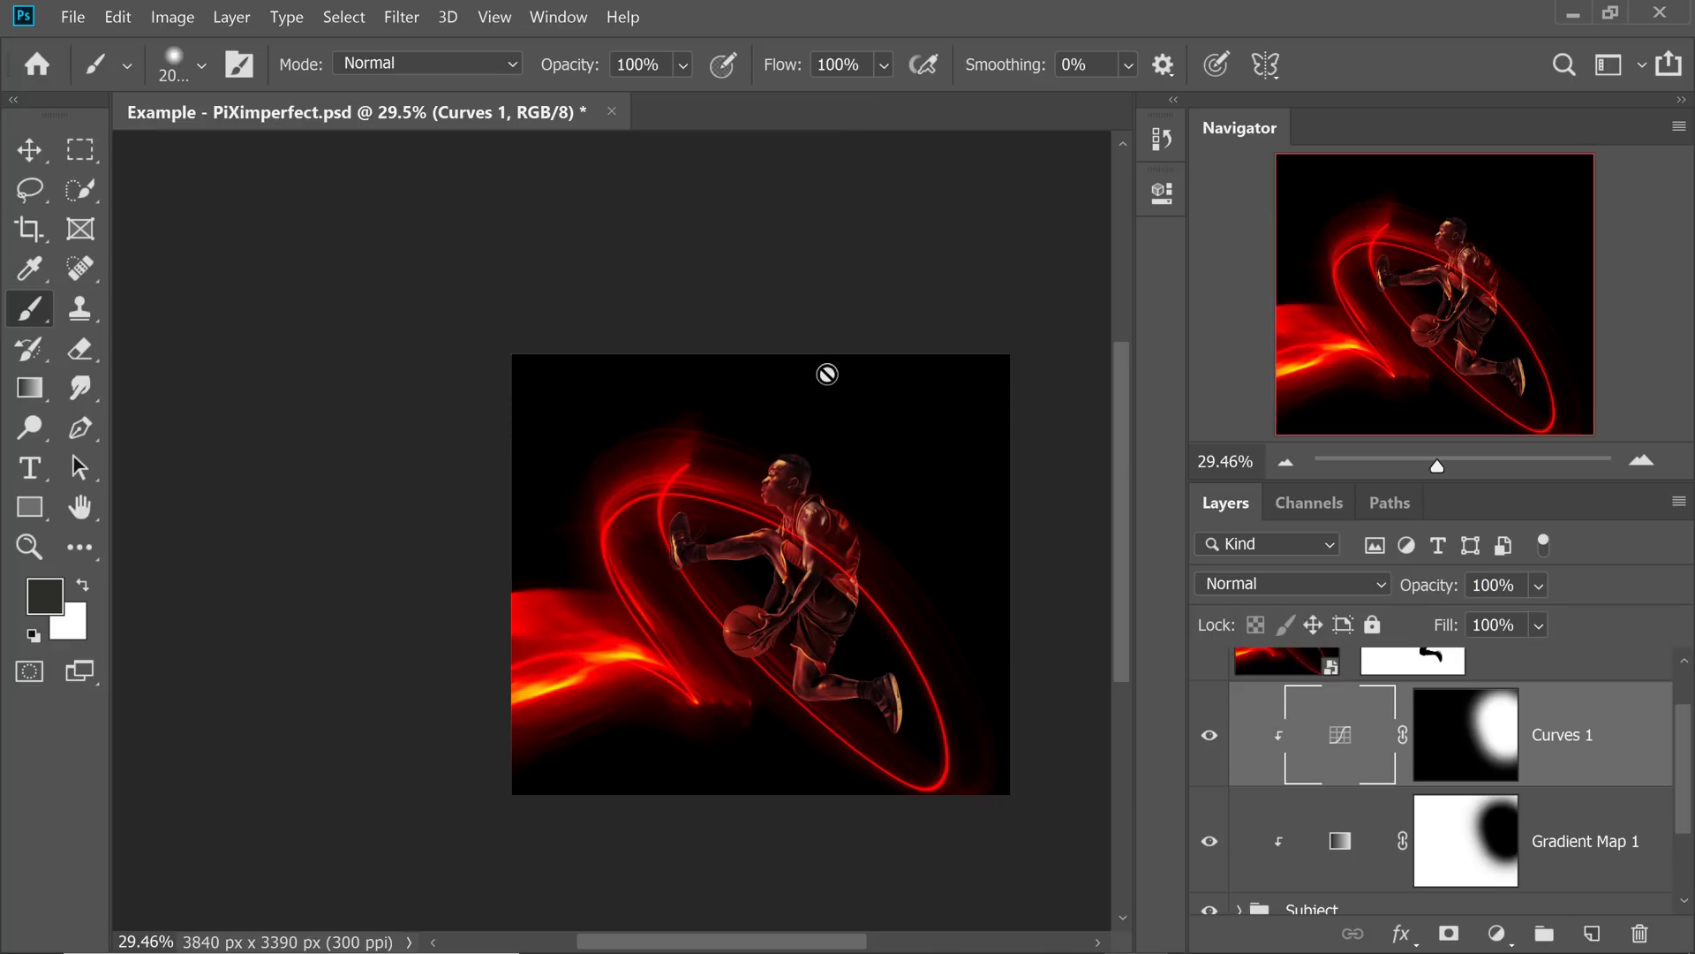
key(ctrl+0)
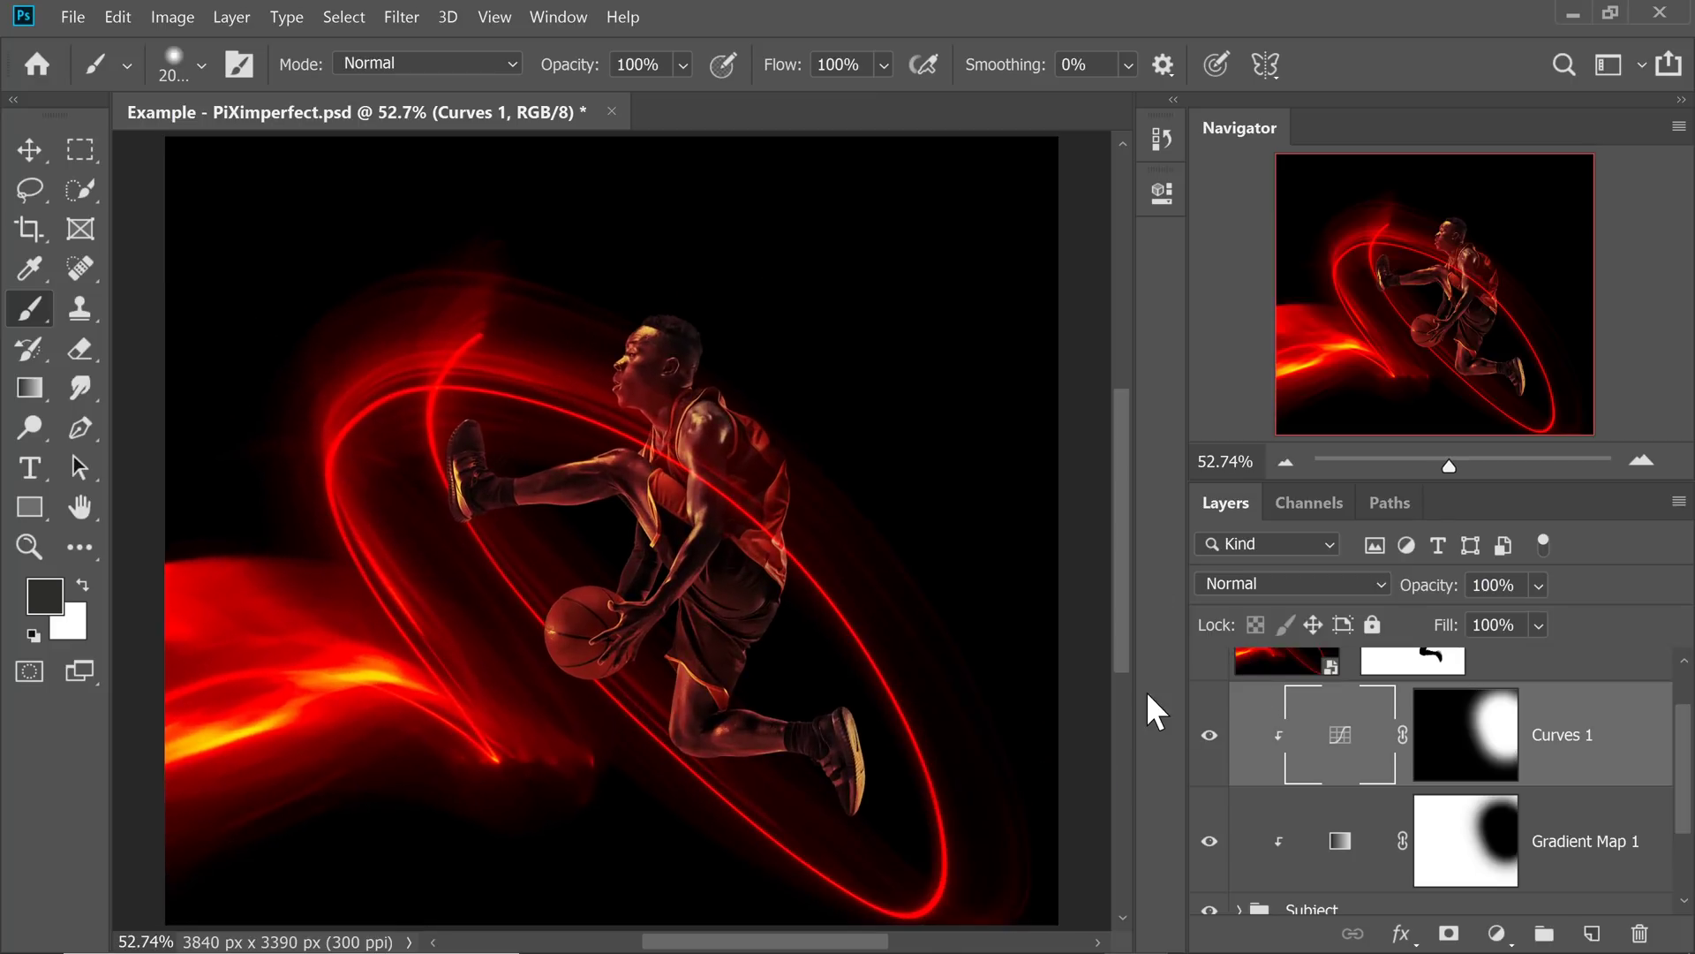
- Examine the player's front leg, the basketball and the rear leg up close against the nearby light streaks
click(524, 576)
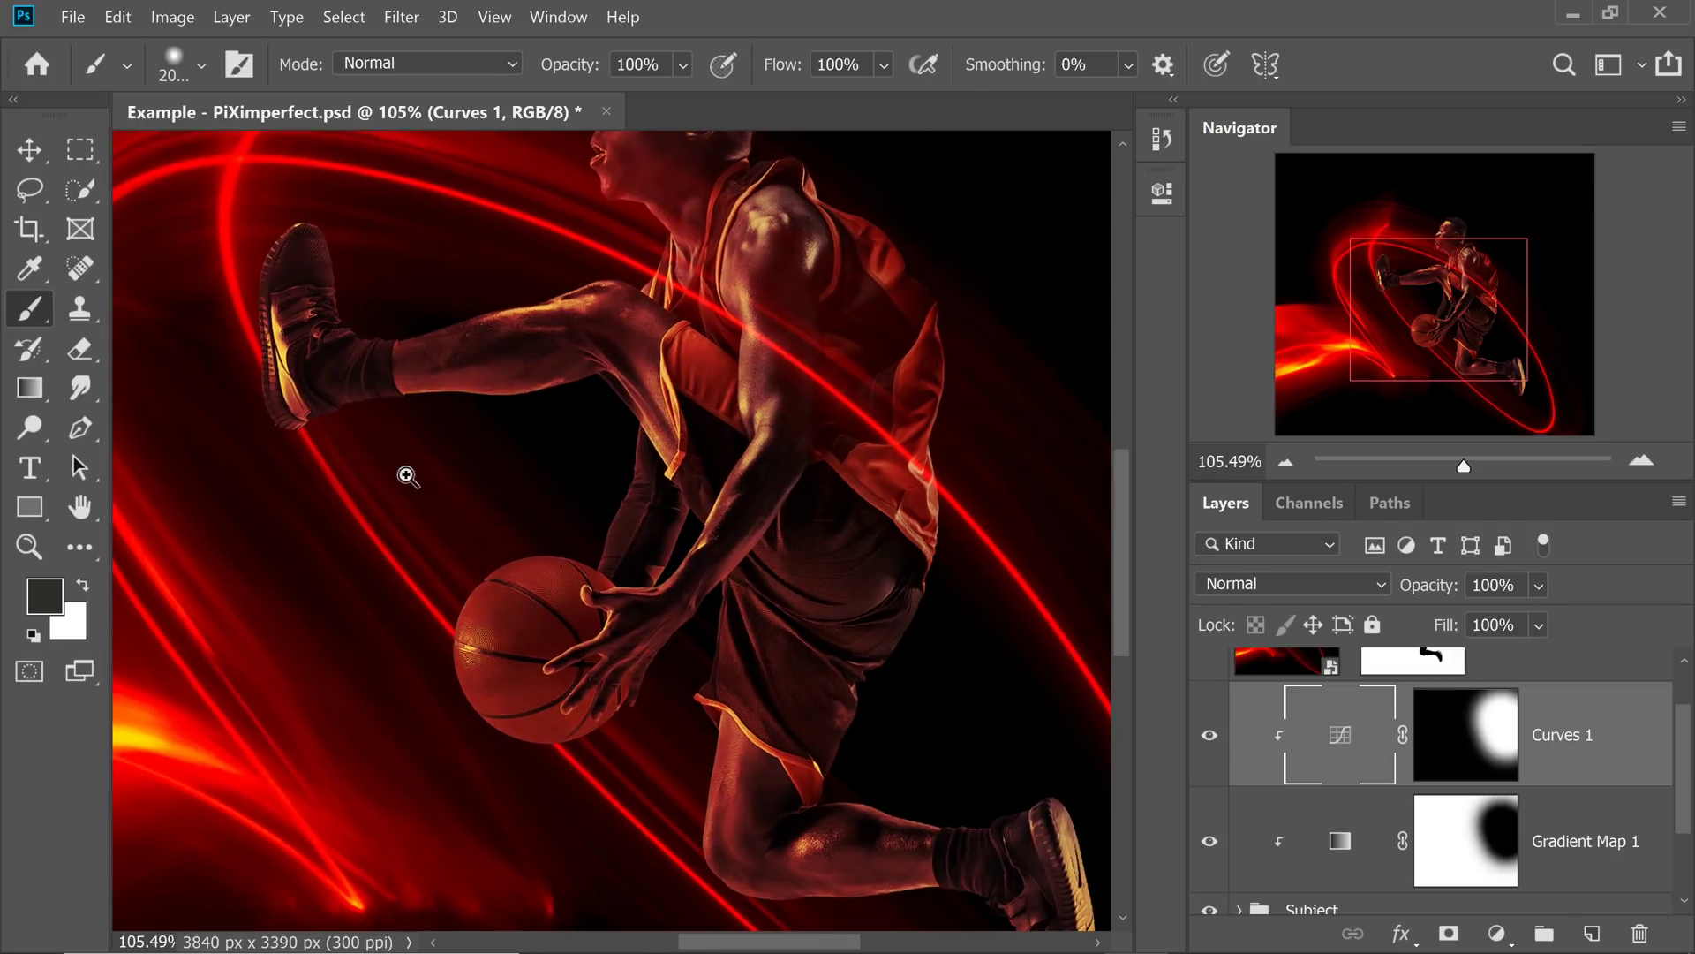
drag(390, 469, 533, 627)
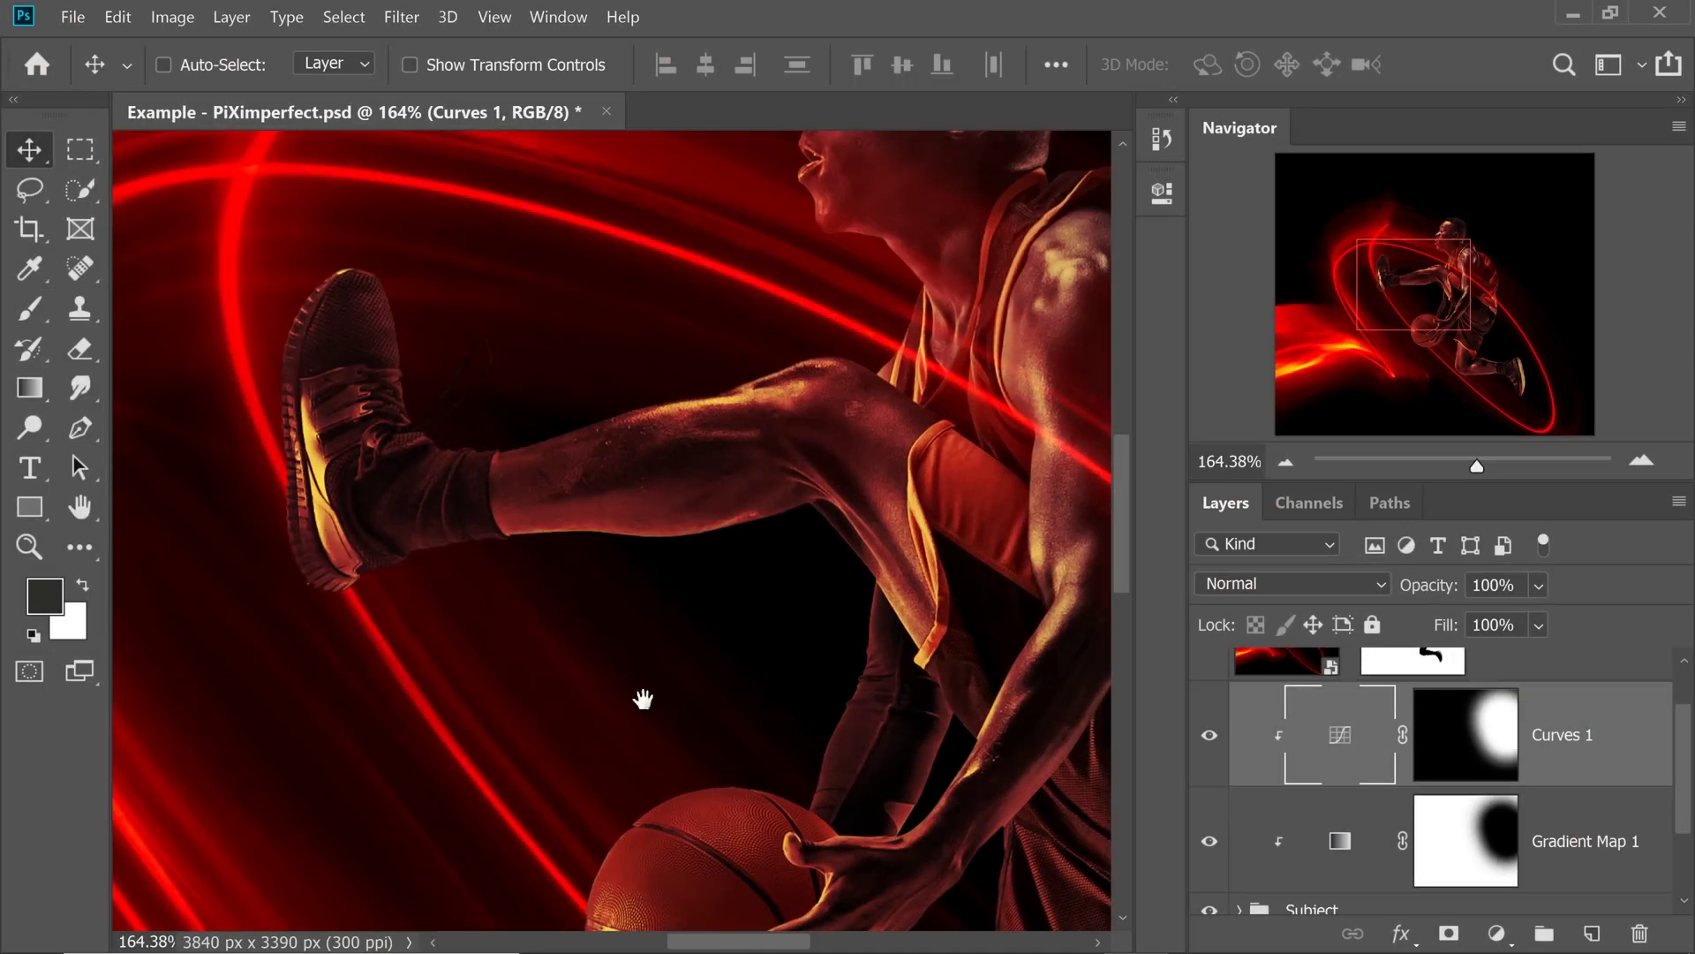
drag(643, 696, 444, 194)
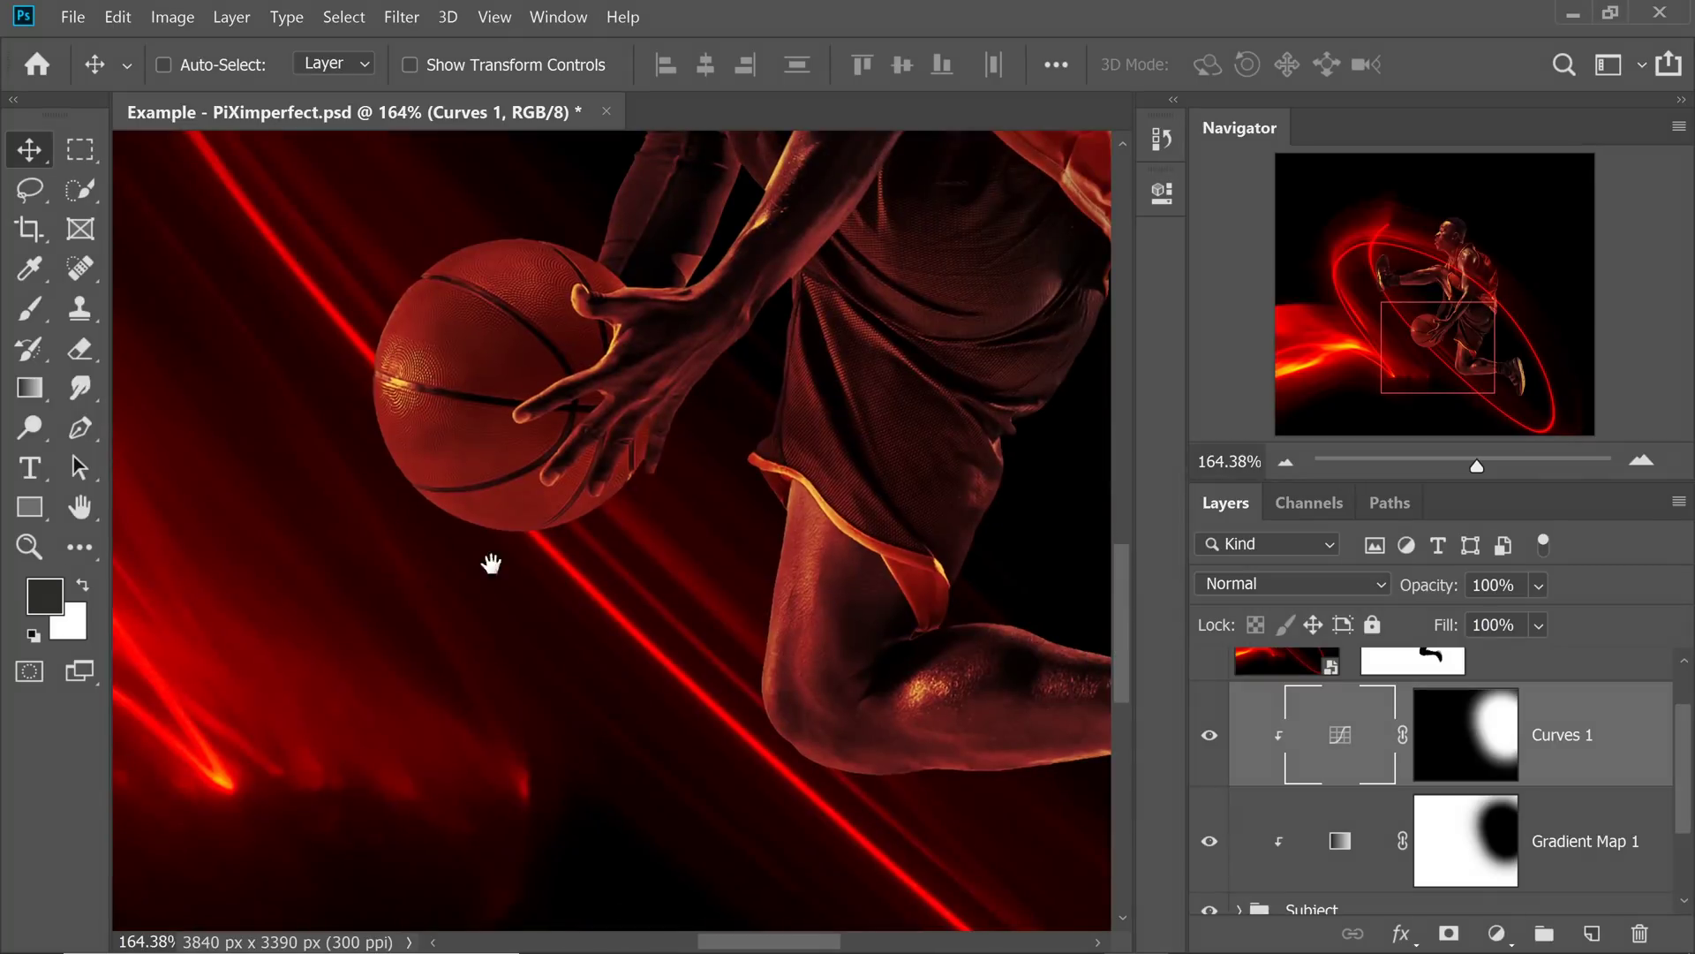
drag(811, 706, 710, 592)
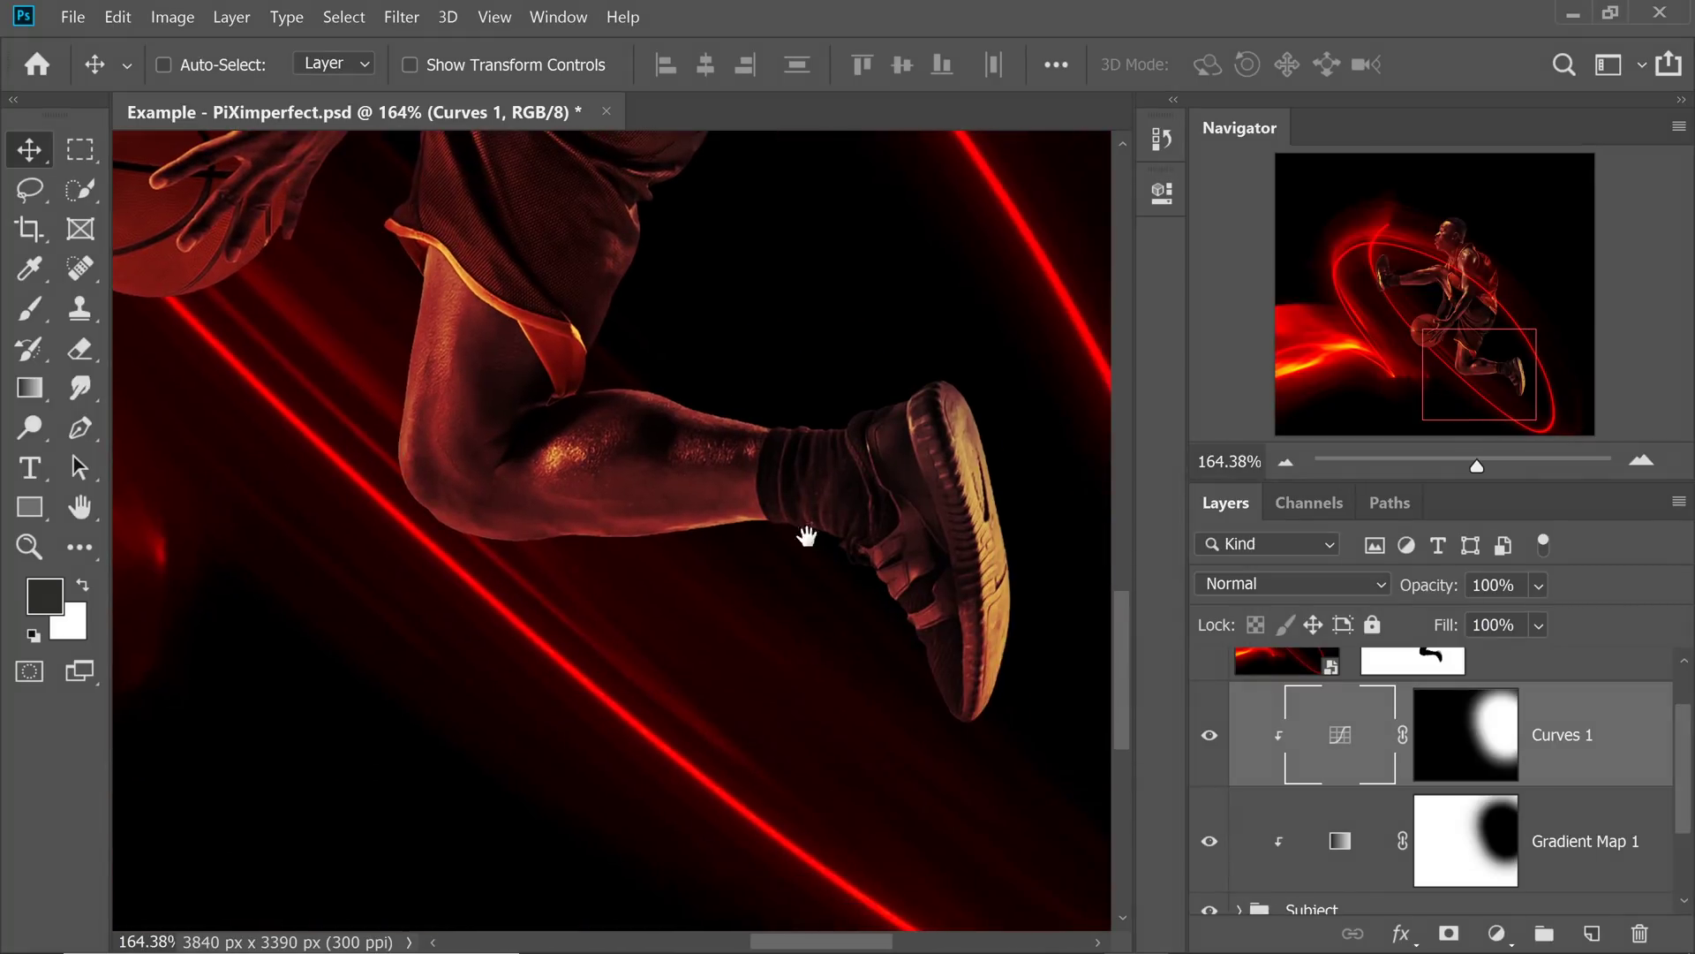
drag(489, 479, 458, 481)
drag(459, 508, 617, 666)
drag(517, 417, 644, 651)
drag(461, 486, 491, 475)
drag(490, 475, 580, 540)
- Add a second Curves adjustment clipped to the Subject group and raise the middle of its RGB curve to brighten the player
click(1497, 934)
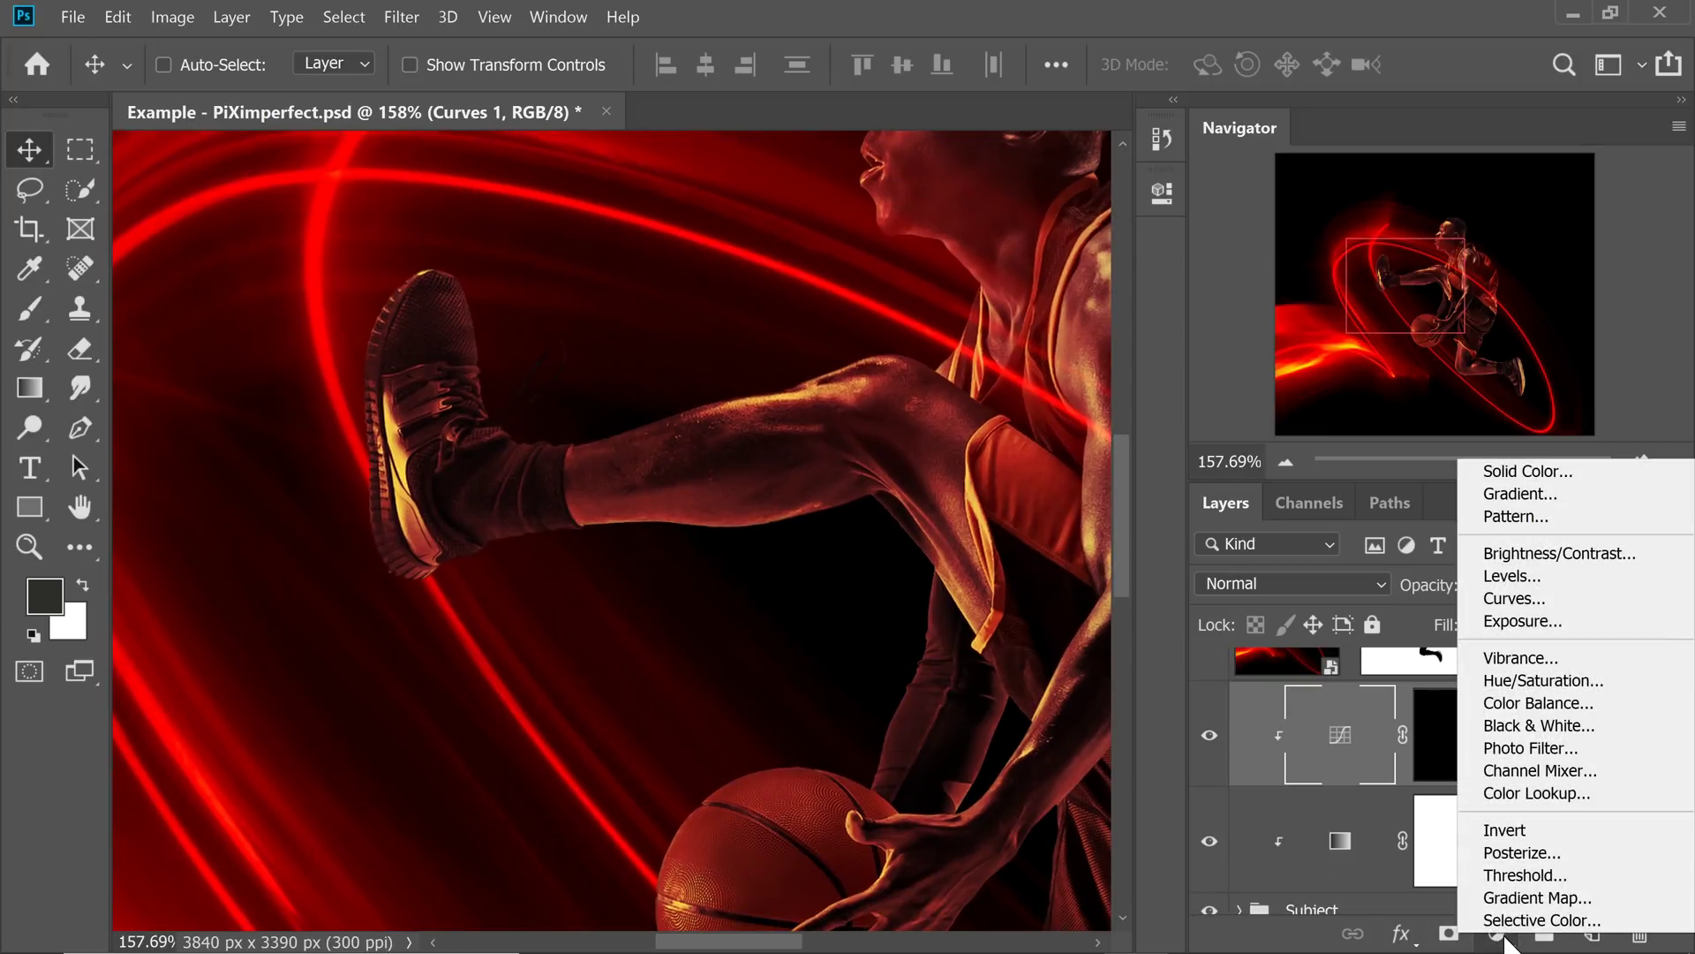
click(1530, 601)
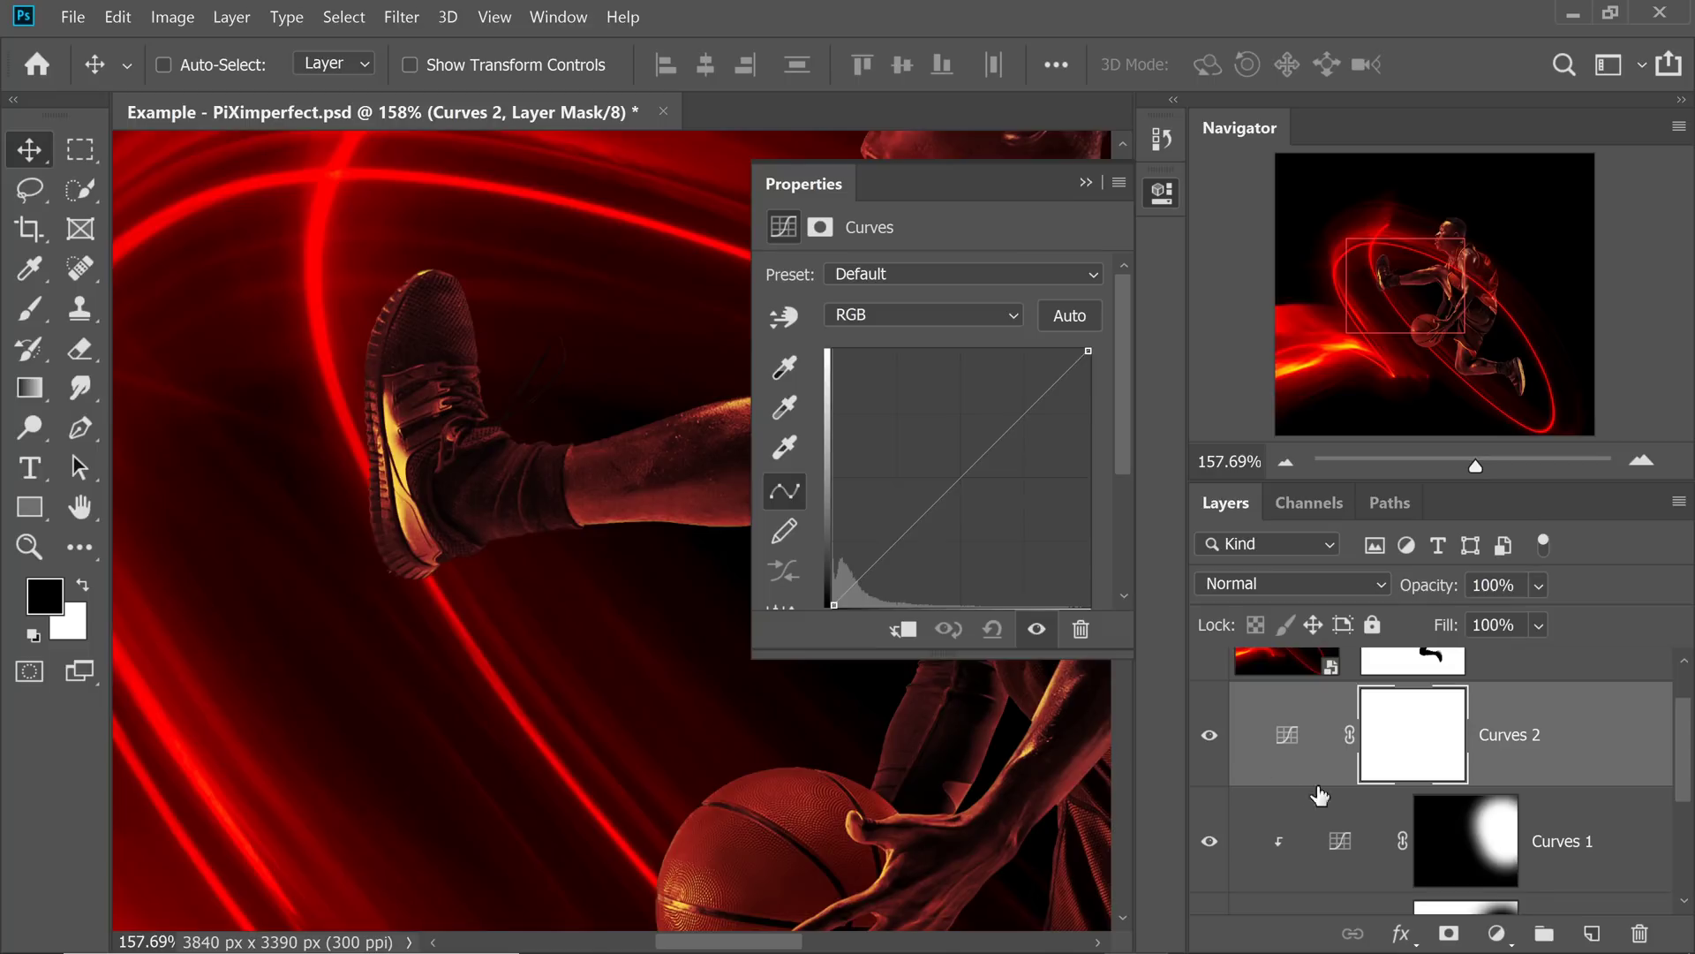
click(904, 630)
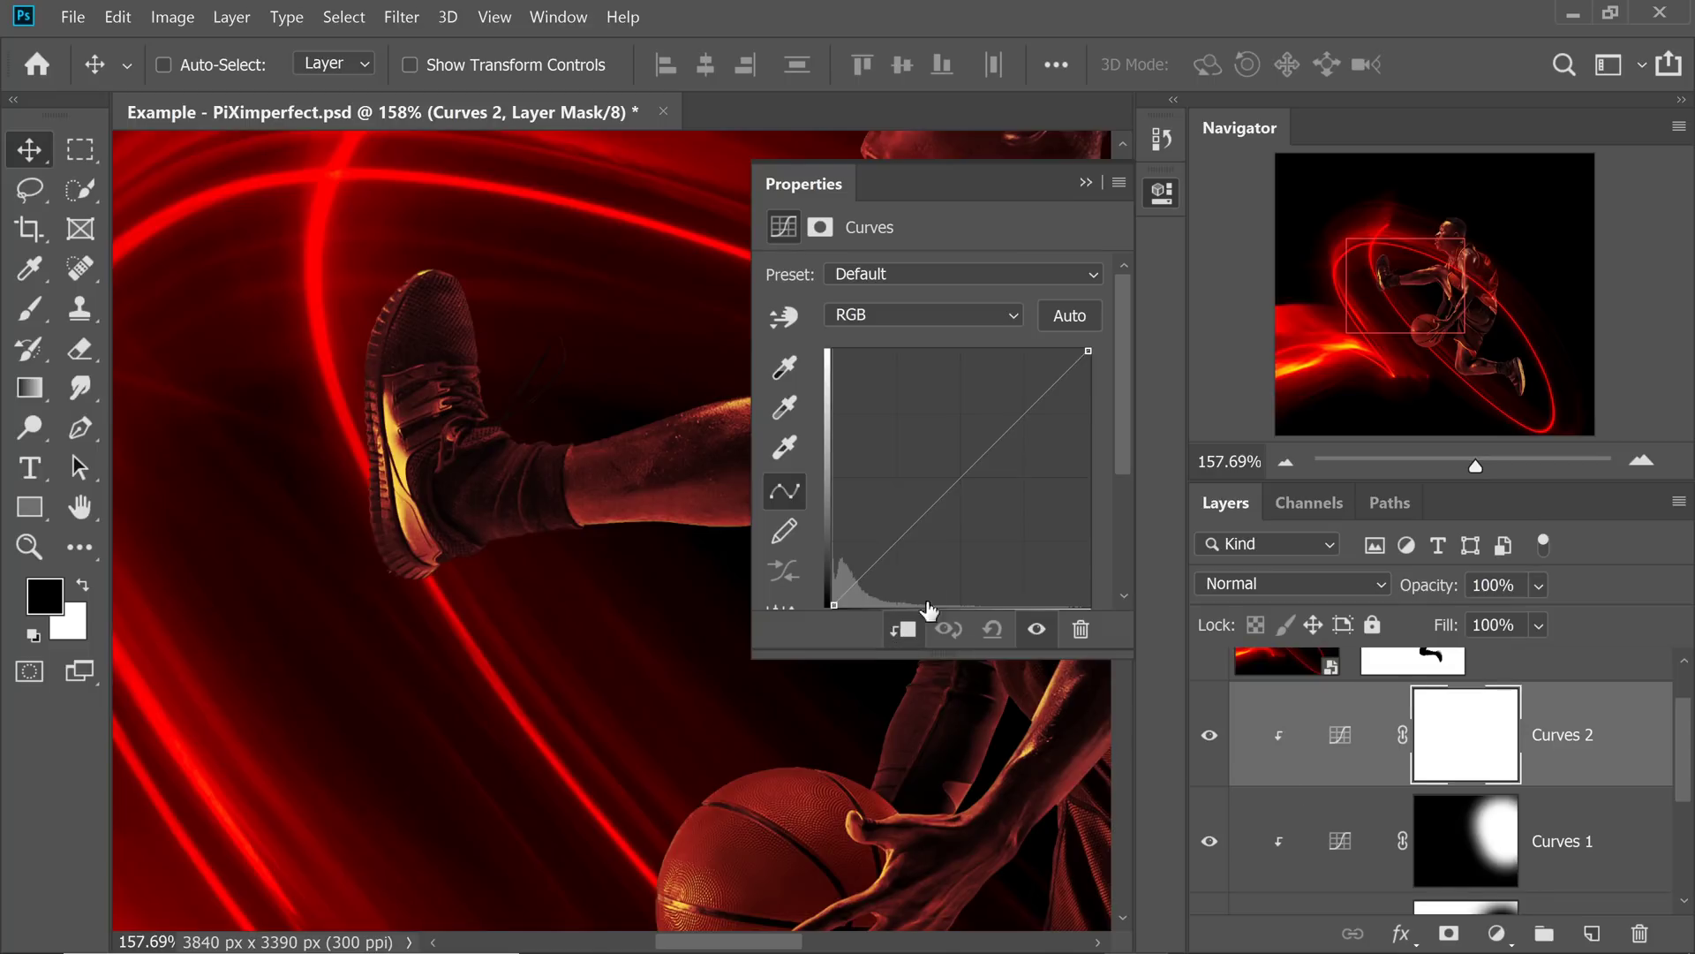
click(959, 481)
drag(960, 478, 936, 392)
click(1086, 182)
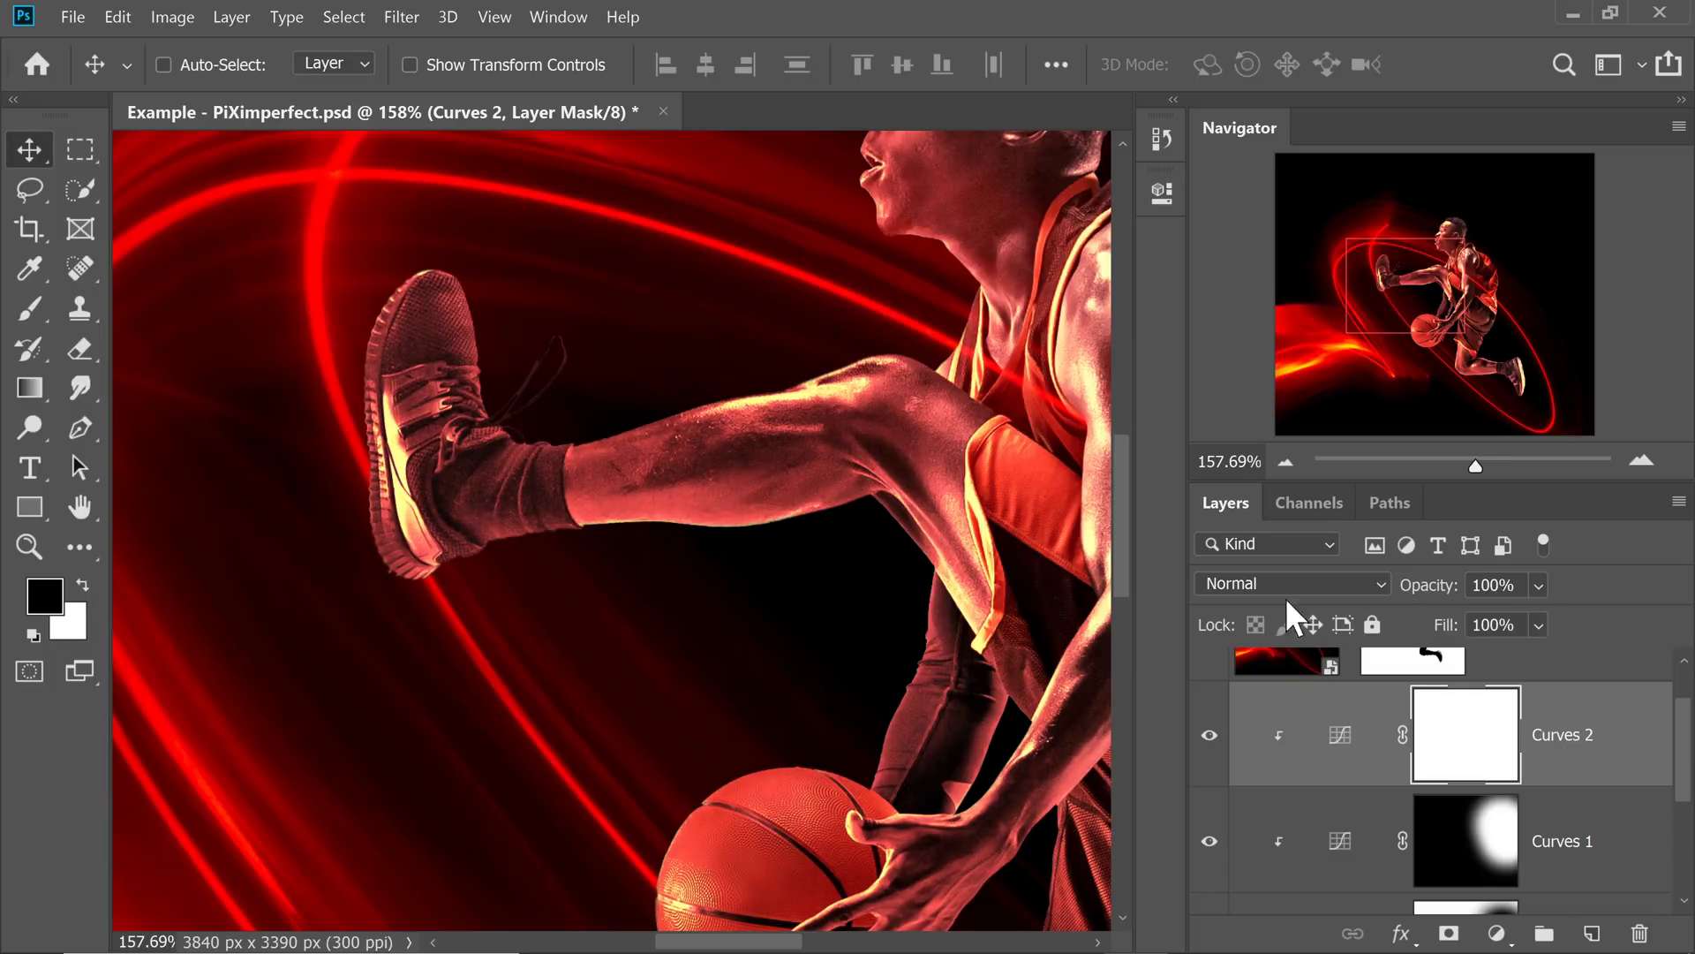
- Invert the Curves 2 mask to black and ready the Brush tool with 10% flow and a white foreground
key(ctrl+i)
click(44, 313)
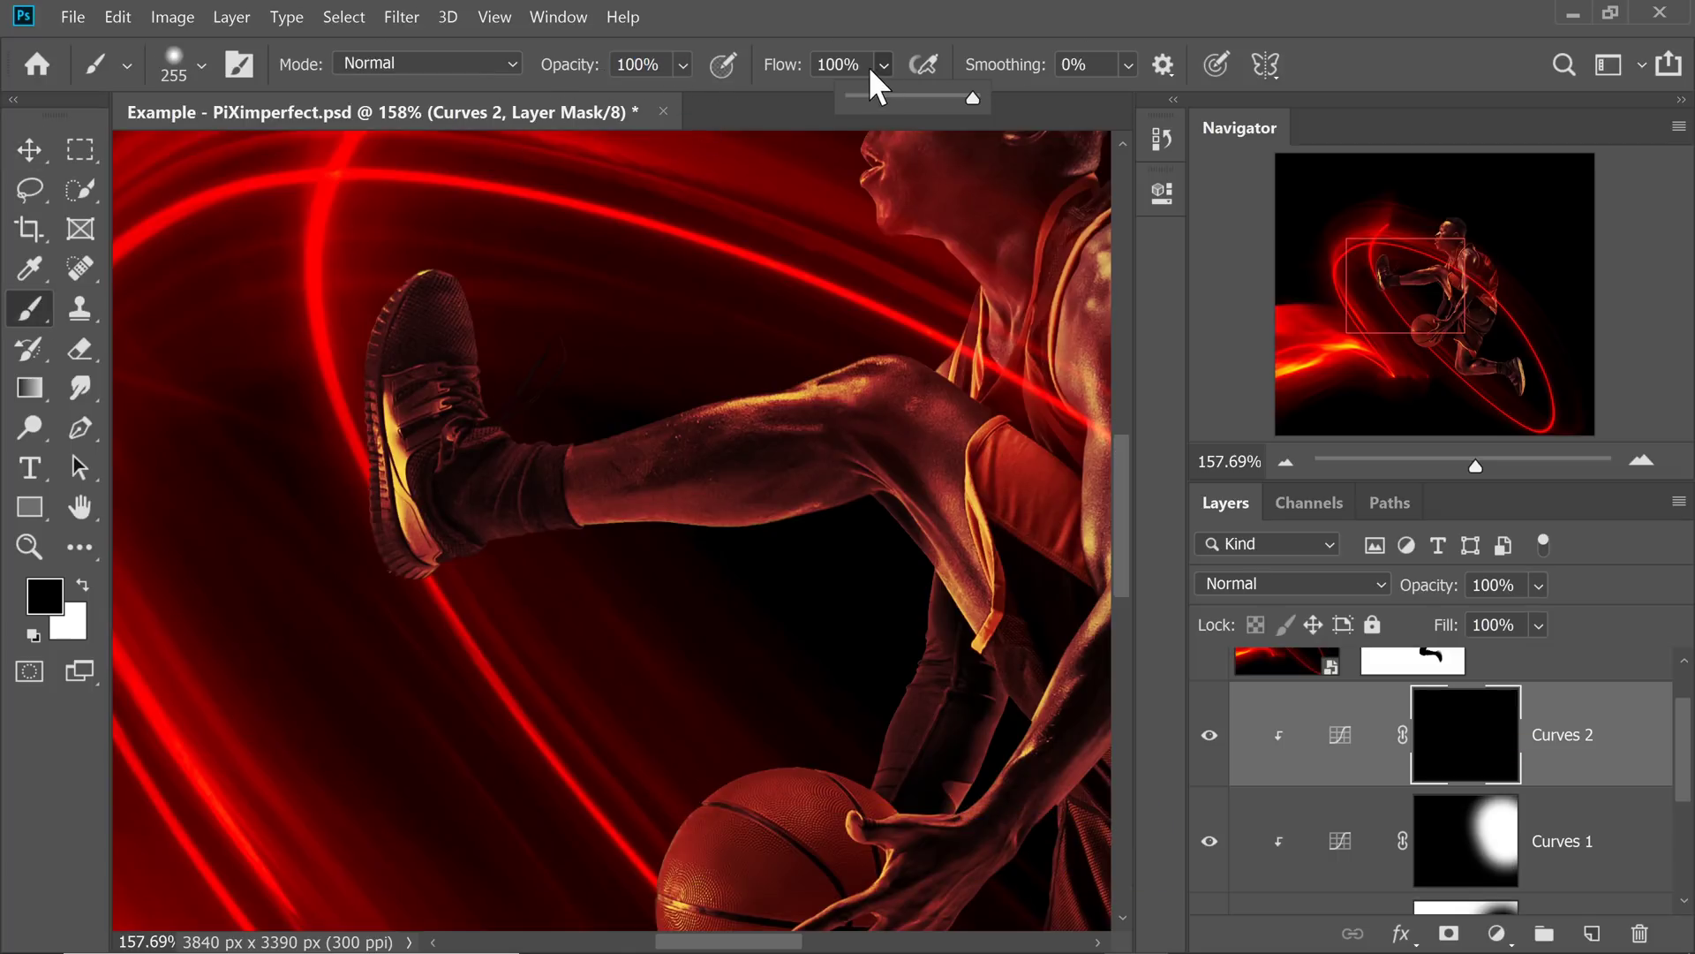
key(Tab)
text(10)
key(Return)
key(x)
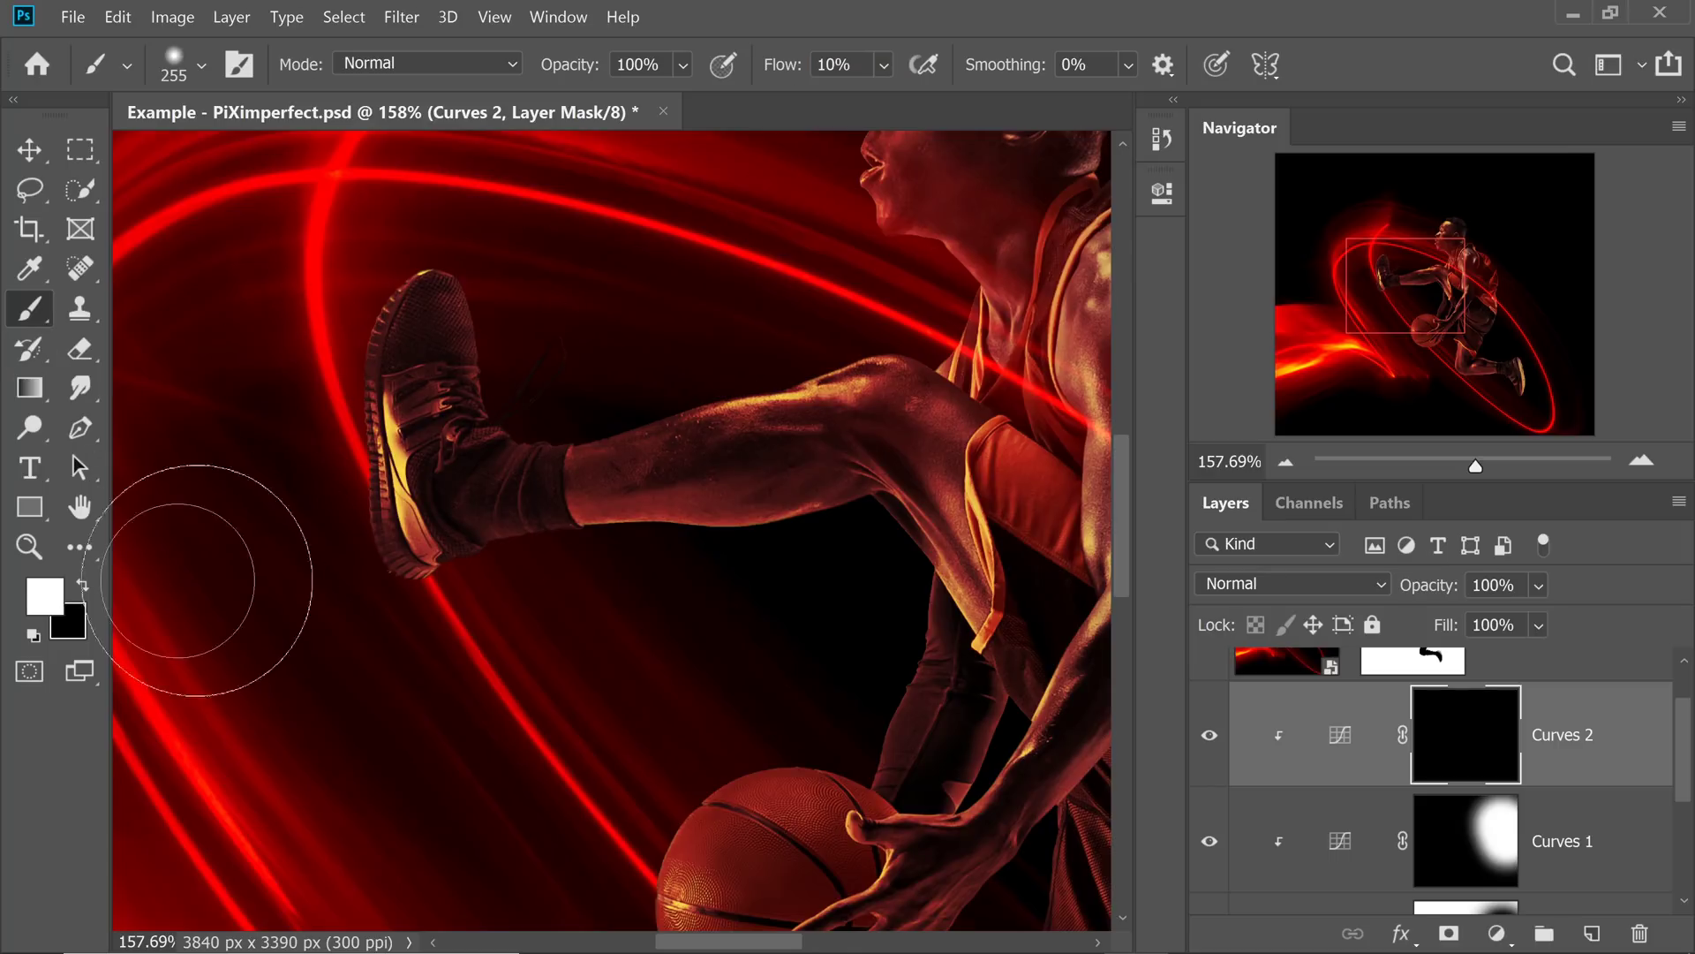
- Paint white on the Curves 2 mask along the underside of the front leg and shoe, and compare the result hidden and shown
scroll(512, 572, up, 1)
mouse_move(508, 582)
mouse_down()
mouse_move(442, 582)
mouse_move(424, 605)
mouse_move(525, 587)
mouse_move(509, 583)
mouse_move(787, 575)
mouse_move(359, 586)
mouse_move(451, 609)
mouse_up()
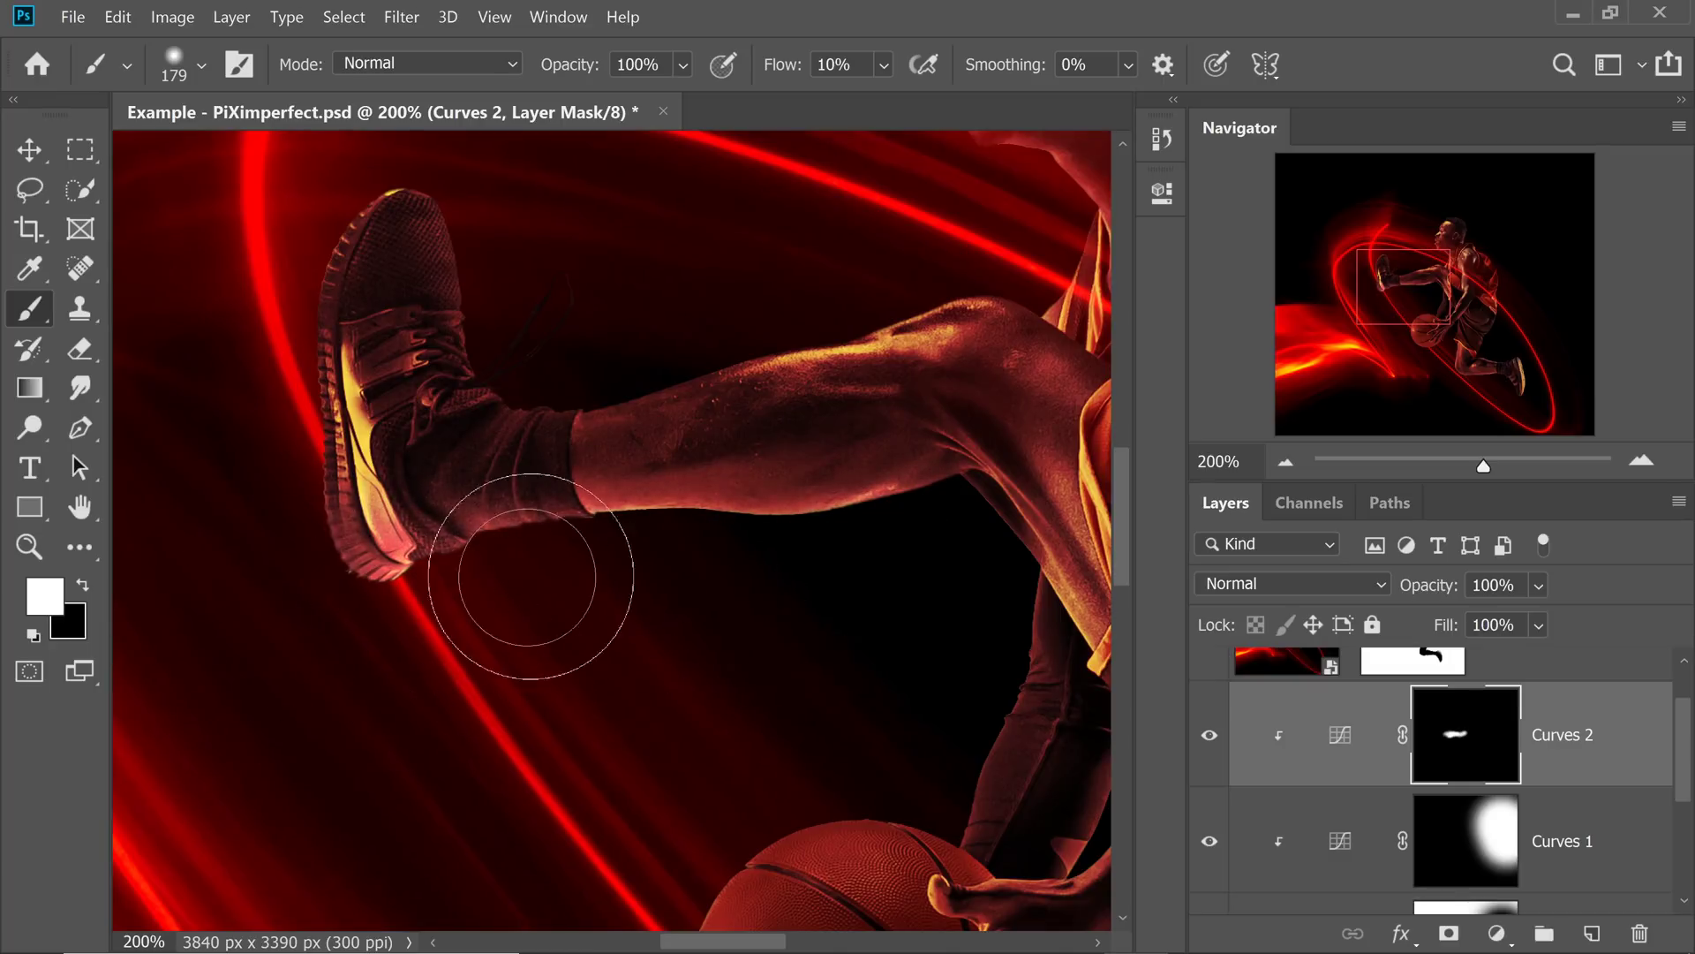
scroll(441, 574, down, 3)
click(1210, 740)
click(1211, 741)
click(1210, 741)
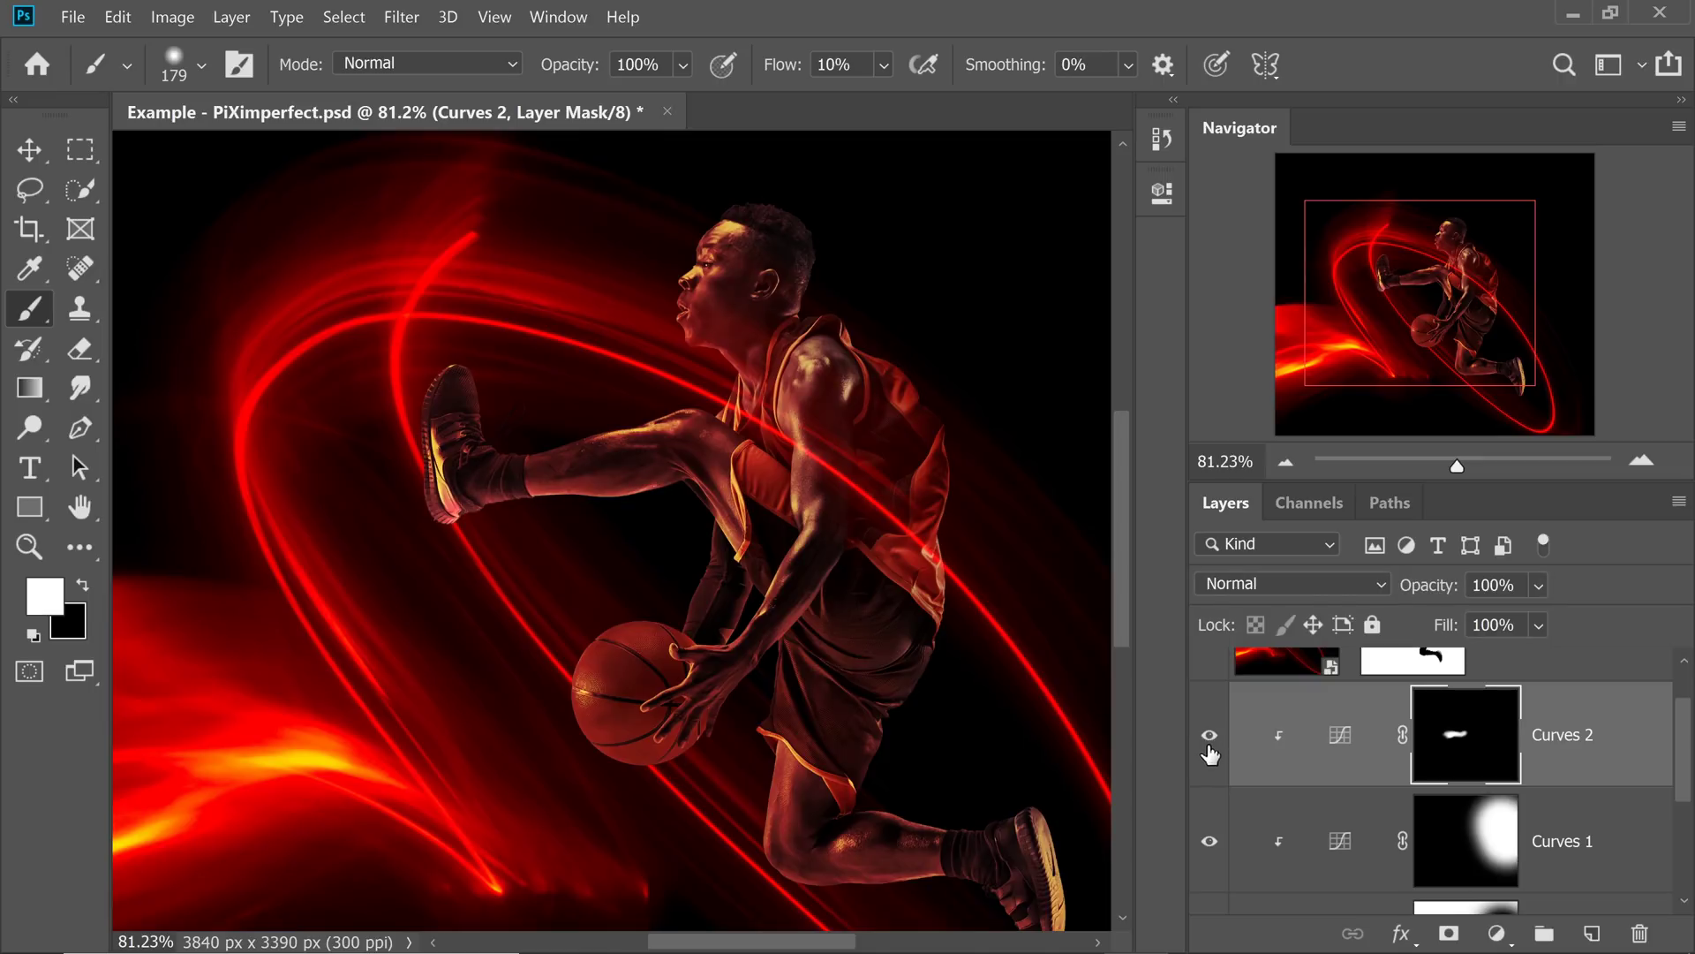
- Paint white on the Curves 2 mask around the edges of the basketball and the nearby hand to brighten them
drag(680, 609, 669, 609)
drag(622, 513, 611, 376)
drag(691, 610, 639, 636)
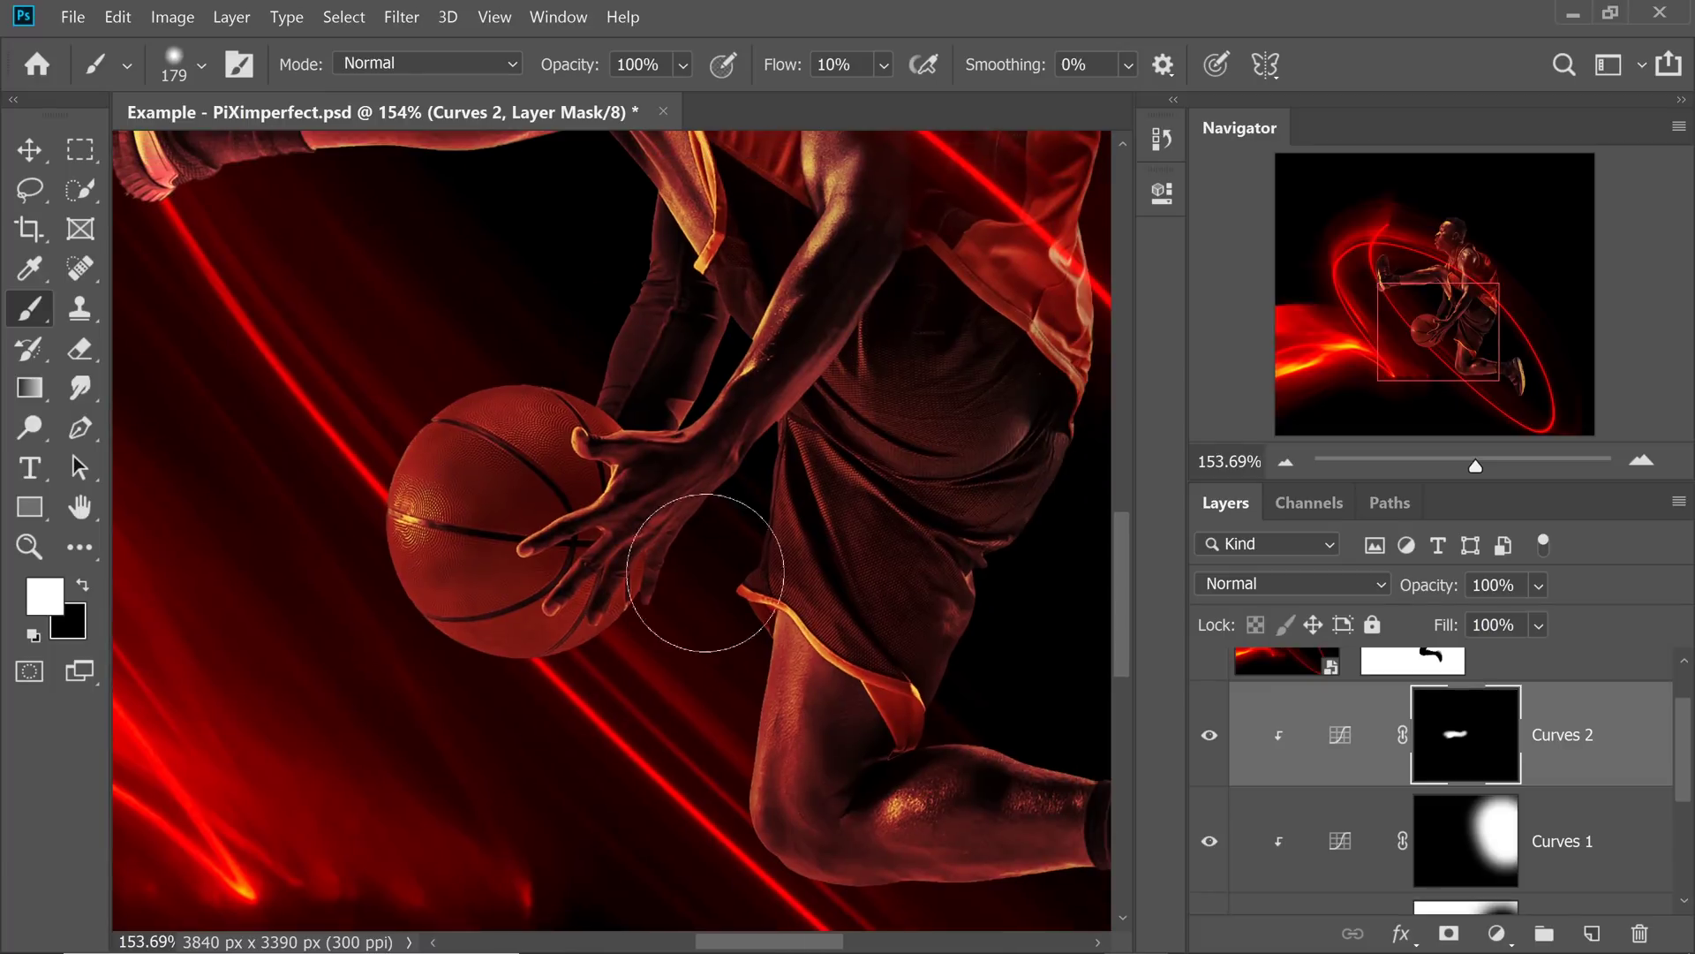
mouse_move(713, 531)
mouse_down()
mouse_move(728, 544)
mouse_move(564, 559)
mouse_up()
drag(593, 698, 634, 631)
drag(634, 630, 716, 623)
drag(543, 653, 371, 692)
drag(791, 451, 707, 537)
mouse_move(707, 537)
mouse_down()
mouse_move(662, 539)
mouse_move(643, 600)
mouse_move(539, 628)
mouse_up()
drag(364, 414, 514, 507)
drag(514, 507, 556, 512)
mouse_move(399, 679)
mouse_down()
mouse_move(557, 504)
mouse_move(528, 515)
mouse_up()
mouse_move(395, 639)
mouse_down()
mouse_move(475, 521)
mouse_move(439, 537)
mouse_up()
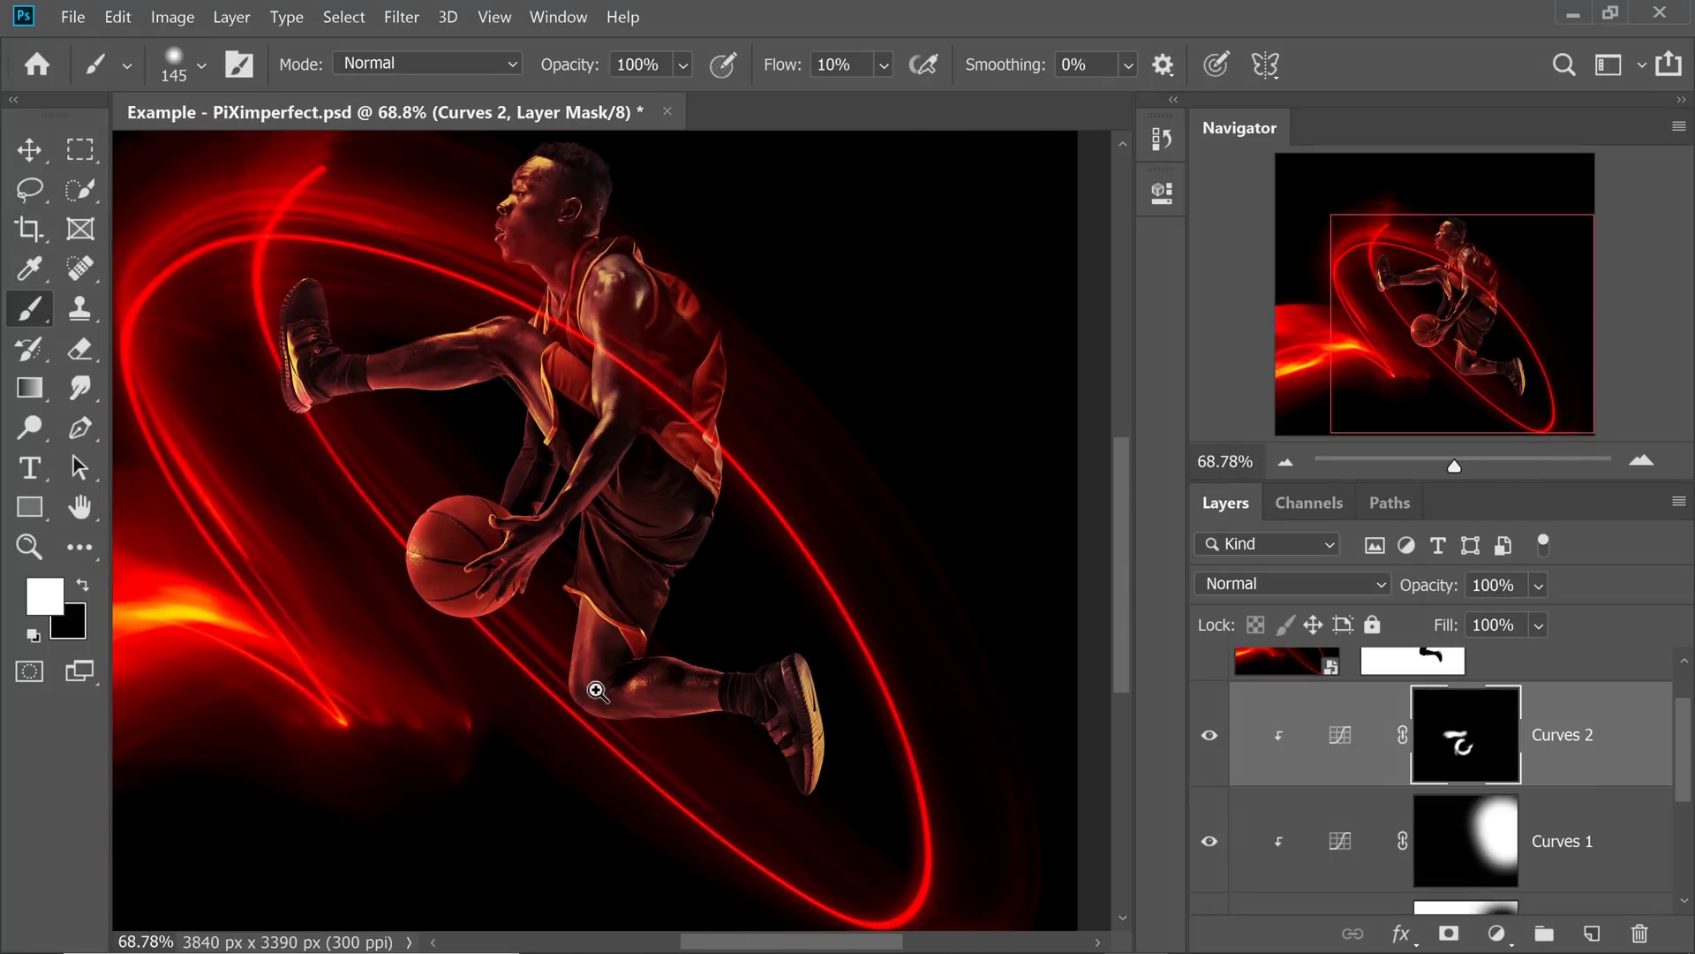
- Paint white on the Curves 2 mask along the underside of the rear leg and its shoe
drag(594, 693, 625, 663)
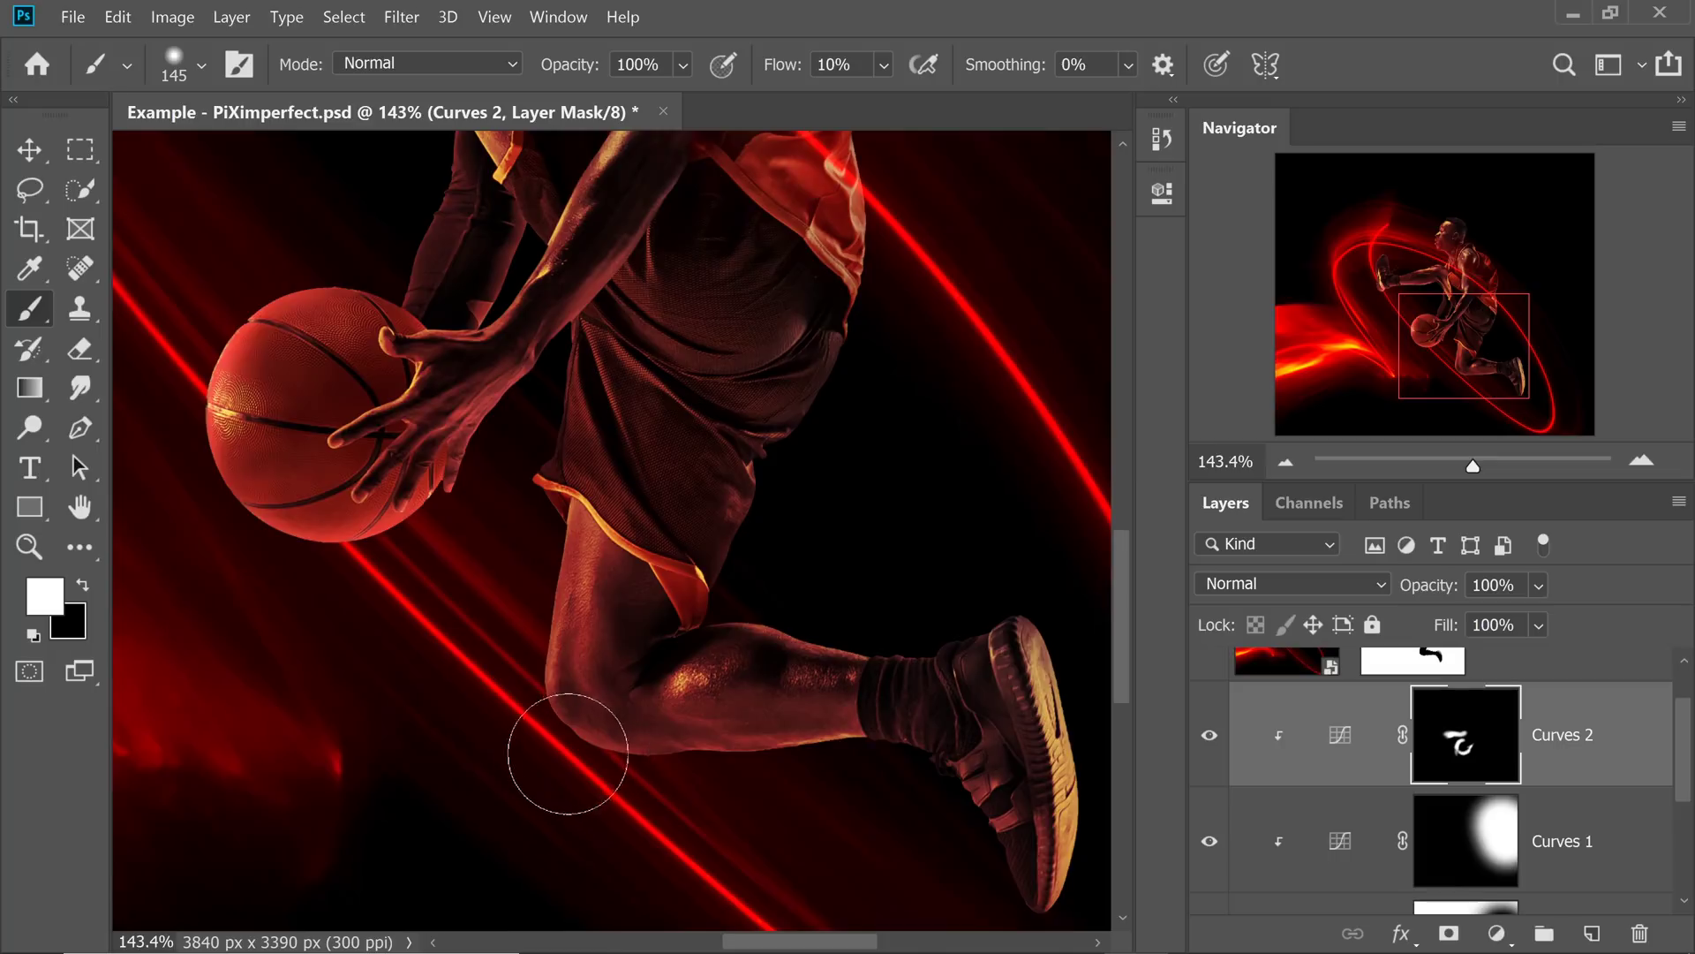
mouse_move(847, 777)
mouse_down()
mouse_move(645, 627)
mouse_move(658, 650)
mouse_move(636, 605)
mouse_up()
drag(421, 570, 541, 504)
scroll(400, 418, down, 4)
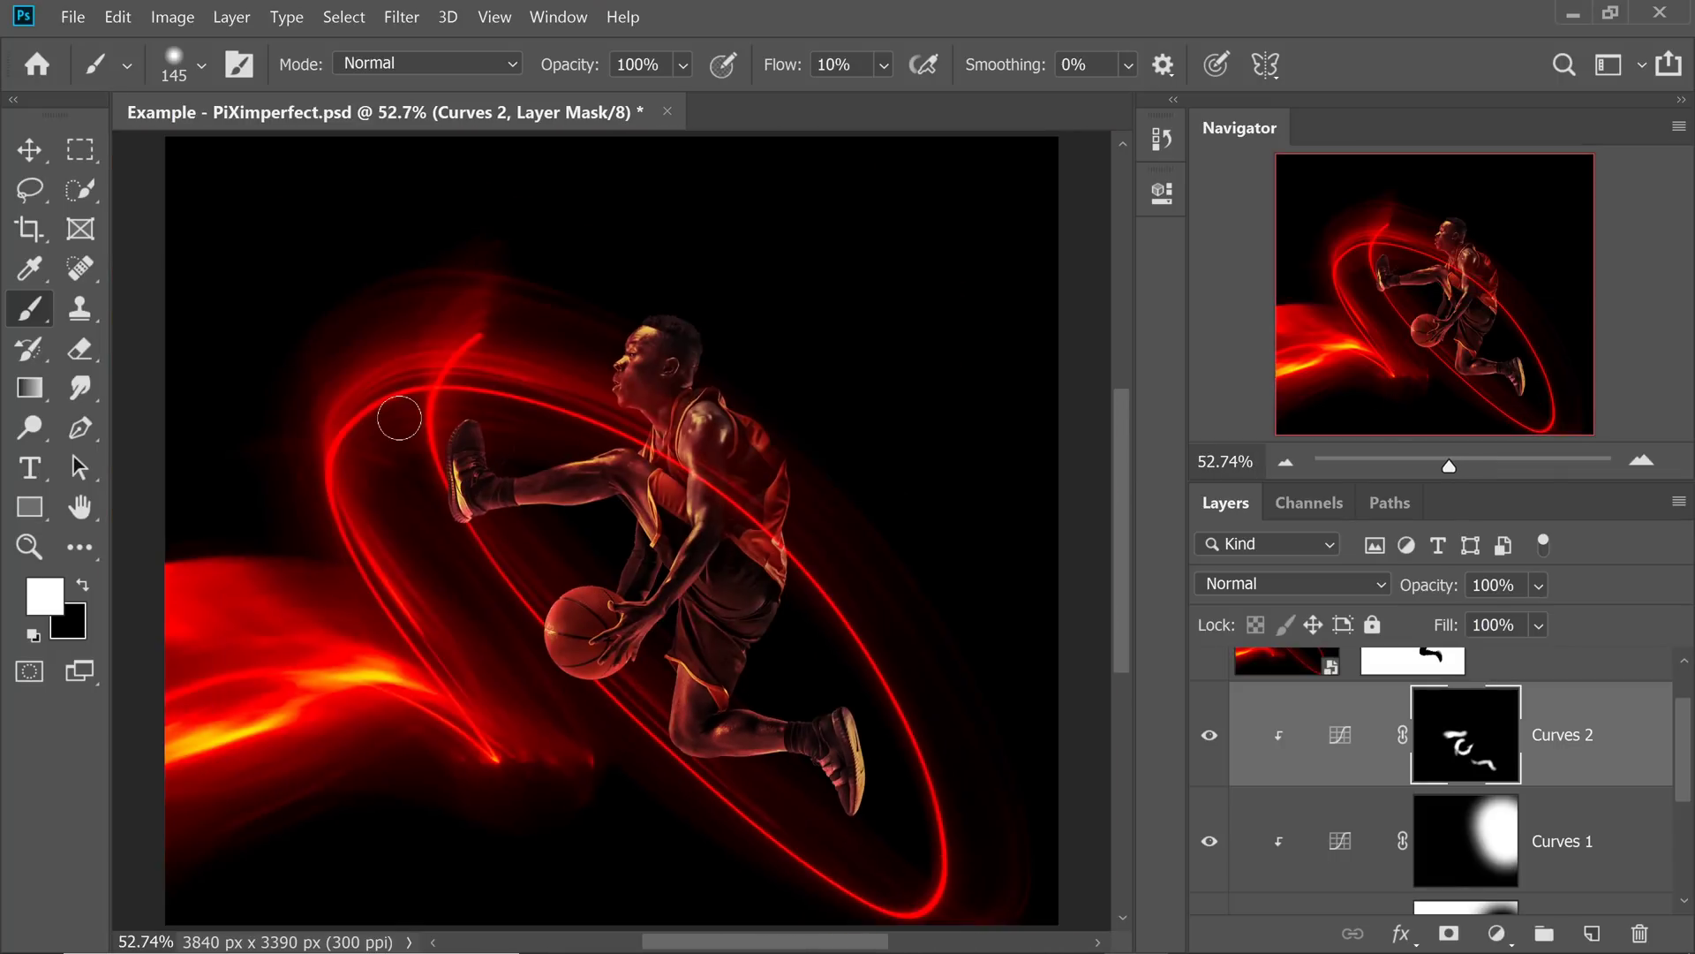
- Compare the composite with the Curves 2 brightening hidden and shown
click(1211, 735)
click(1211, 738)
click(1214, 745)
click(1216, 748)
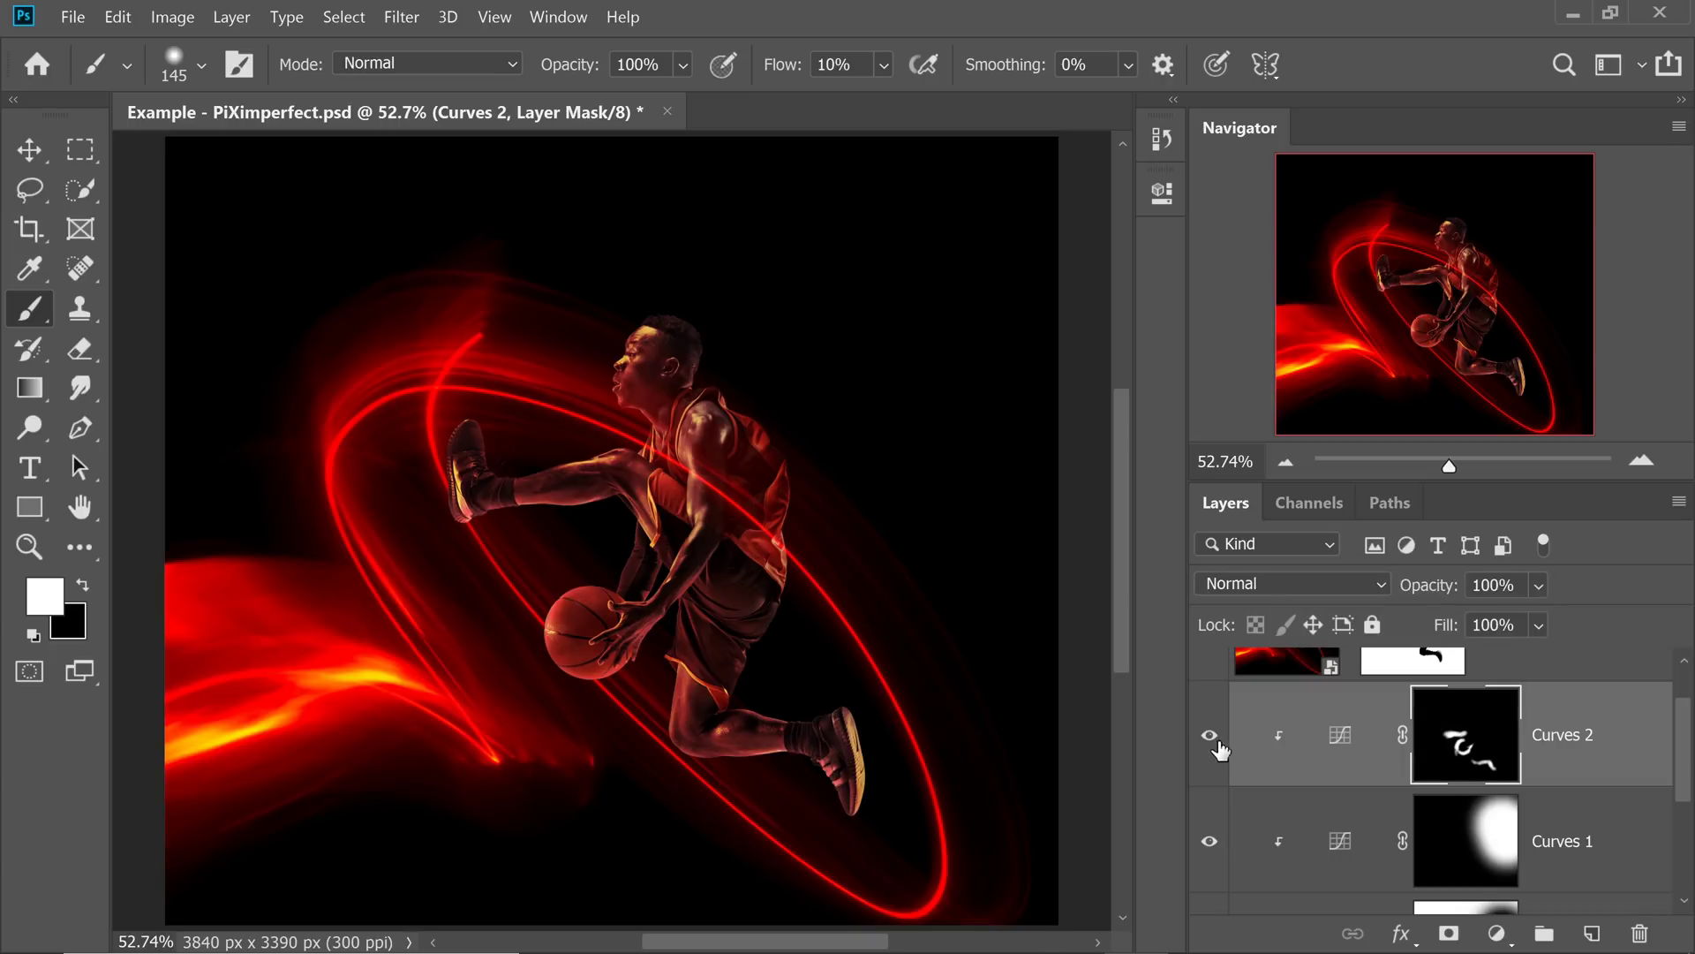
- Brighten the Curves 2 RGB curve further and raise the middle of its Red channel curve
double_click(1342, 738)
drag(943, 390, 922, 385)
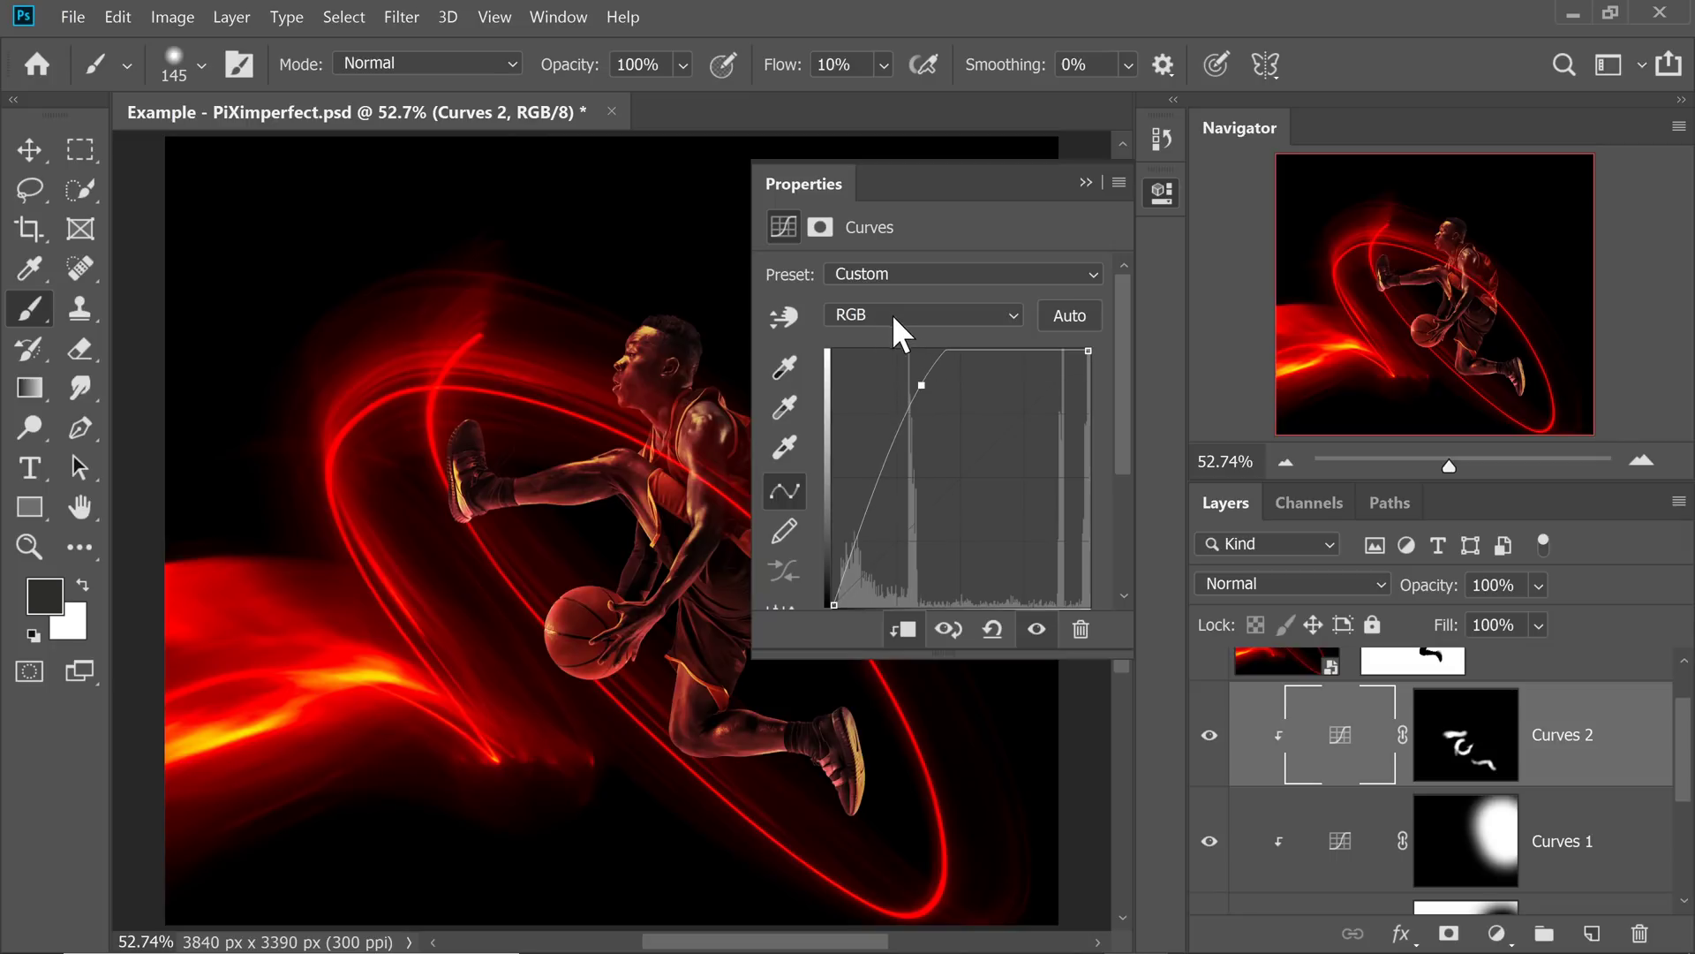
click(913, 320)
click(876, 357)
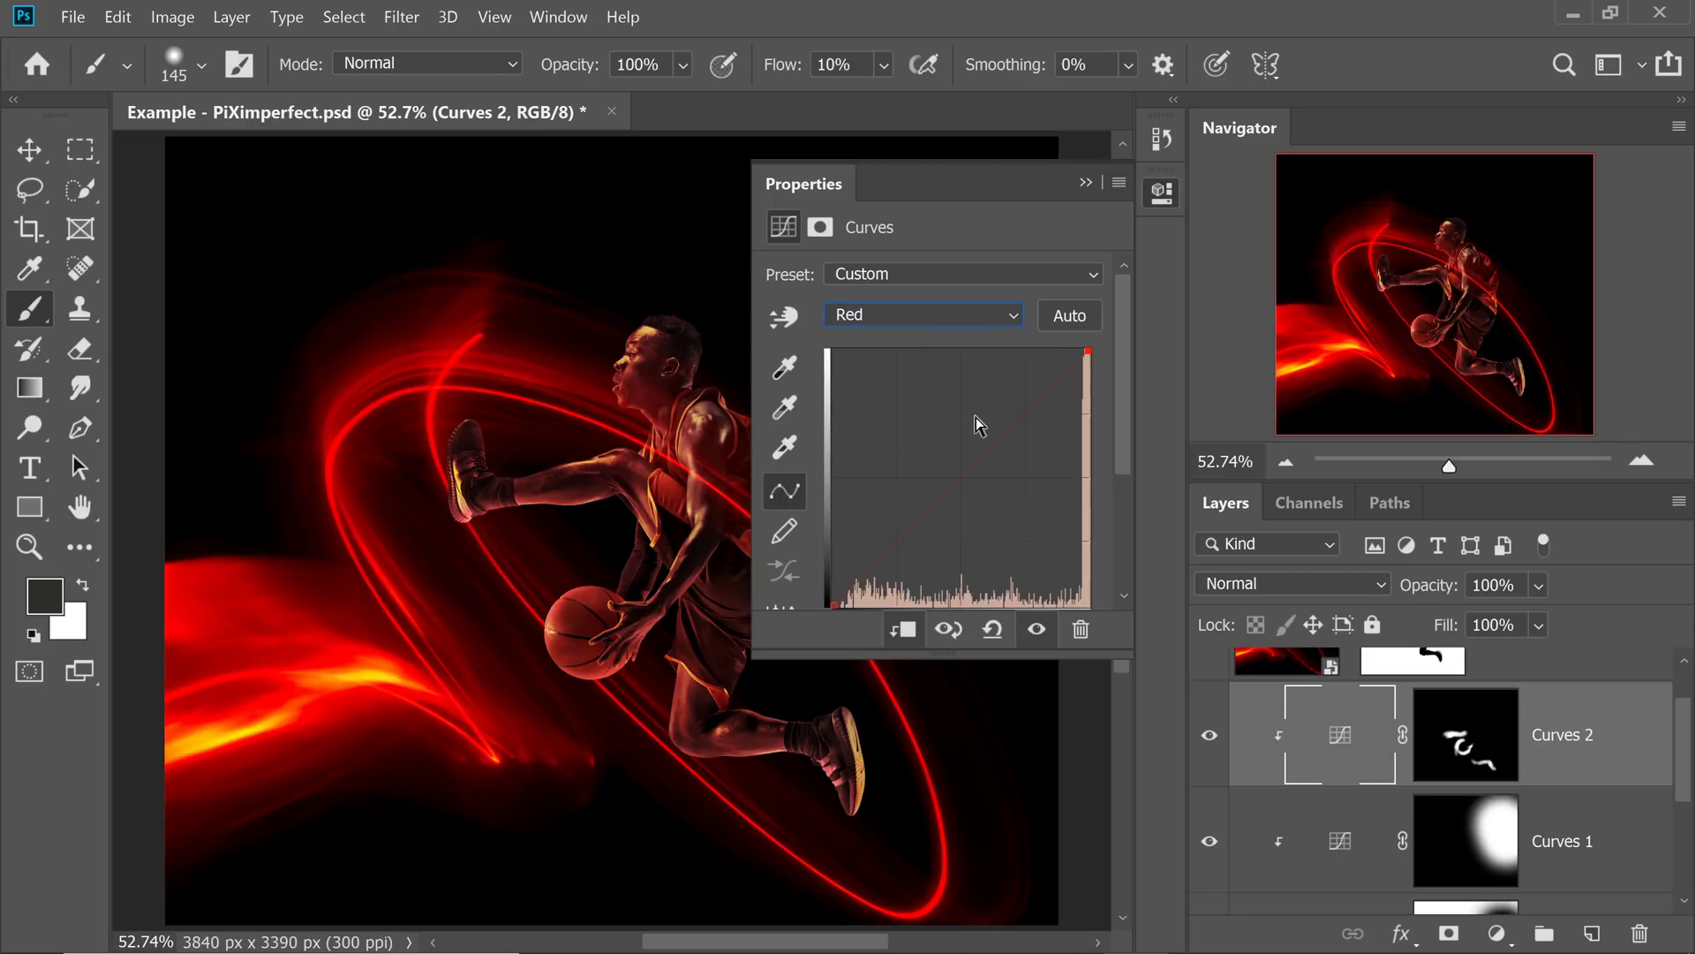
mouse_move(981, 416)
mouse_down()
mouse_move(961, 400)
mouse_move(977, 415)
mouse_up()
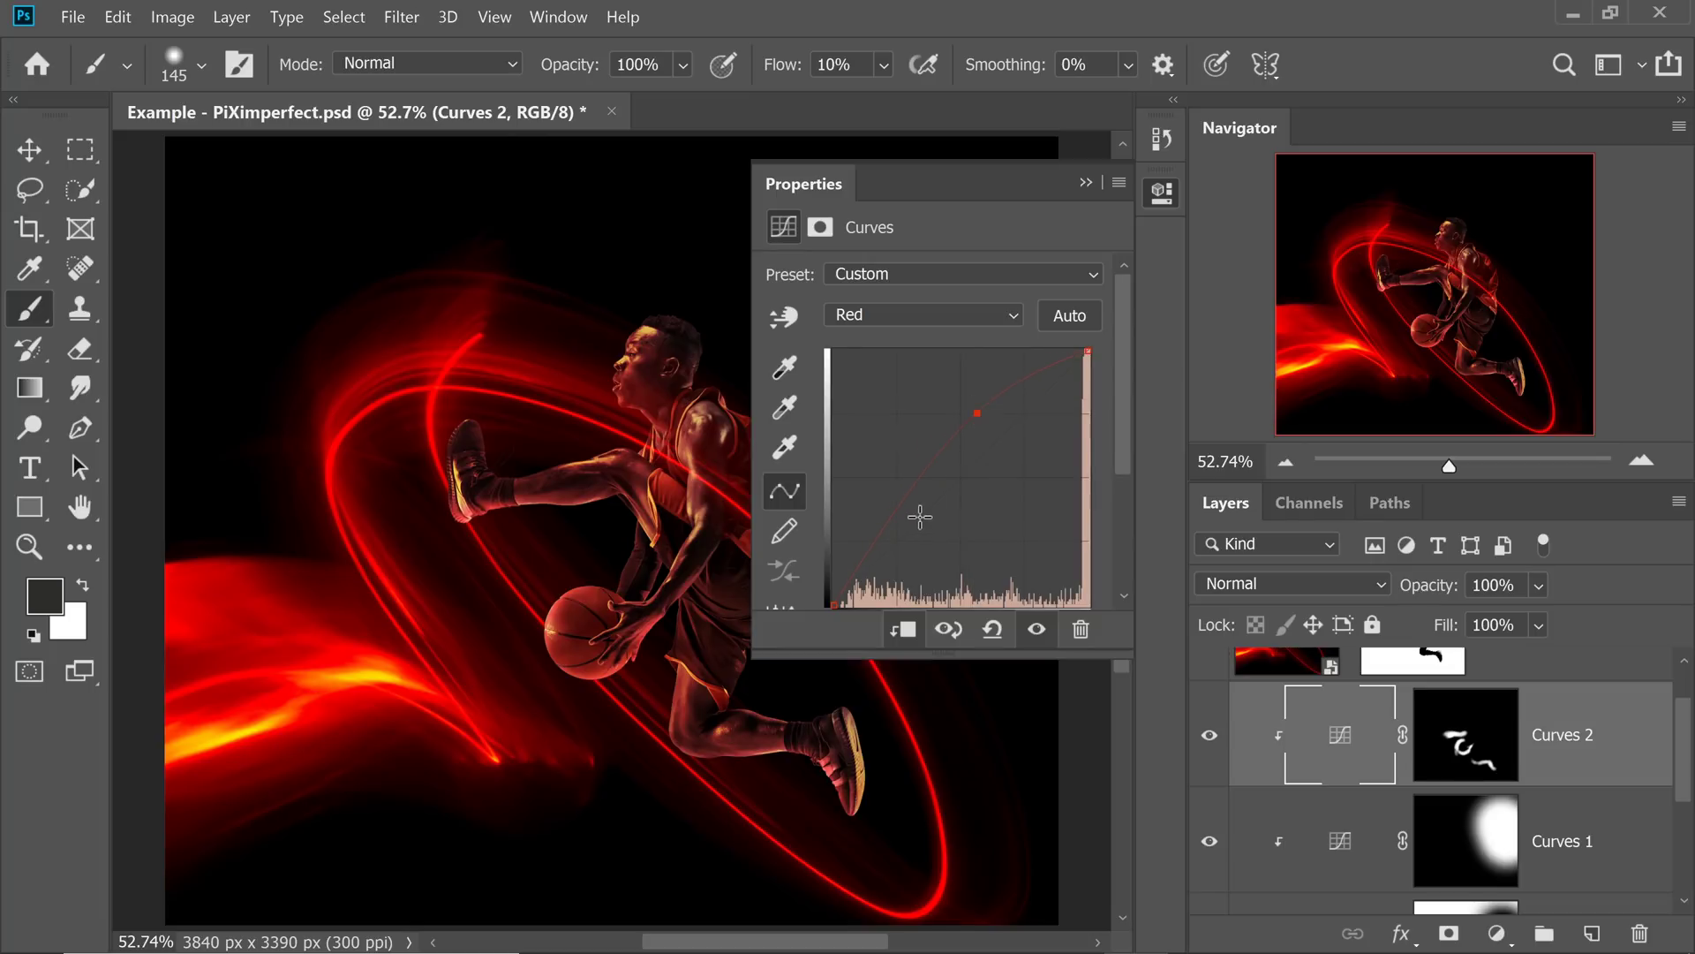
click(1086, 182)
- Protect the dark areas from Curves 2 by splitting the Underlying Layer black Blend If slider to 0 / 53
drag(459, 517, 664, 536)
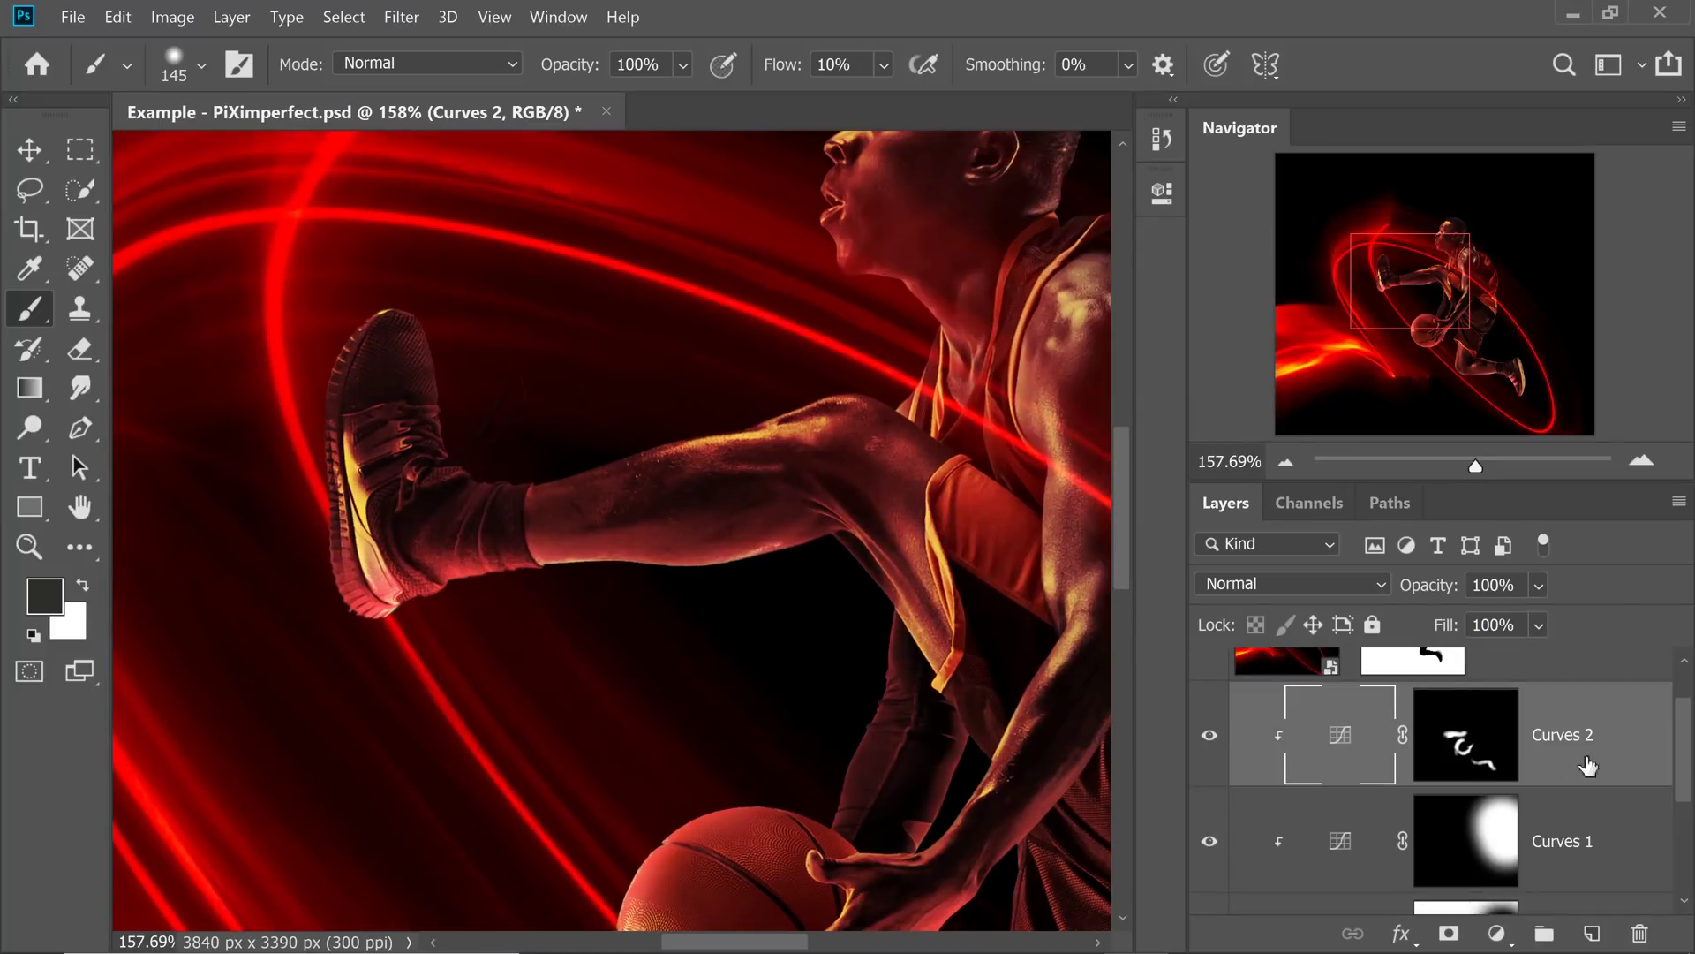
double_click(1623, 761)
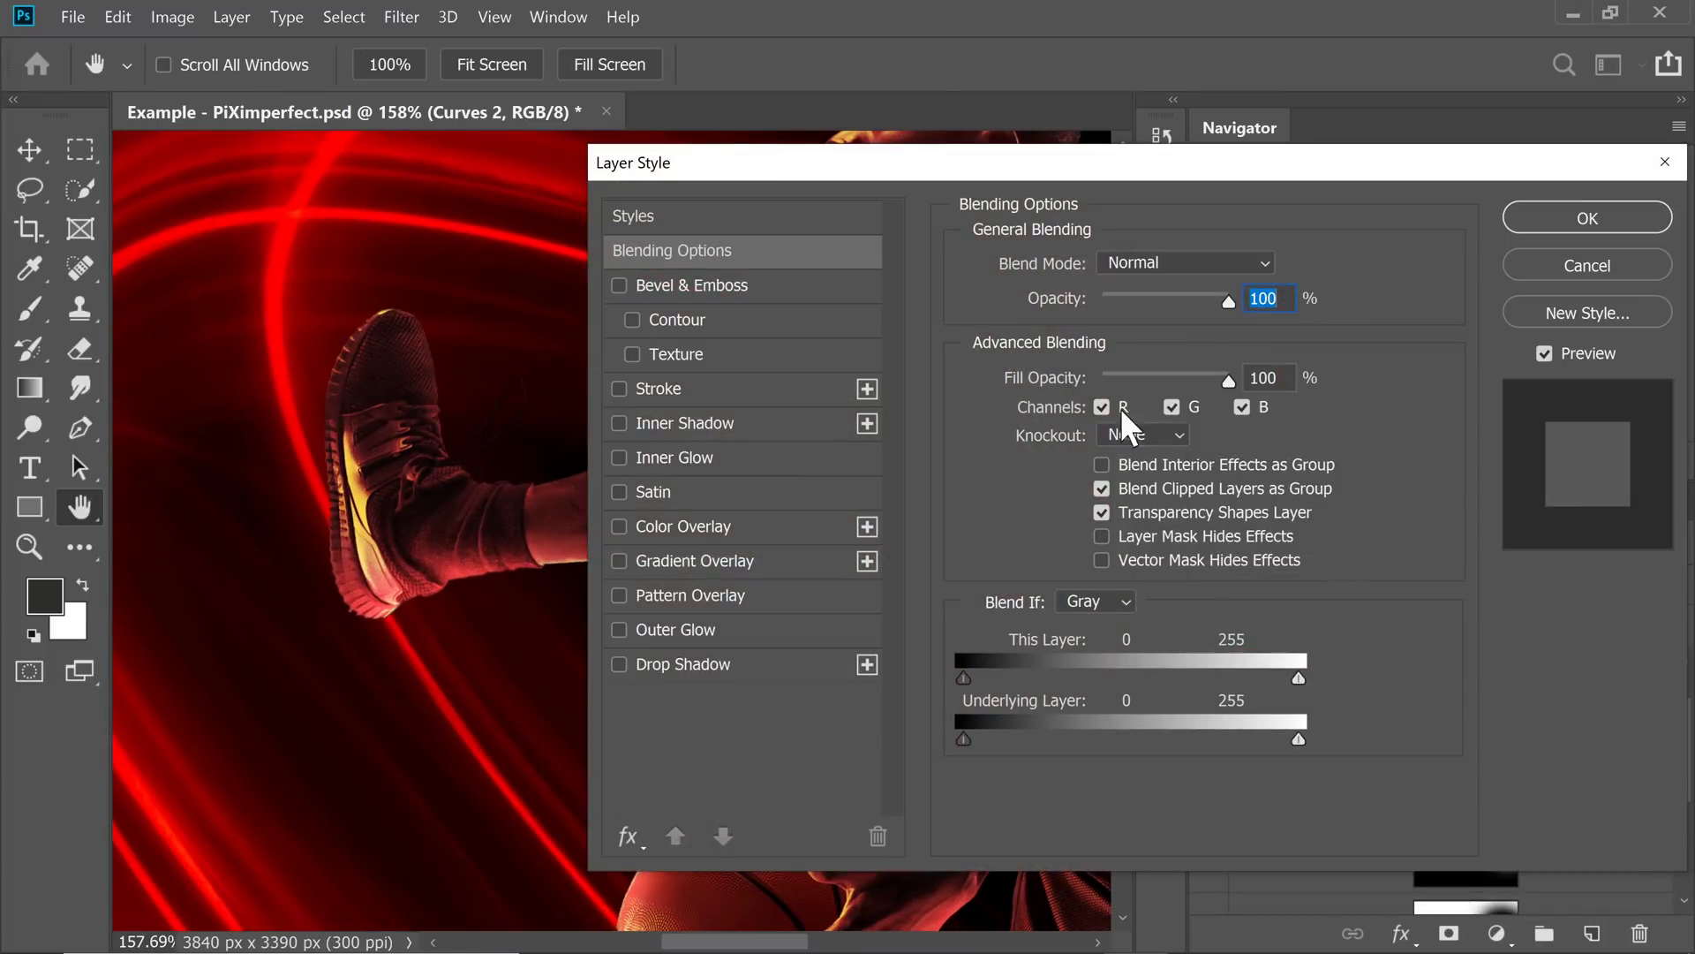
drag(824, 166, 921, 126)
drag(1072, 695, 1132, 697)
key(alt)
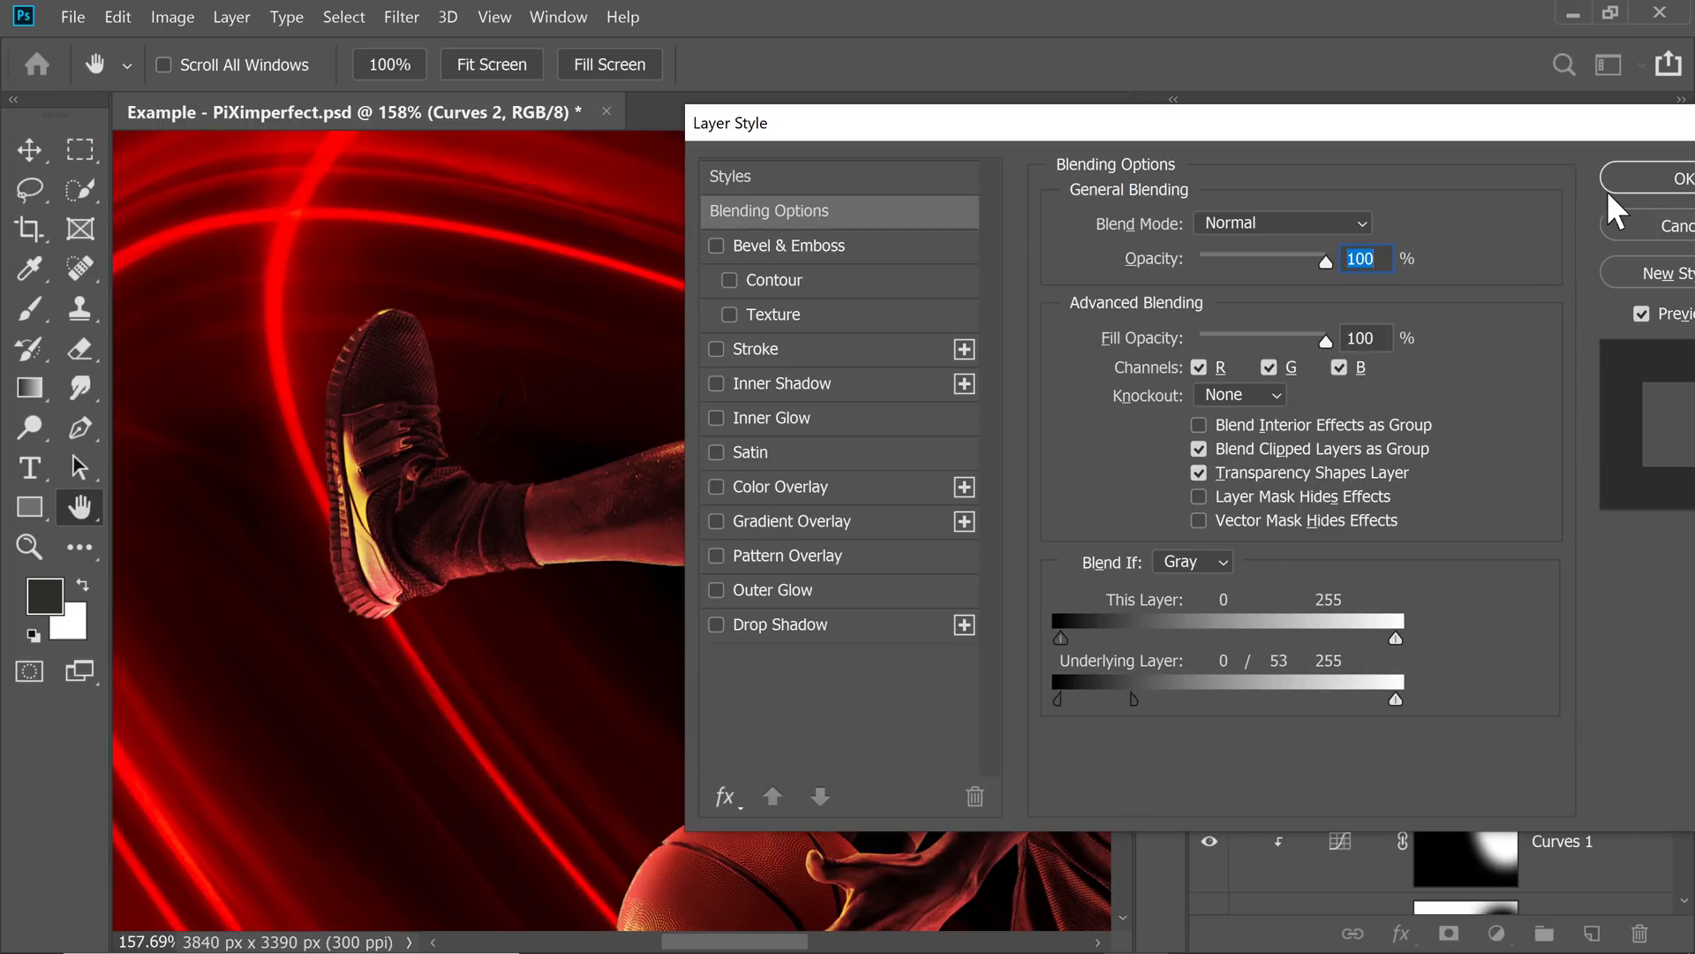
click(1640, 181)
key(b)
key(ctrl+0)
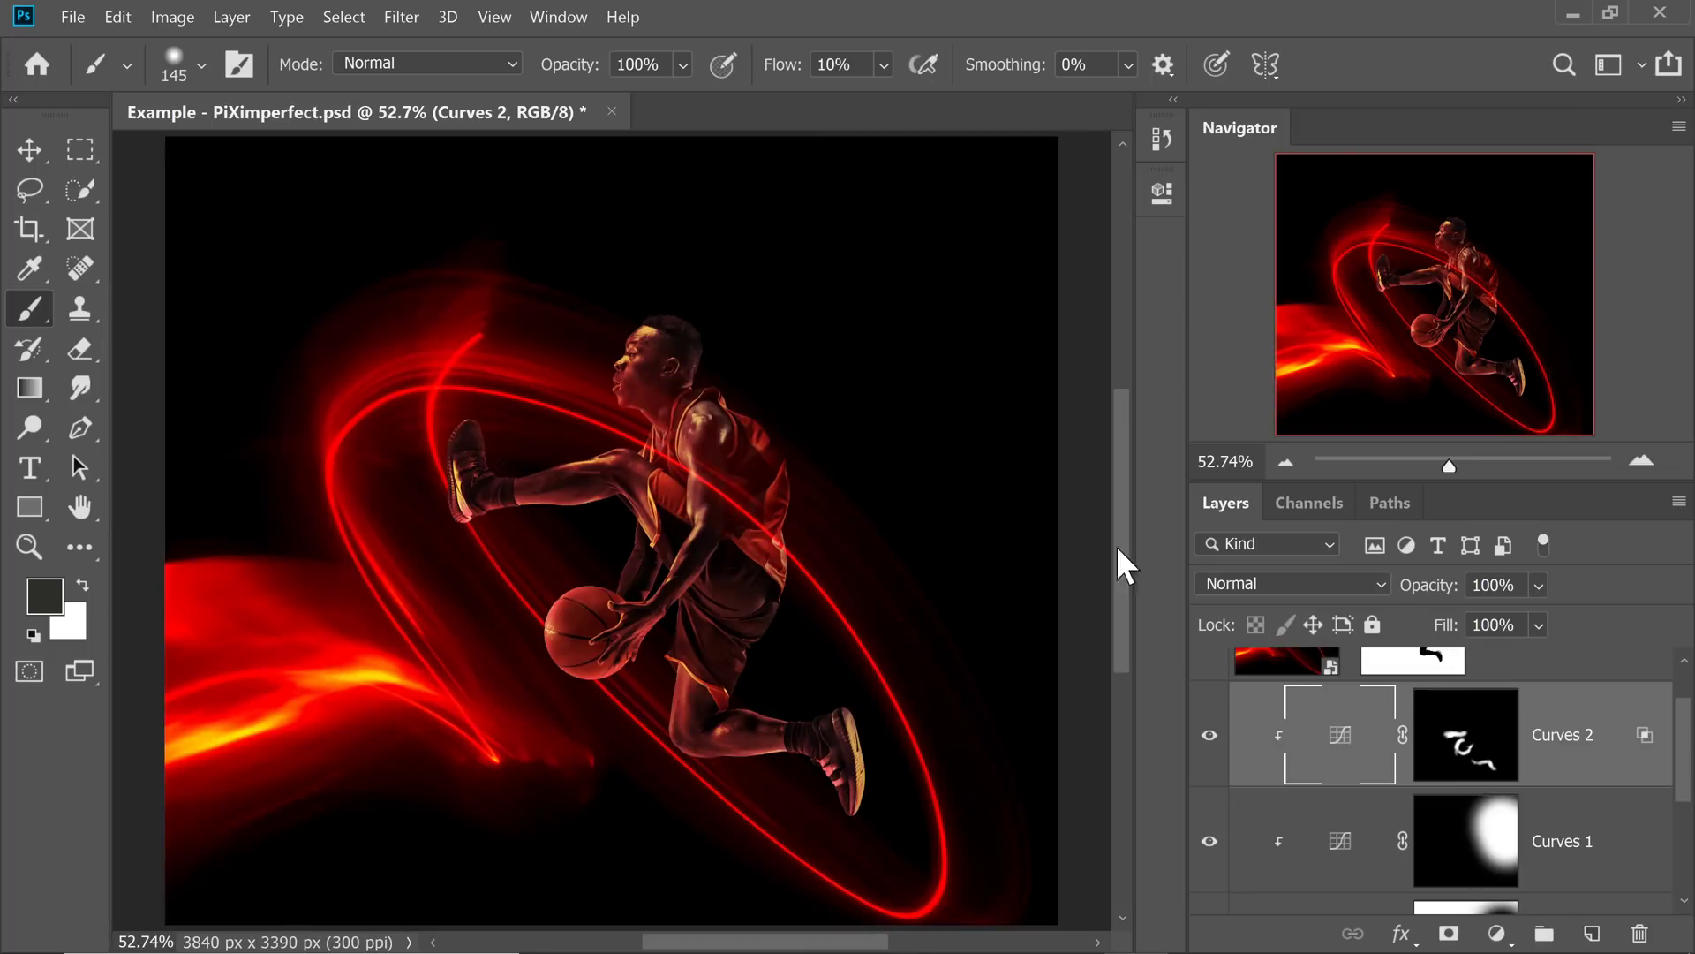
- Compare the whole composite with the blended Curves 2 highlights hidden and shown
click(1218, 742)
click(1212, 749)
click(1210, 750)
click(1208, 758)
click(1207, 761)
click(1205, 763)
click(1203, 766)
click(1199, 770)
click(1201, 769)
- Compare the player with the Gradient Map 1, Curves 1 and Curves 2 adjustments all hidden and shown
drag(1684, 766, 1679, 800)
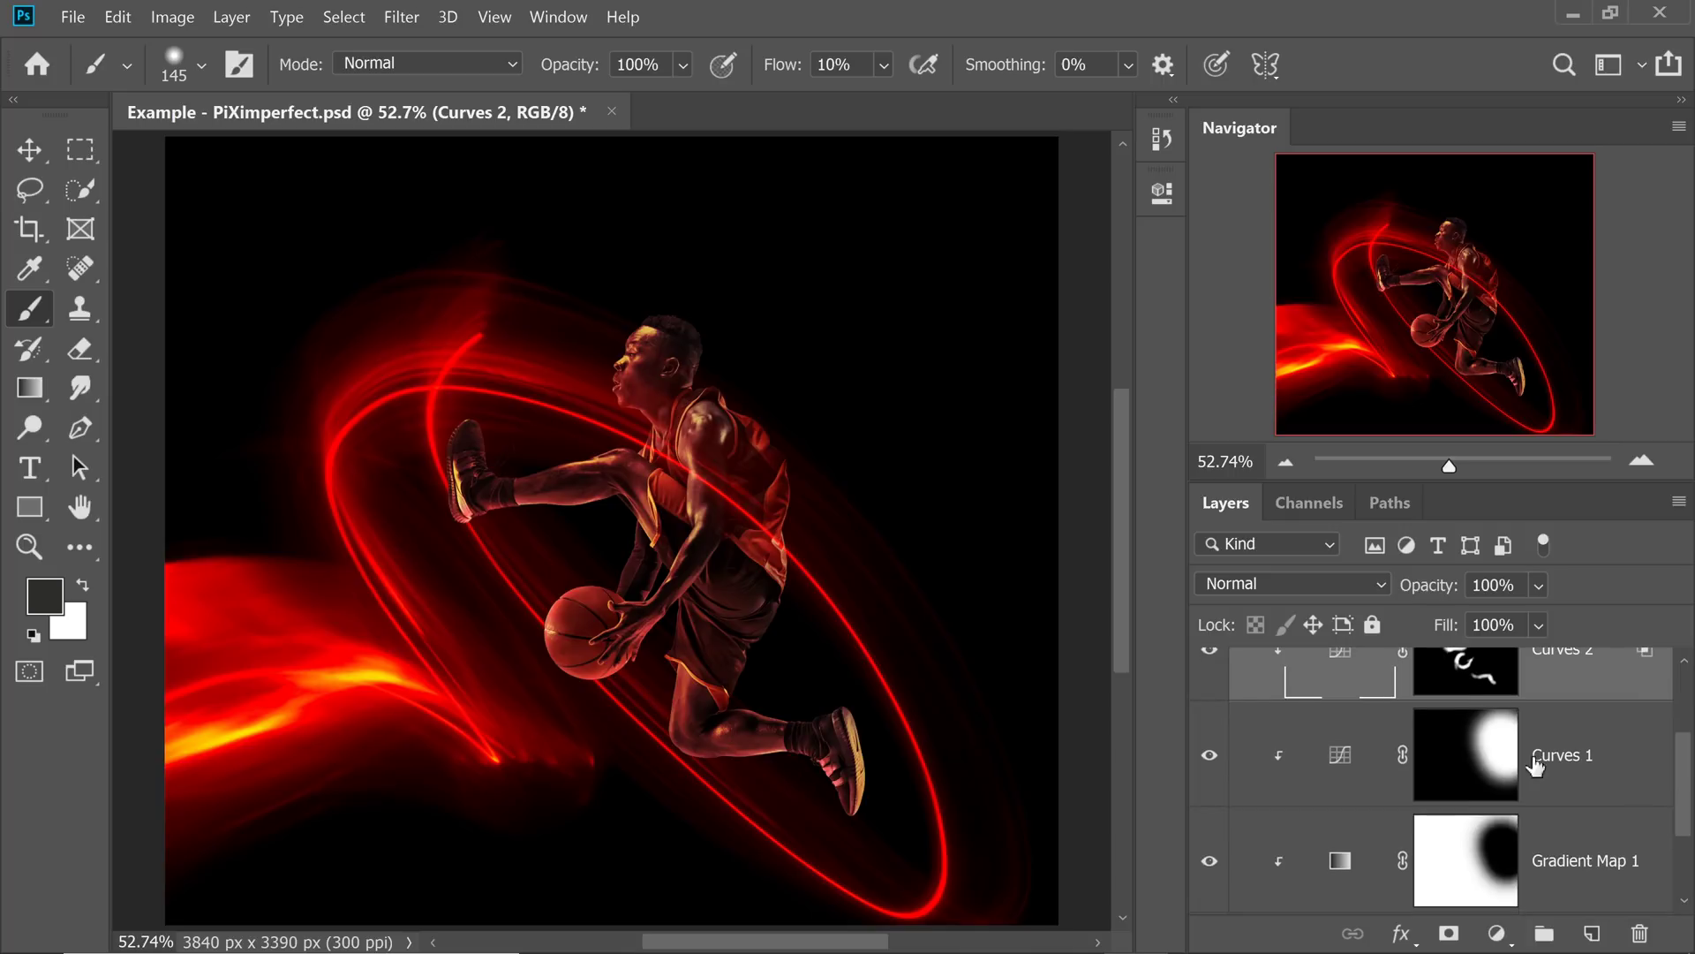
click(1212, 862)
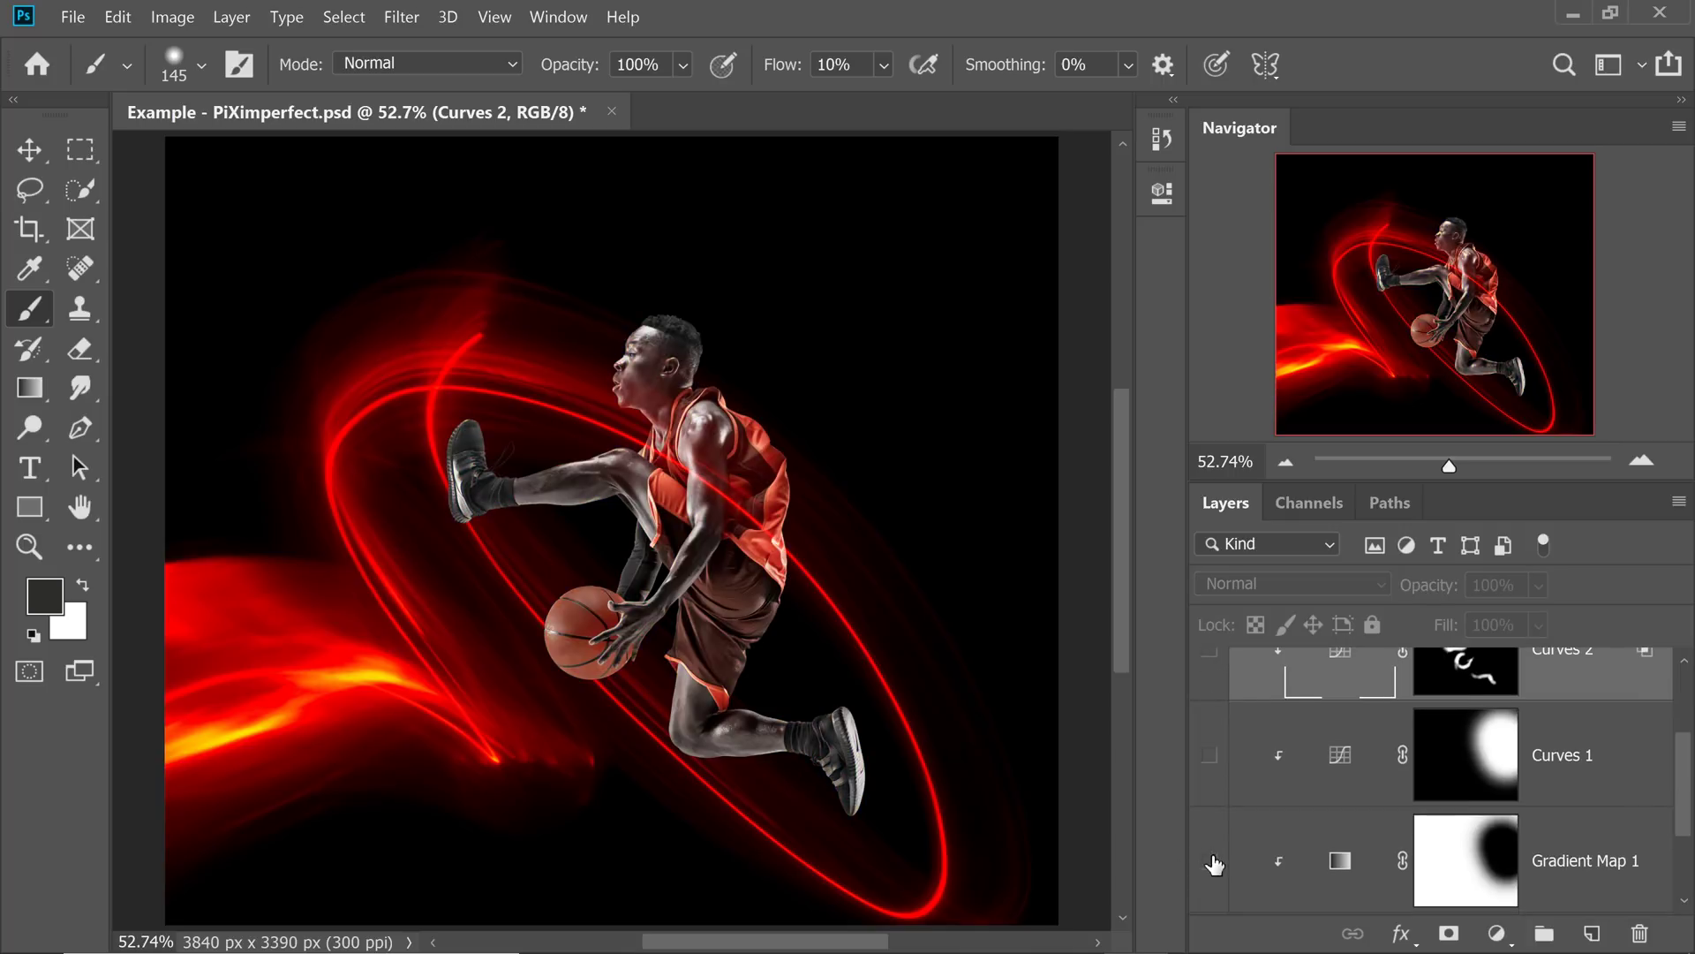
click(1219, 658)
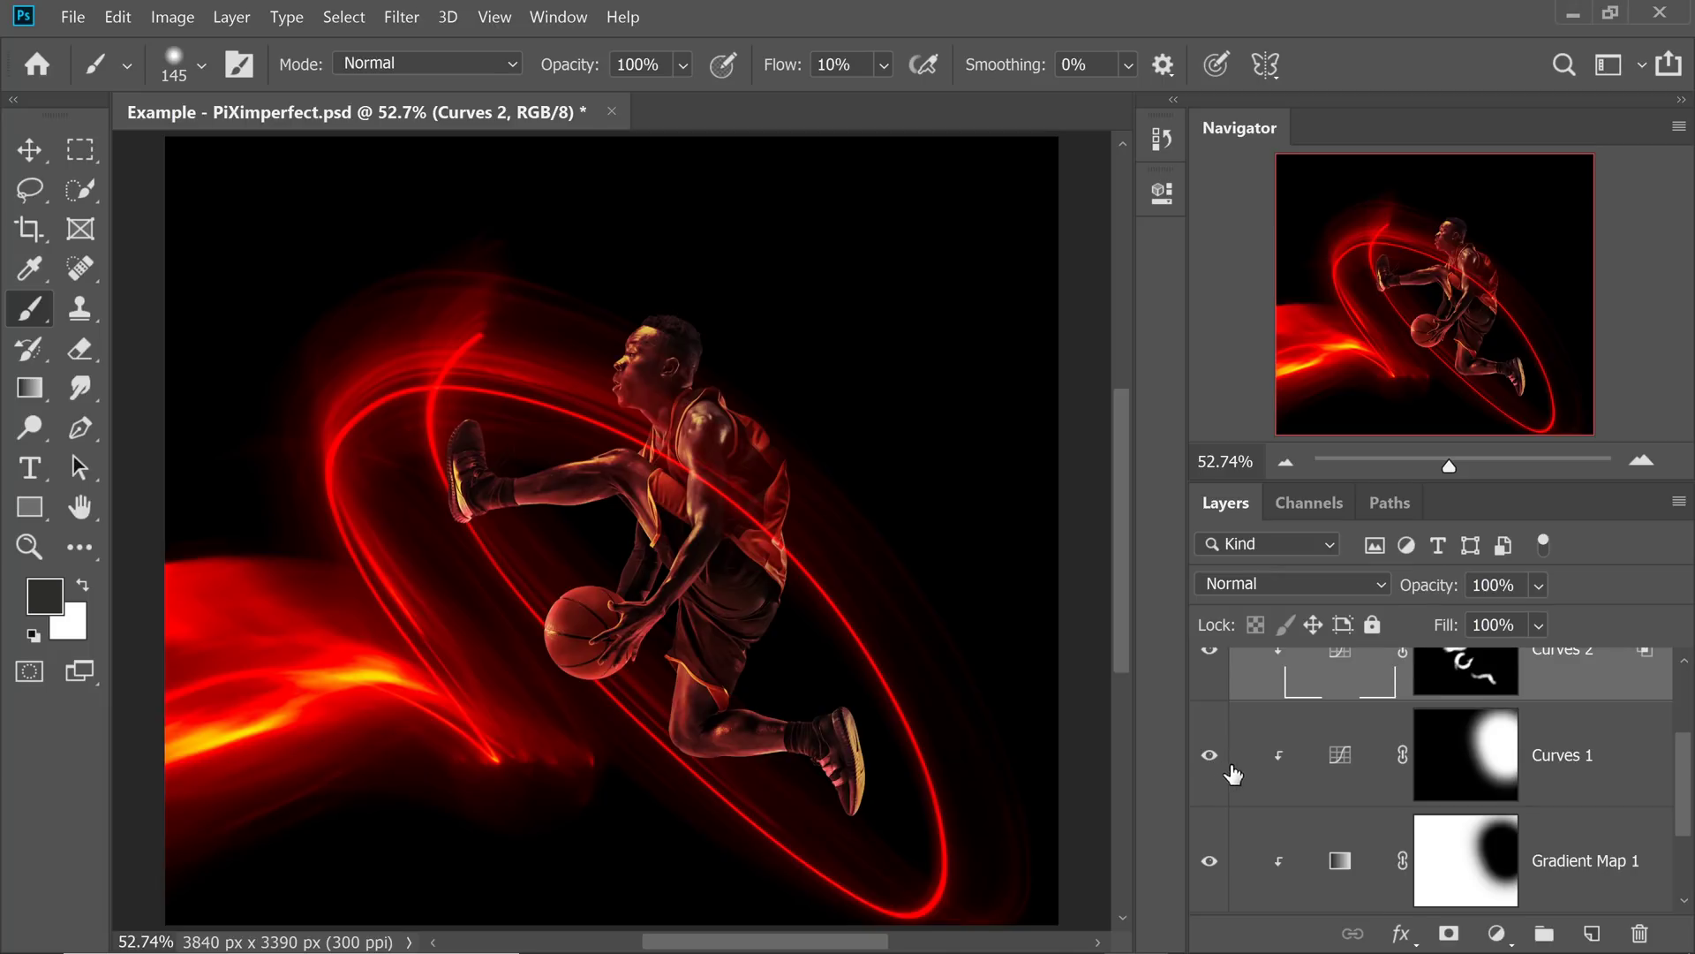
scroll(1236, 768, up, 1)
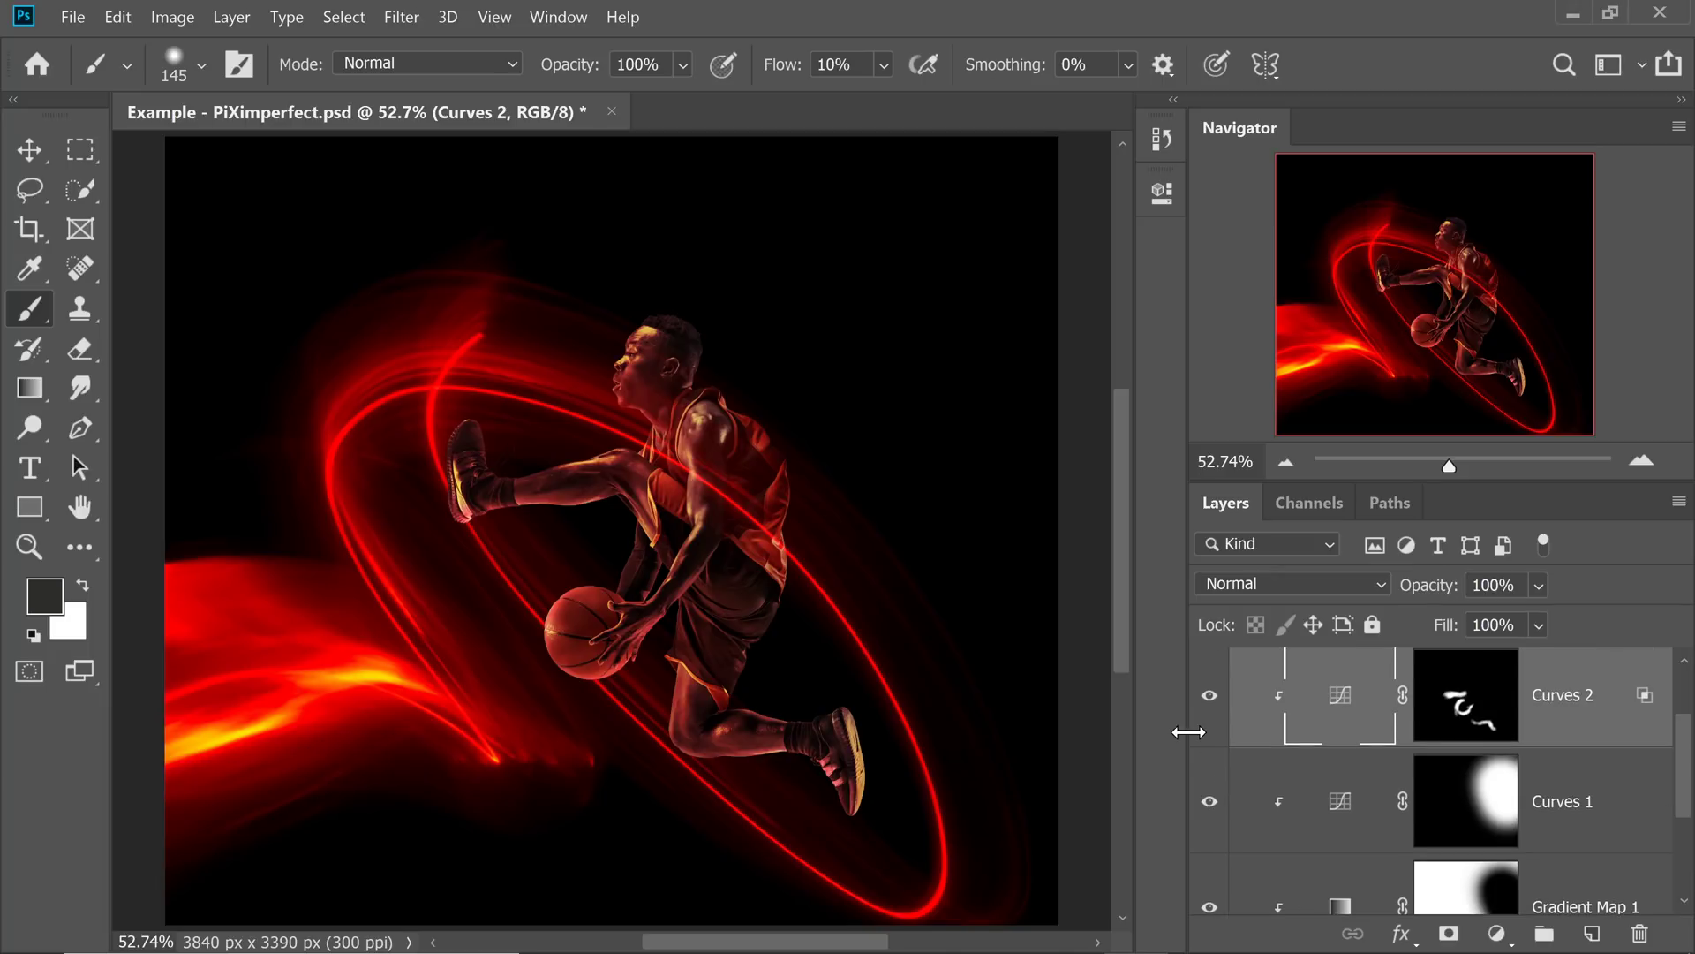